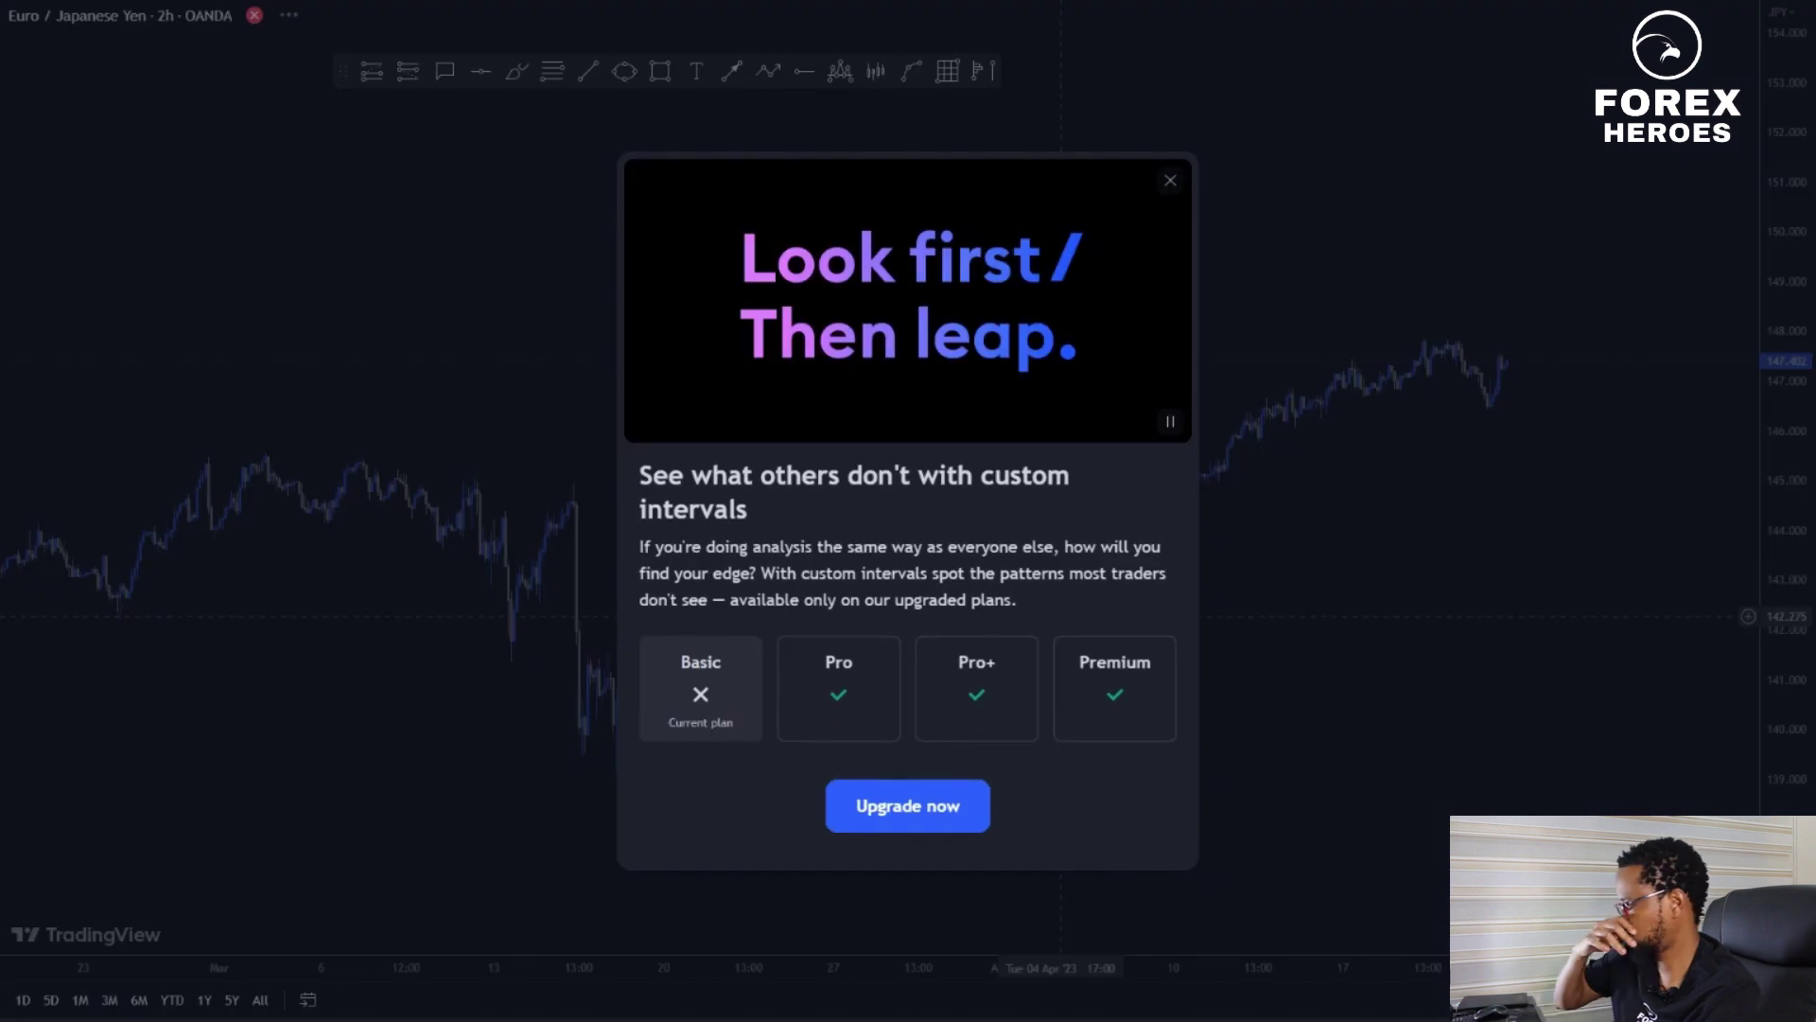
Dismiss the upgrade offer and switch the EUR/JPY chart to the daily timeframe
left_click(1171, 181)
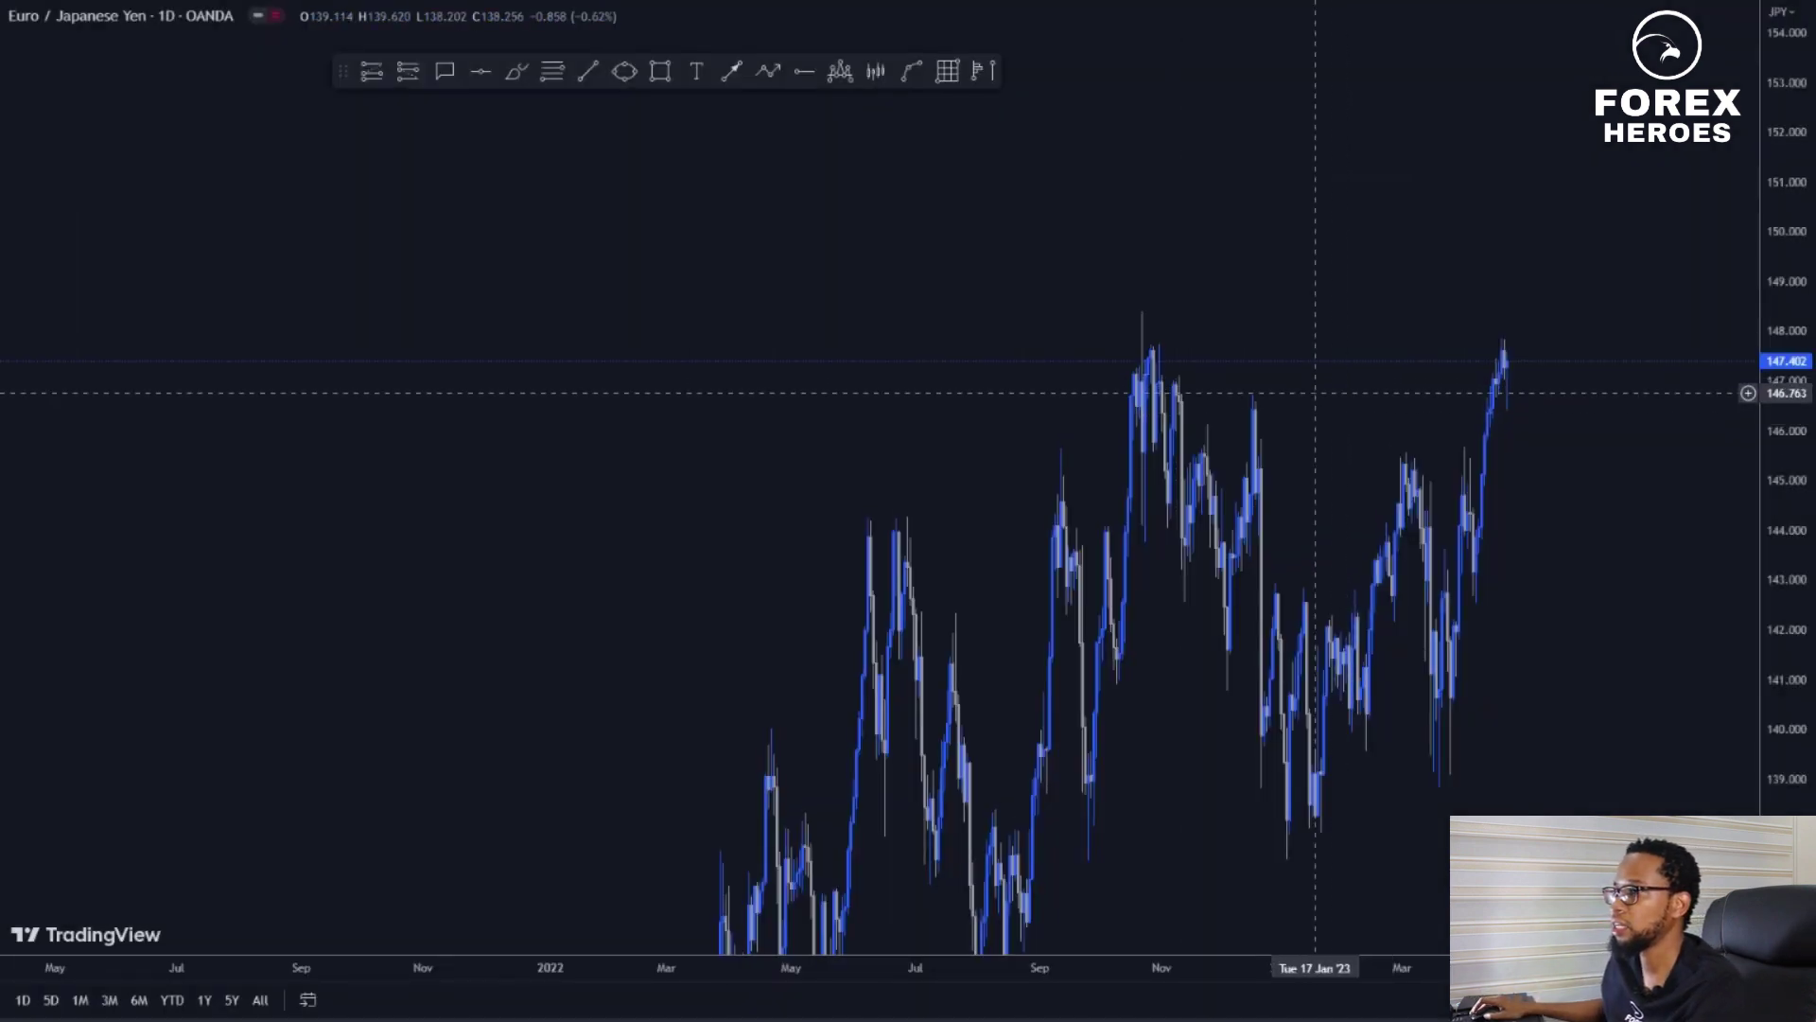
scroll(1519, 507, "down", 5)
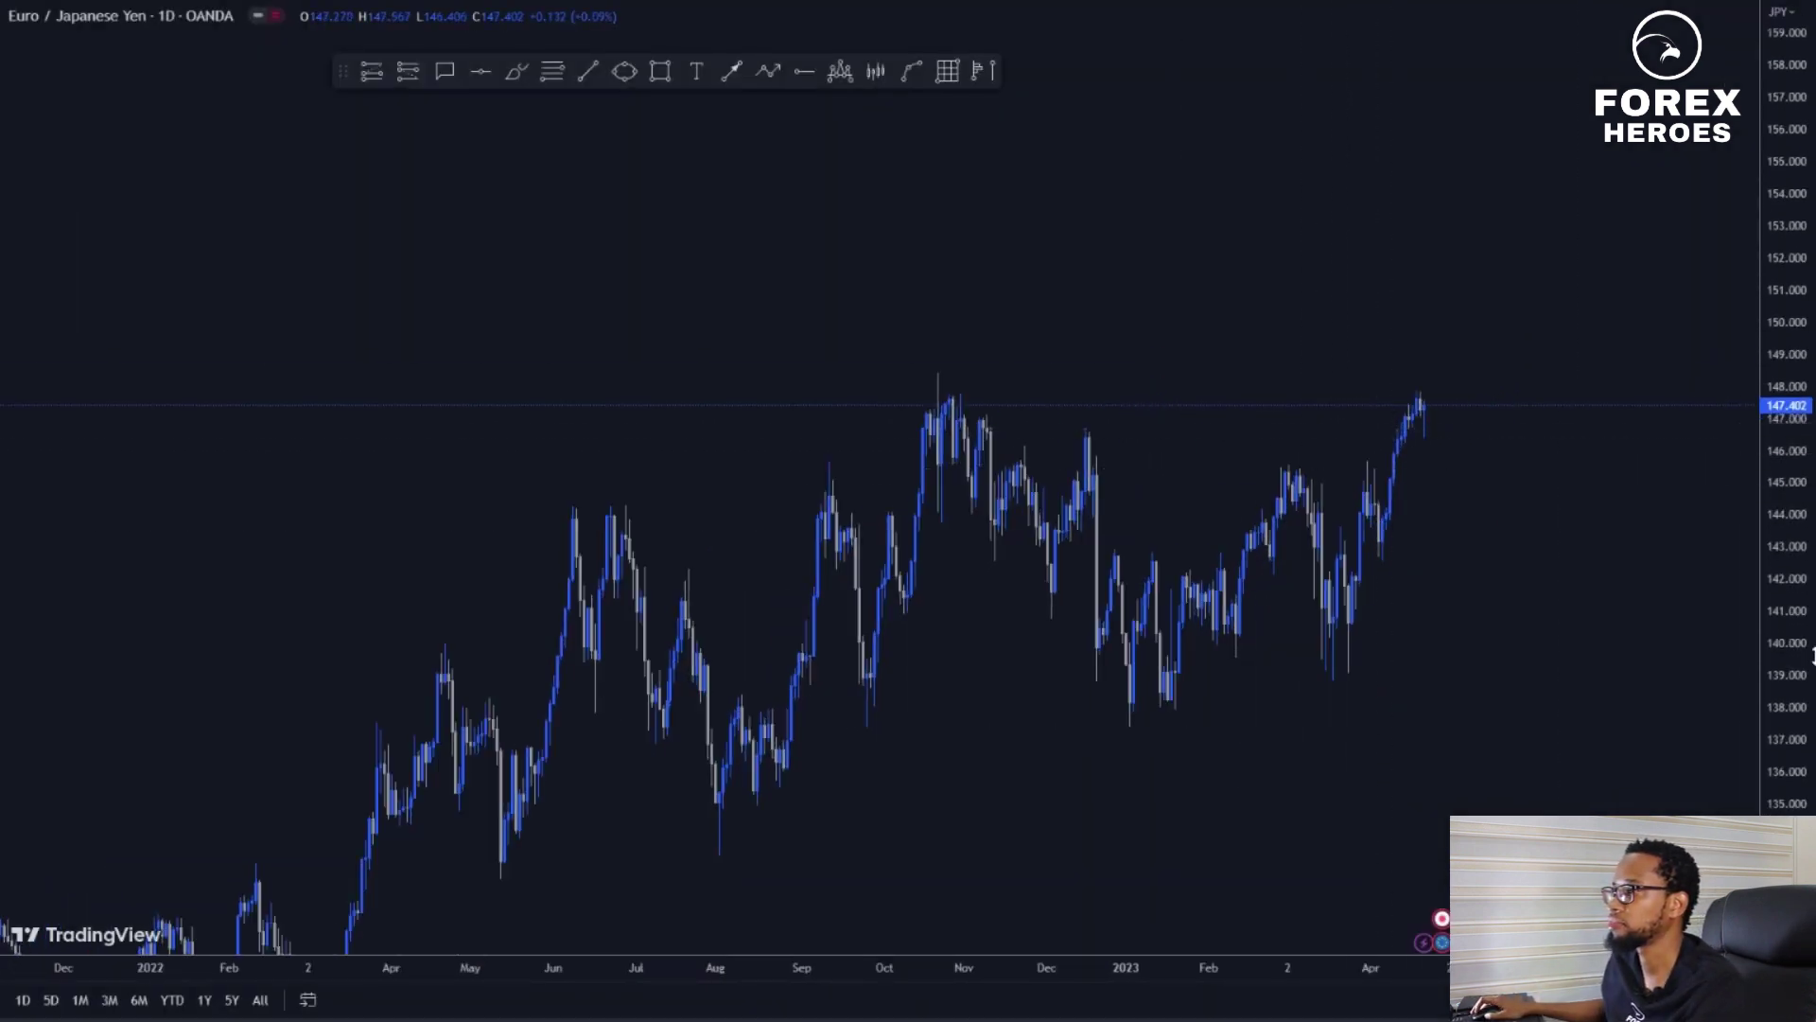
Draw a descending trend line from the October 2022 high at about 148.48 to about 144.64 on 21 February 2023
left_click_drag(1390, 508, 1200, 526)
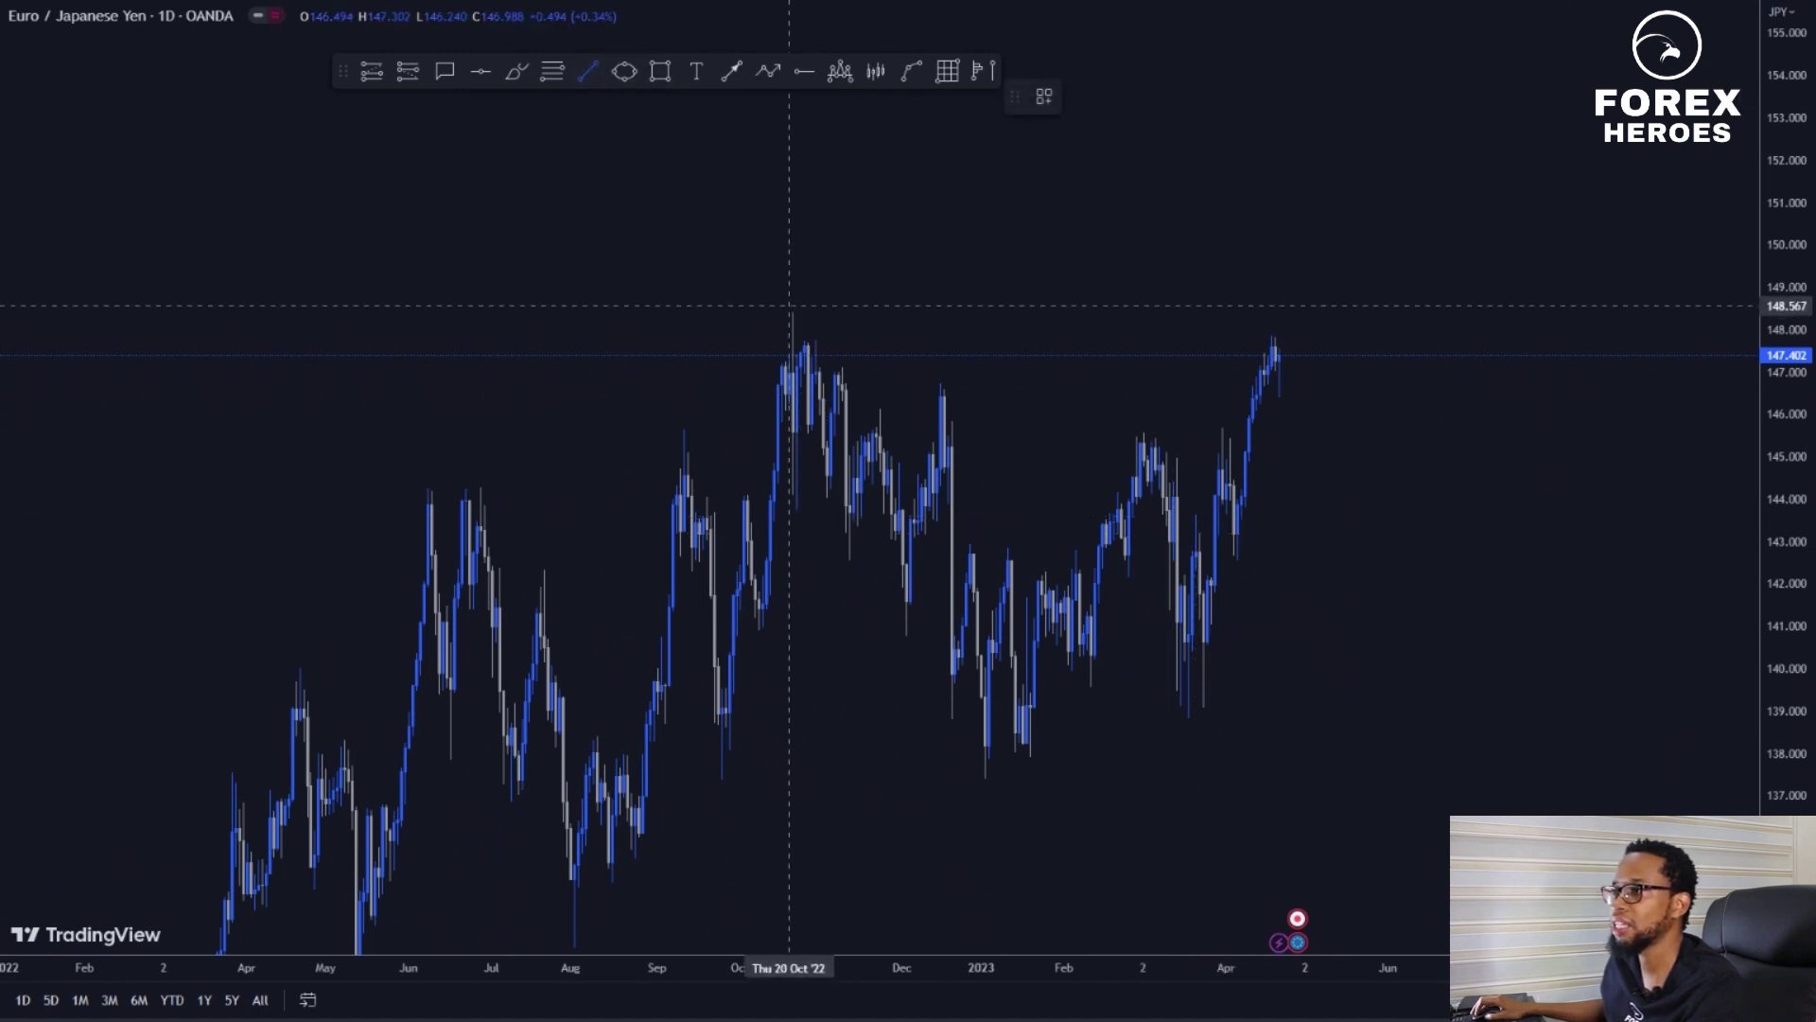
left_click(800, 313)
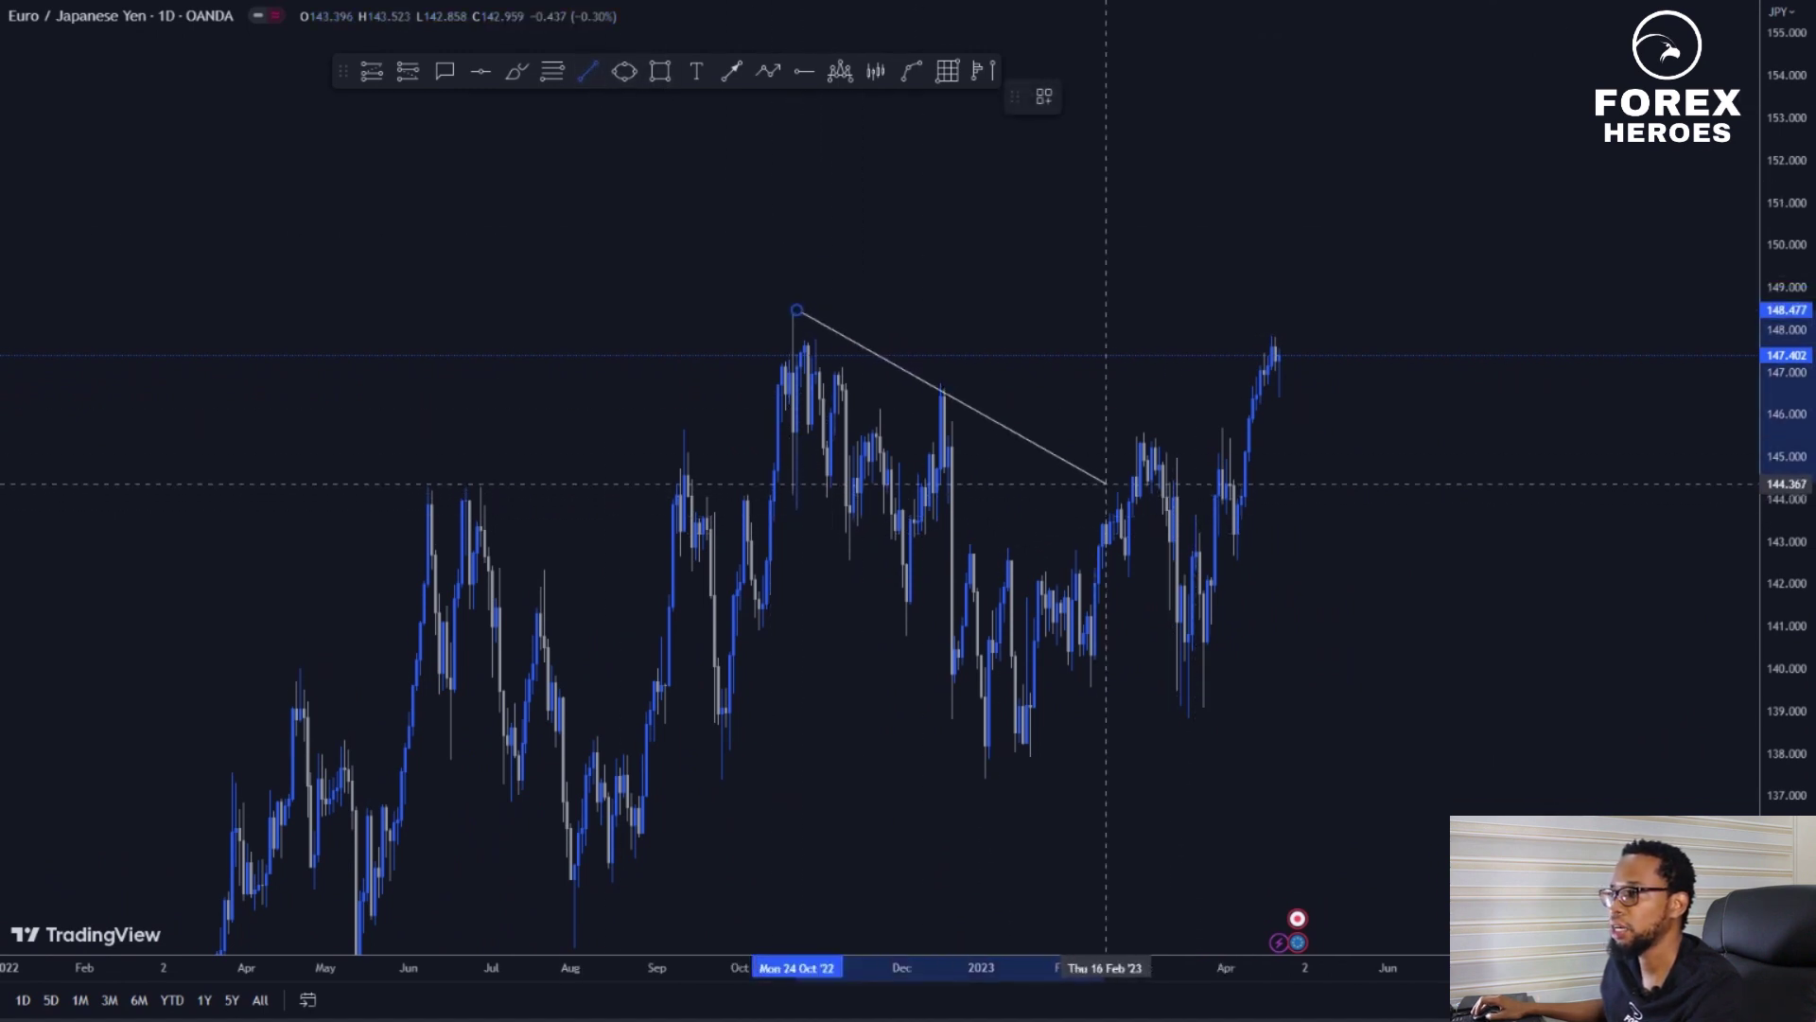
left_click(1117, 471)
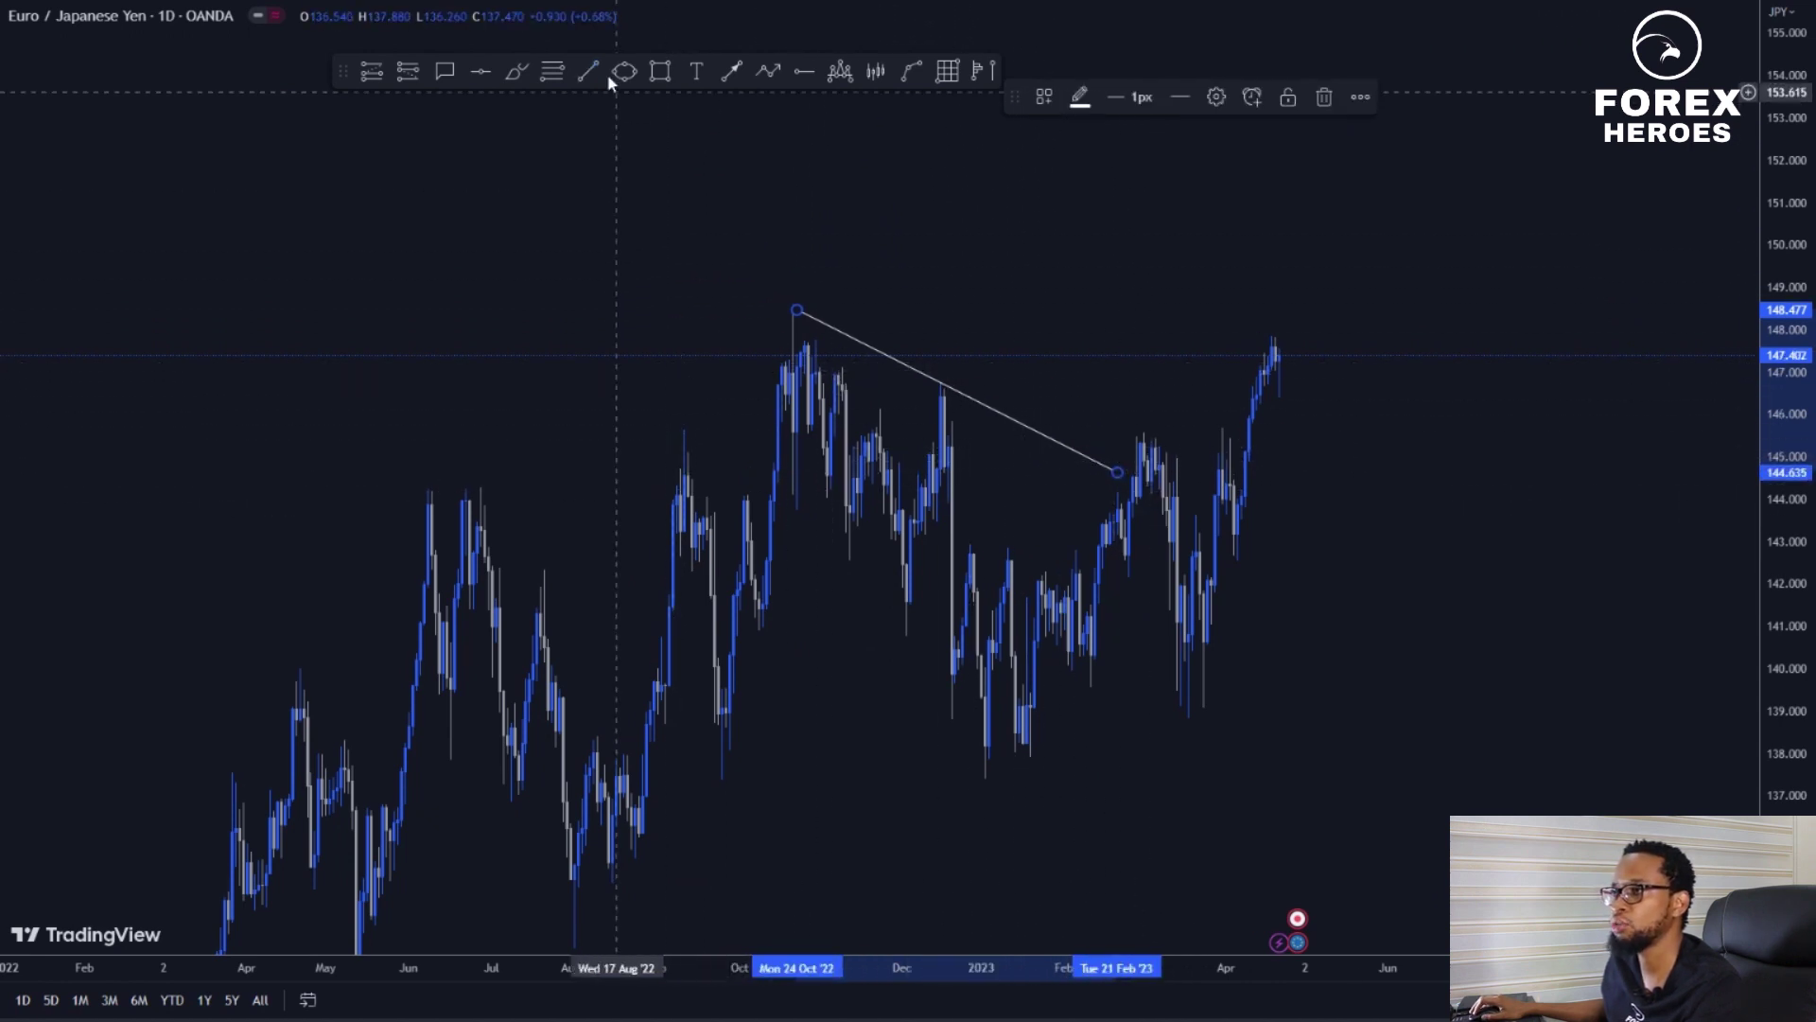
Draw a six-point descending zigzag path in the empty area after the price data, from about 140.8 down to about 127
left_click_drag(1256, 683, 905, 613)
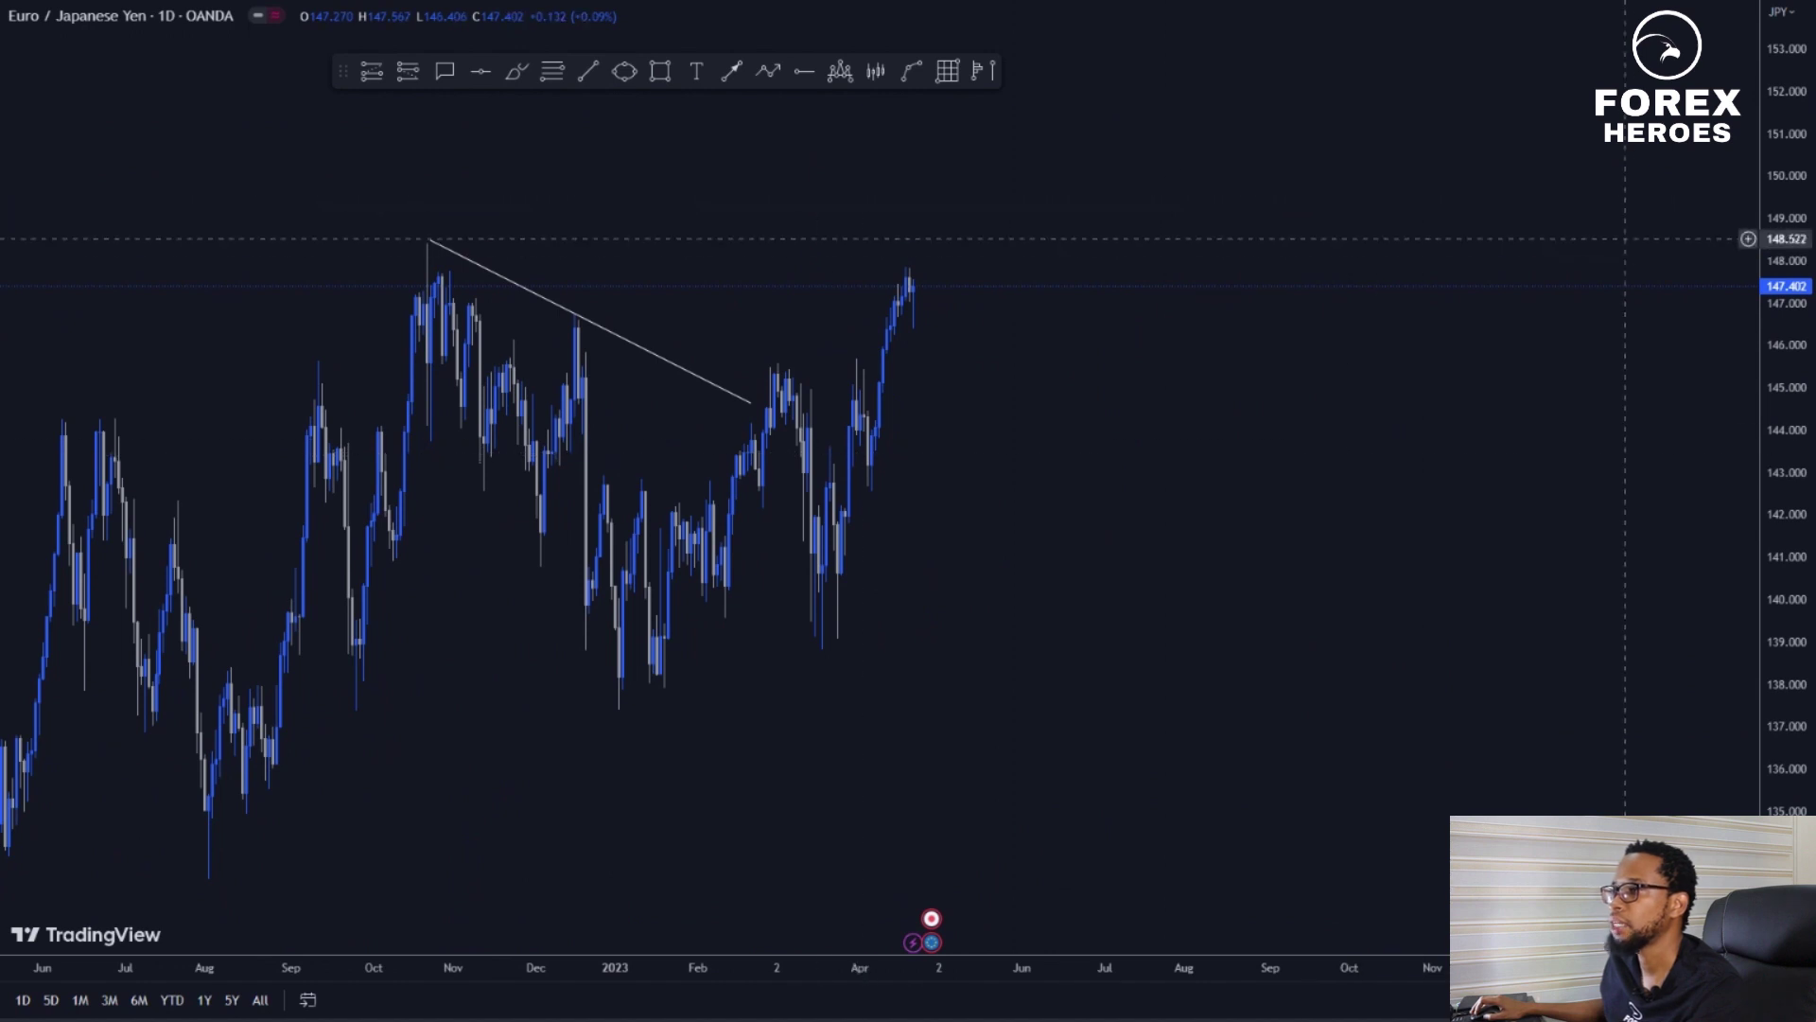
left_click_drag(1786, 240, 1786, 449)
left_click_drag(1066, 278, 757, 198)
left_click_drag(725, 386, 594, 154)
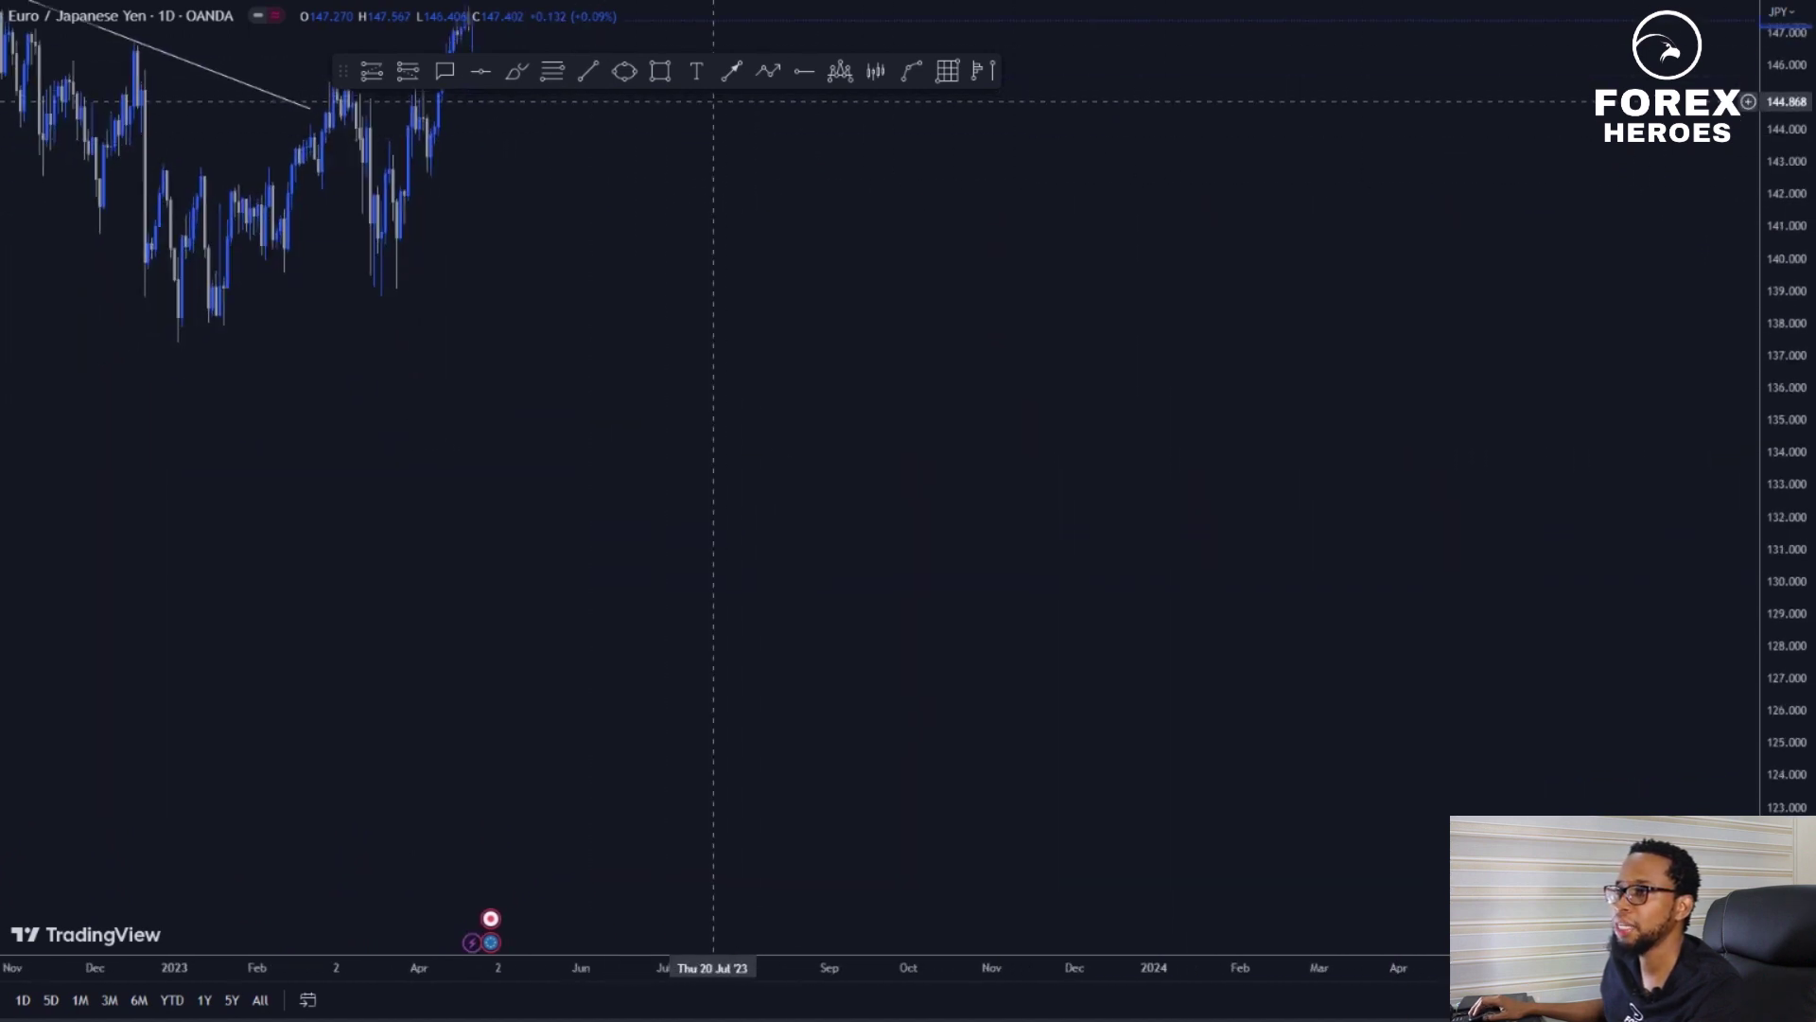
left_click(768, 72)
left_click(641, 232)
left_click(736, 419)
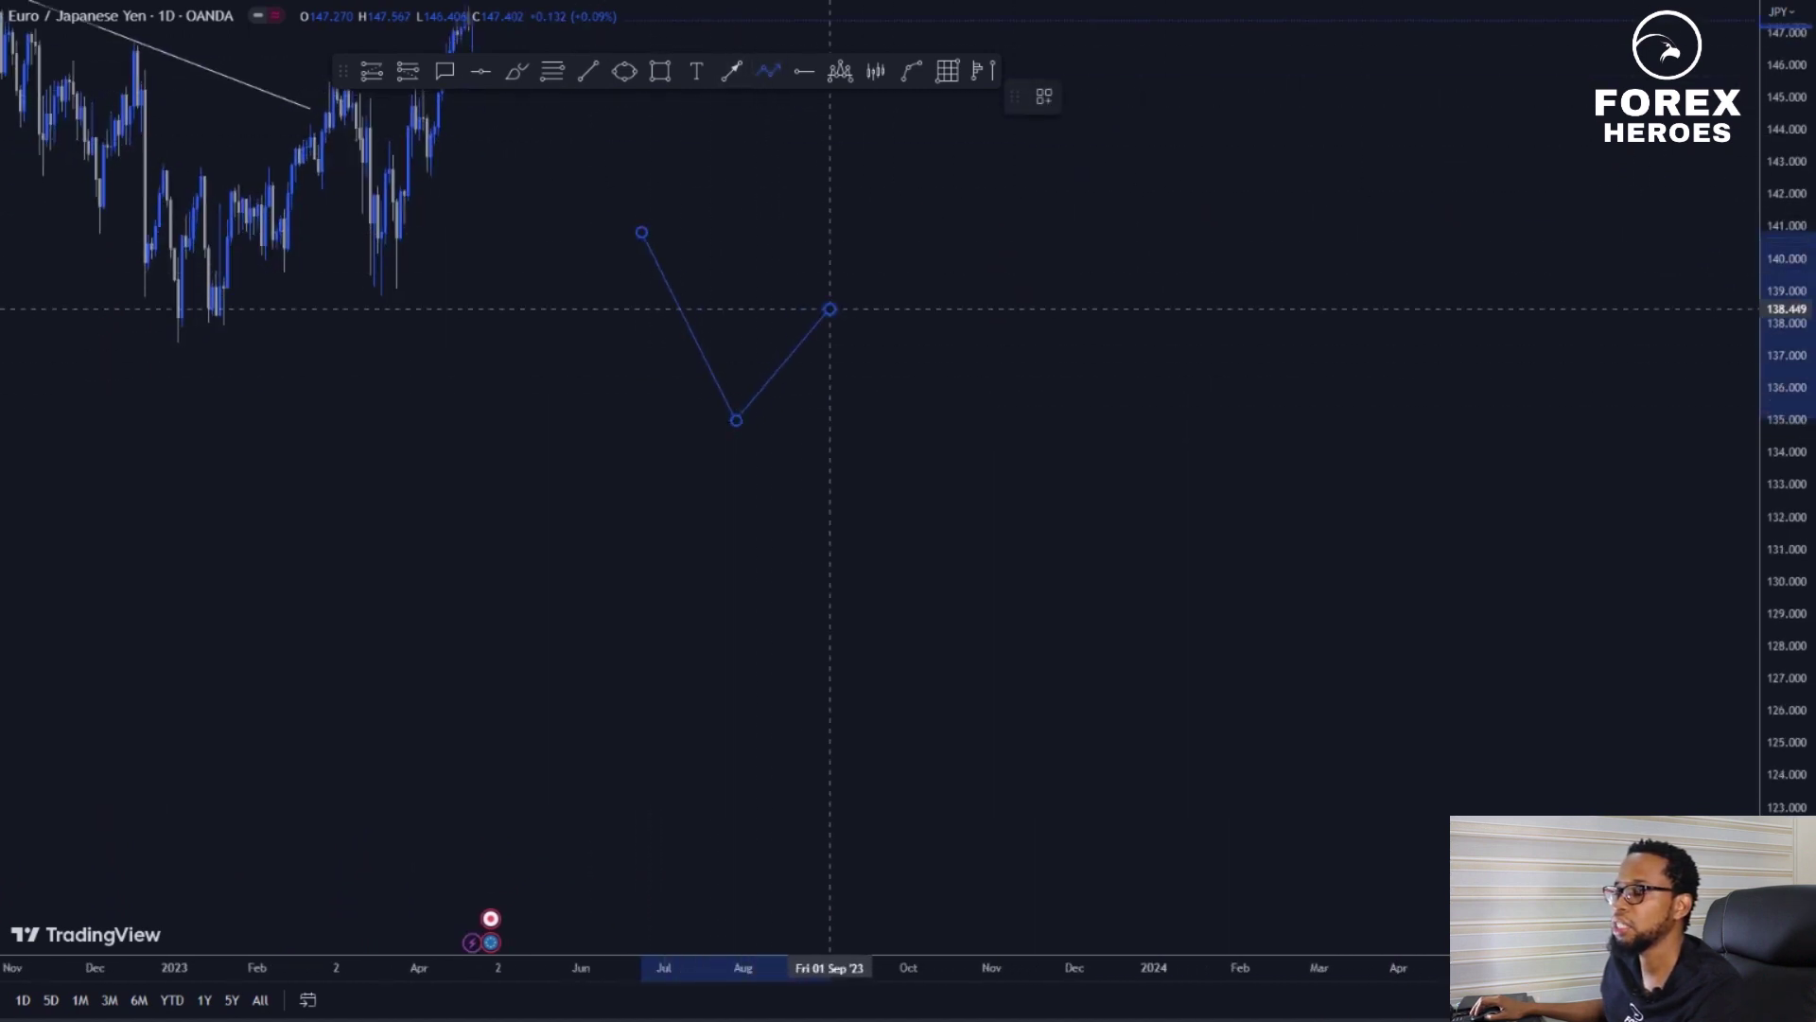
left_click(830, 309)
left_click(1018, 589)
left_click(1098, 412)
double_click(1256, 673)
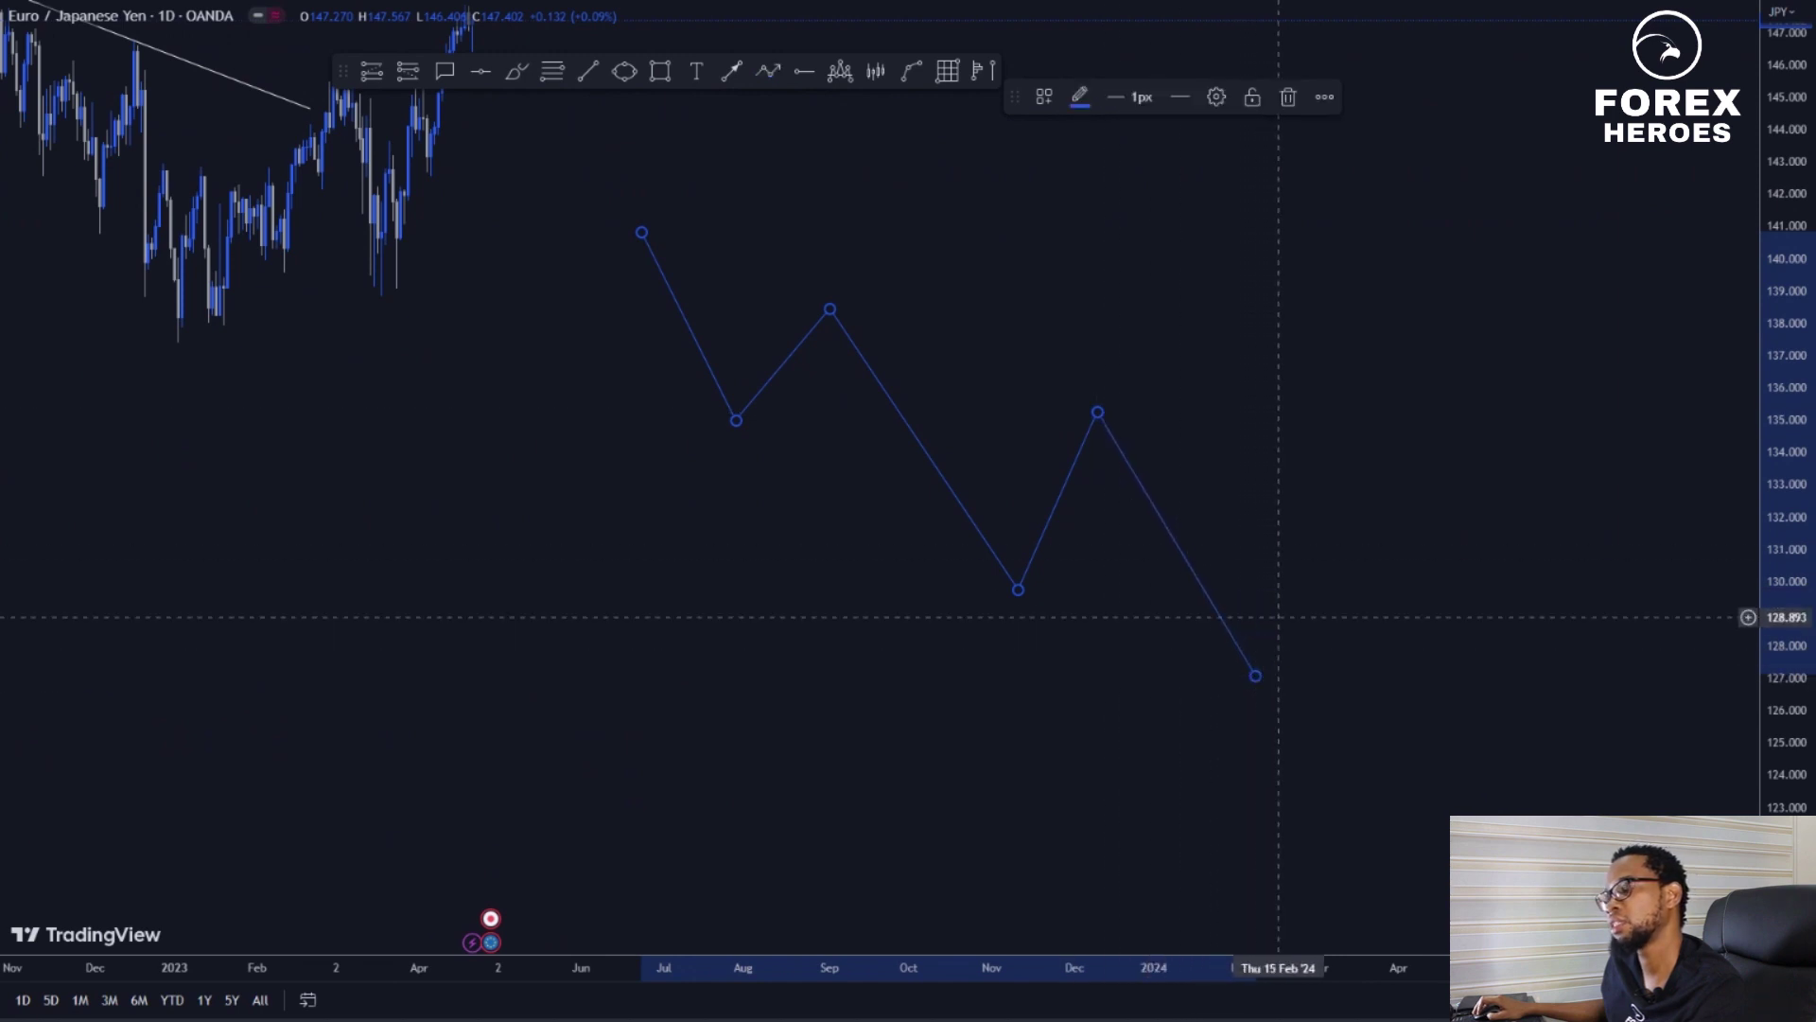
left_click(1281, 613)
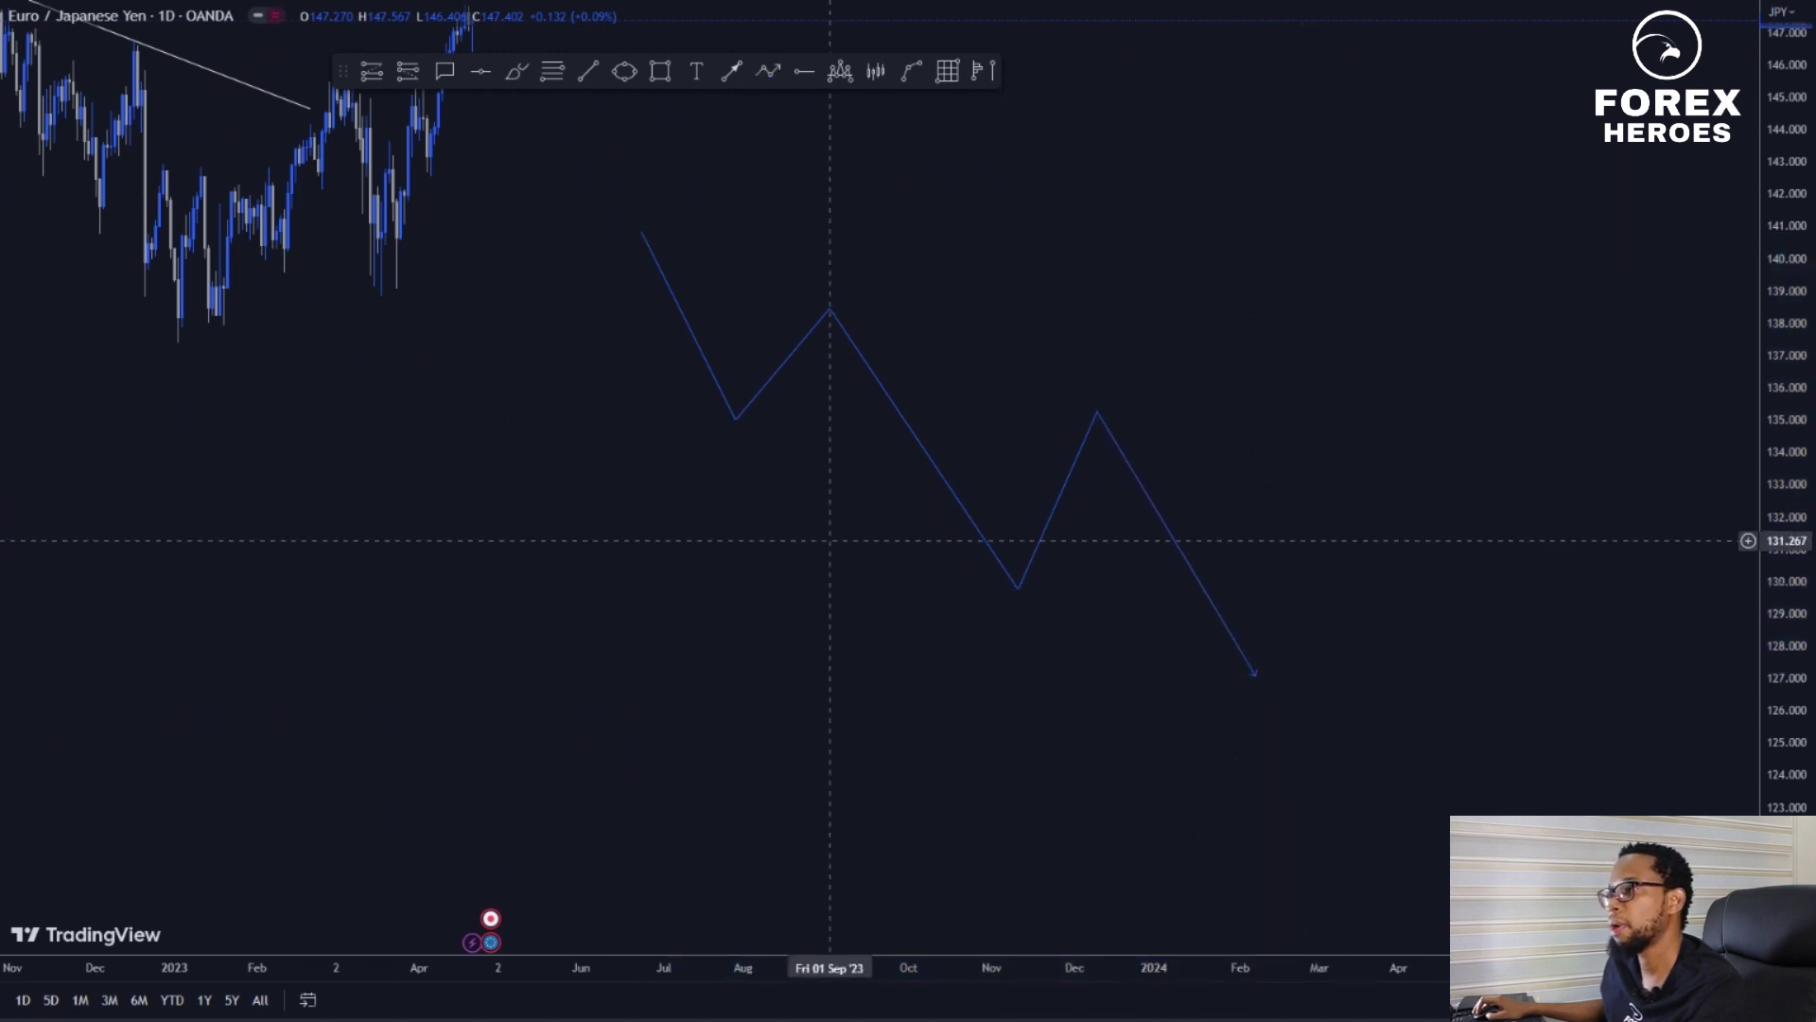
Draw a second, finely detailed zigzag path with many small swings following the first path down to about 128.3
left_click(767, 74)
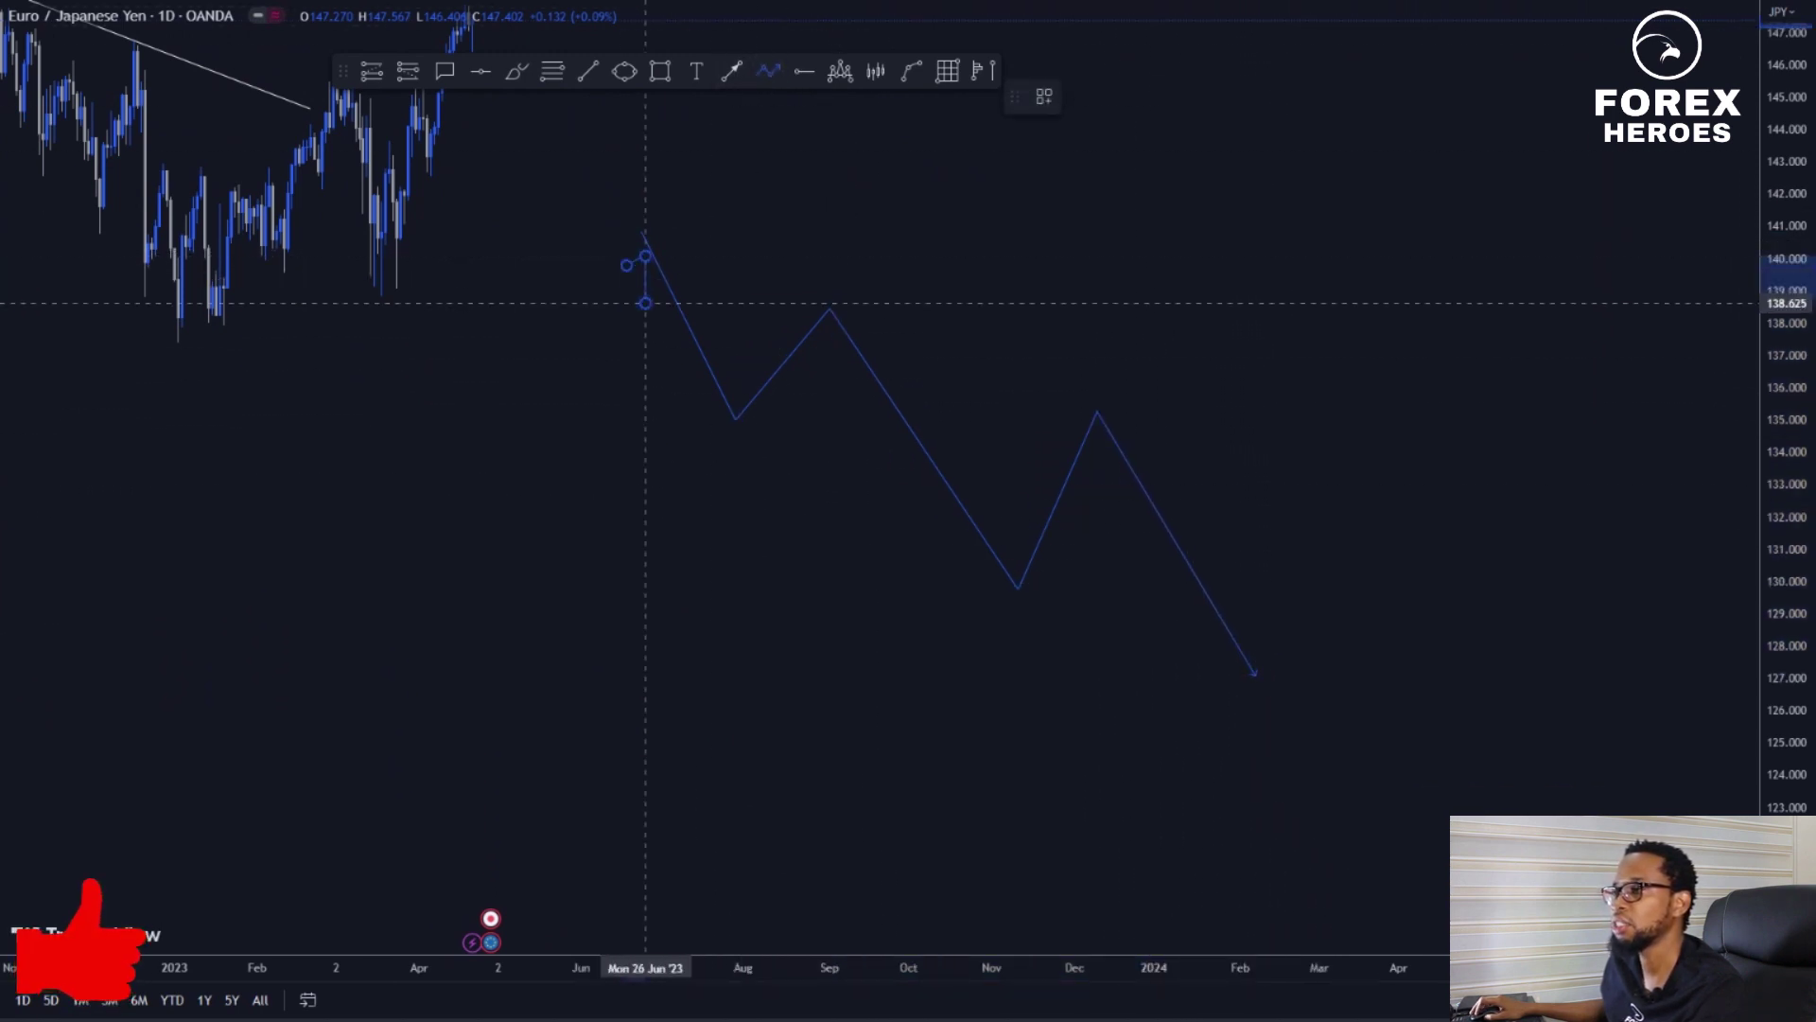
left_click(675, 315)
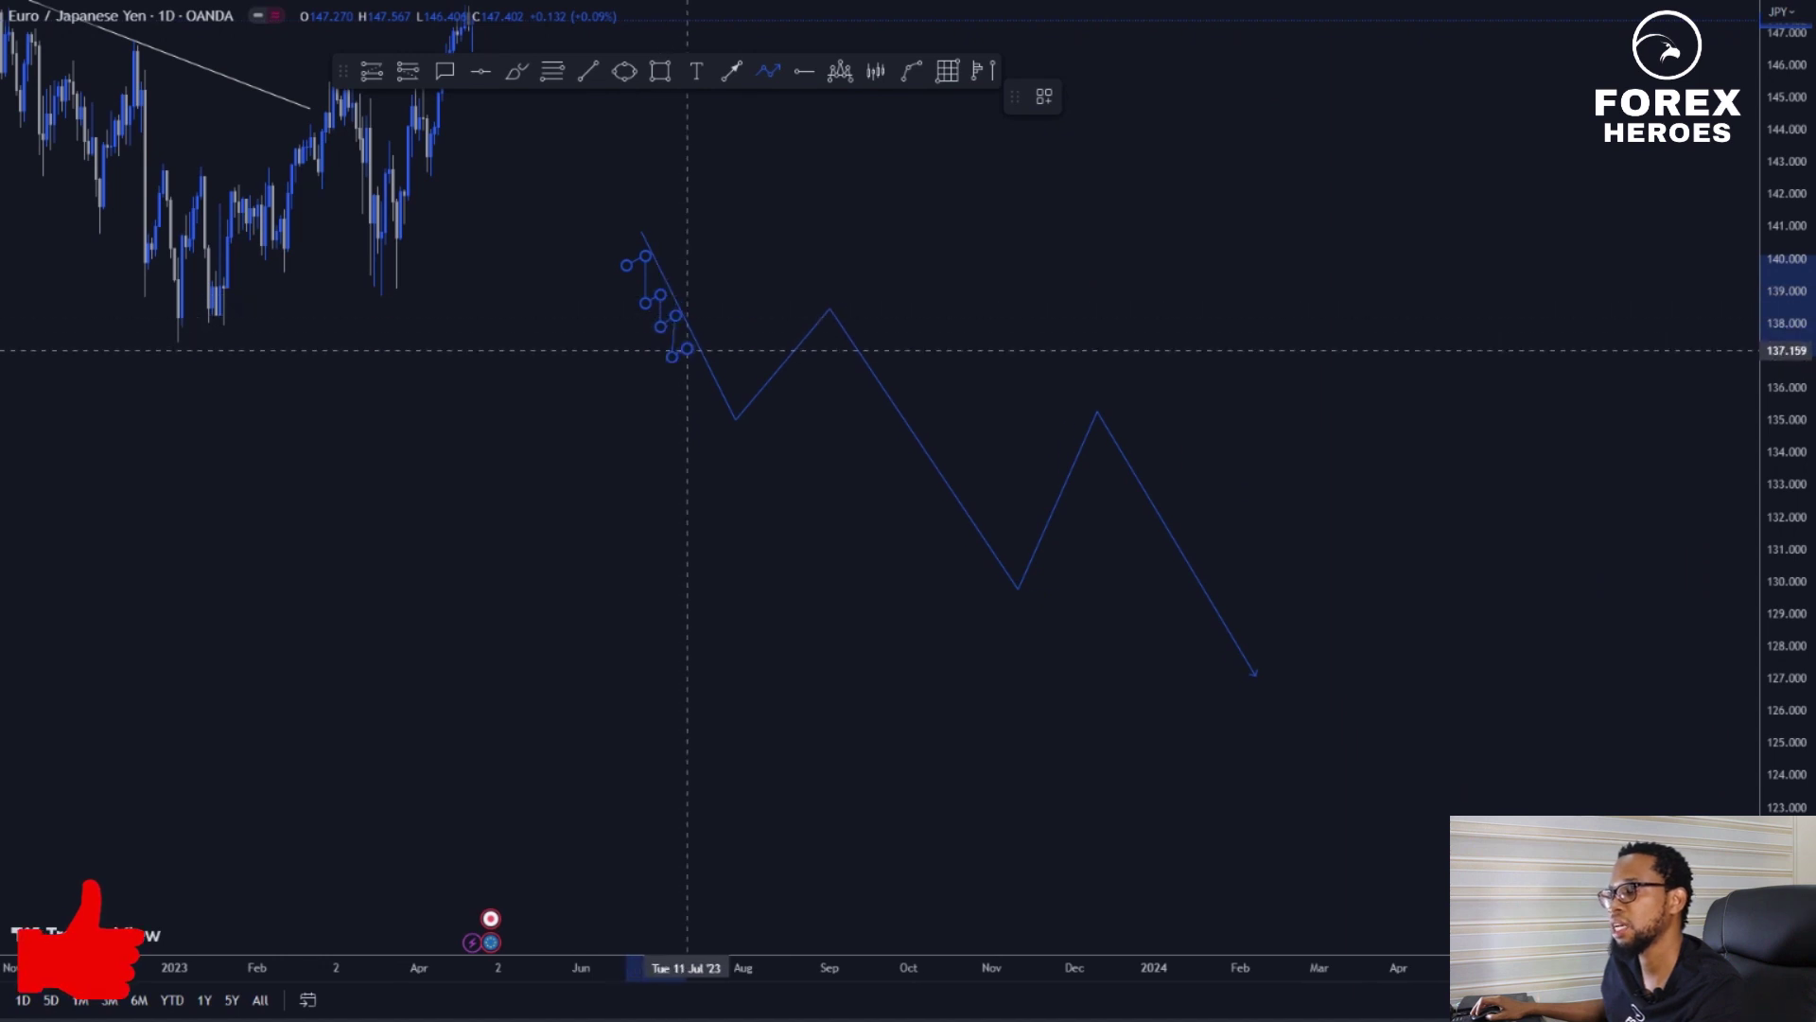
left_click(687, 349)
left_click(695, 398)
left_click(717, 383)
left_click(710, 421)
left_click(729, 414)
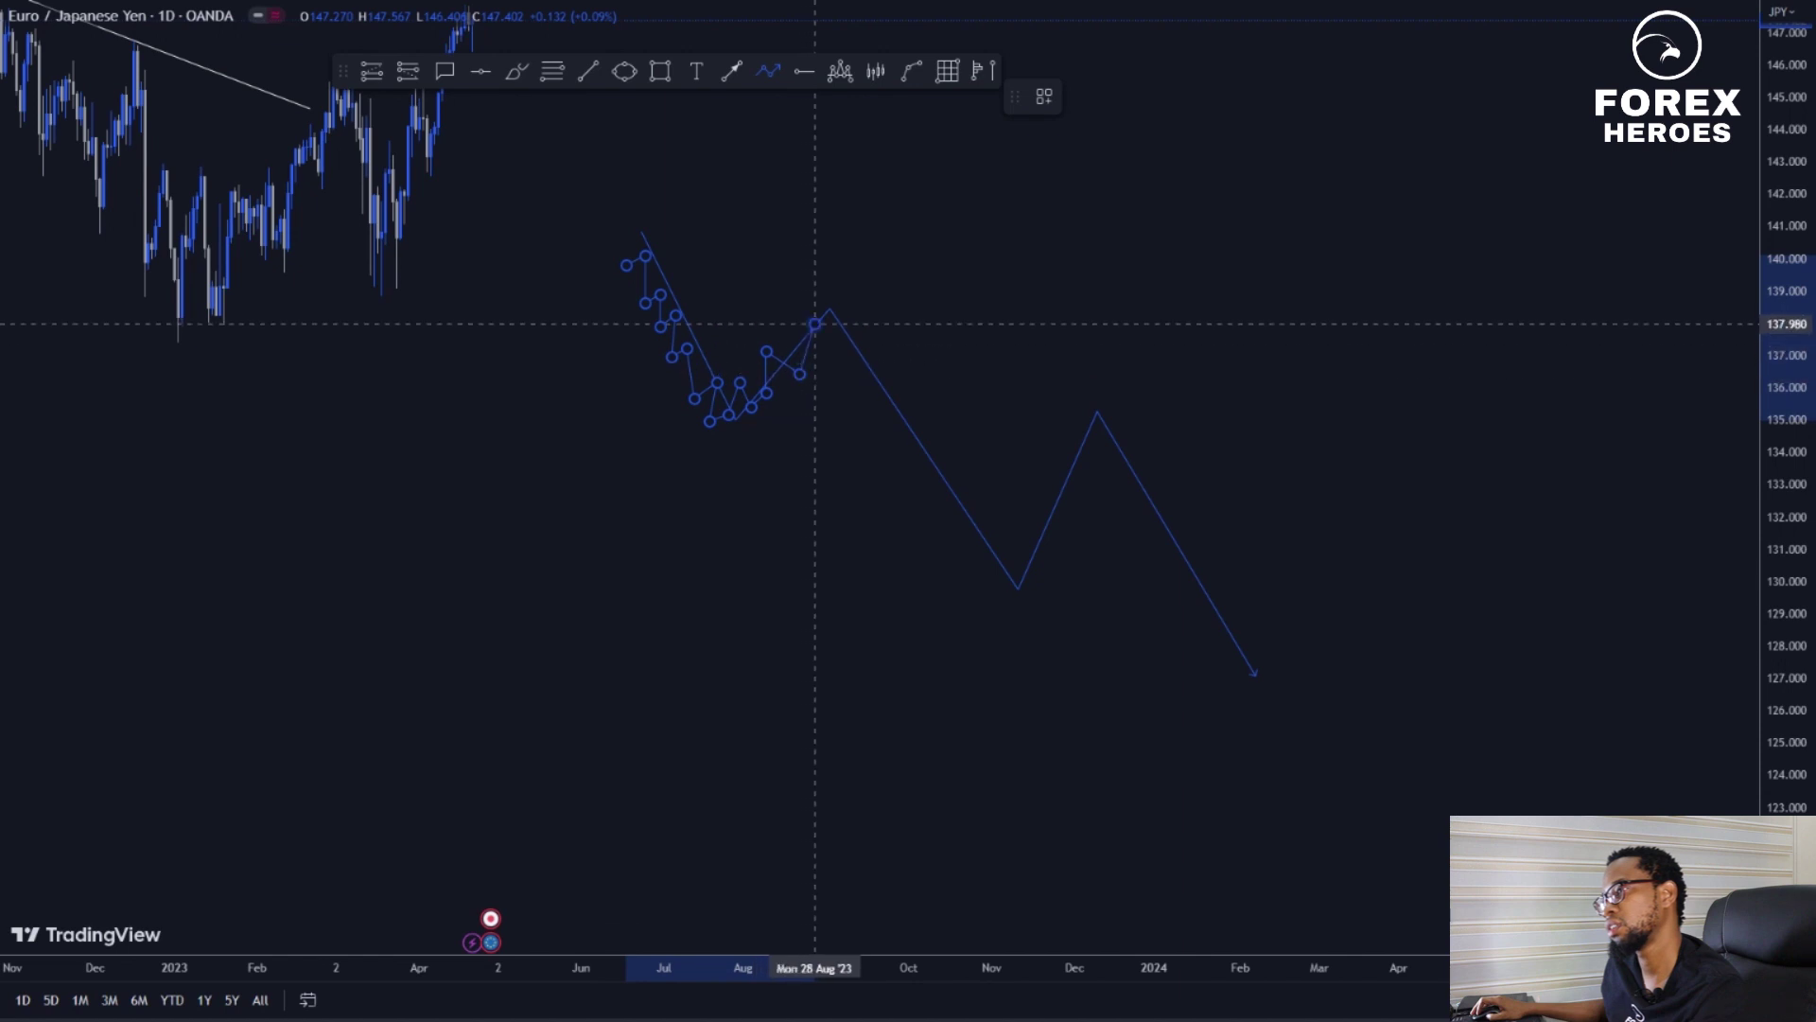
left_click(845, 366)
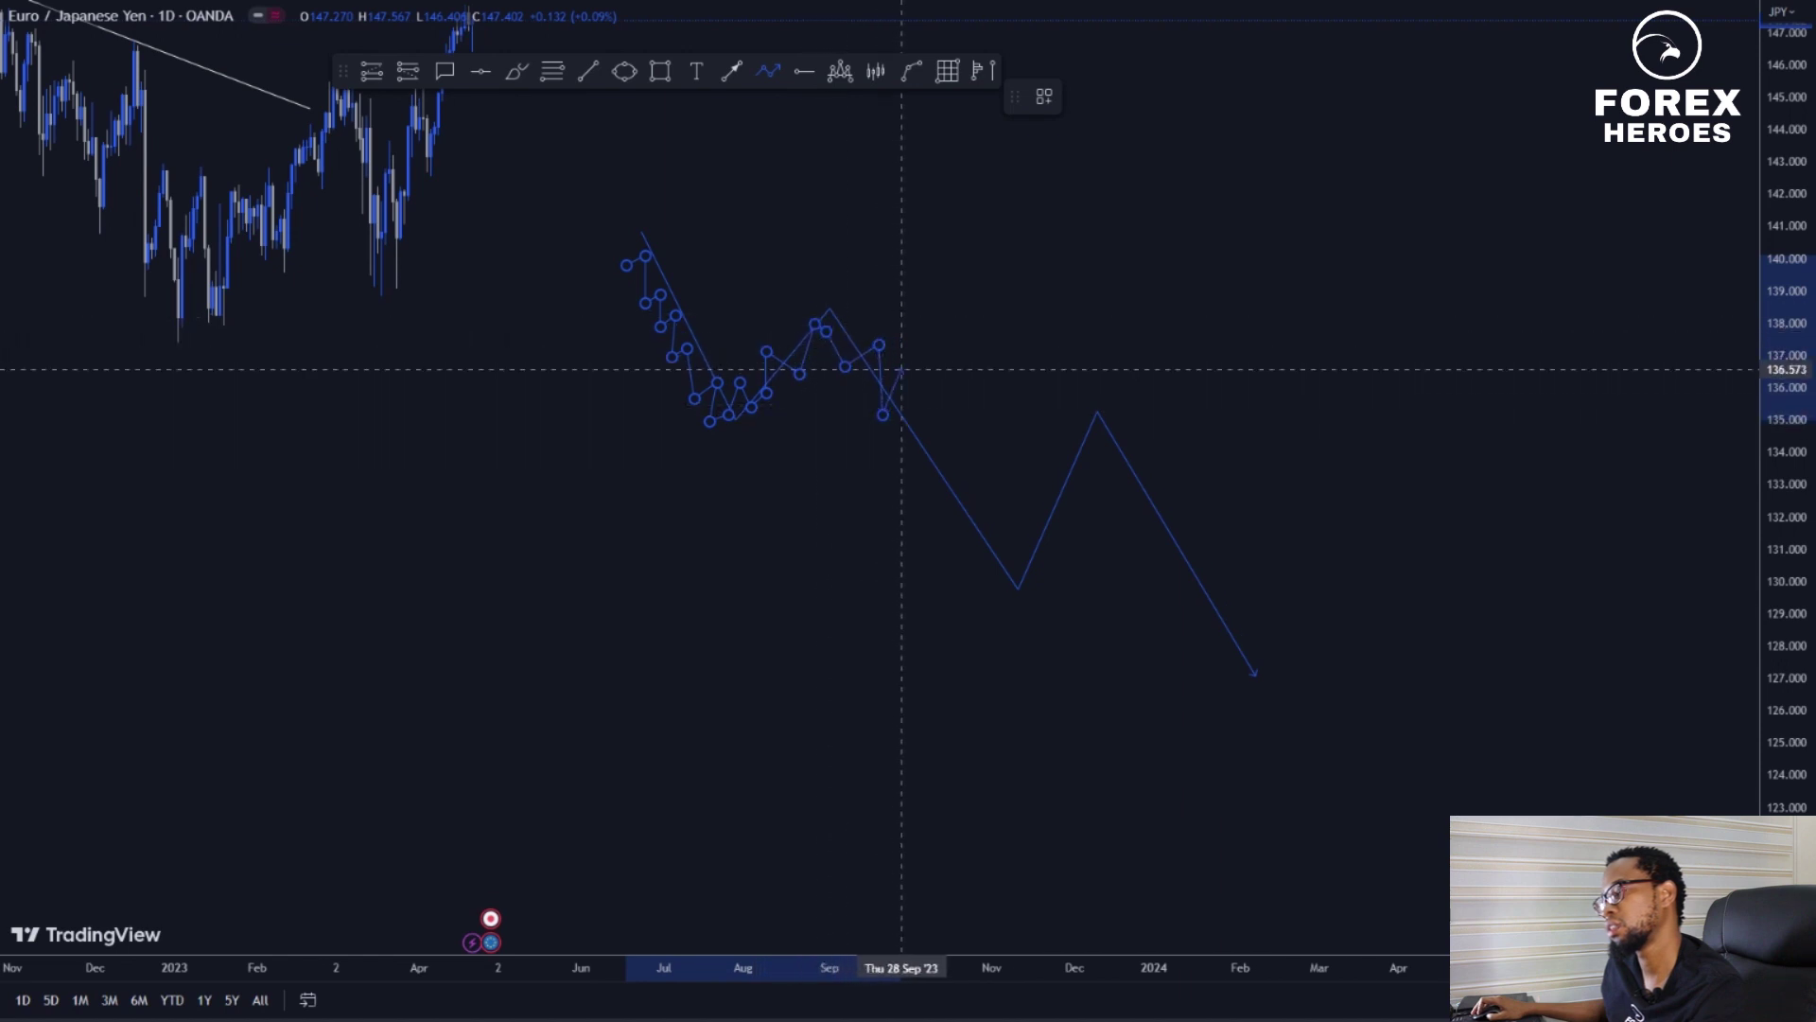
left_click(902, 369)
left_click(936, 419)
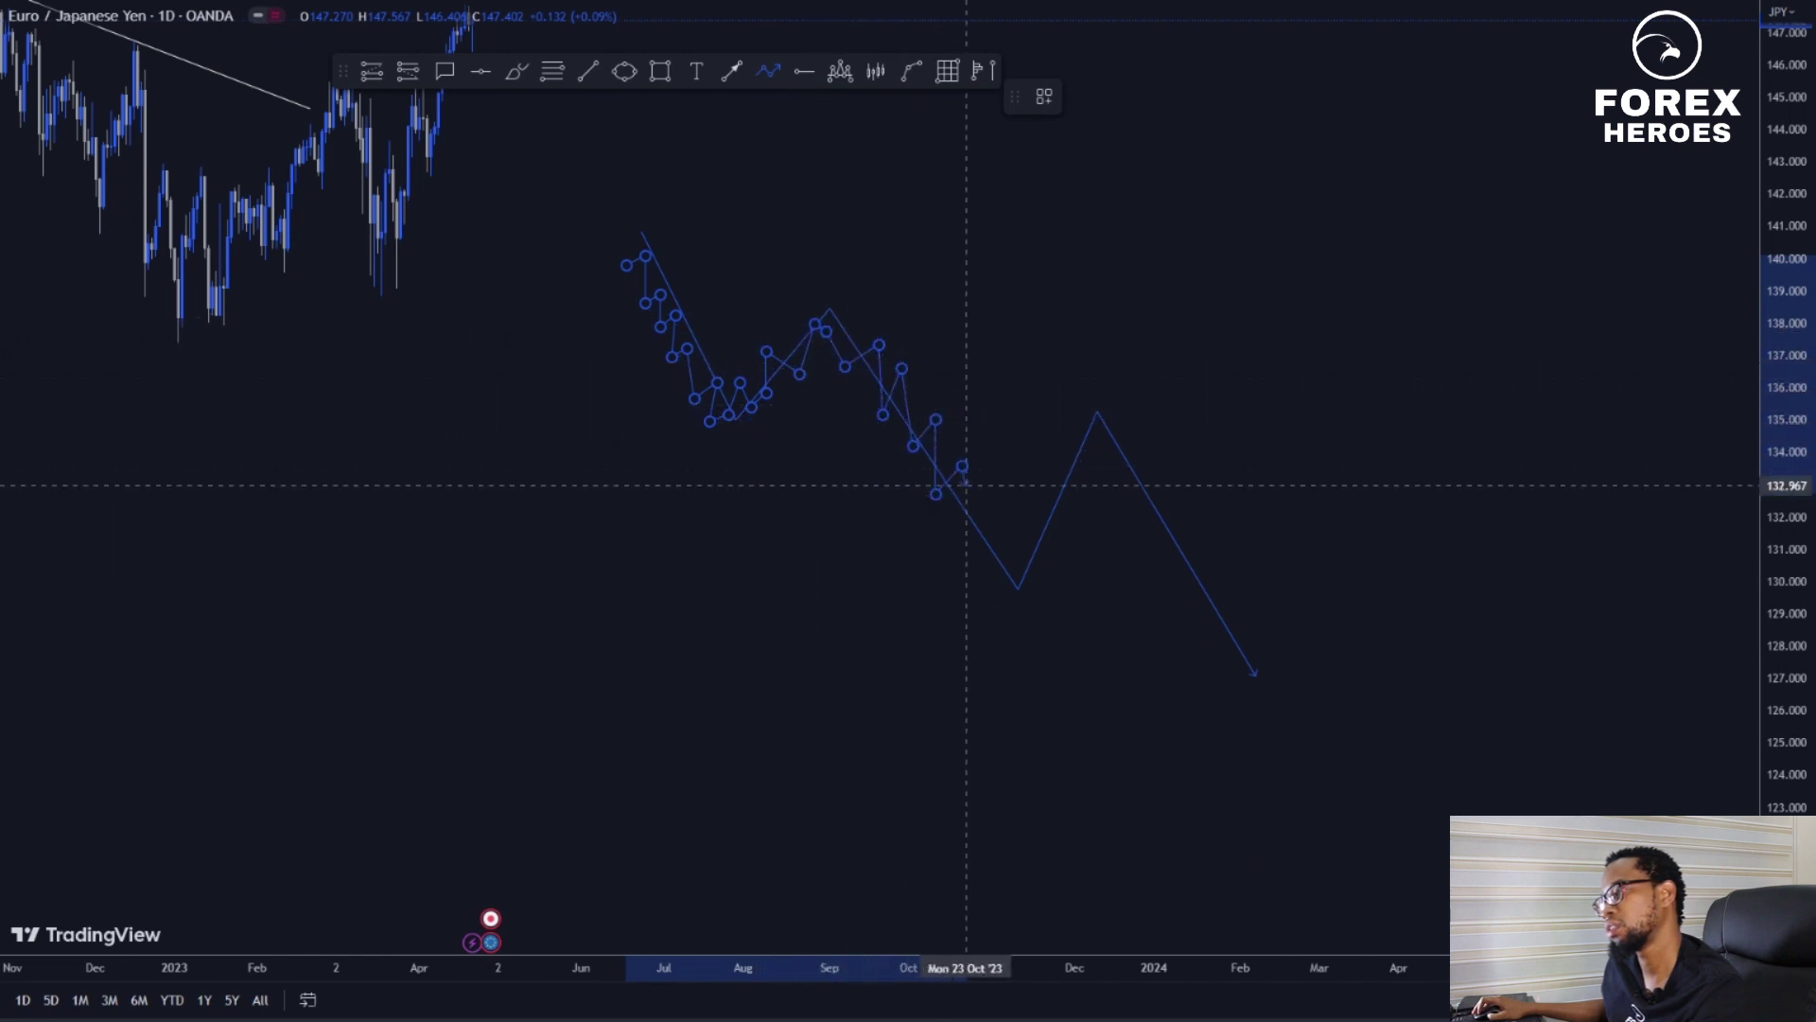
left_click(981, 536)
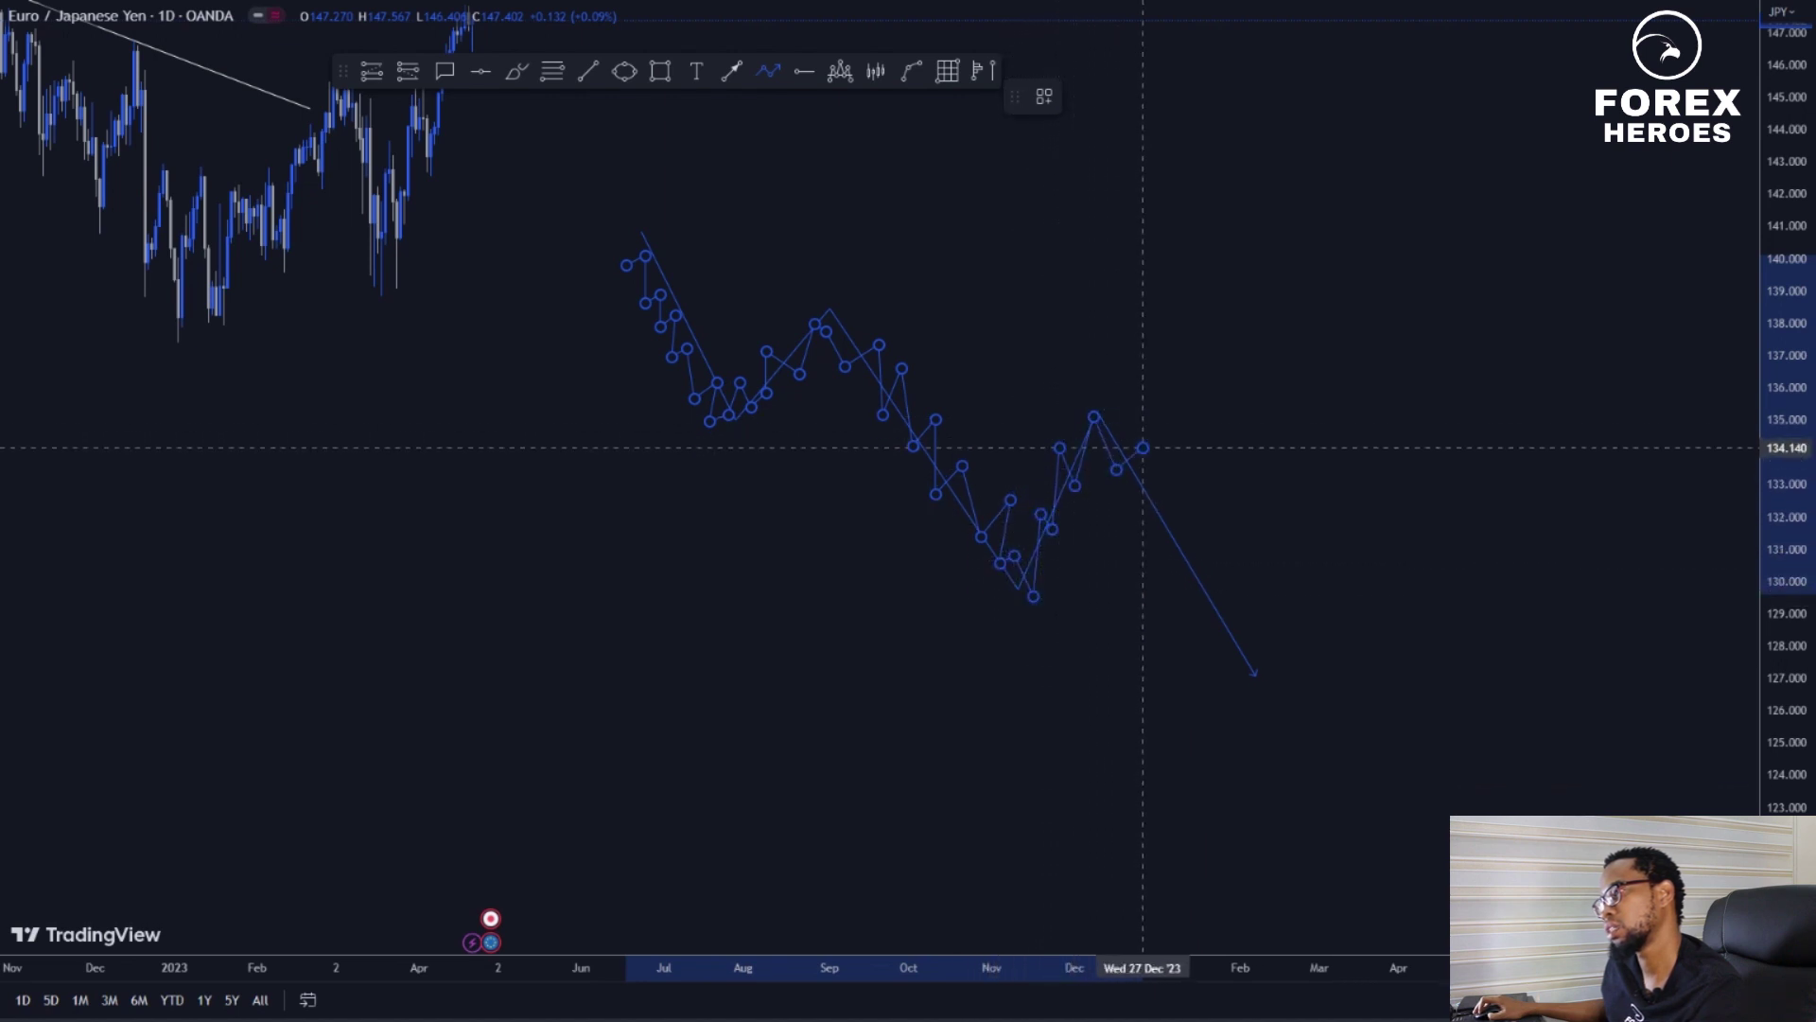
left_click(1129, 543)
left_click(1196, 519)
left_click(1188, 600)
left_click(1237, 573)
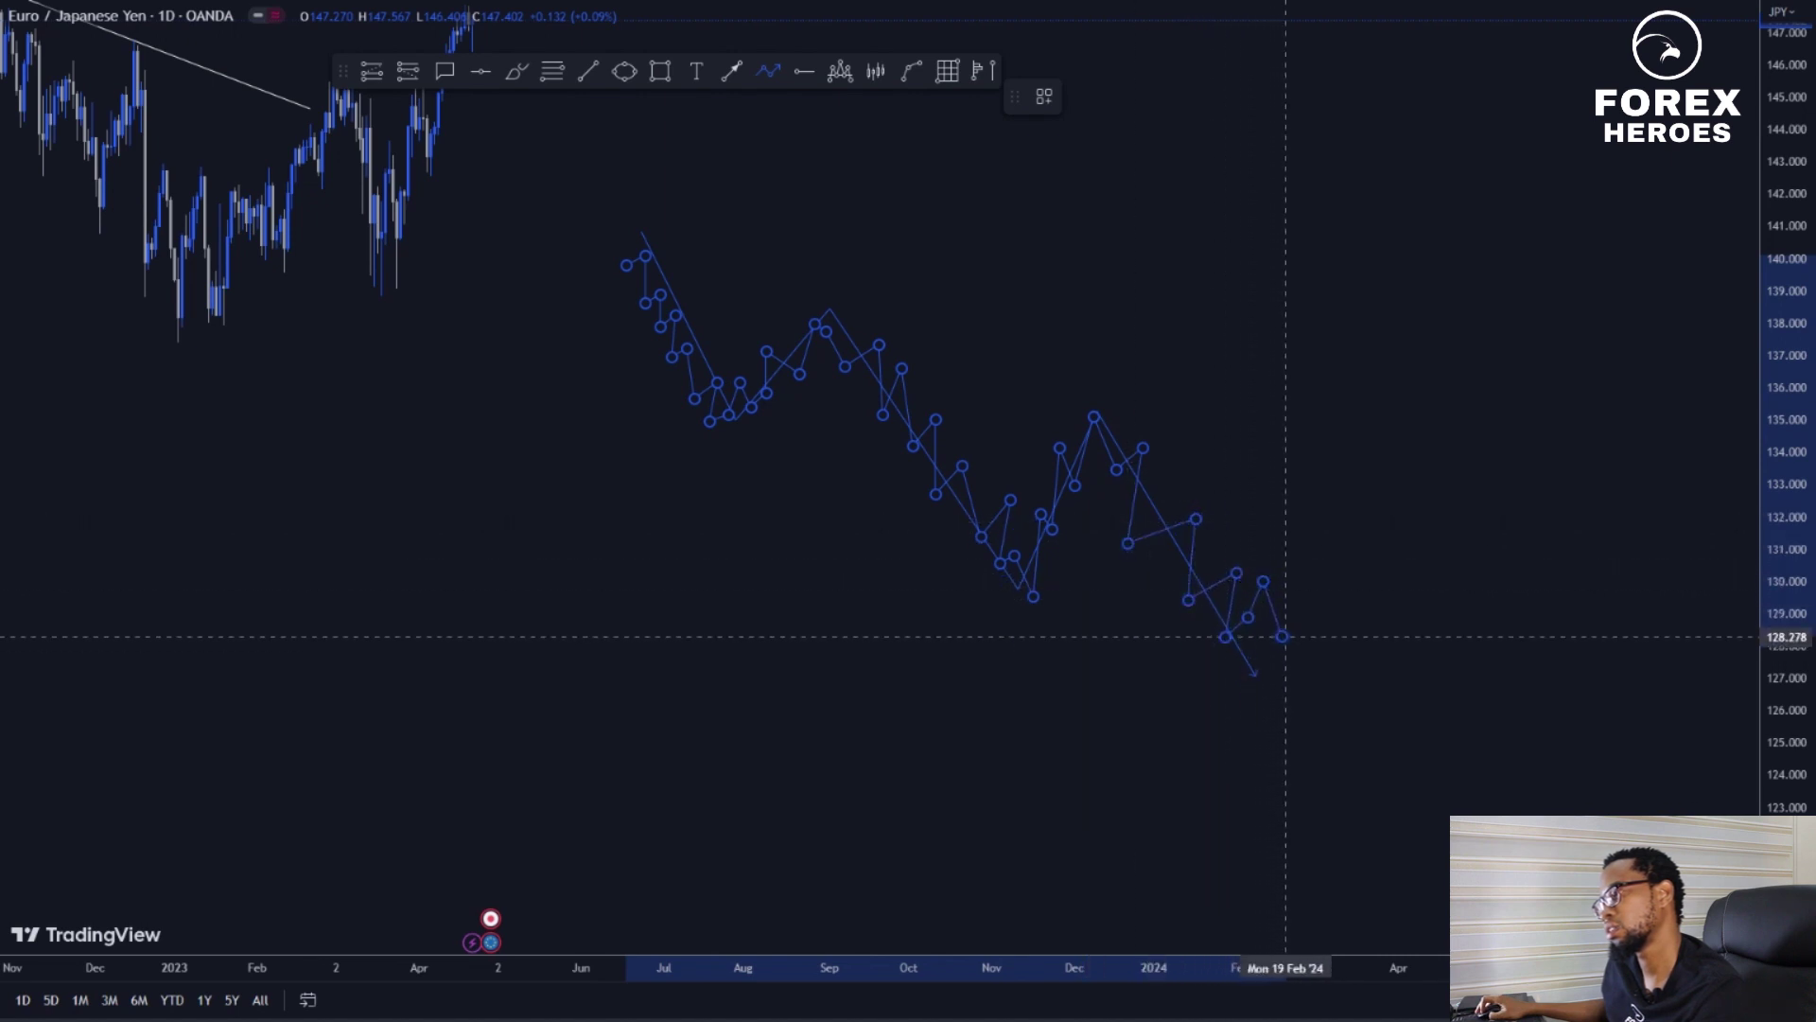
double_click(1283, 637)
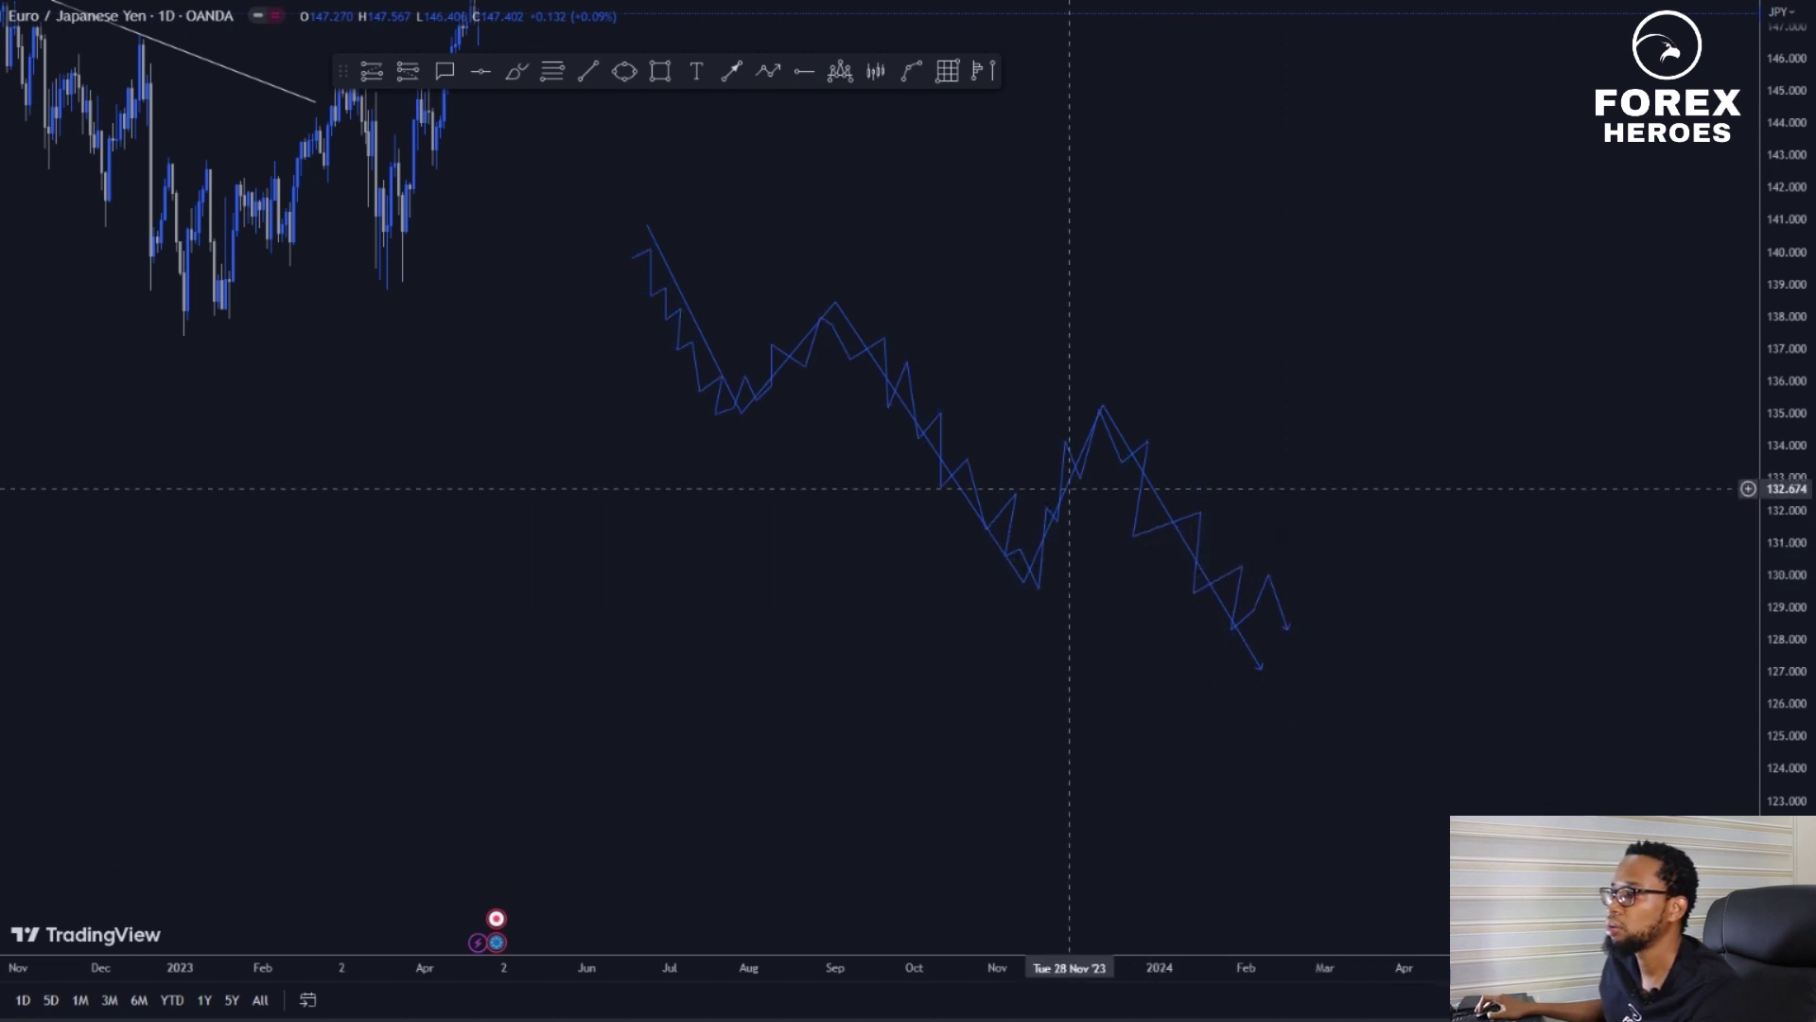
Move the detailed path below the first one and set its line colour to yellow
mouse_move(974, 482)
left_mouse_down()
mouse_move(933, 549)
mouse_move(960, 566)
left_mouse_up()
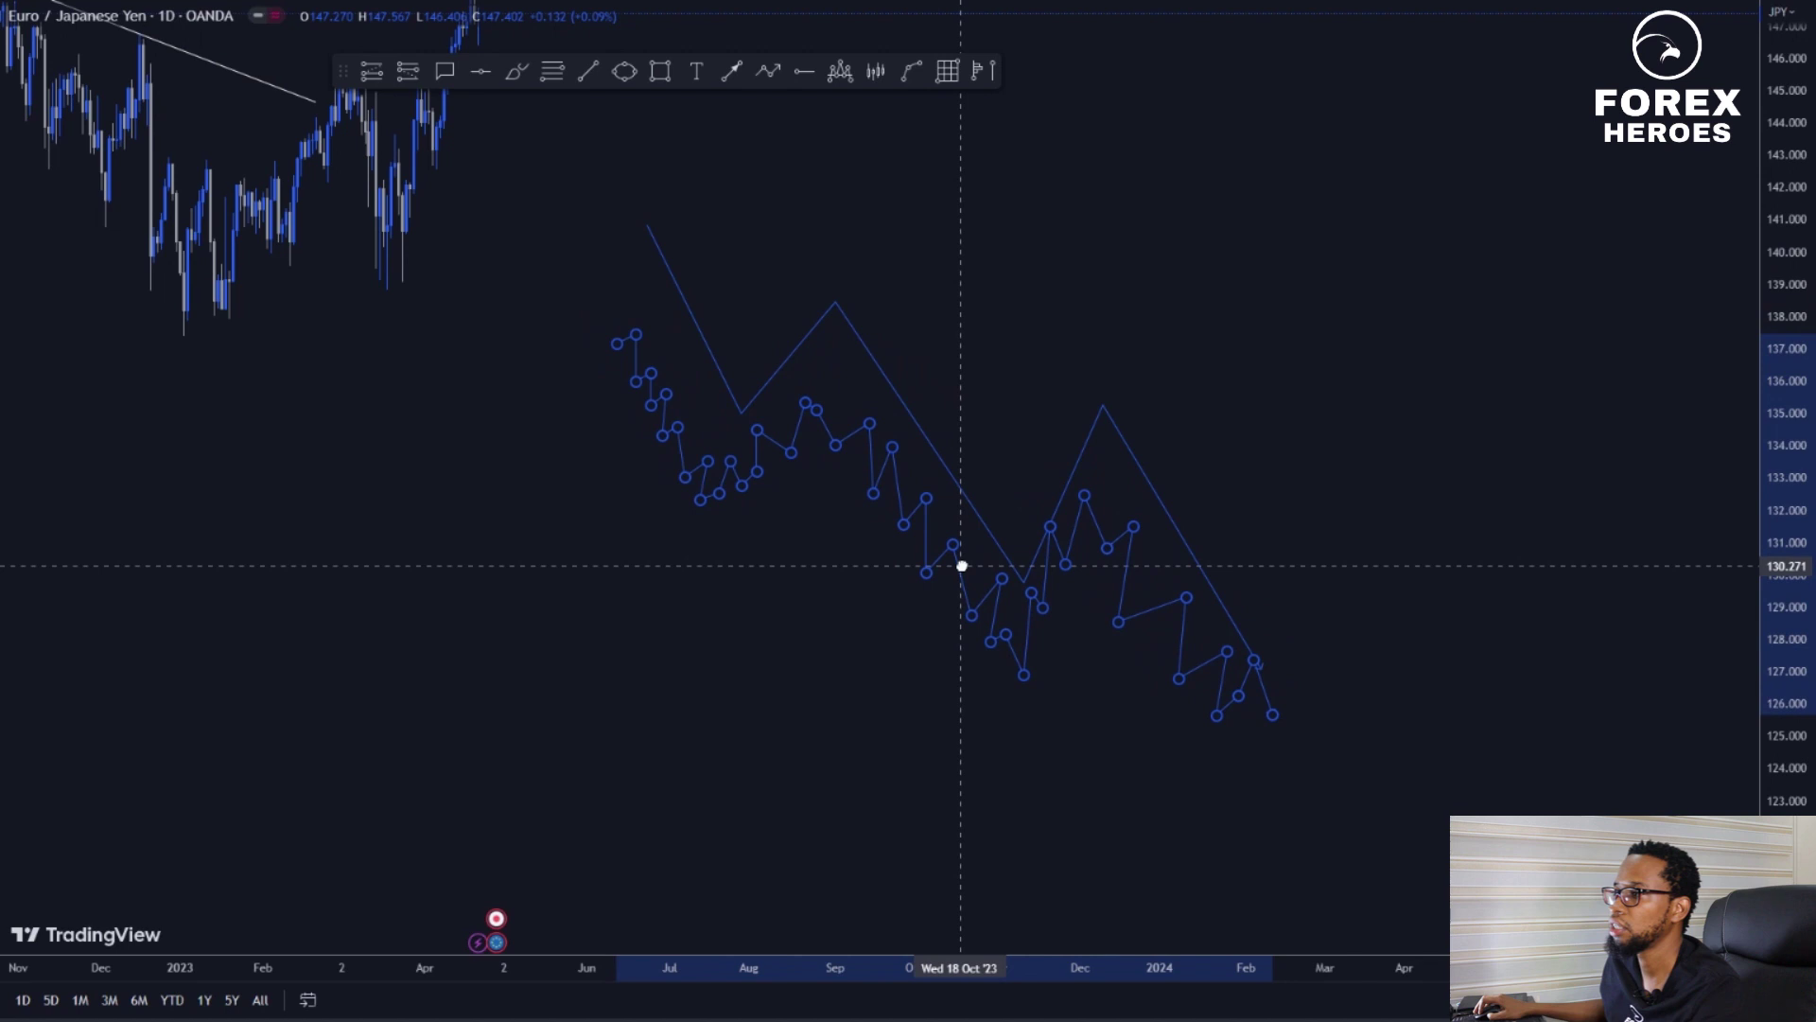
double_click(875, 463)
left_click(845, 498)
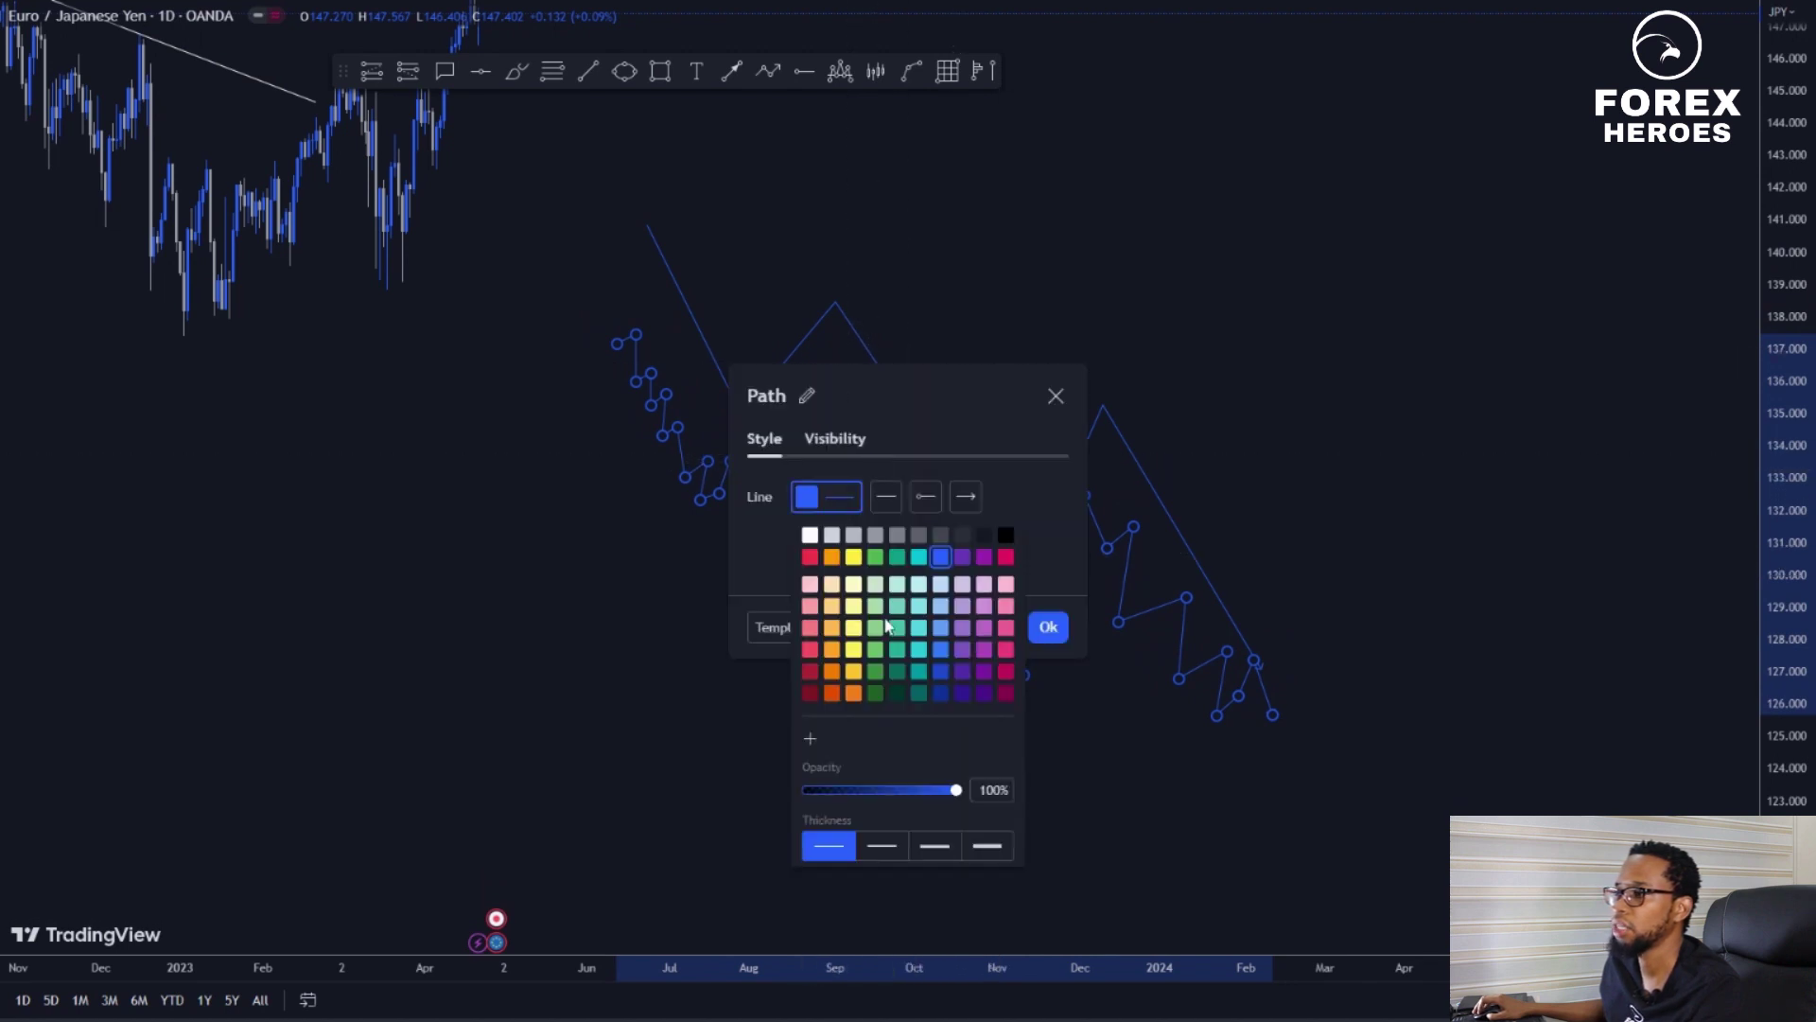
left_click(852, 557)
left_click(1049, 457)
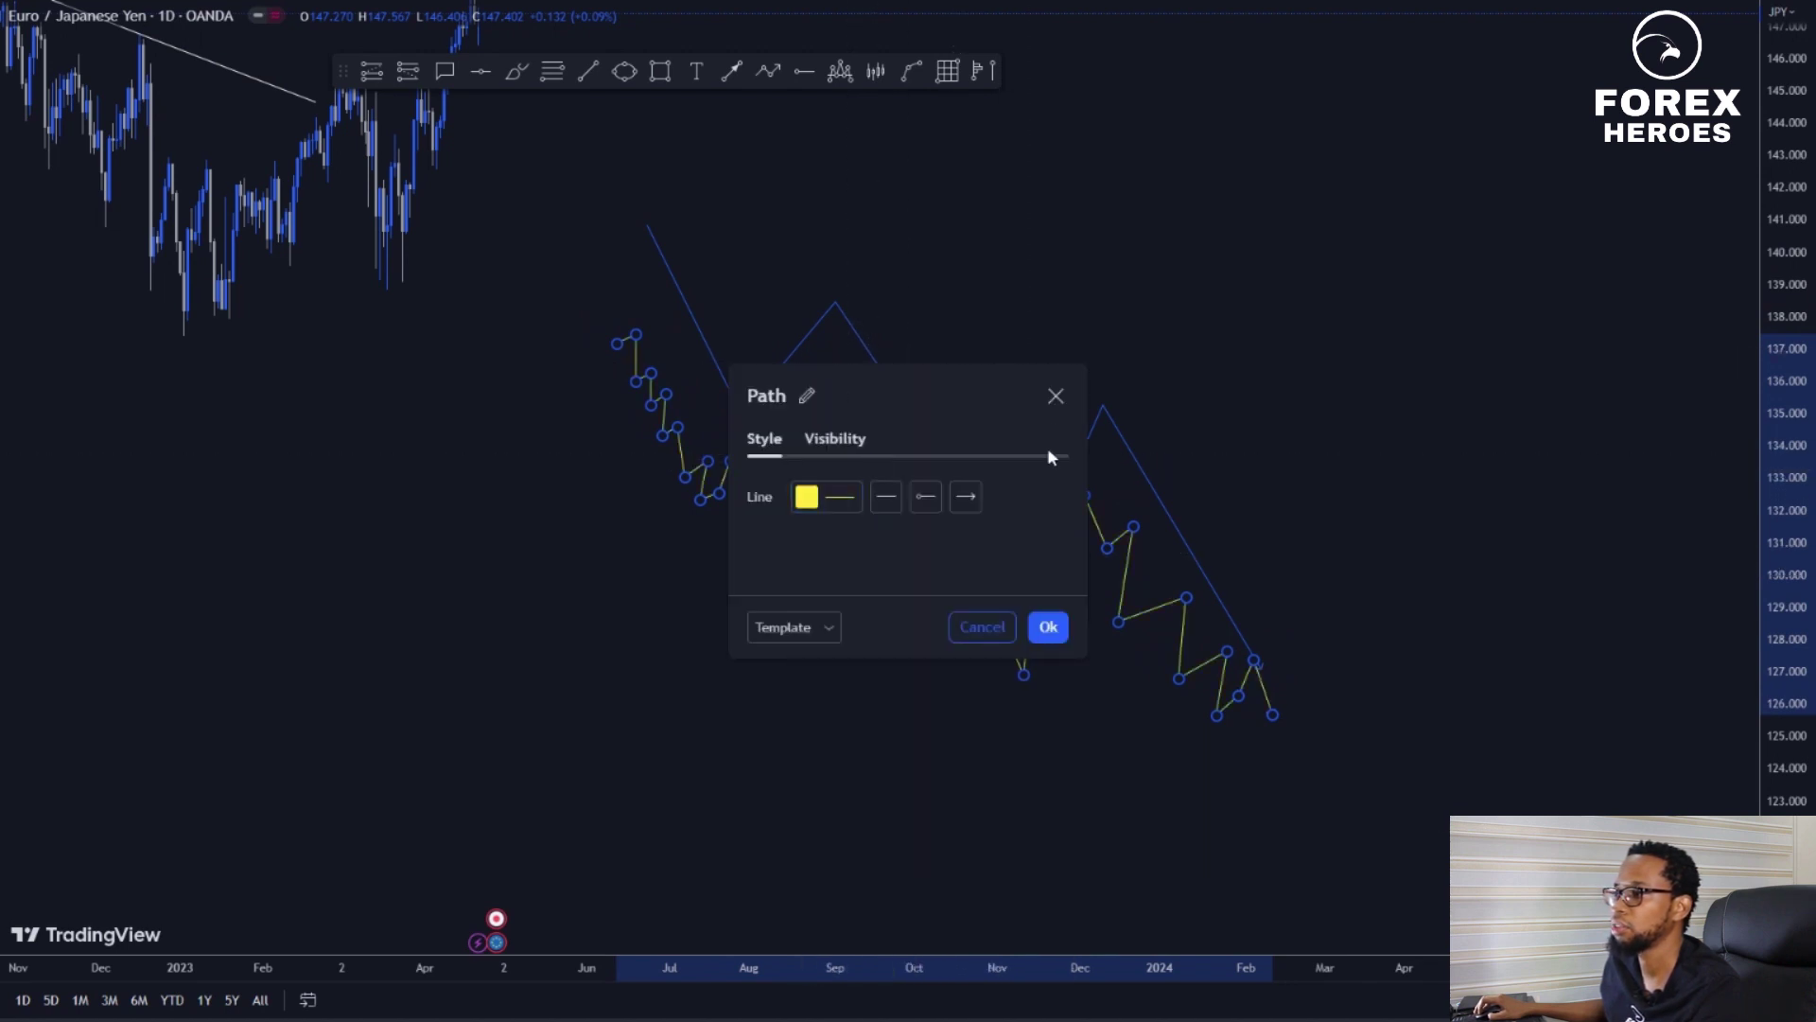
left_click(1047, 628)
left_click_drag(1066, 559, 1066, 575)
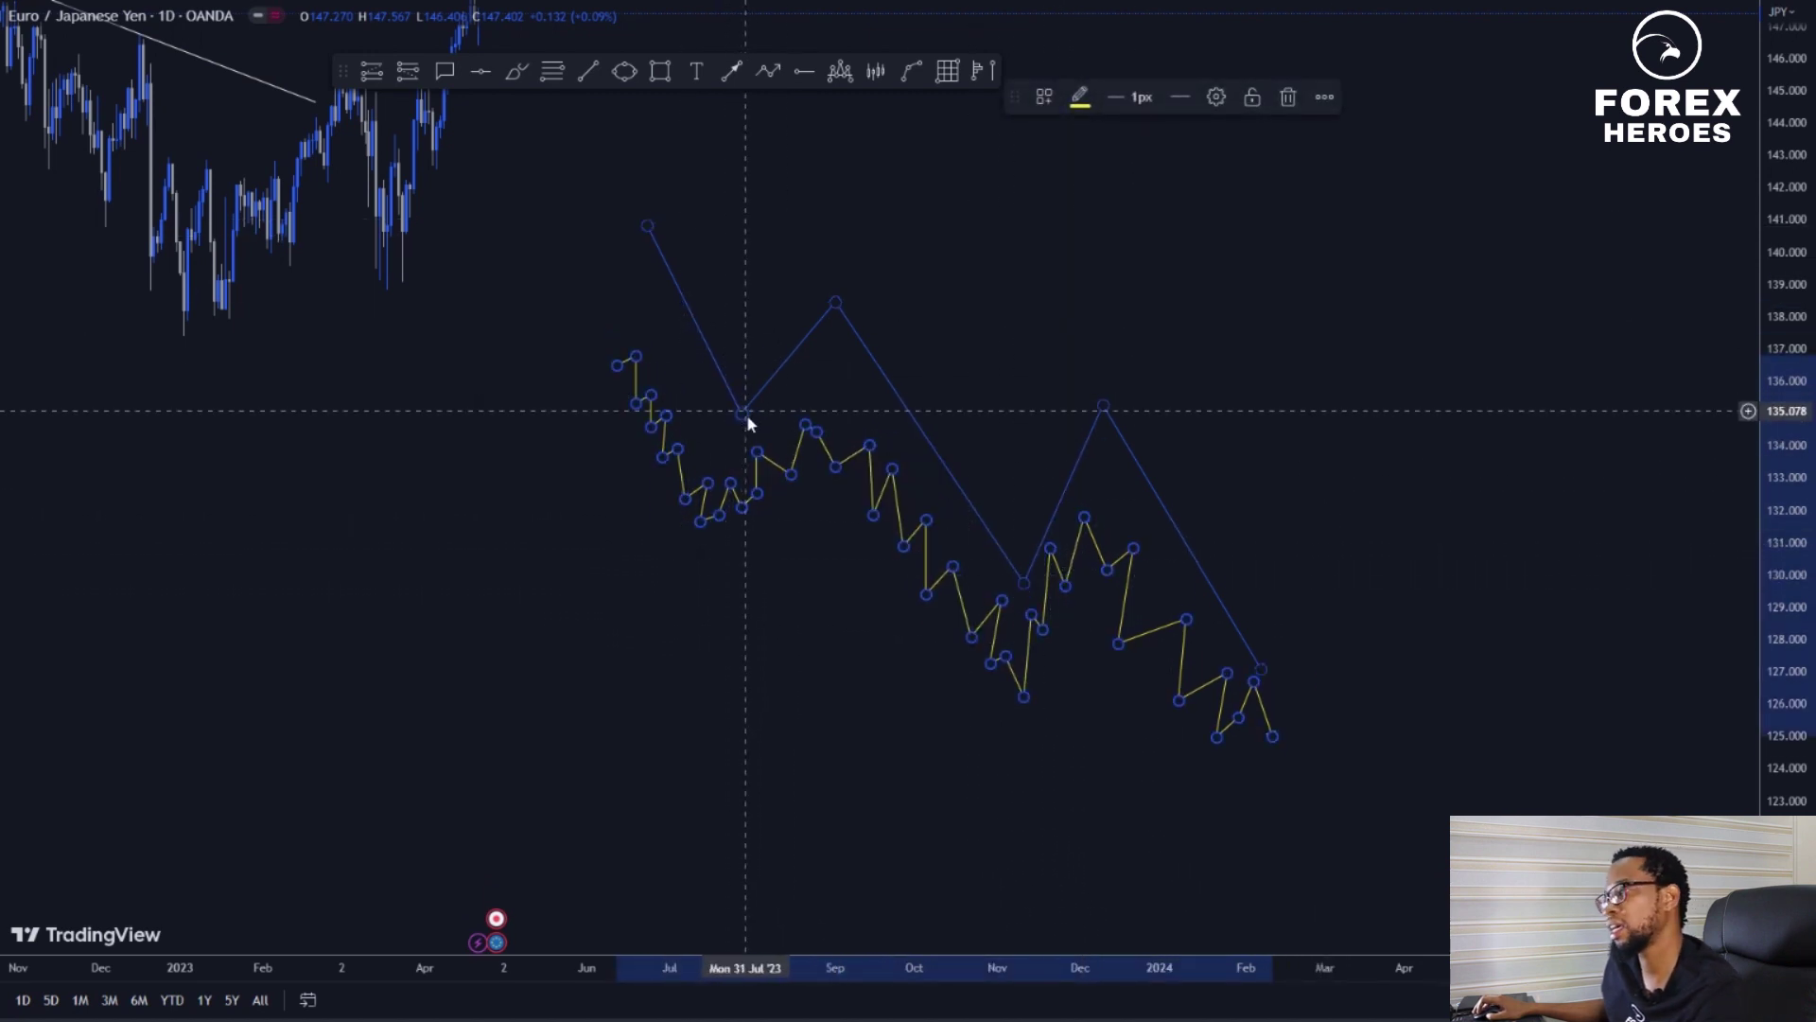
Remove all drawings from the chart and bring the recent price action back into view
right_click(995, 284)
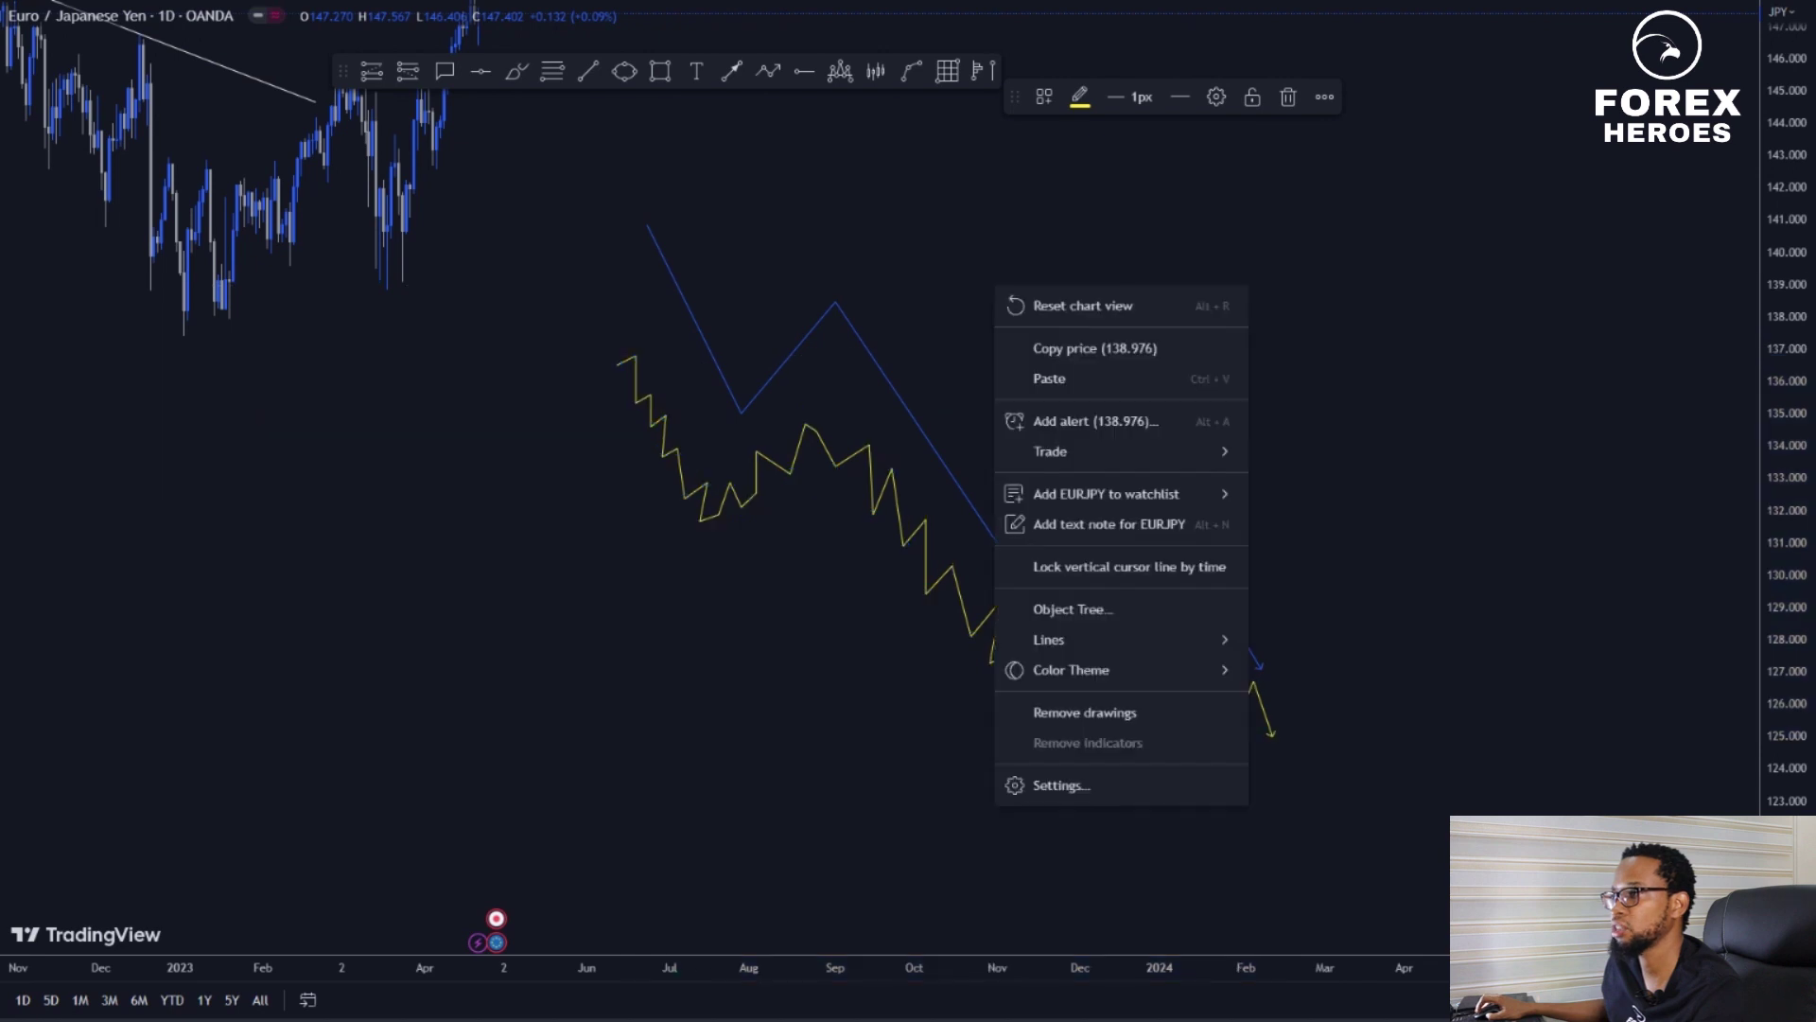
left_click(1085, 713)
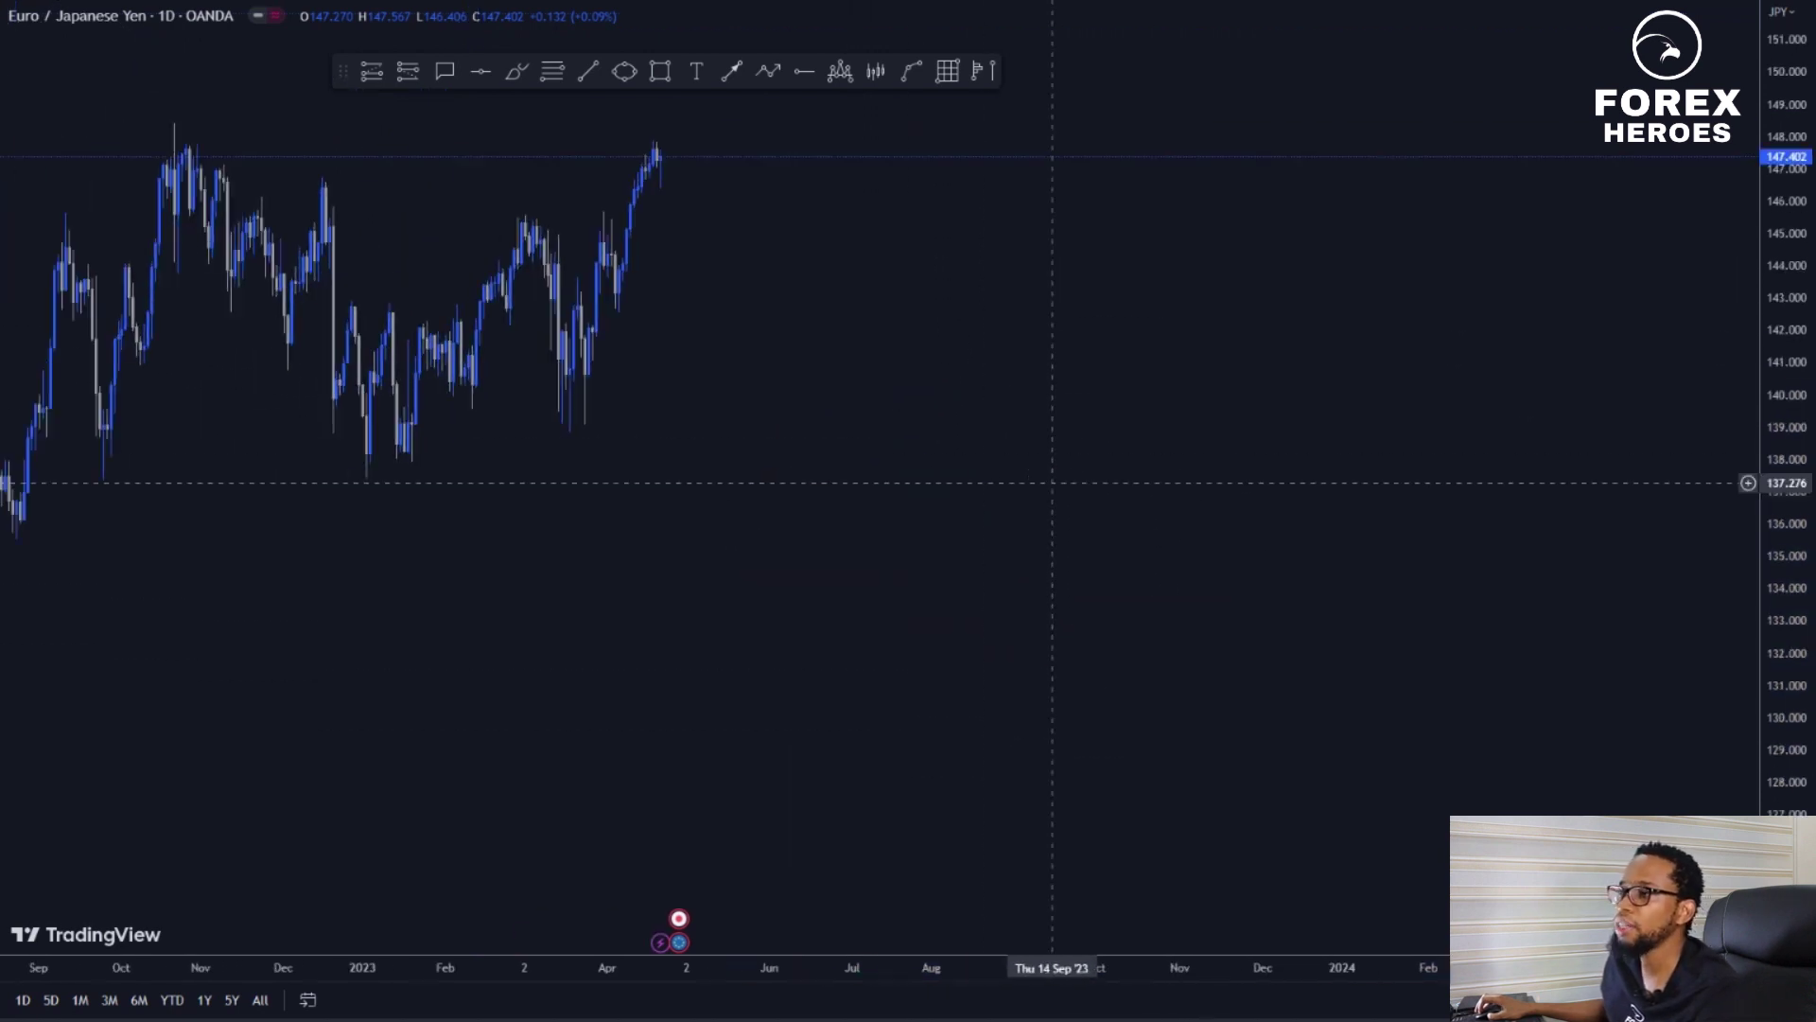
left_click_drag(1052, 483, 1133, 478)
left_click_drag(831, 341, 1475, 535)
left_click_drag(1790, 509, 1732, 423)
scroll(1354, 394, "up", 3)
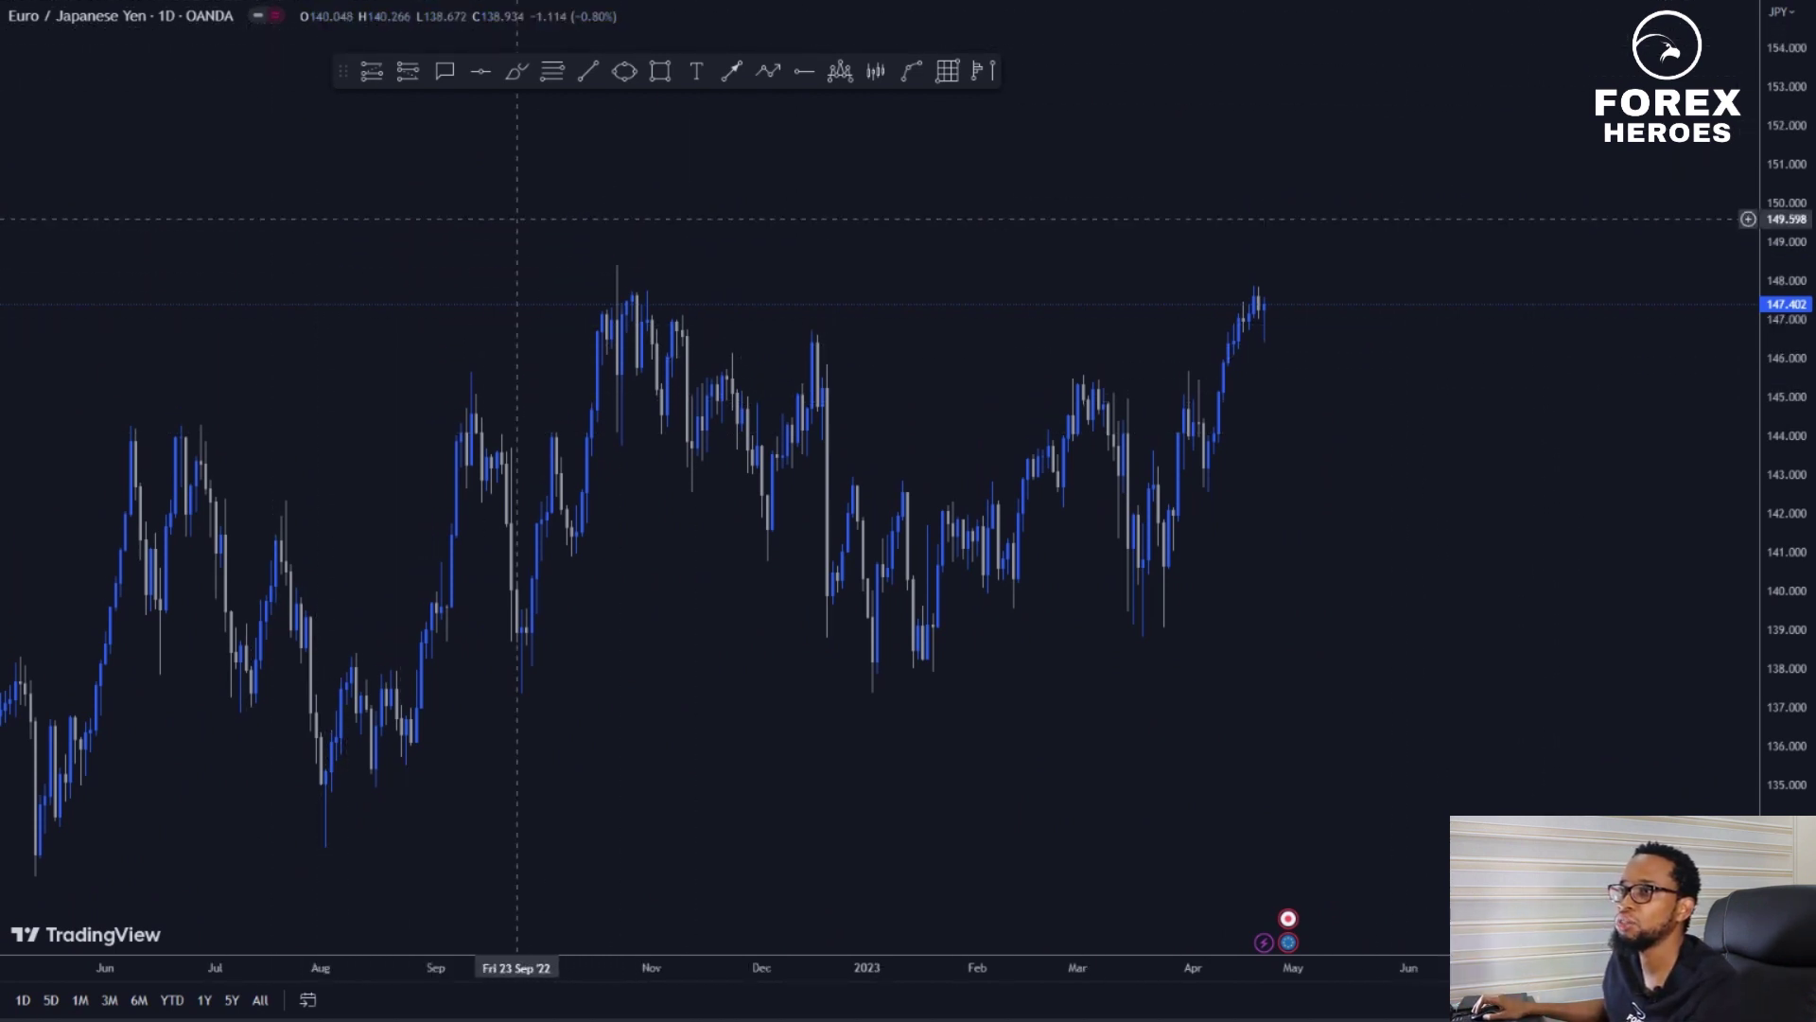
Change the chart type from candles to a line and return the chart to full screen
key("Escape")
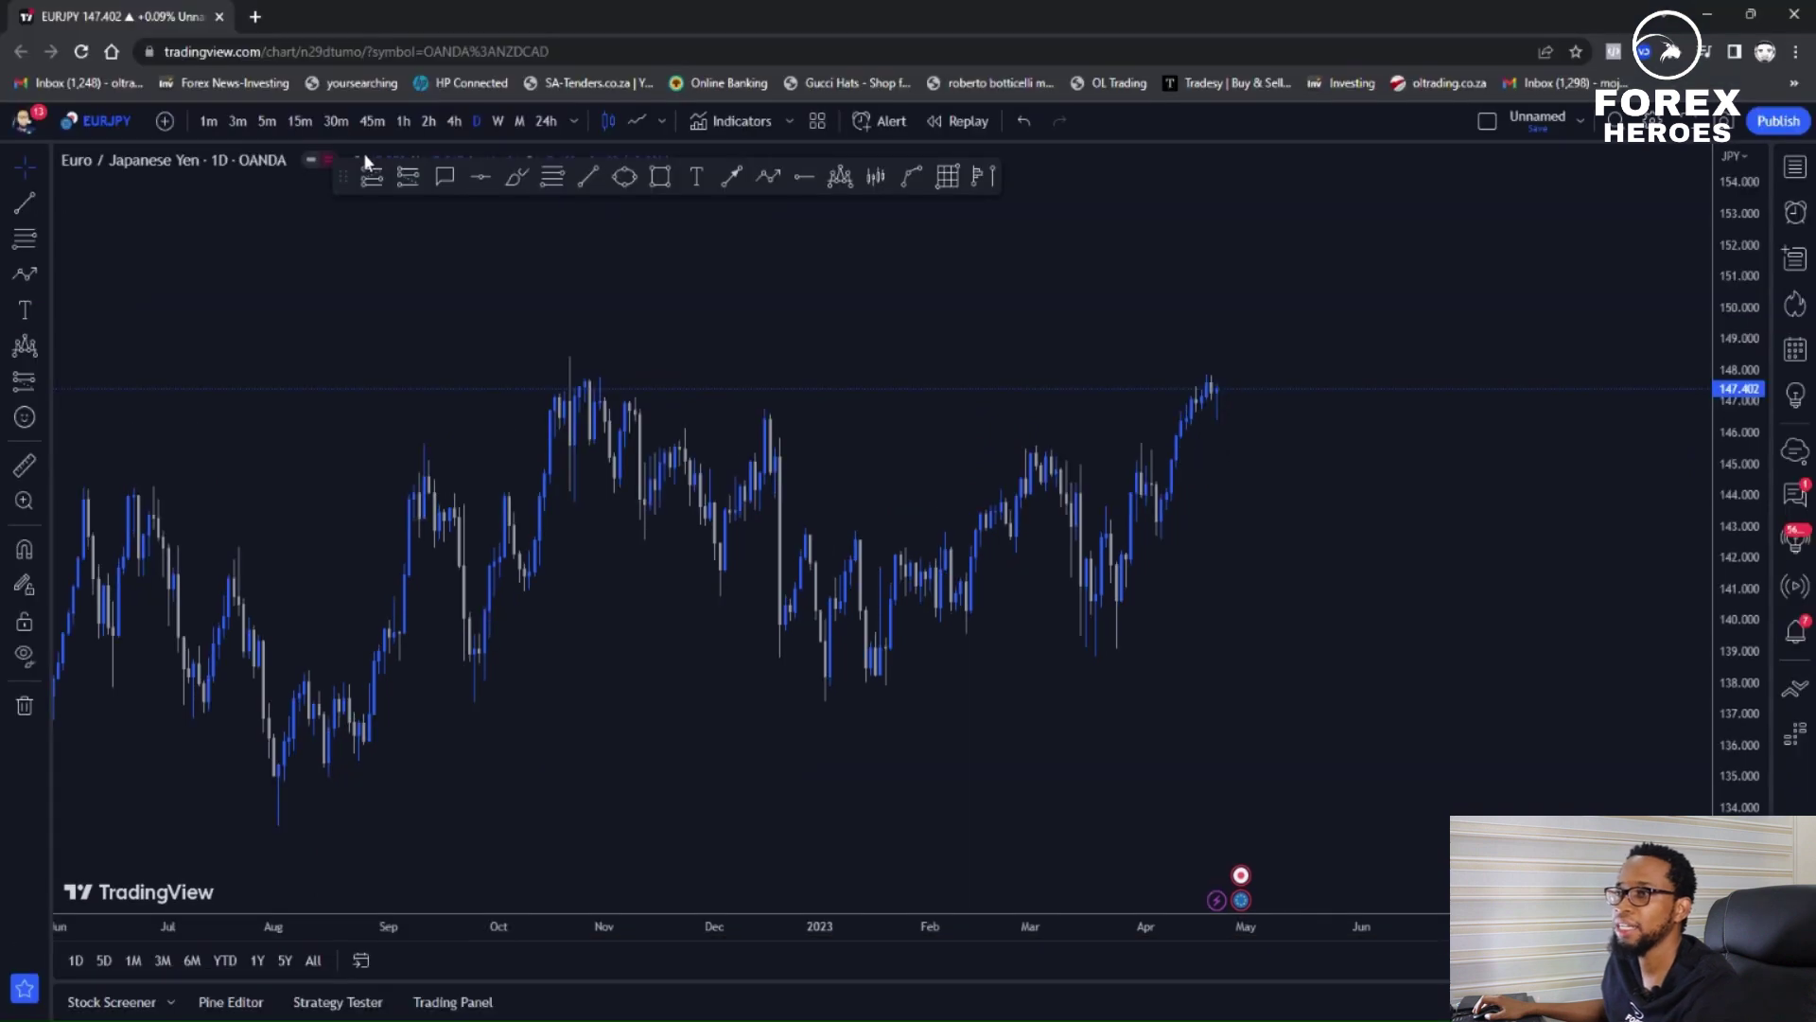
left_click(639, 121)
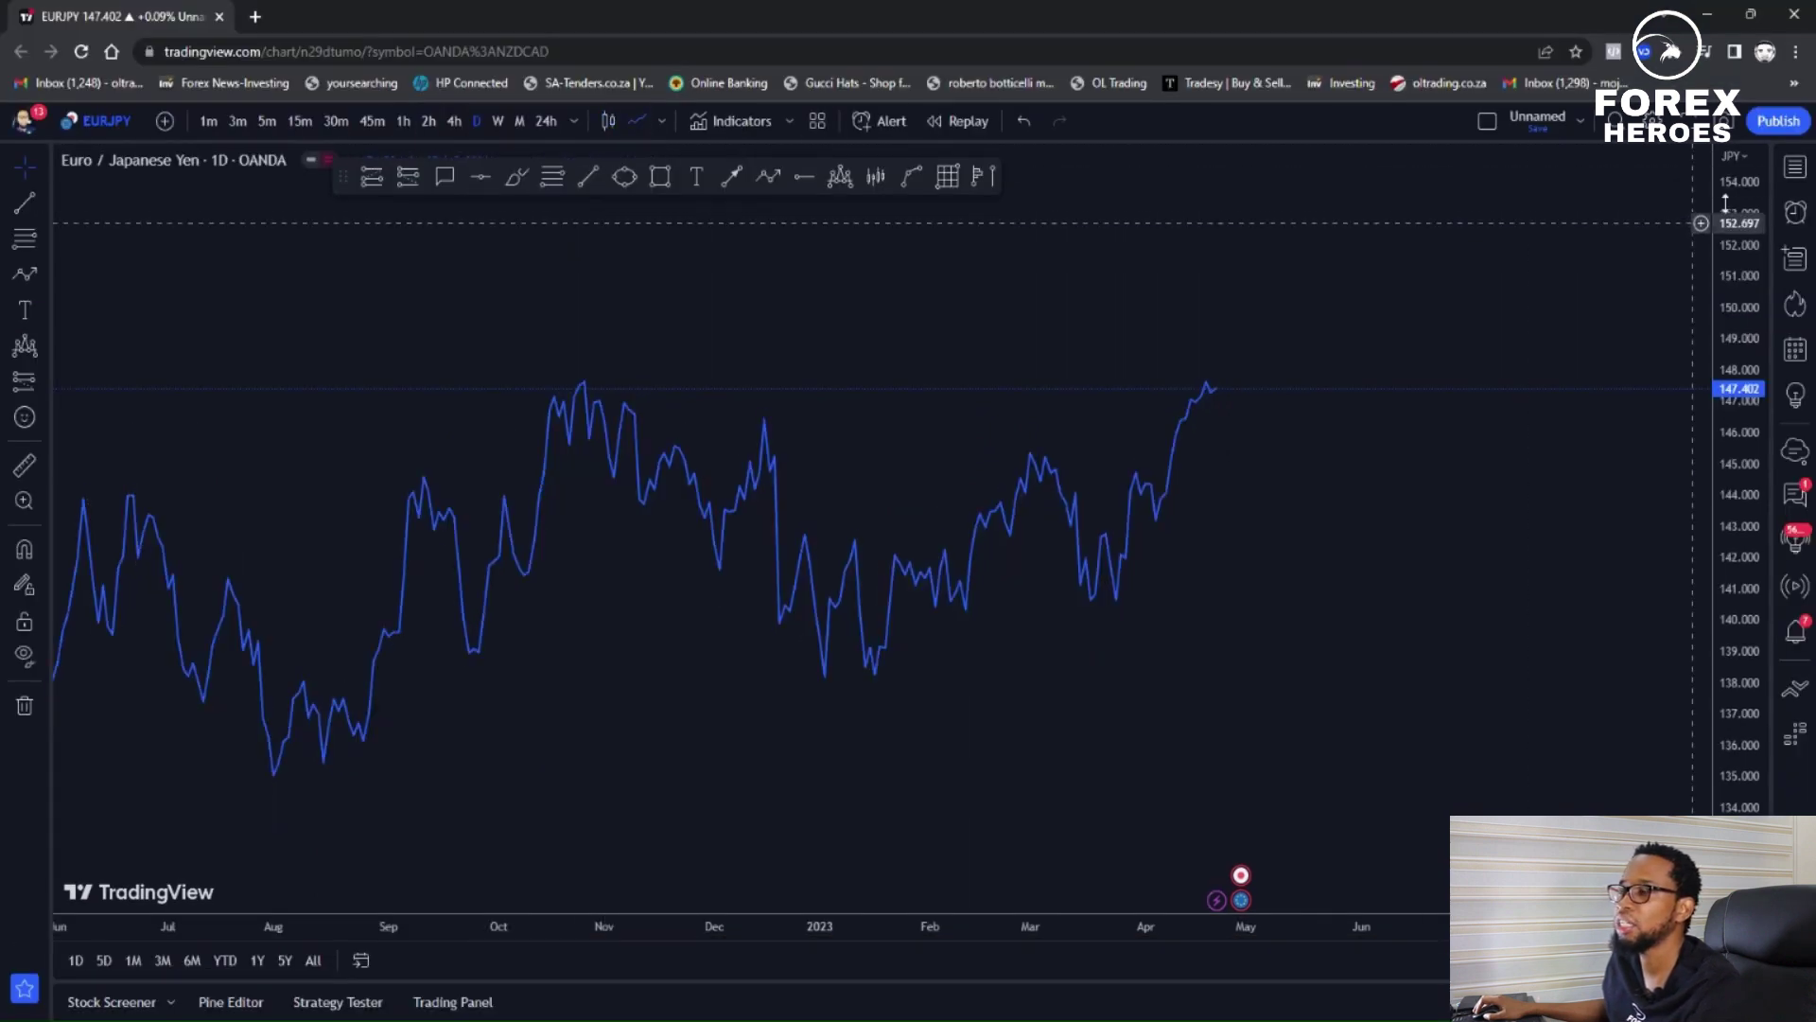
left_click(1687, 122)
Draw a rising trend line beneath the 2023 lows, from about 137.5 in mid-January to about 143.7 in early June
scroll(1684, 321, "down", 6)
left_click_drag(1775, 317, 1775, 547)
left_click_drag(1496, 518, 1017, 564)
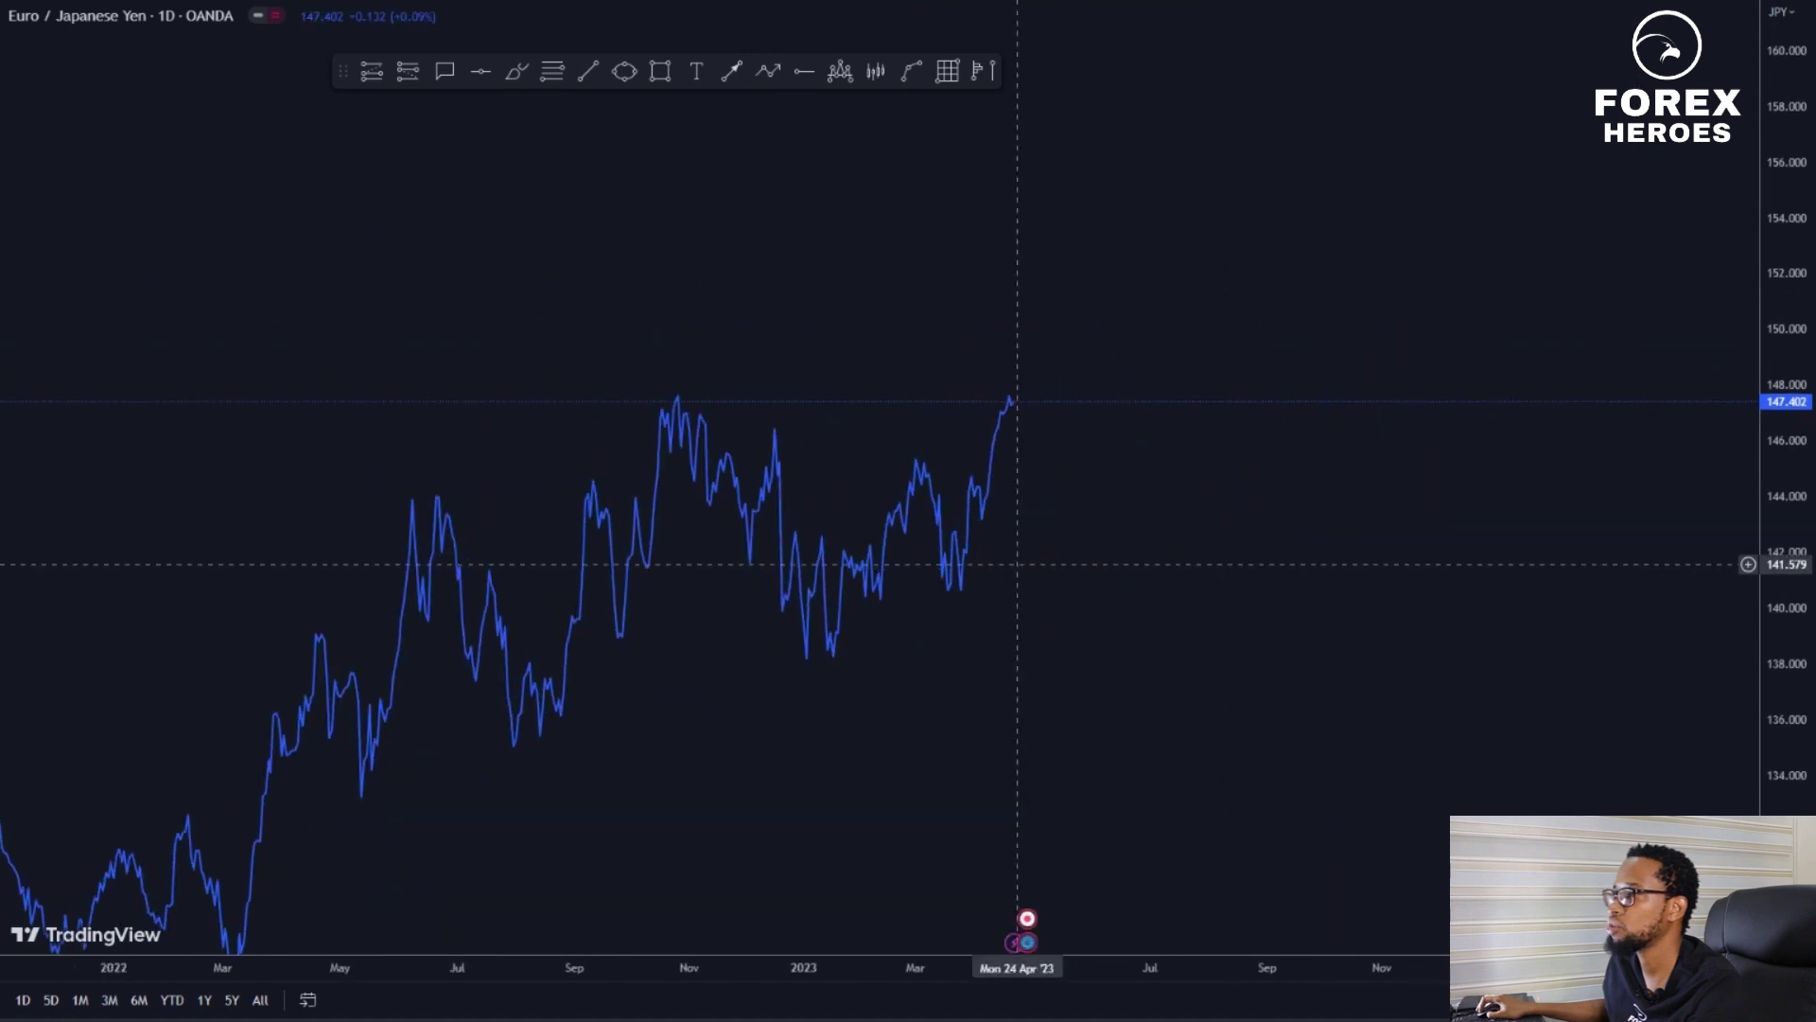
scroll(943, 441, "up", 1)
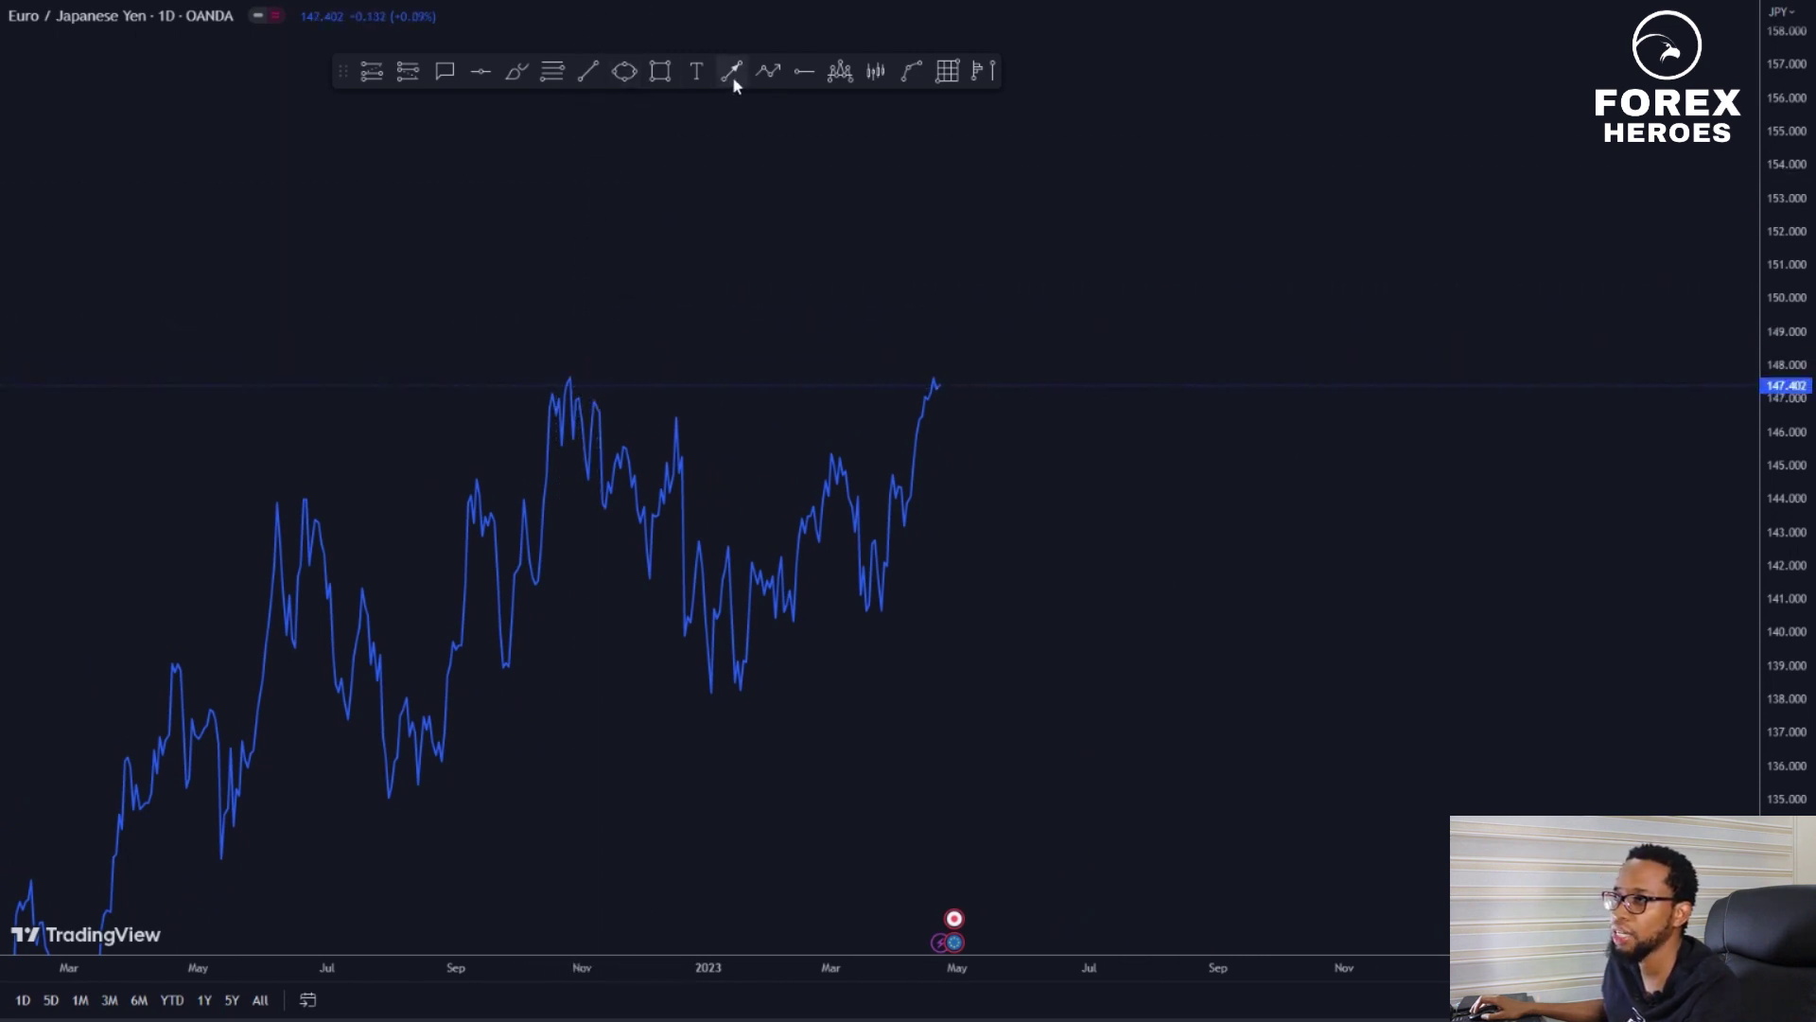
left_click(587, 71)
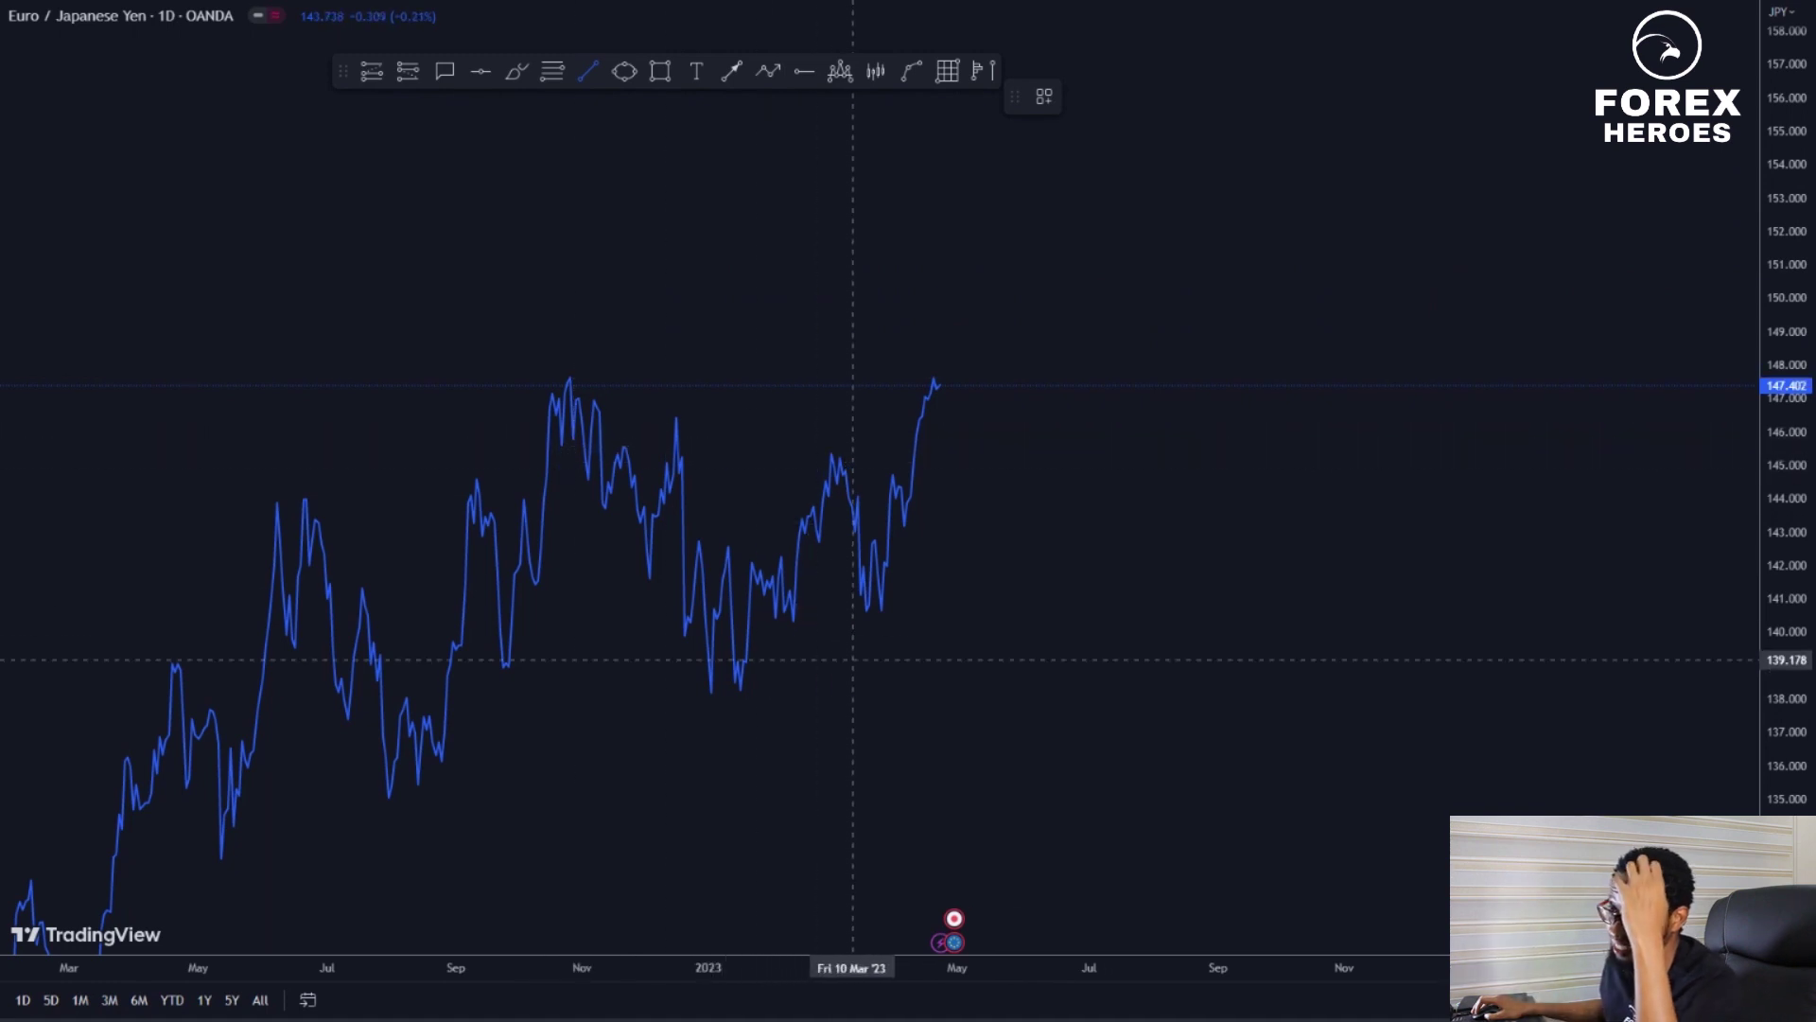
left_click(746, 716)
left_click(1040, 511)
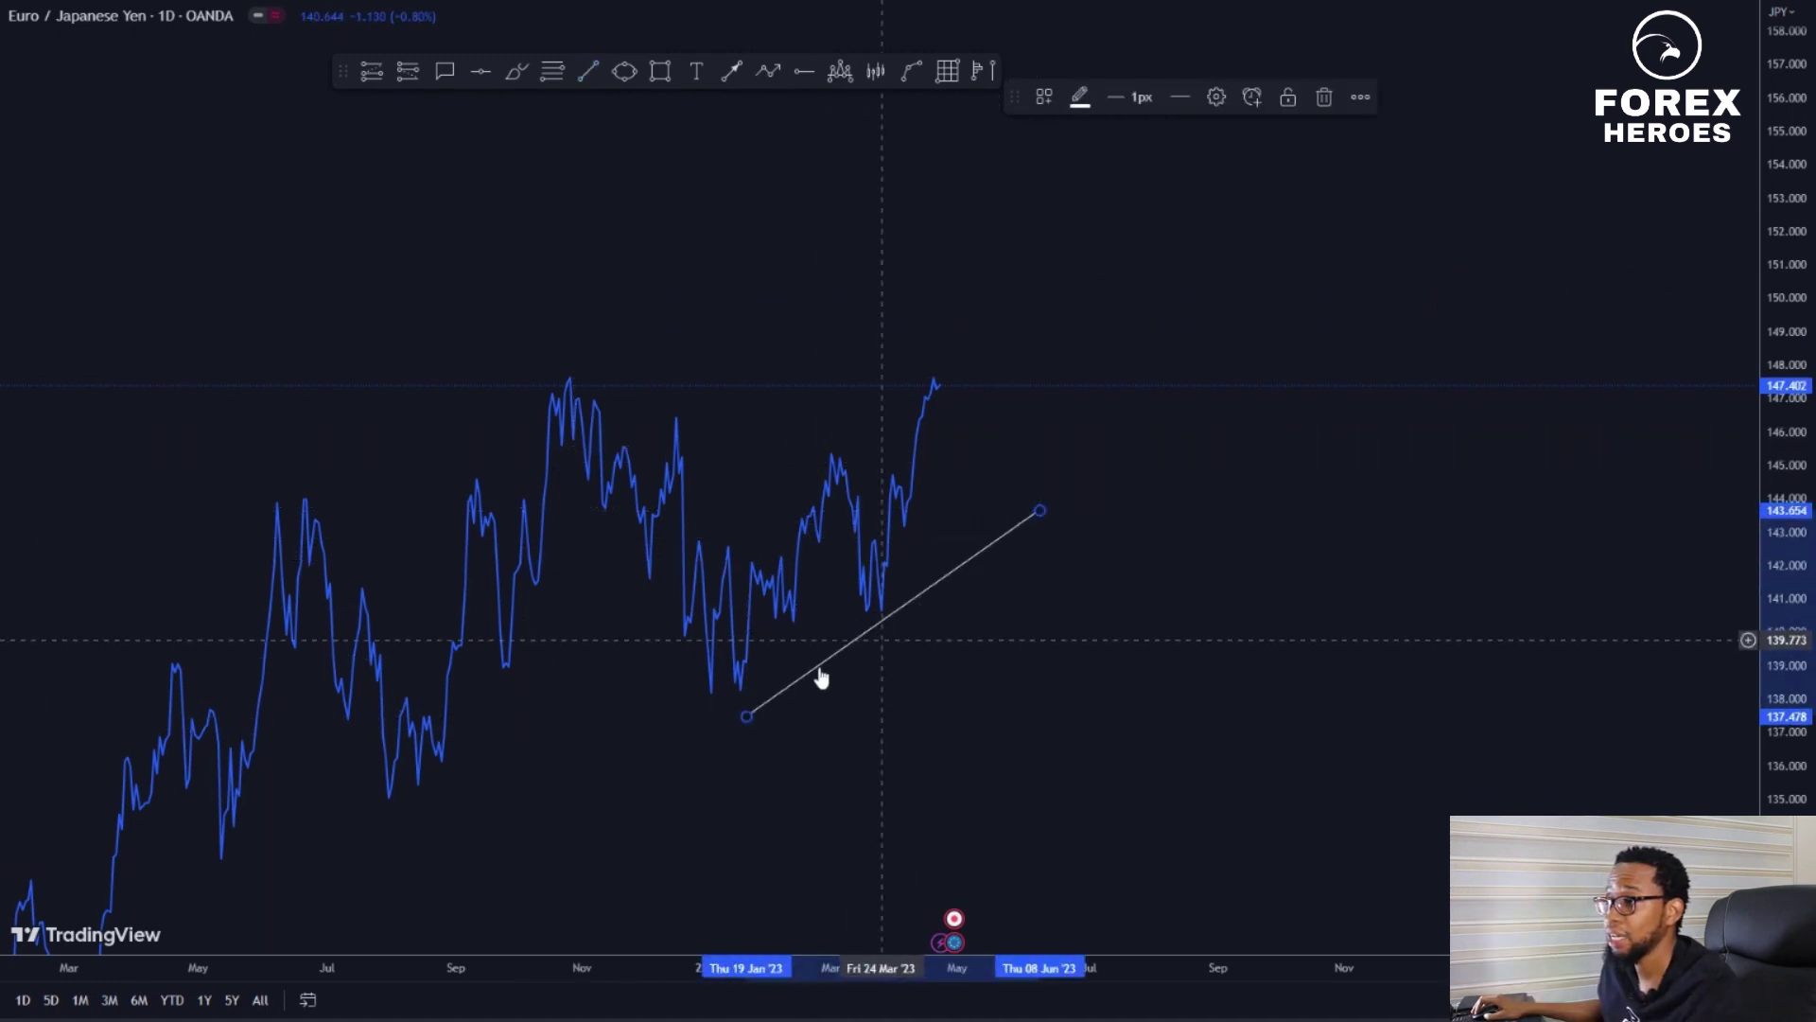
Adjust the trend line's ends to about 137.28 on 22 December 2022 and 143.9 on 22 June 2023, touching the lows
left_click_drag(747, 715, 704, 717)
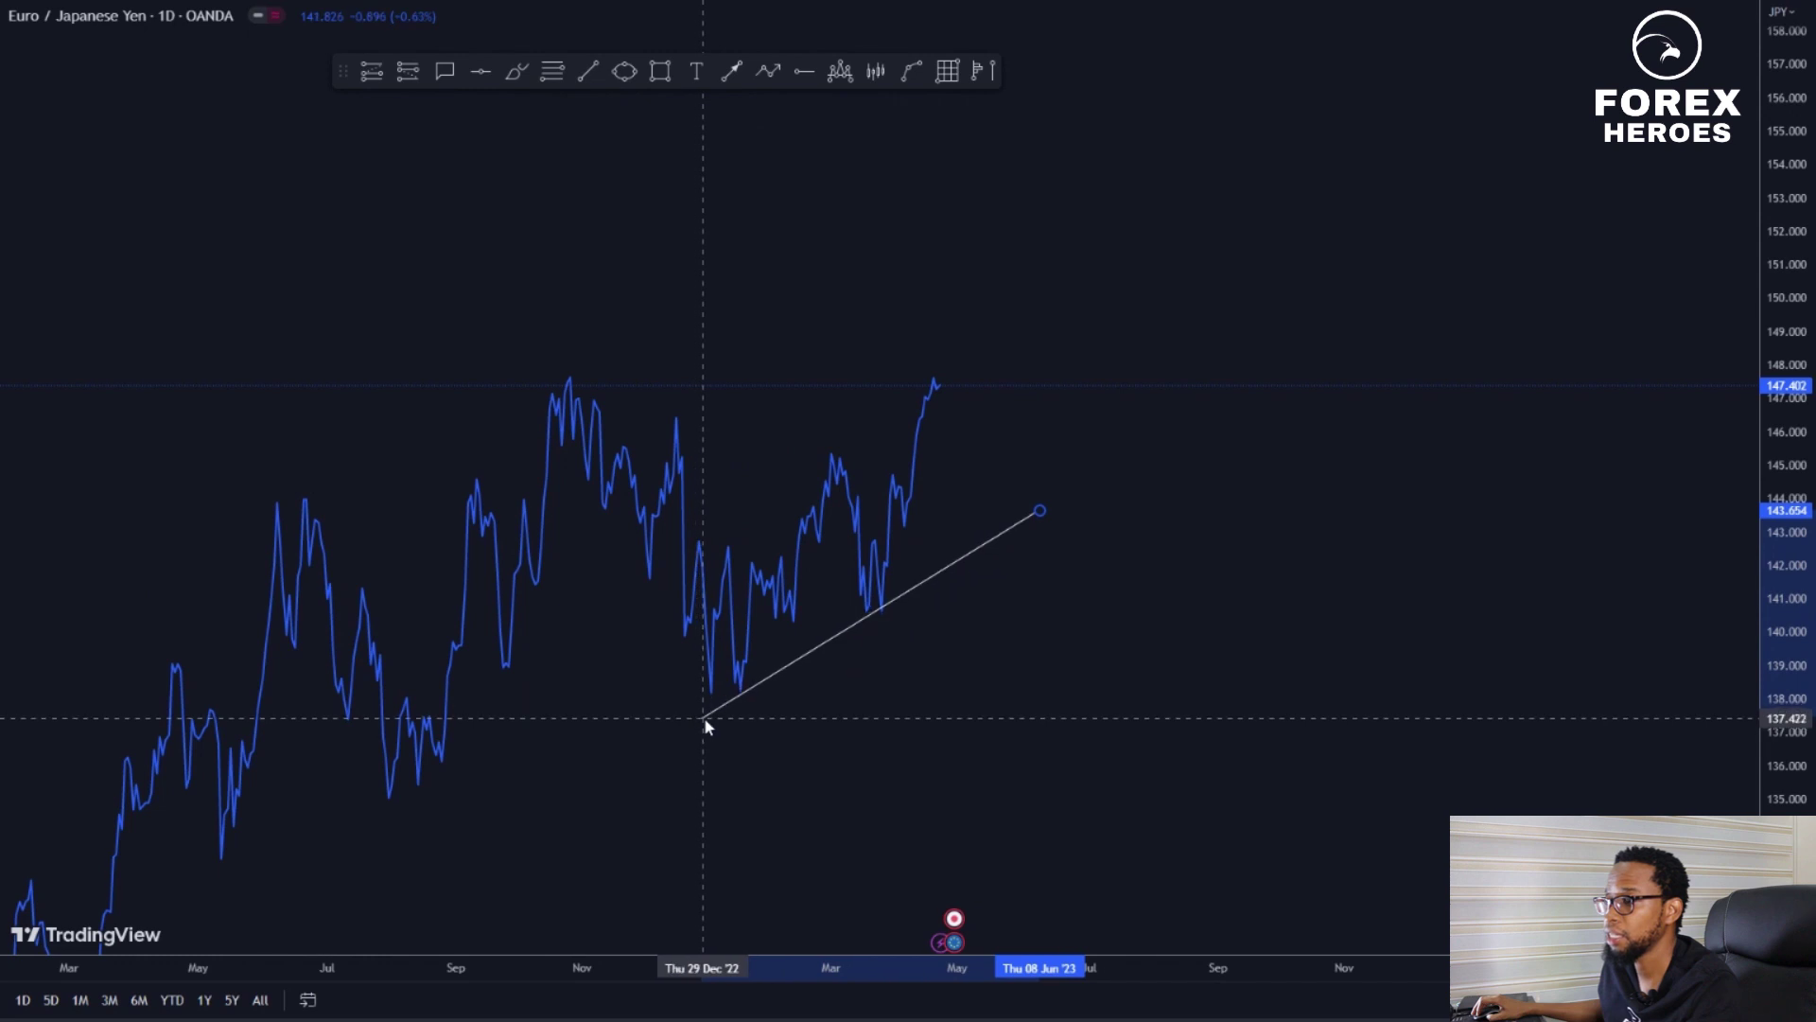
mouse_move(1040, 513)
left_mouse_down()
mouse_move(1063, 530)
mouse_move(1069, 501)
left_mouse_up()
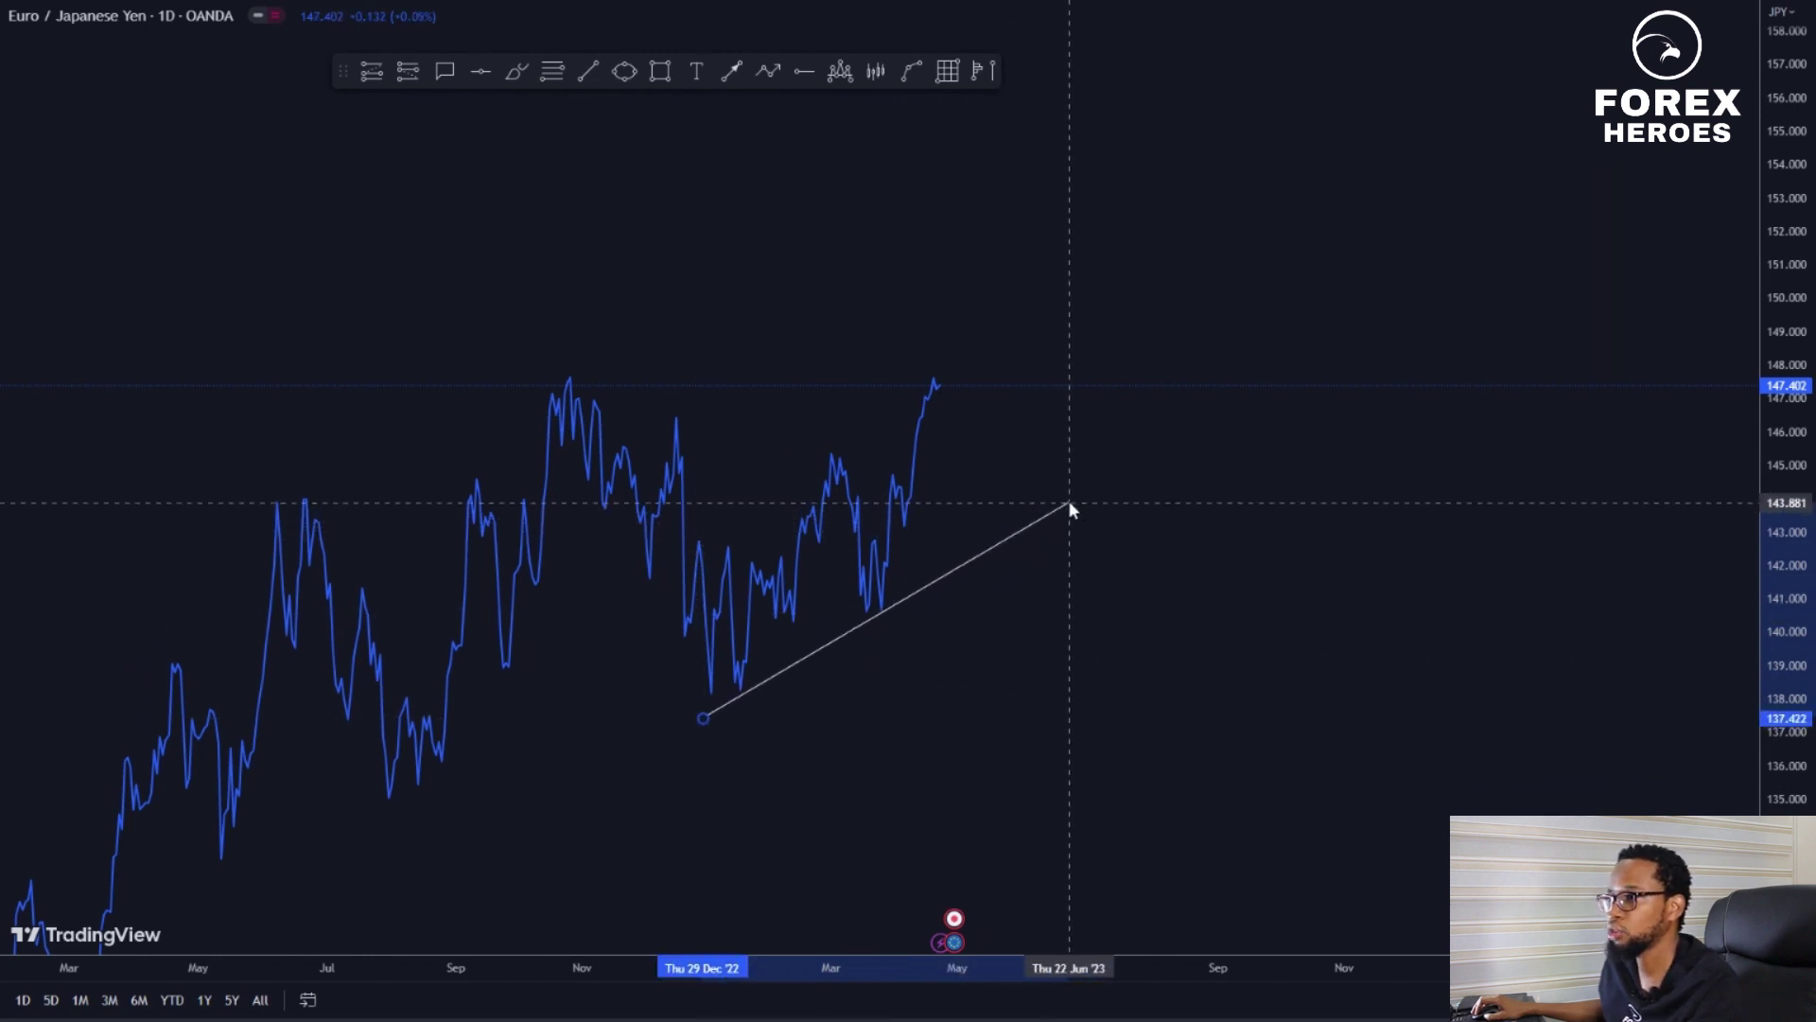
left_click_drag(703, 719, 692, 722)
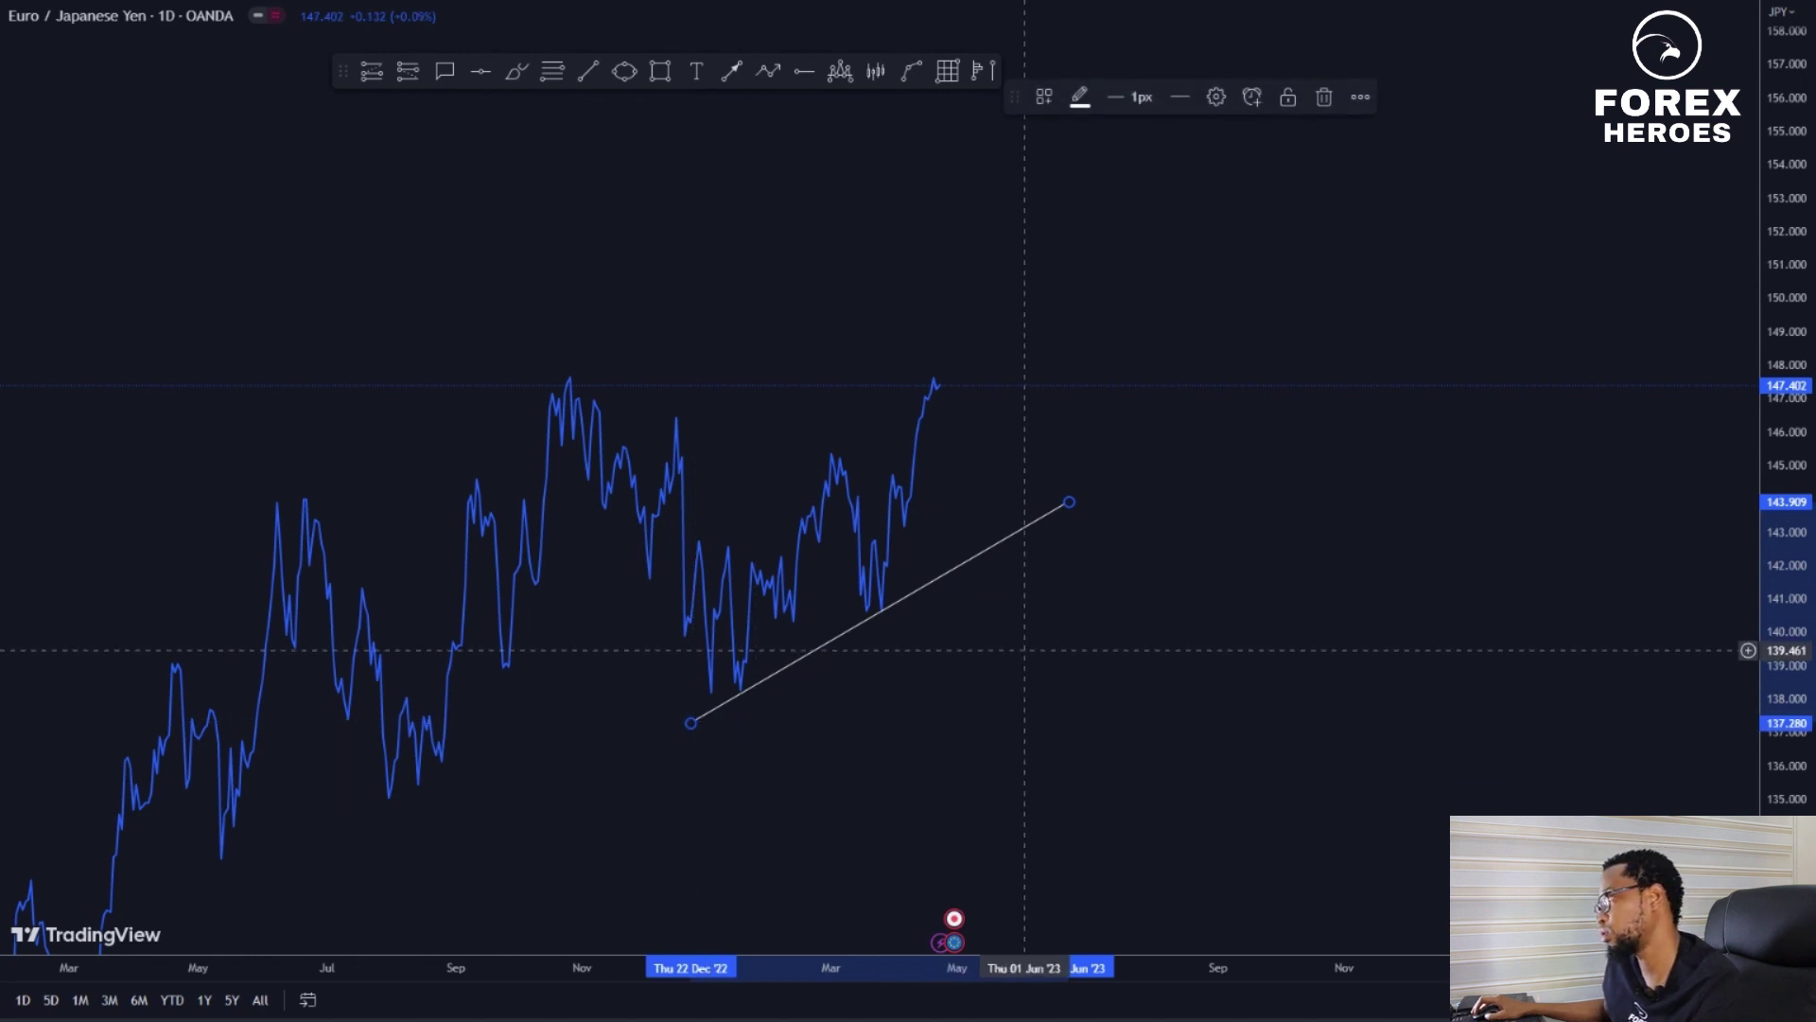
Duplicate the trend line above the 2023 highs and adjust its ends to about 142.4 on 20 December 2022 and 149.4 in early June 2023
left_click_drag(963, 565, 932, 376)
left_click_drag(1045, 348, 1040, 320)
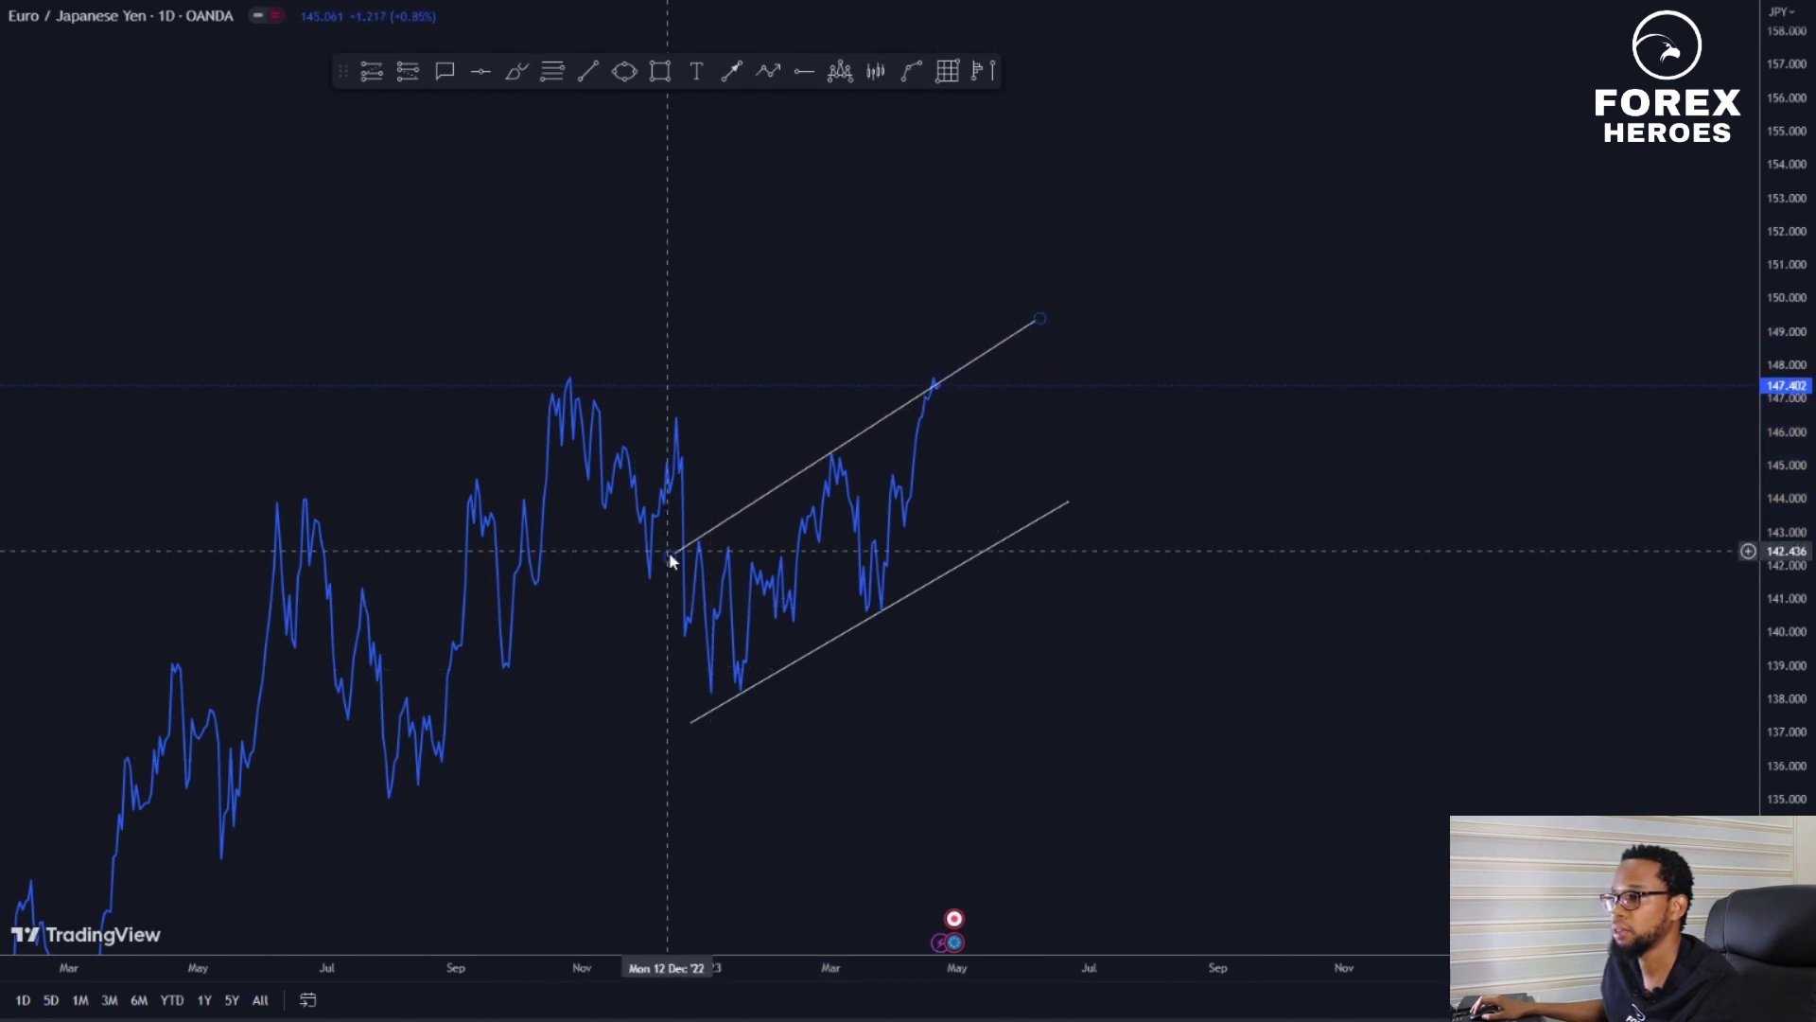
left_click_drag(671, 554, 679, 547)
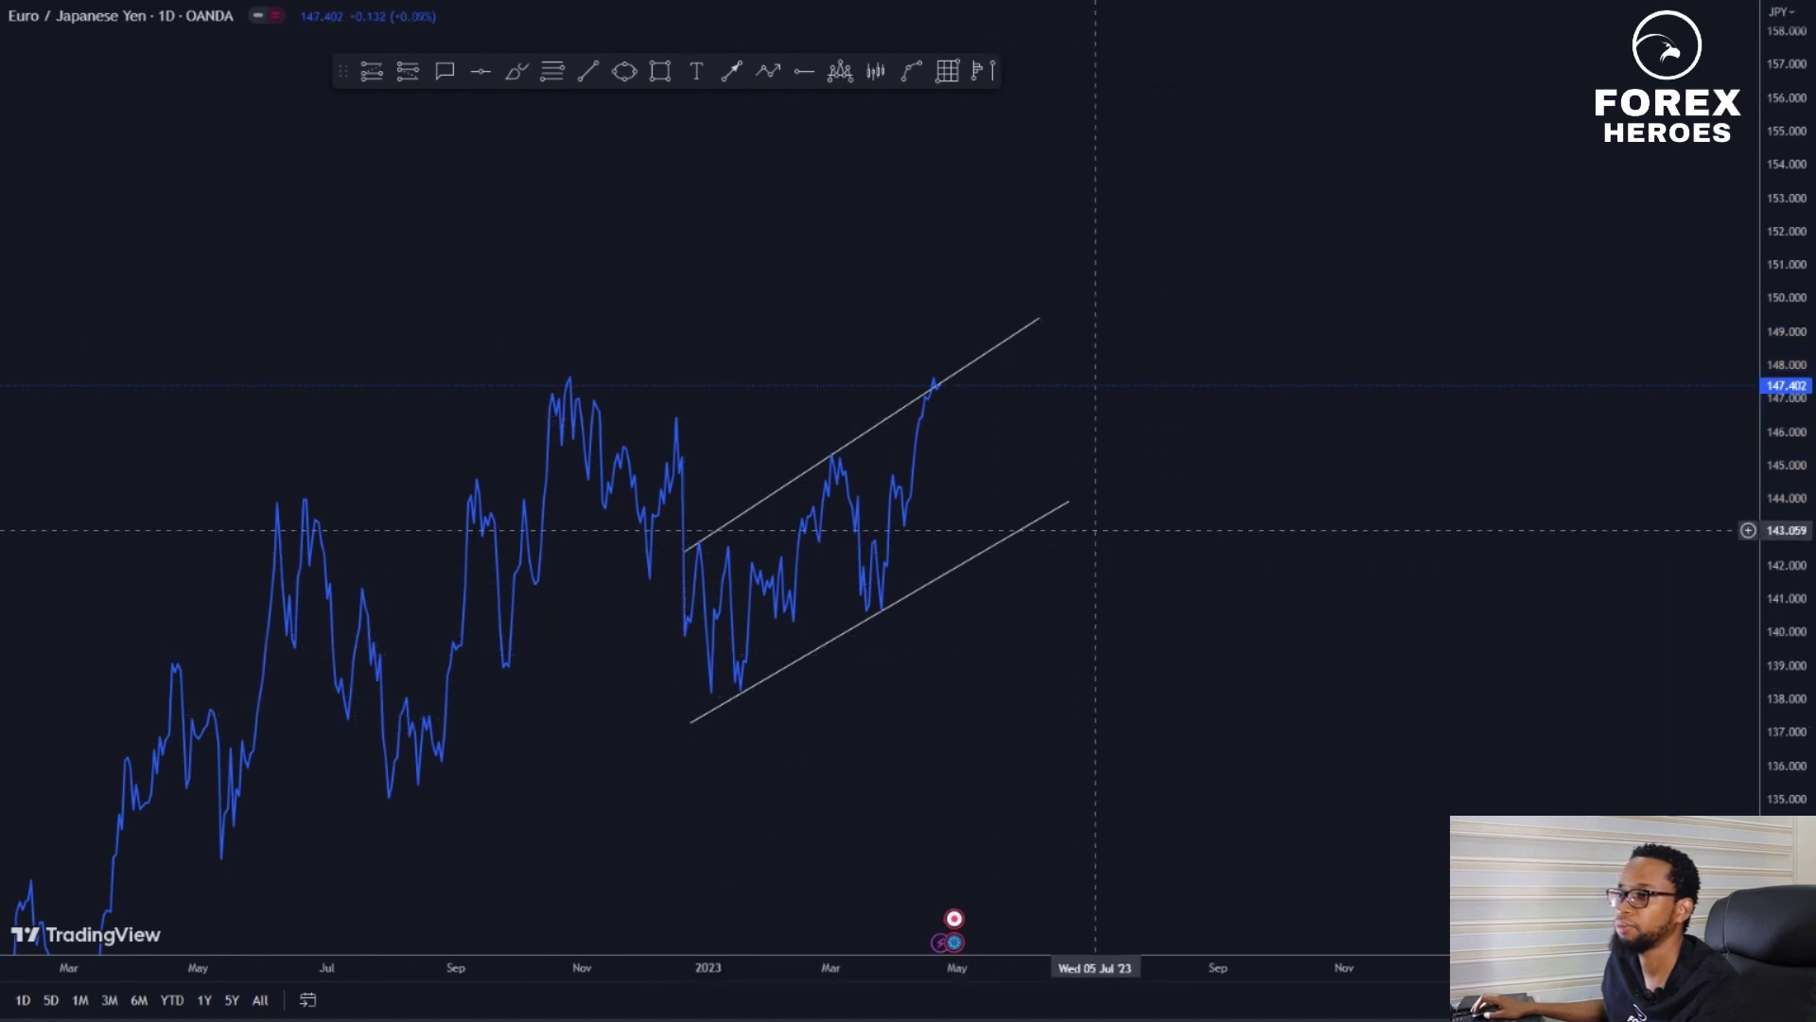
Switch the chart to the 4-hour timeframe and rescale it to fit the whole rising channel
scroll(1275, 419, "down", 3)
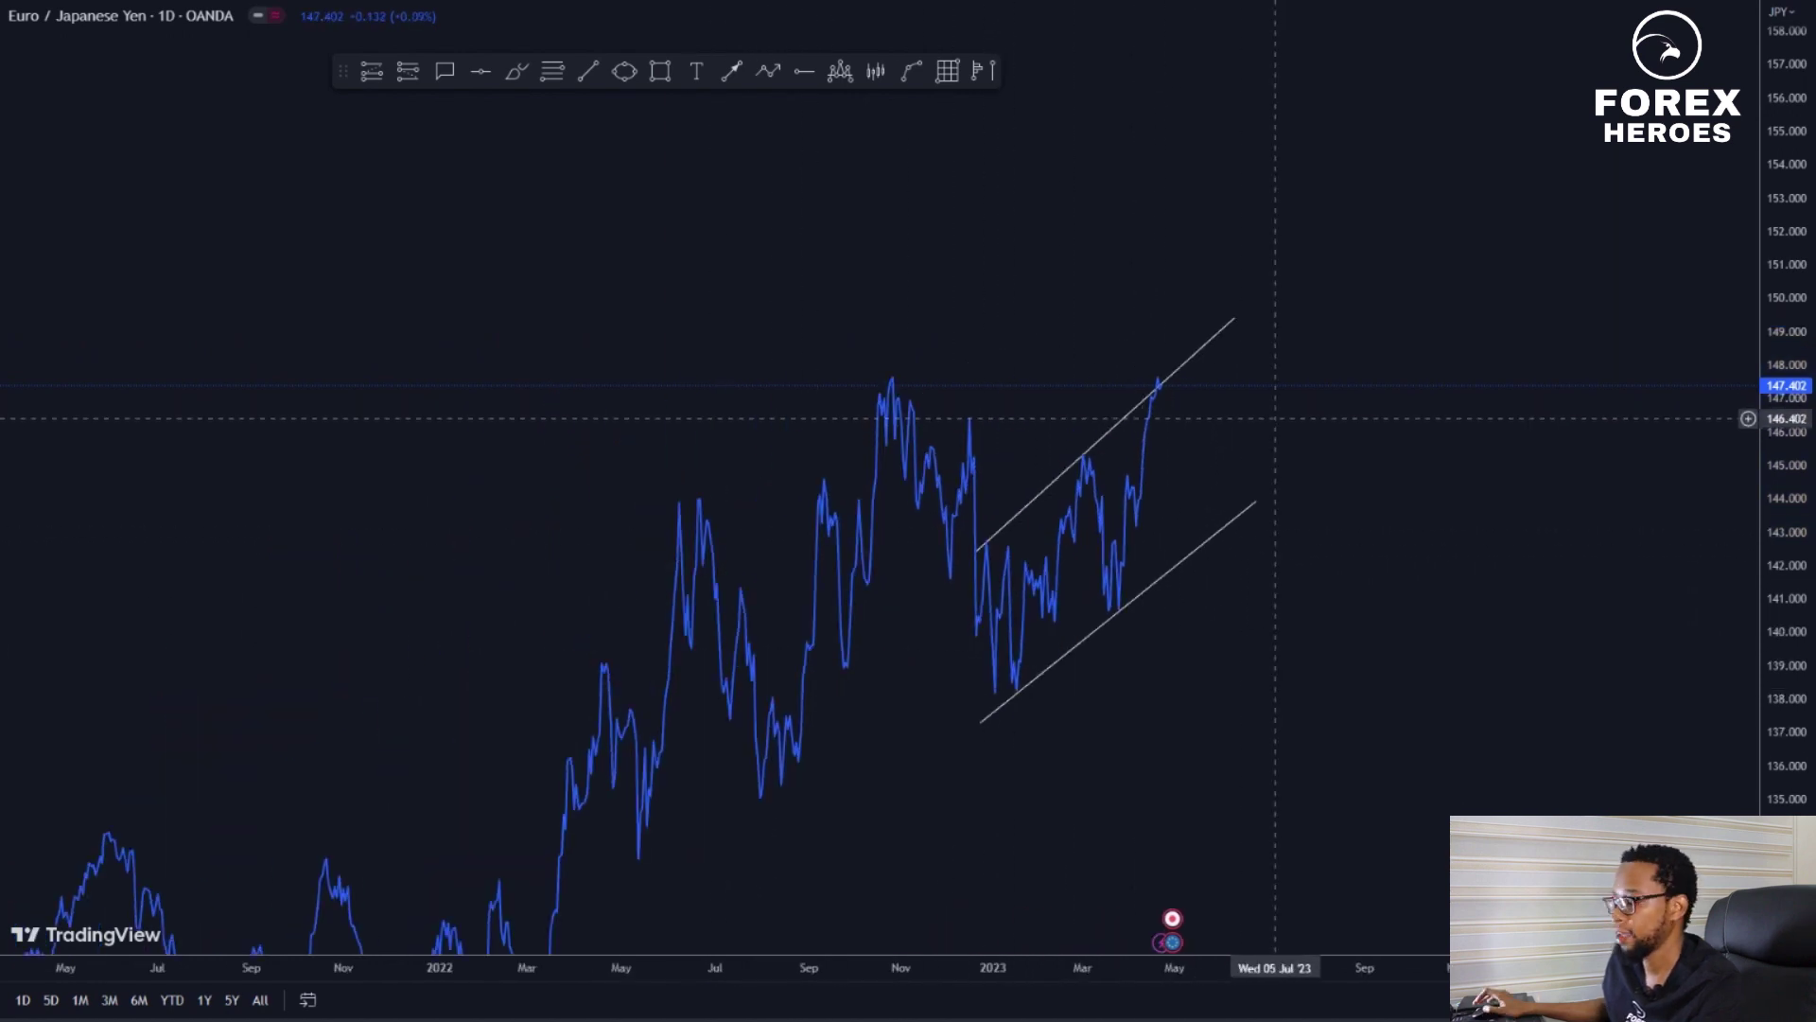
type("240")
key("Return")
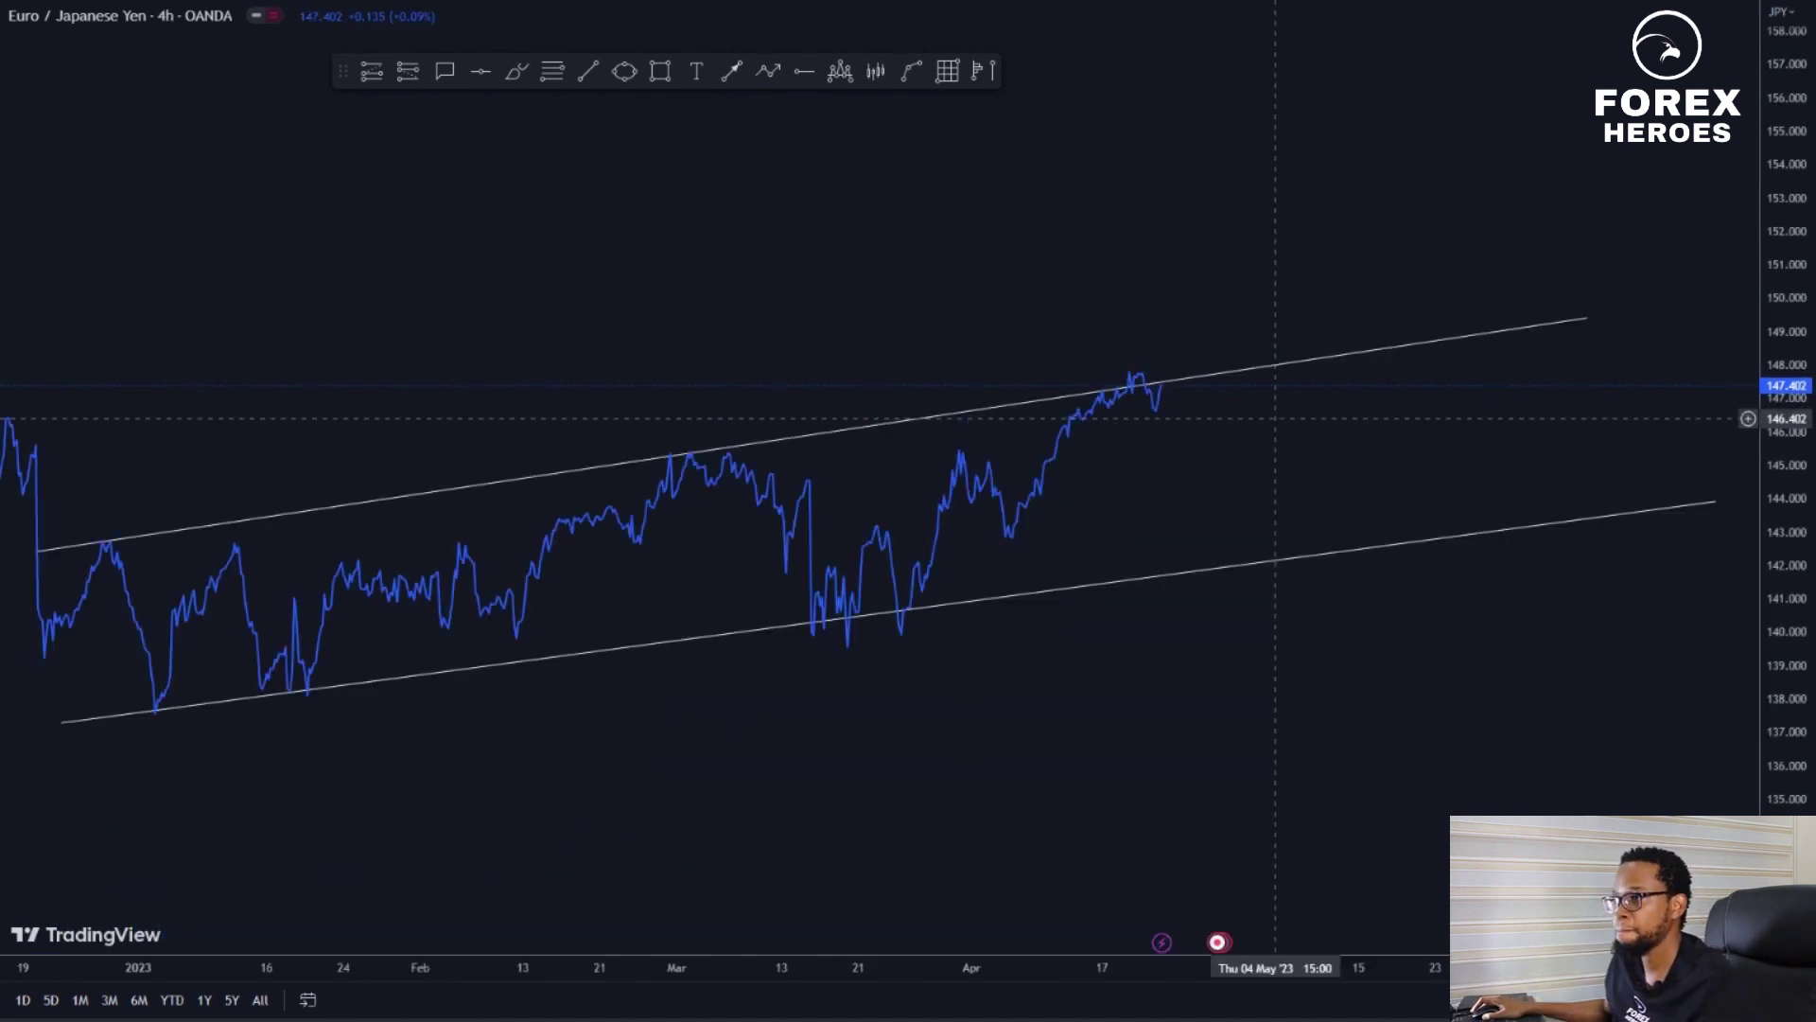
scroll(1275, 418, "down", 5)
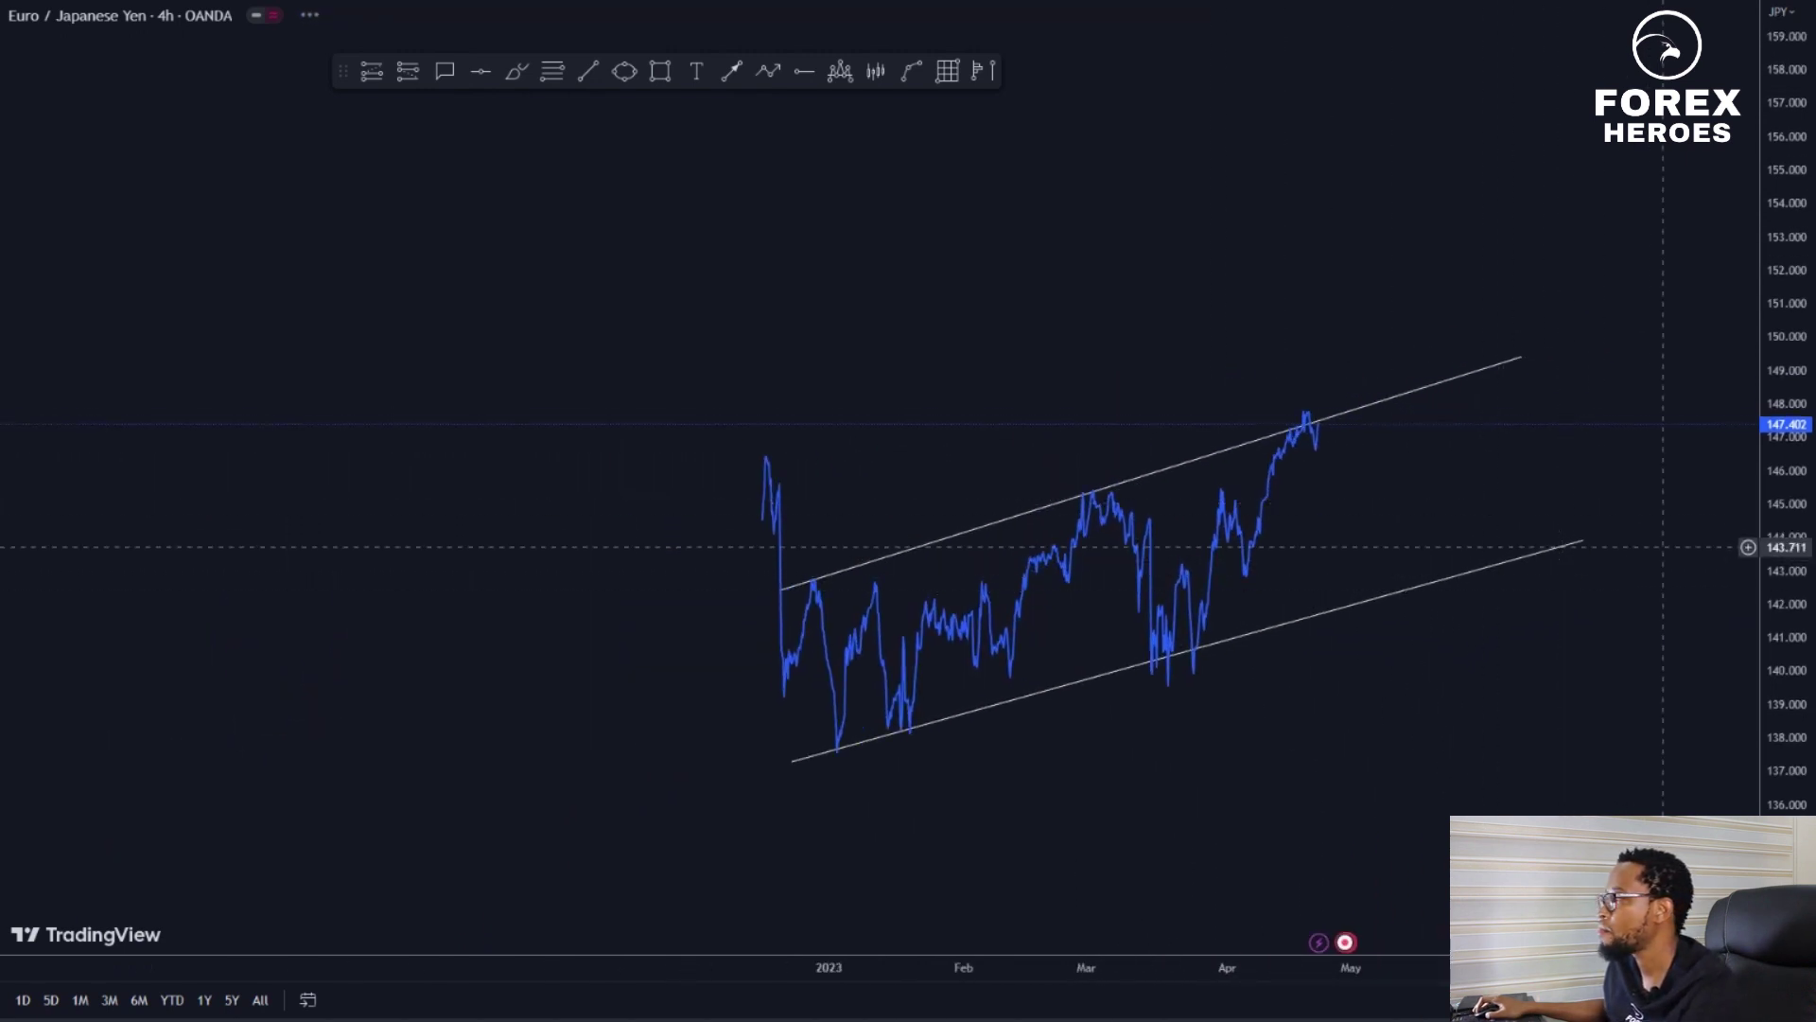
left_click_drag(1792, 488, 1791, 379)
left_click_drag(1521, 433, 1423, 321)
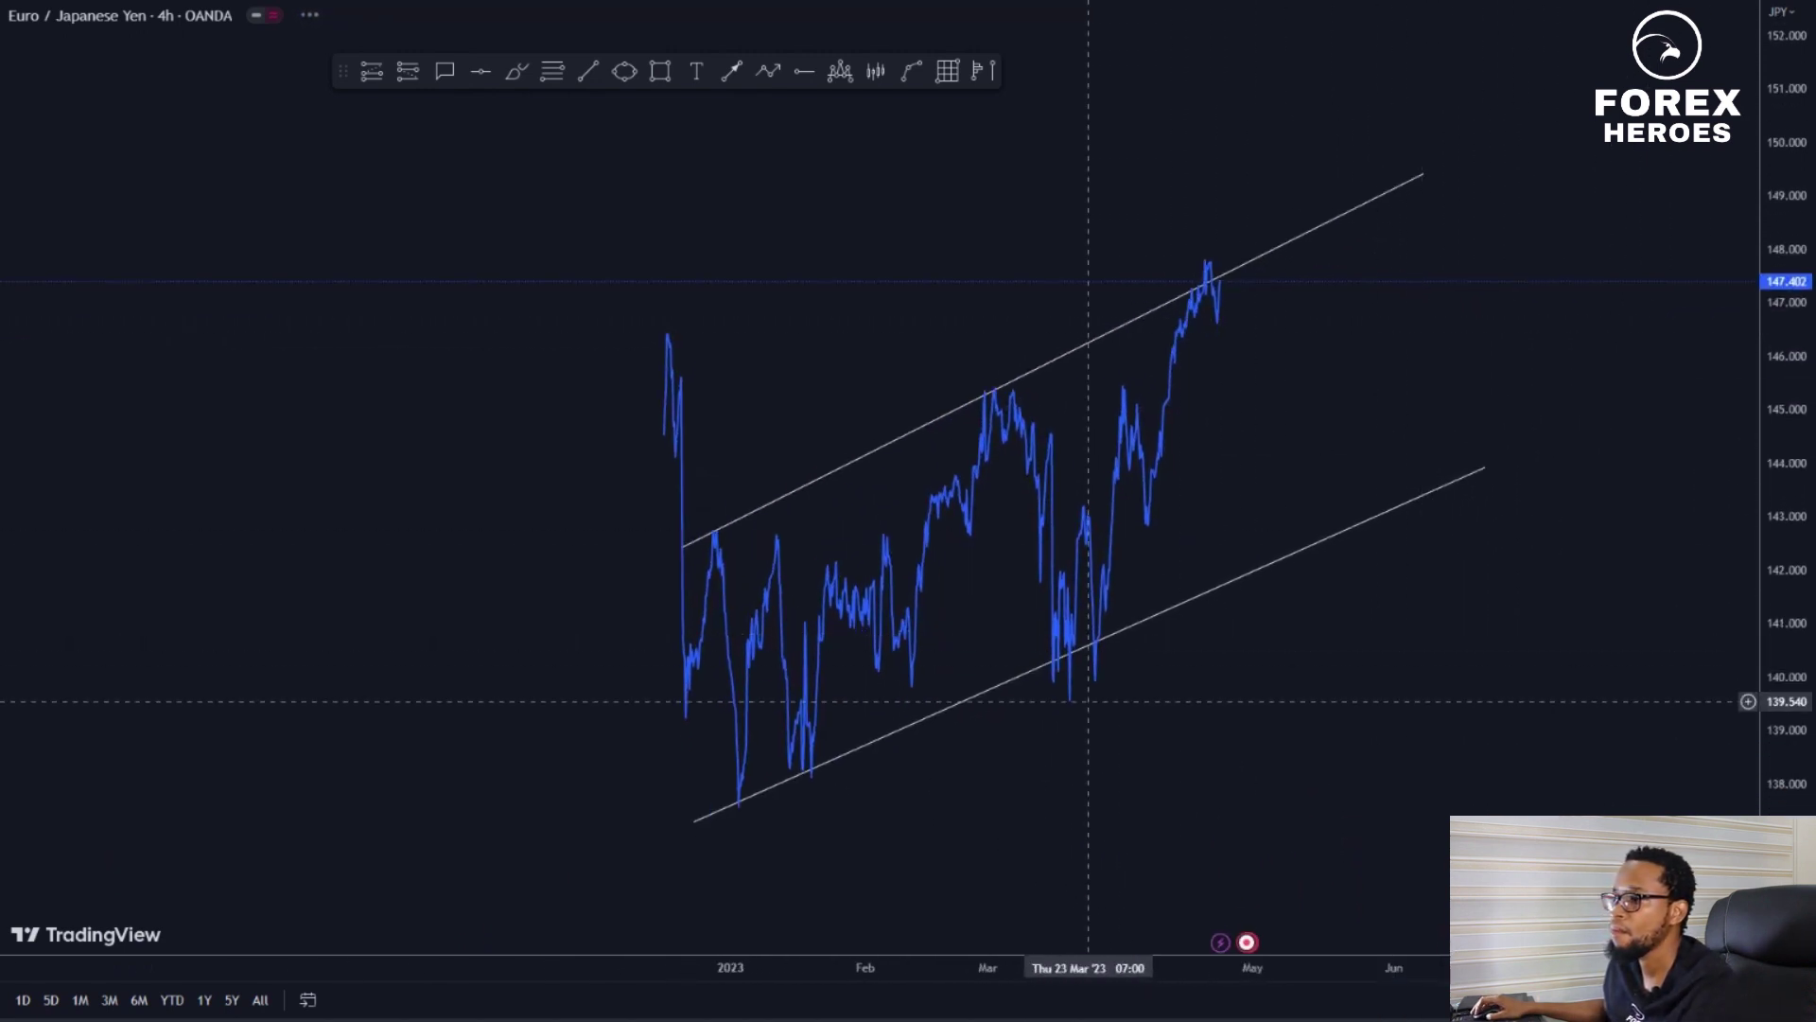
Lower the later end of the channel's lower trend line to about 142.1 in June 2023, touching the late-March low
left_click_drag(1234, 682, 1235, 571)
left_click_drag(1154, 520, 1165, 511)
left_click_drag(1503, 360, 1488, 458)
left_click(1321, 429)
left_click_drag(1322, 428, 1254, 517)
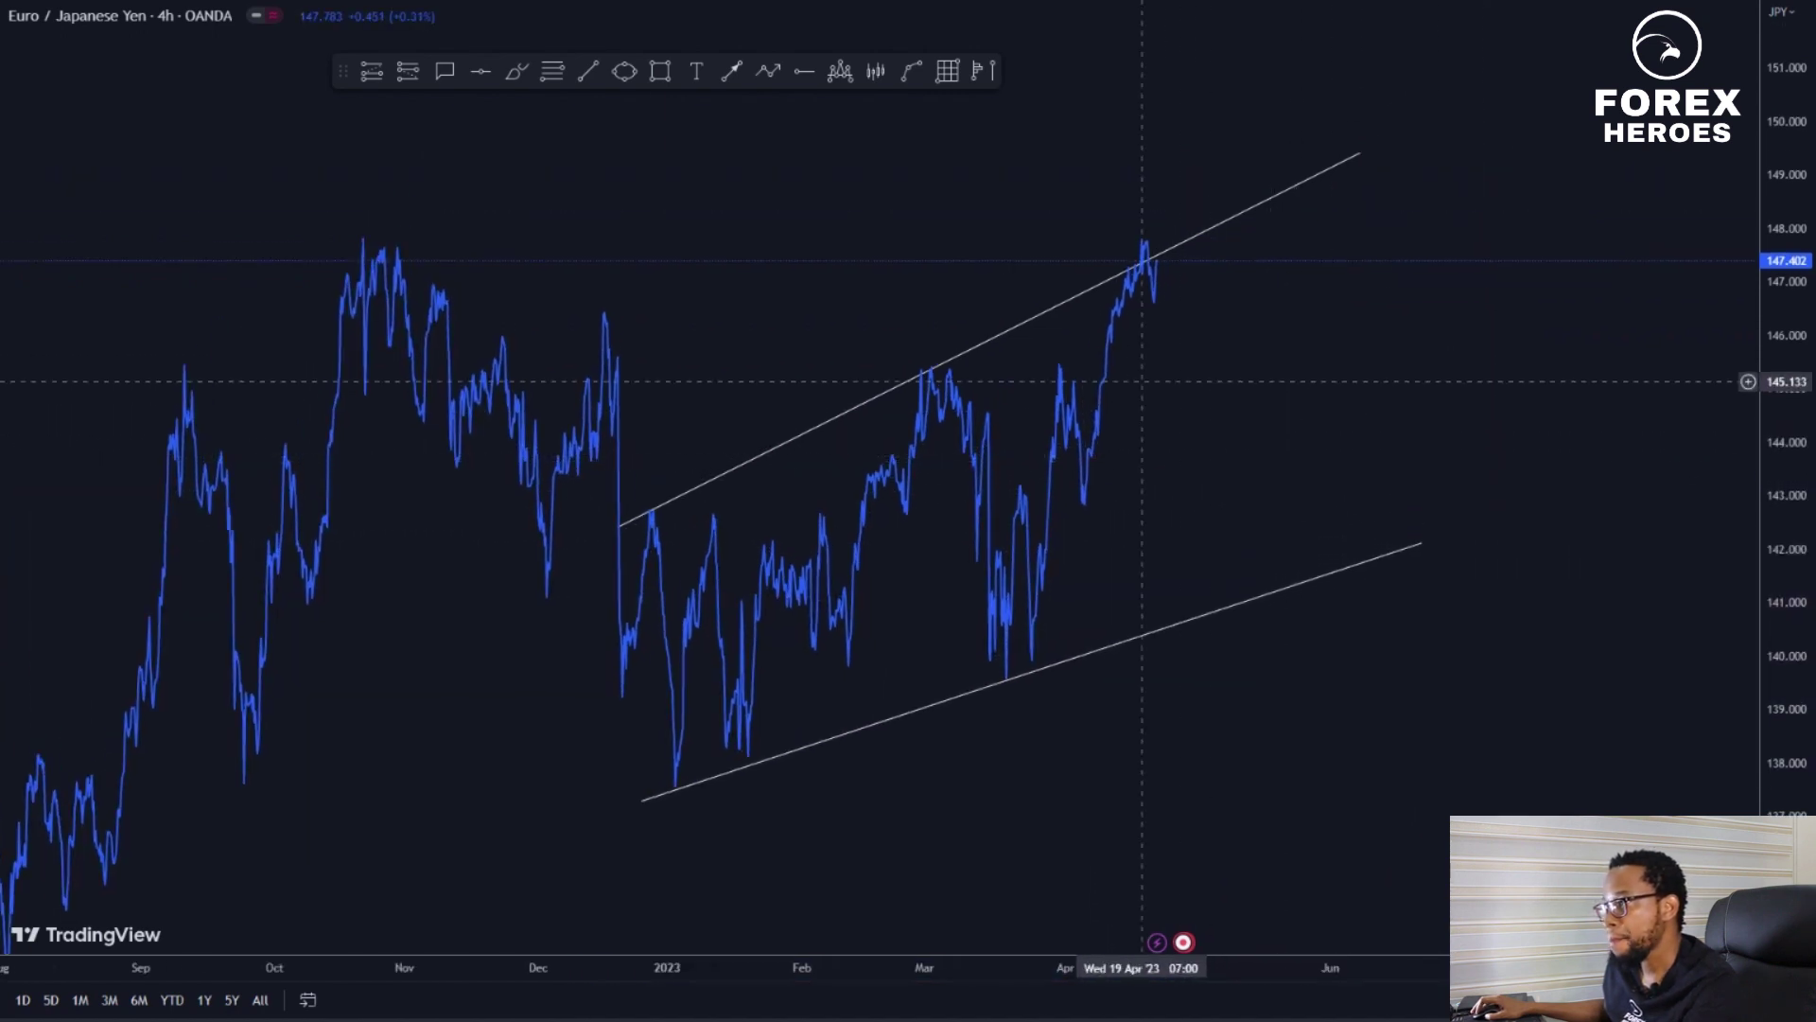
Refine the channel's ends: upper line from about 142.6 to 149.3 over the April high, lower line starting at about 137.4
left_click_drag(1364, 155, 1296, 155)
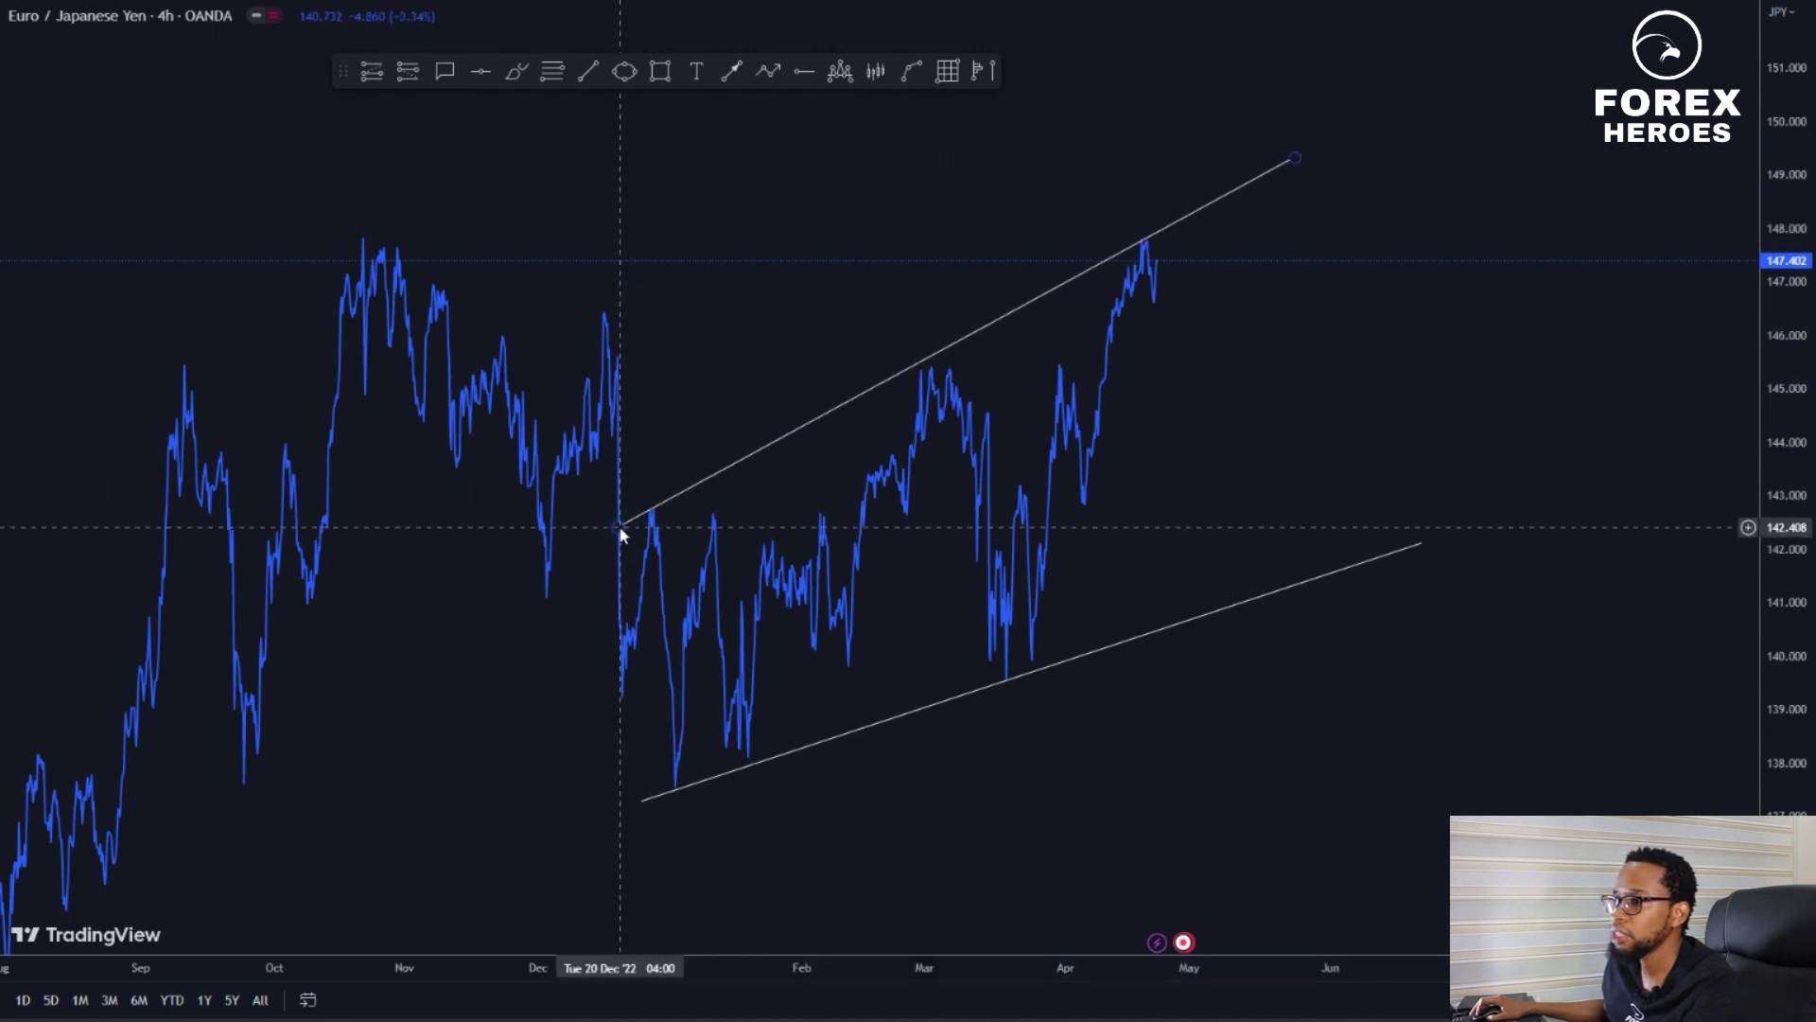
left_click_drag(621, 527, 633, 521)
left_click_drag(1109, 539, 1119, 535)
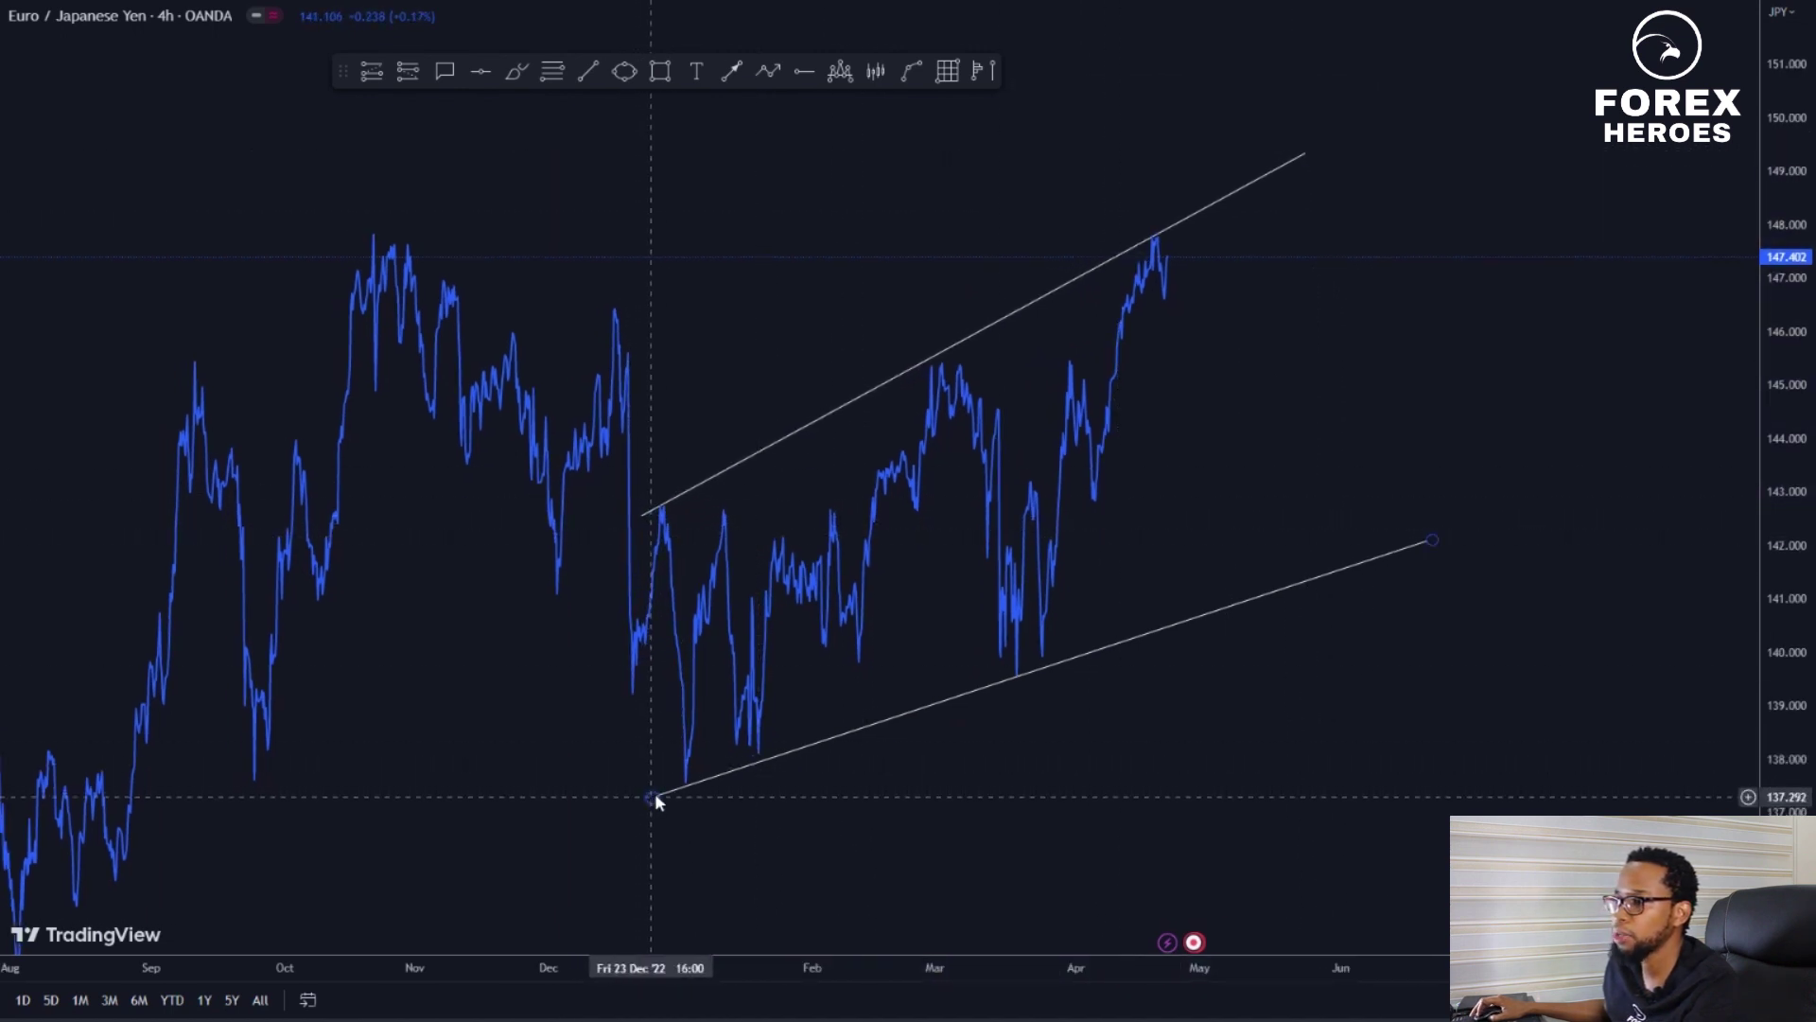
left_click_drag(655, 795, 661, 788)
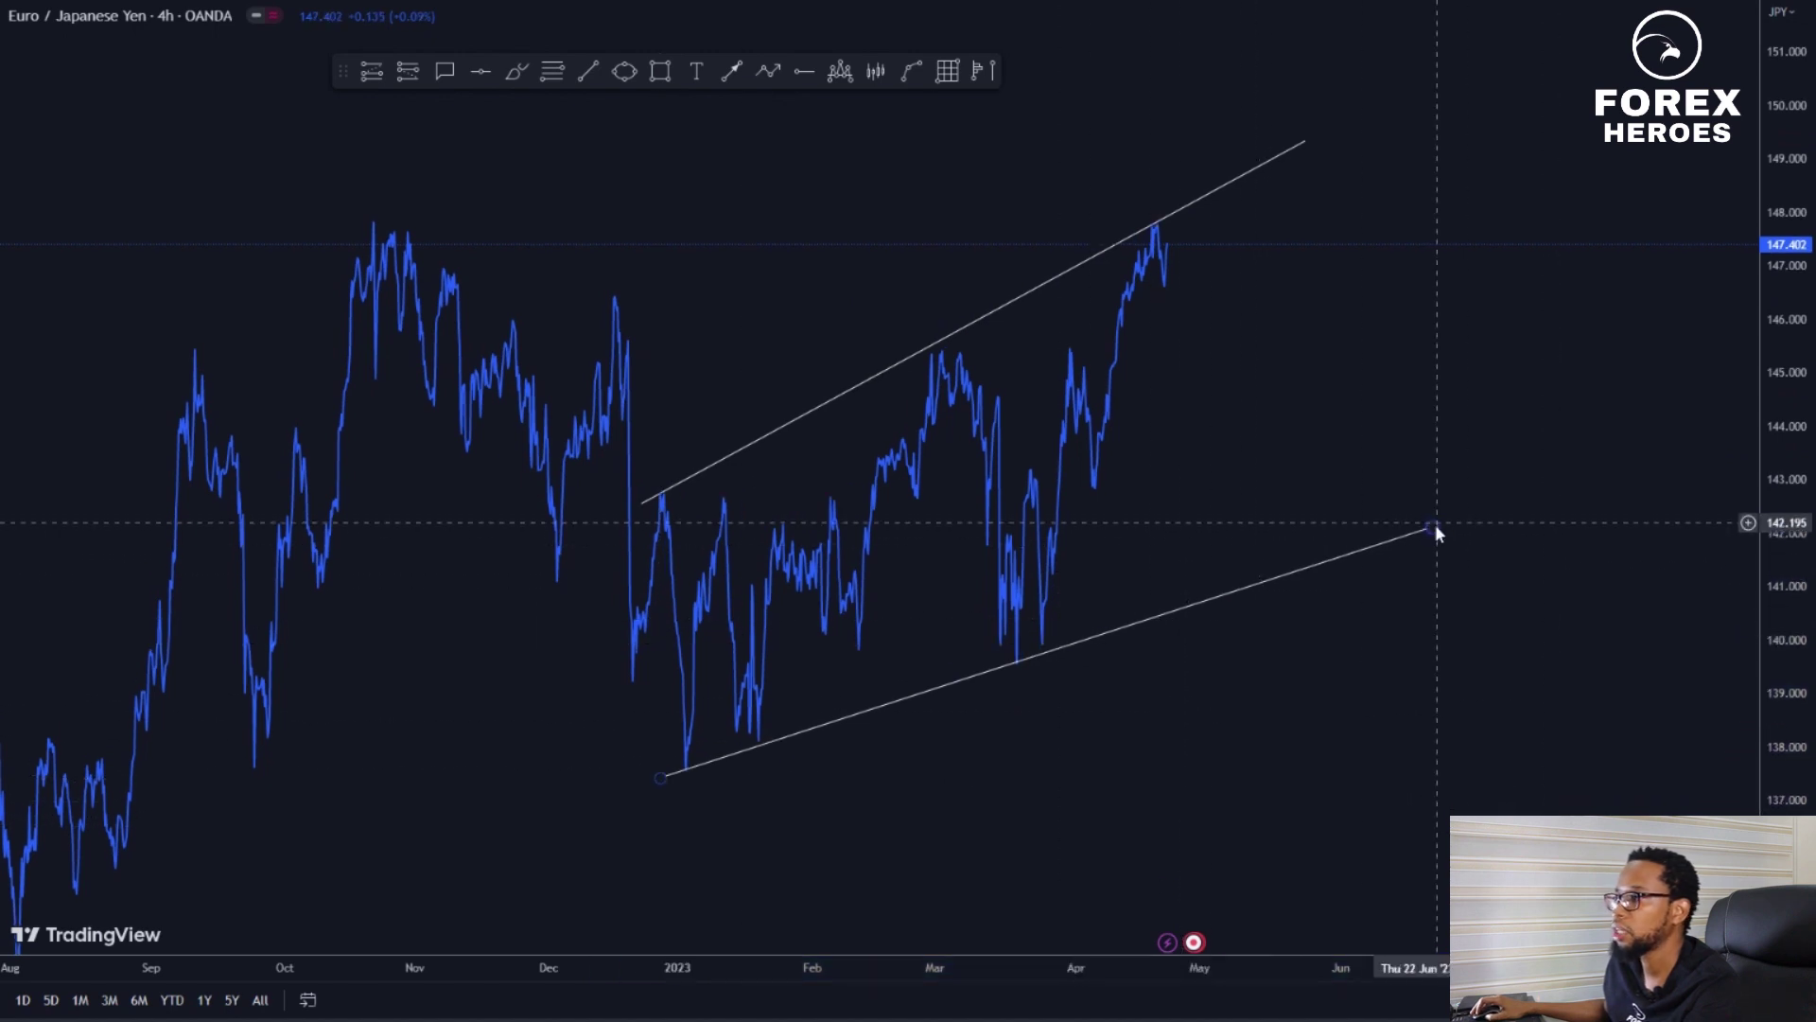
left_click_drag(1436, 533, 1452, 534)
left_click_drag(1355, 452, 1321, 523)
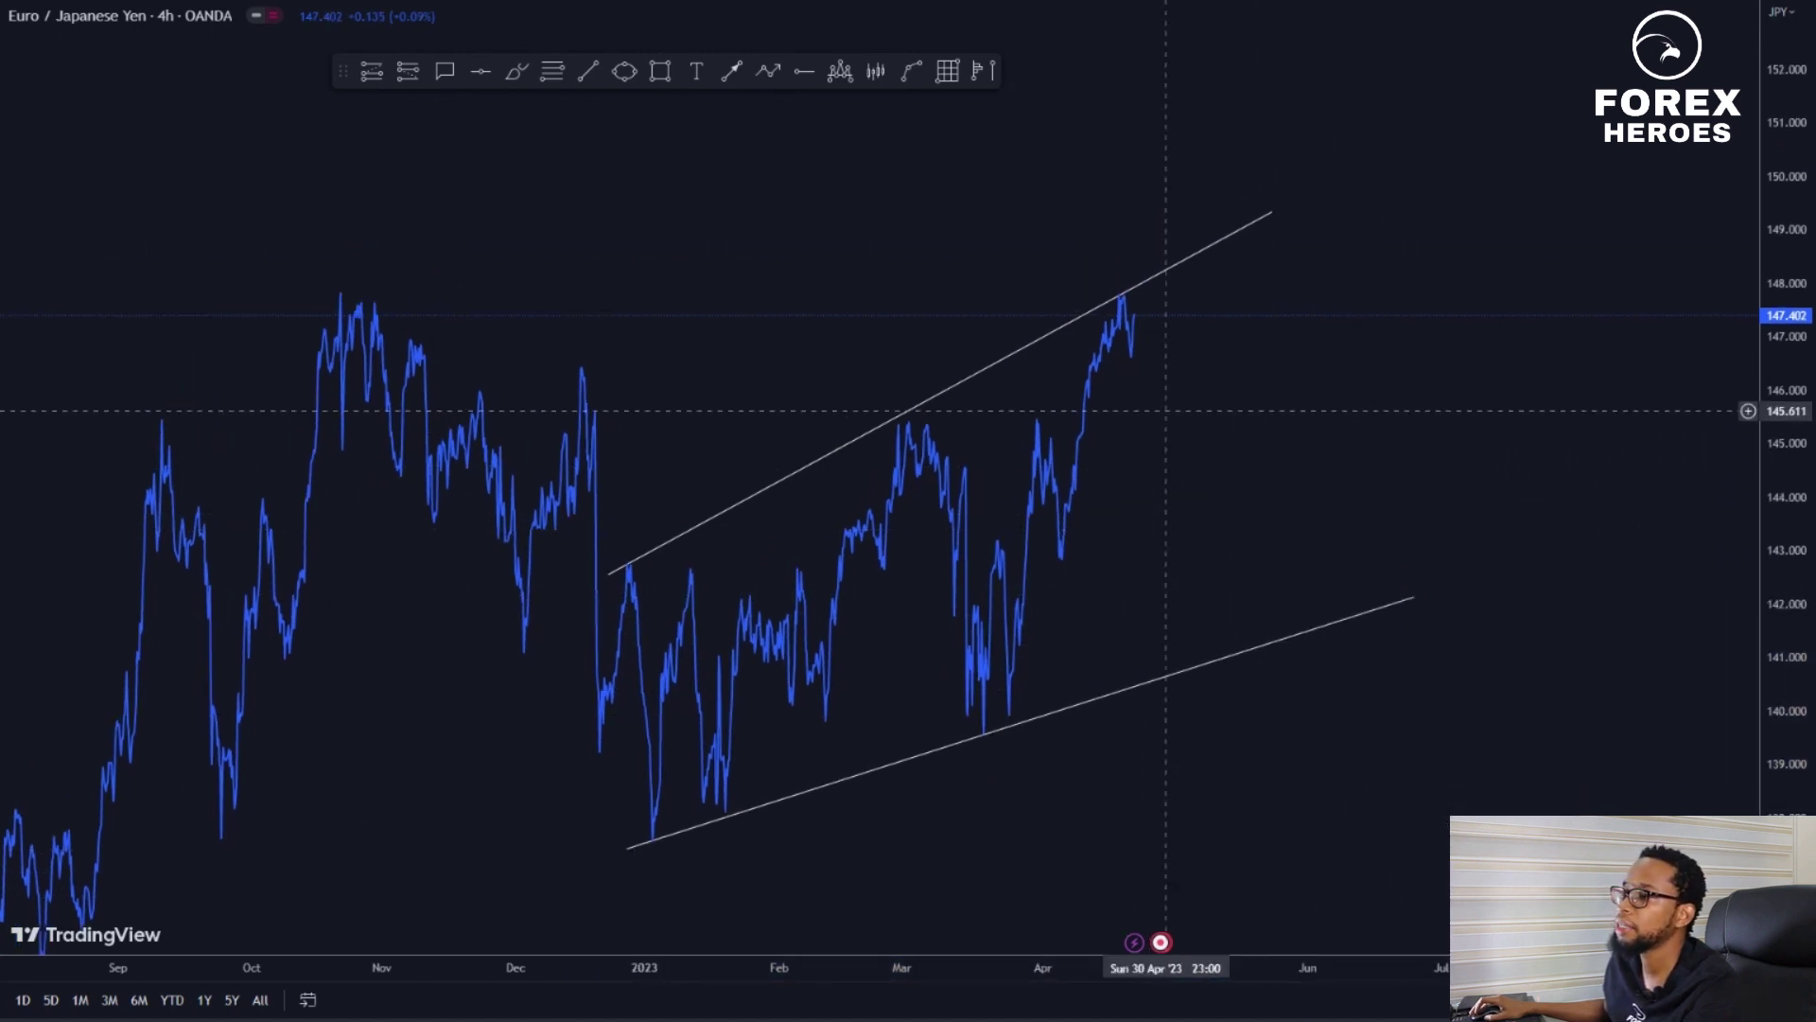
Draw a falling trend line over the pullback highs, from about 145.58 on 31 March to about 143.79 on 12 April 2023
scroll(1192, 399, "up", 5)
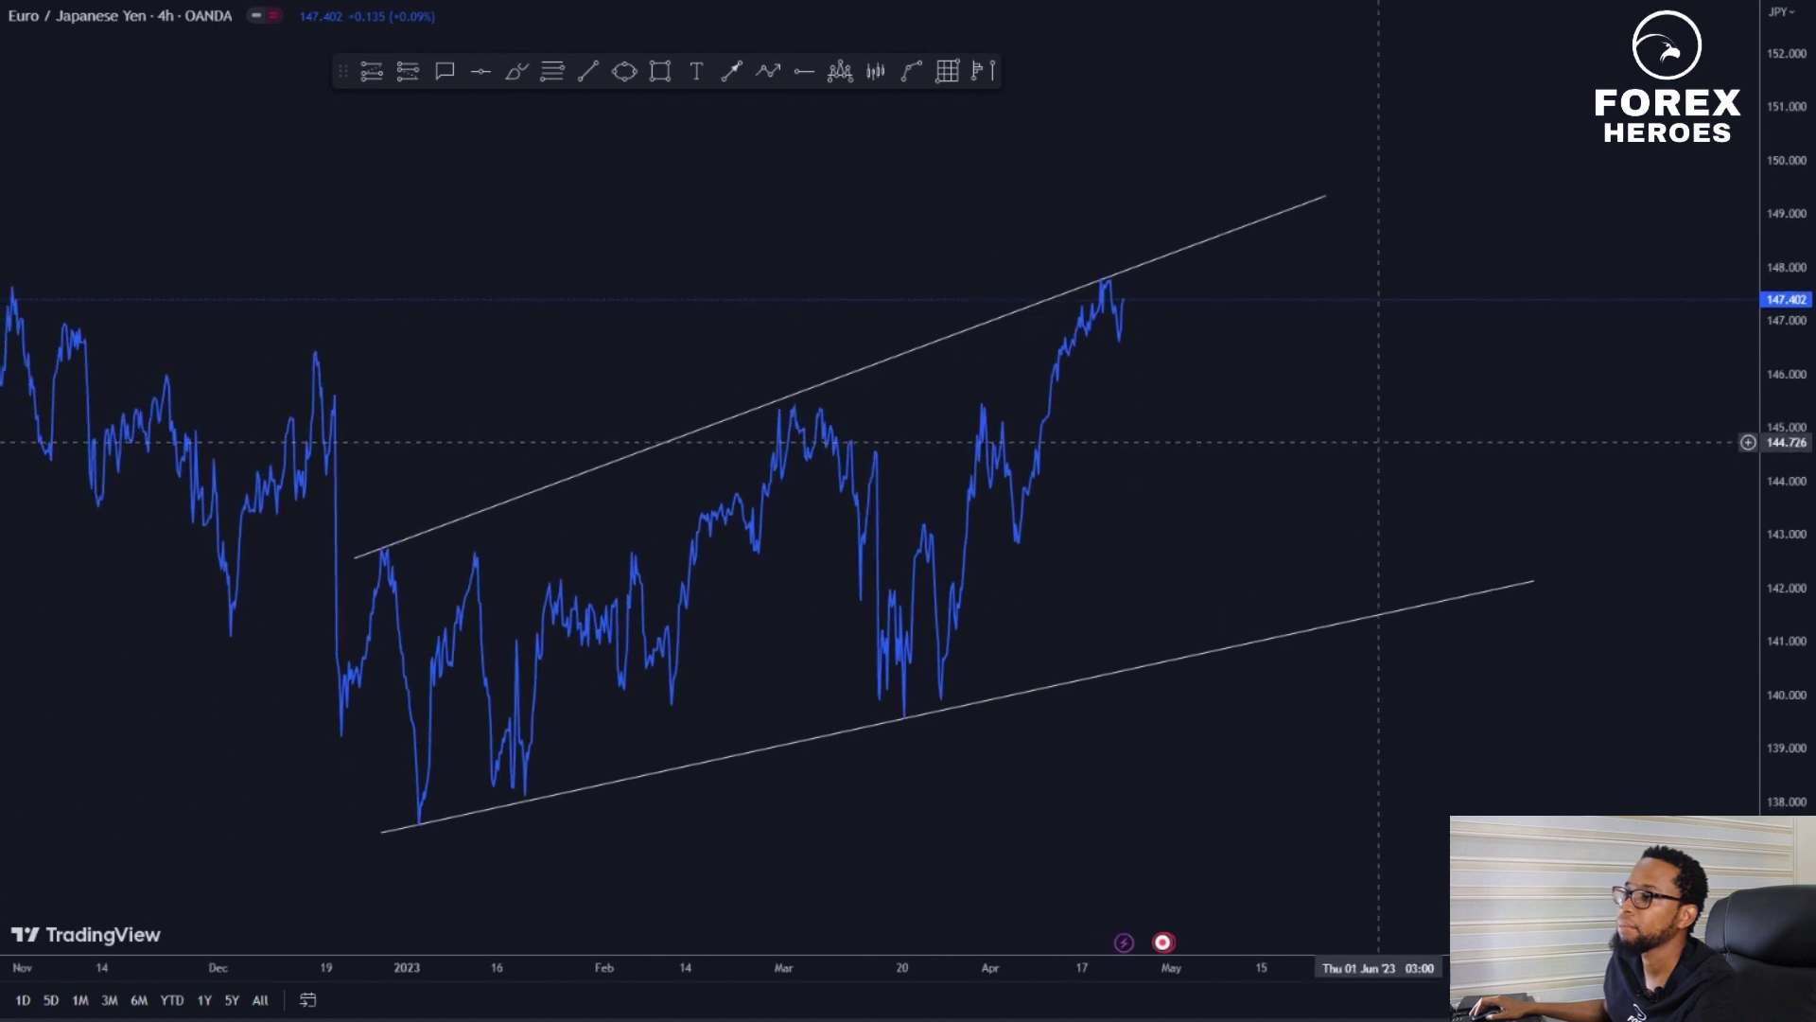
key("alt+t")
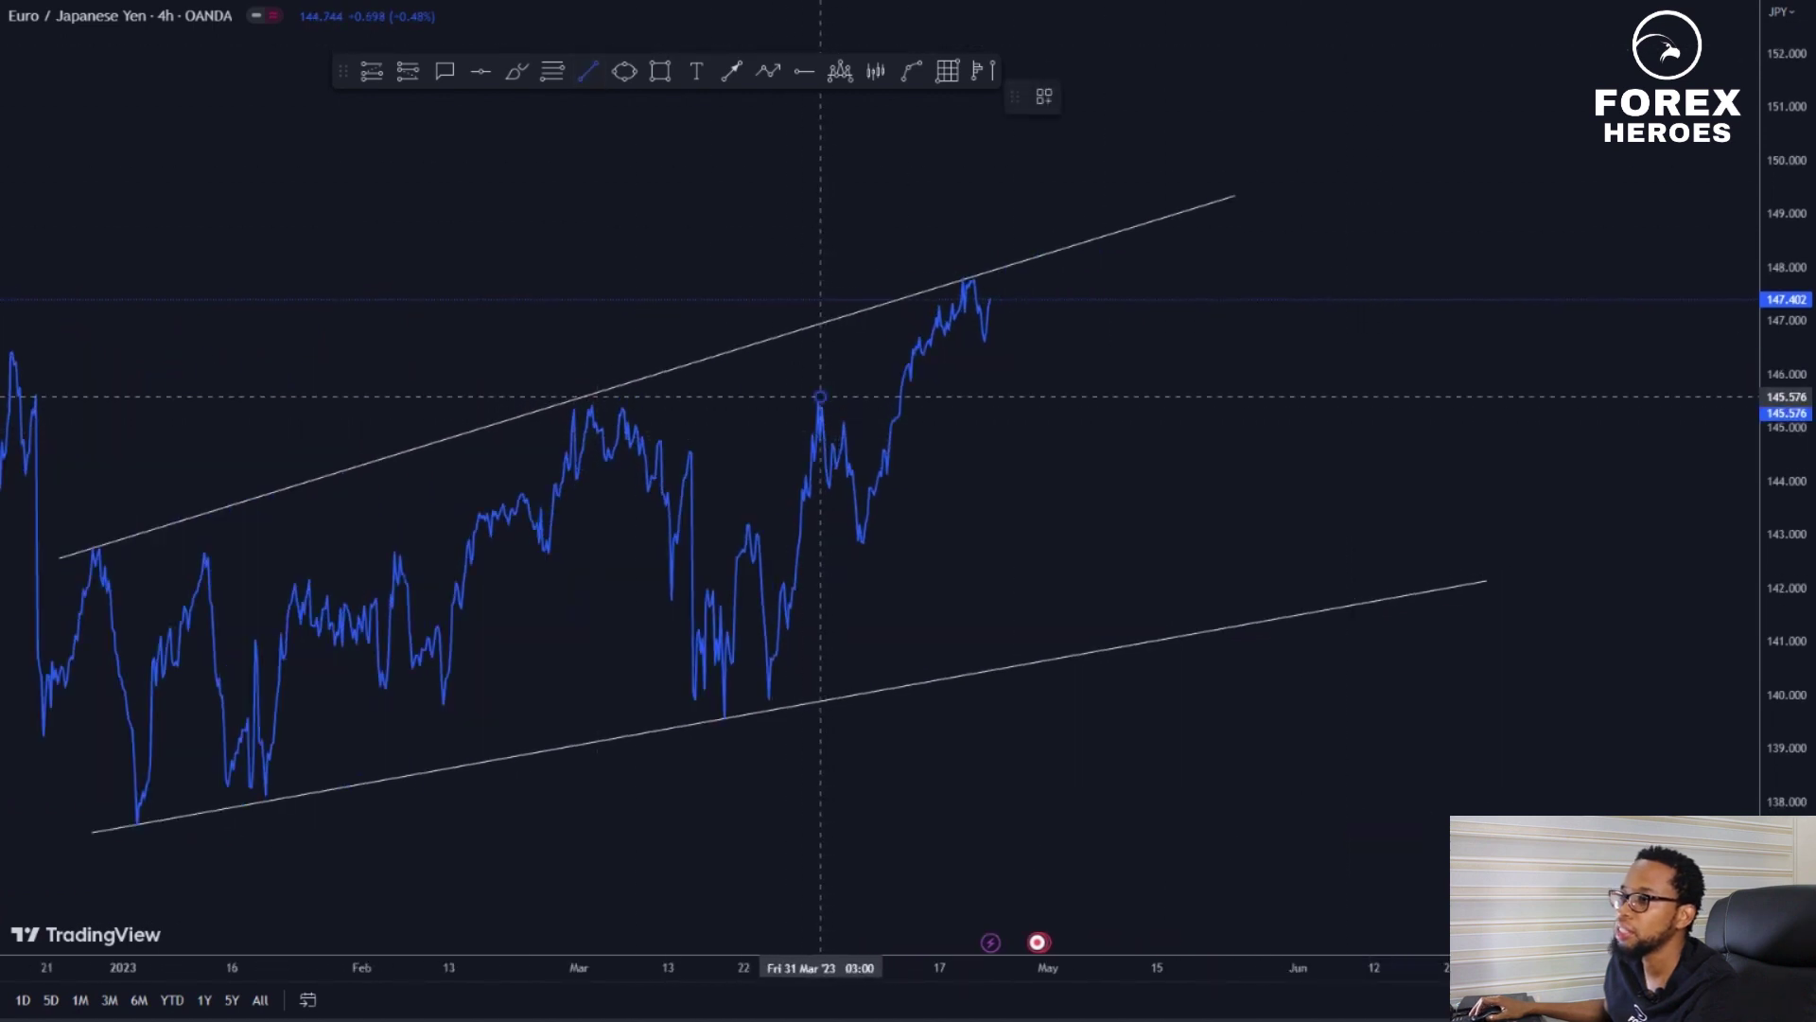
left_click(821, 397)
left_click(915, 490)
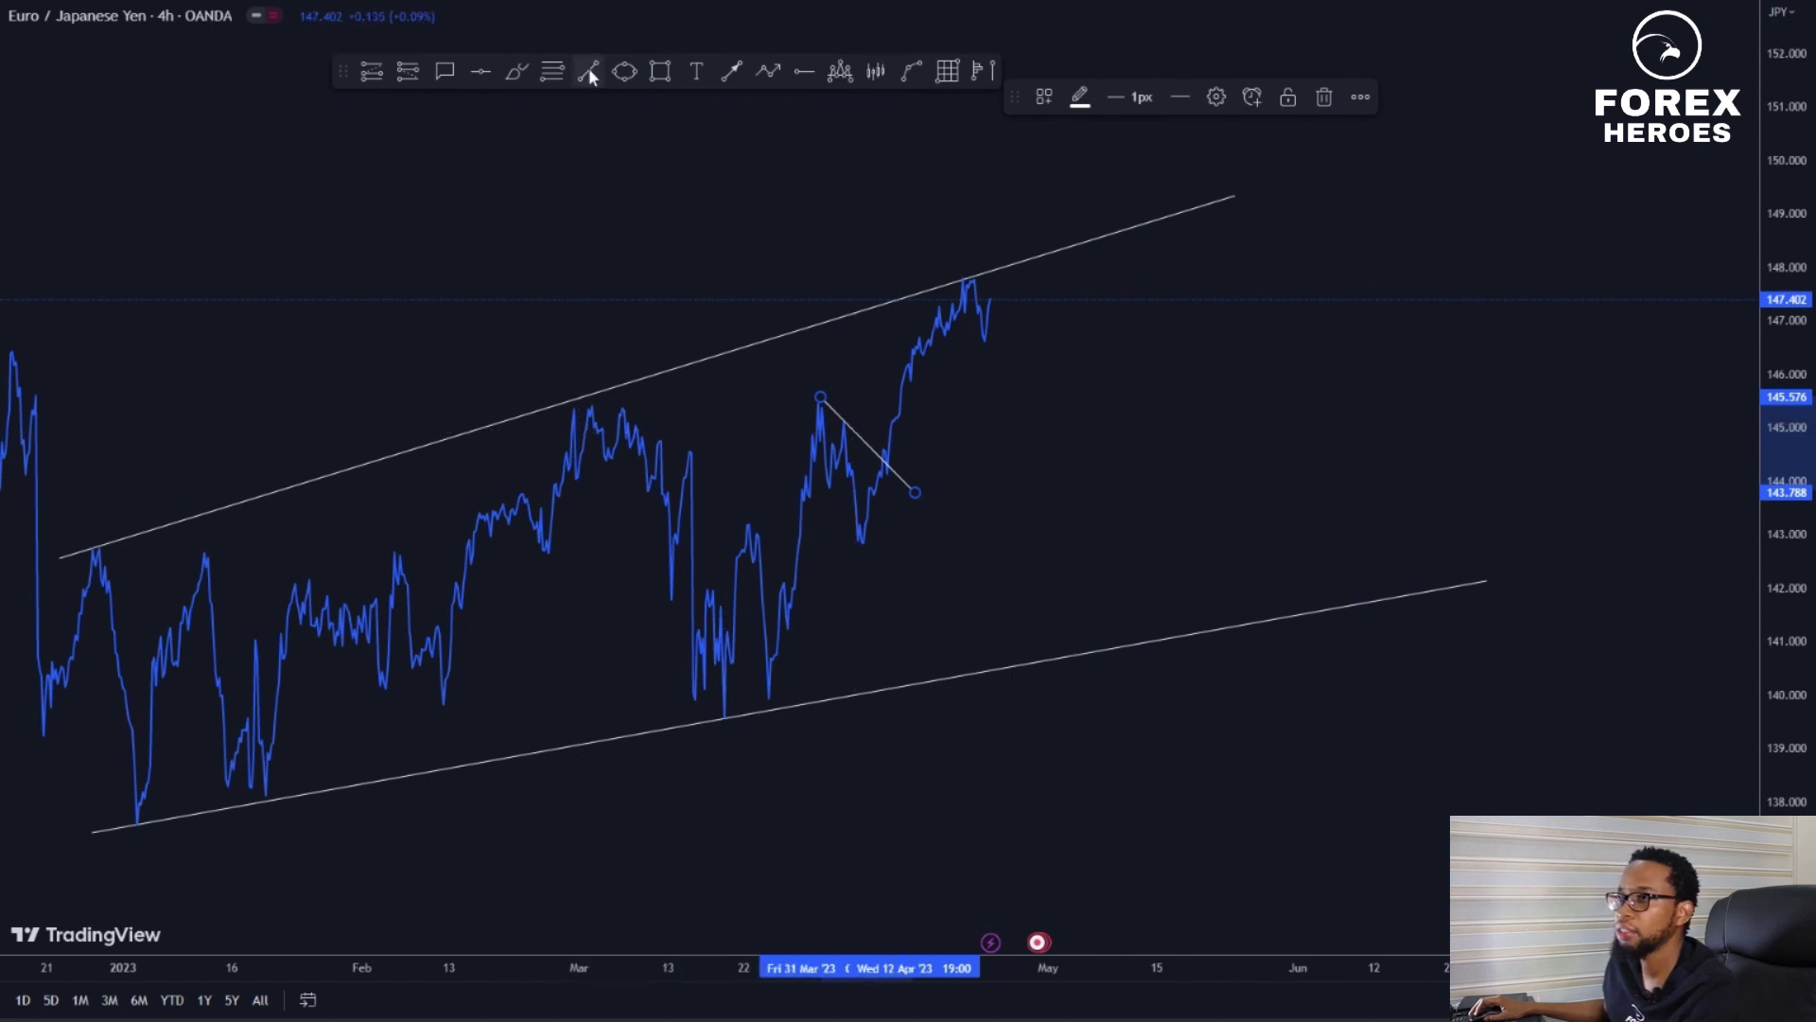
Draw a falling trend line beneath the pullback lows, from about 143.8 on 29 March to about 142.55 on 7 April 2023
key("alt+t")
left_click(812, 493)
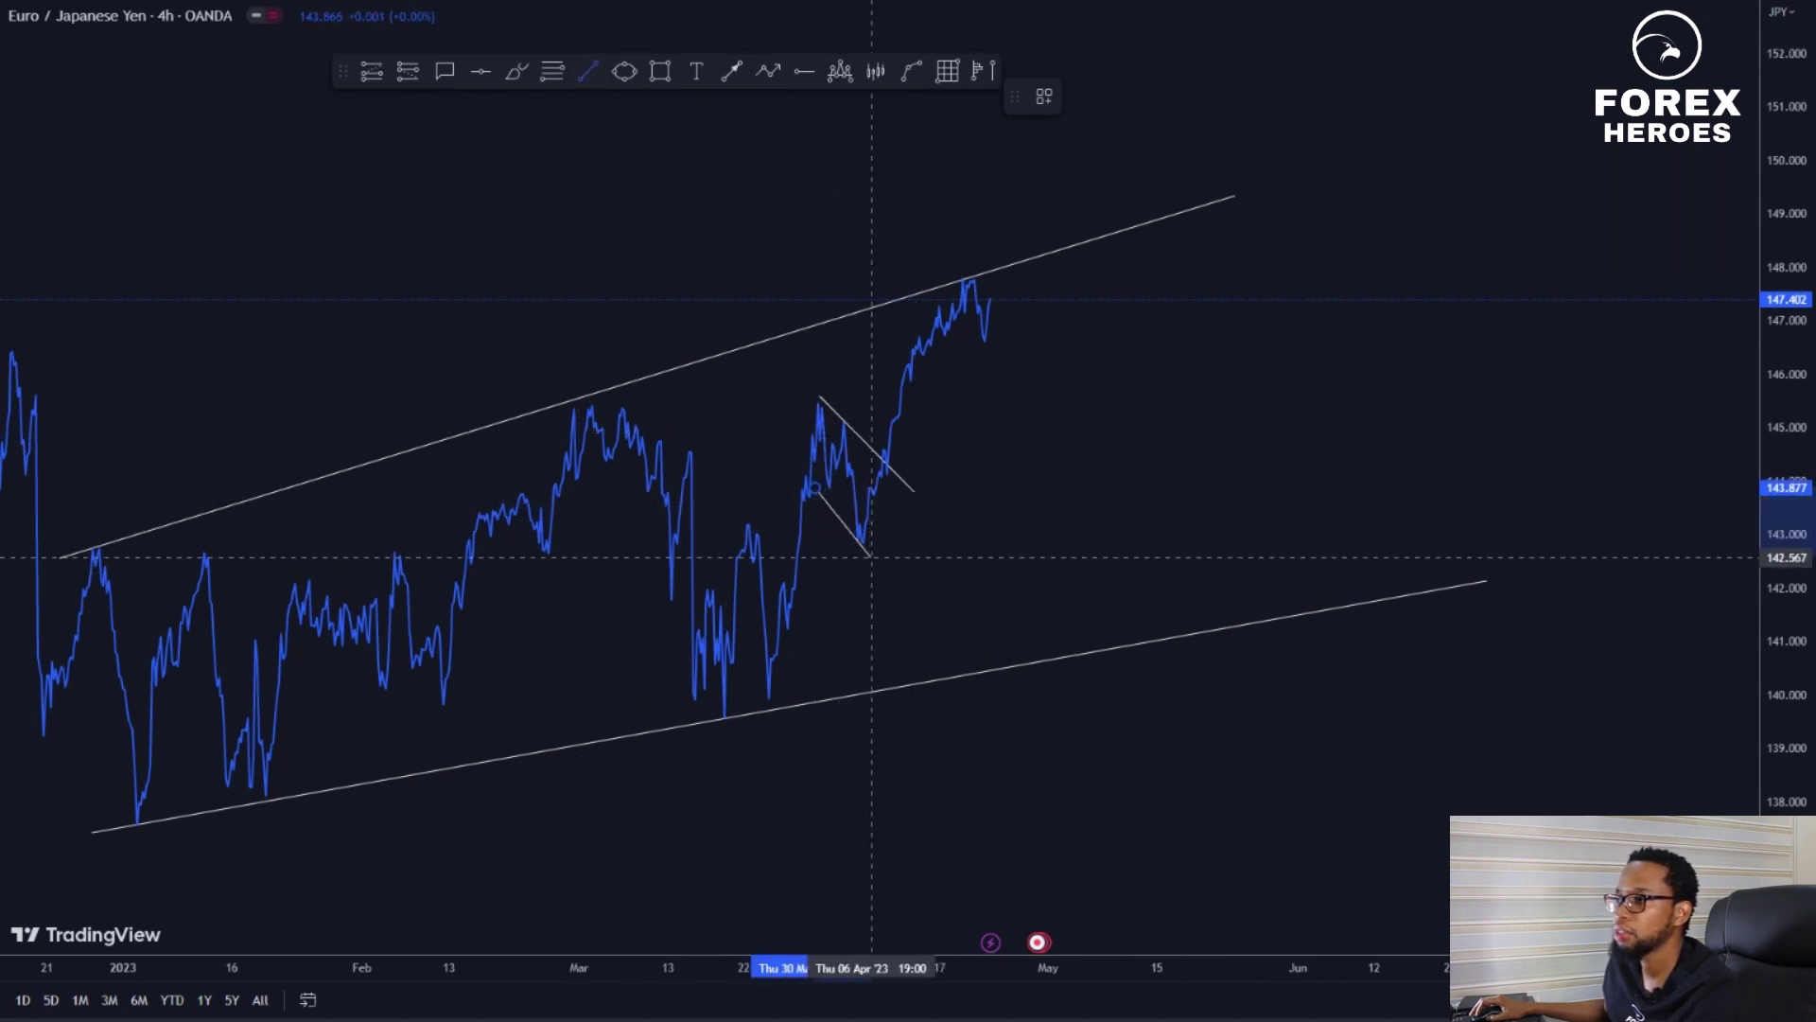
left_click(874, 558)
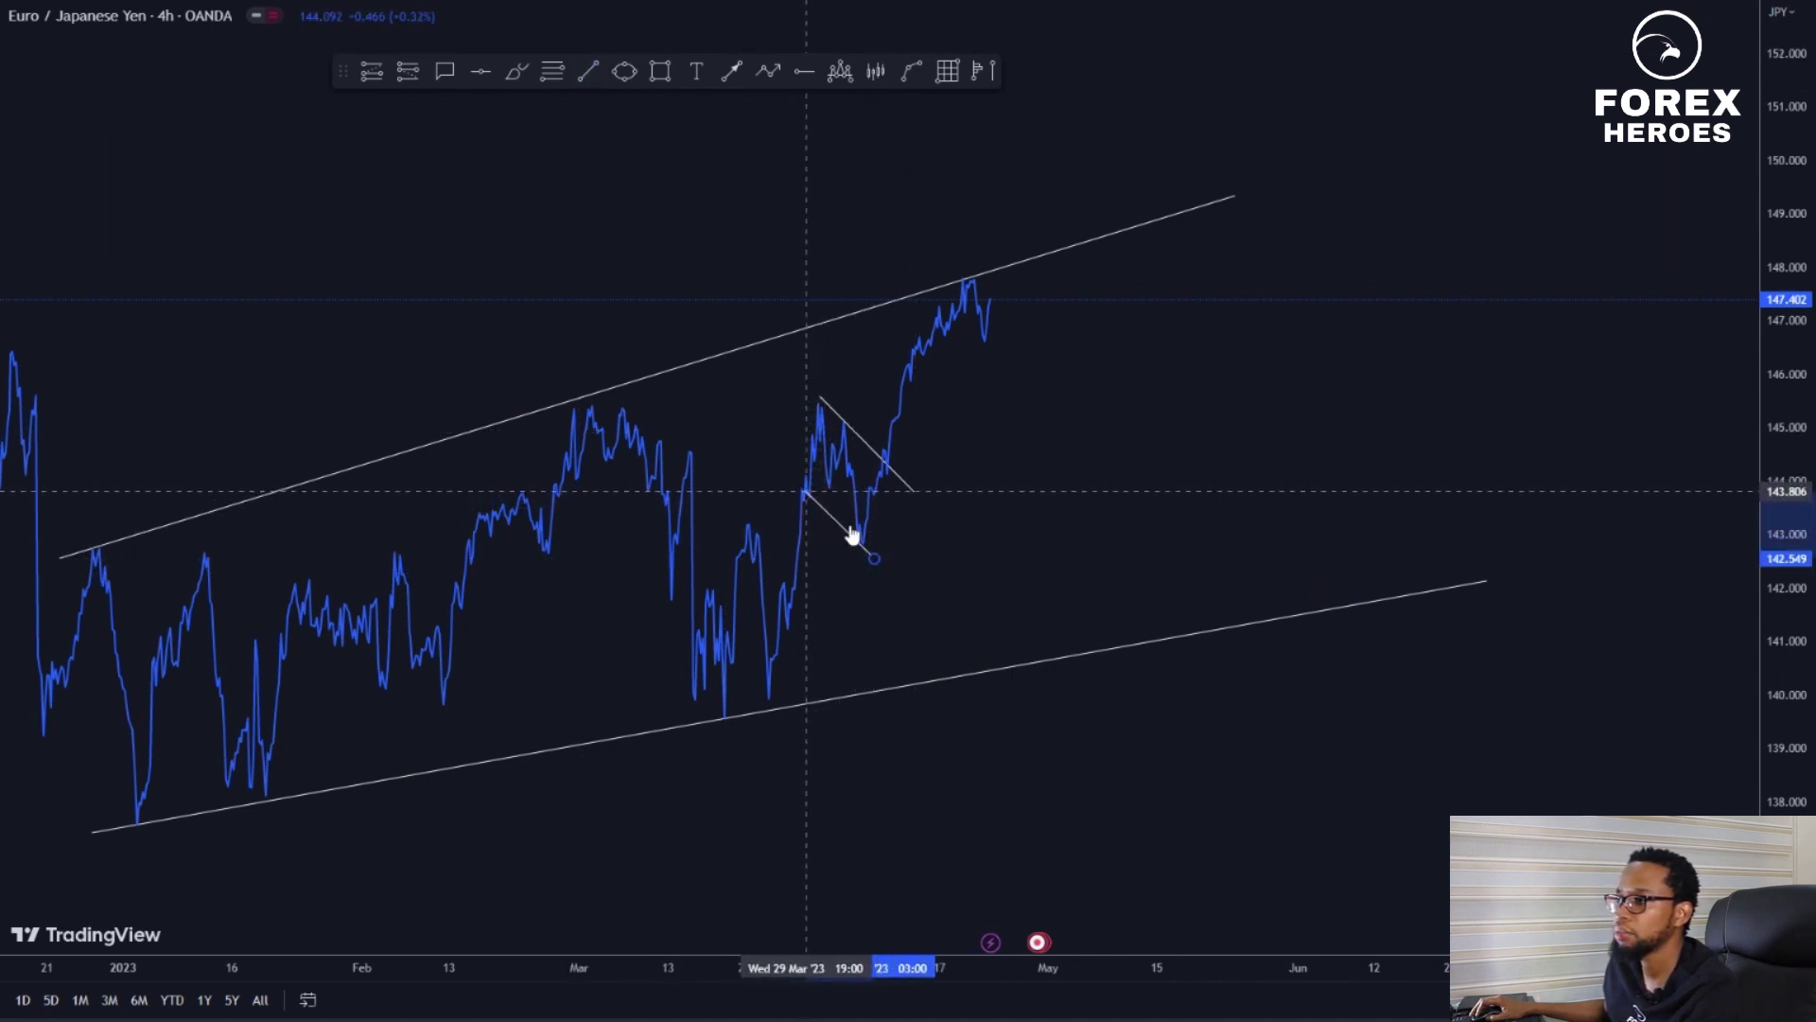
left_click(1005, 511)
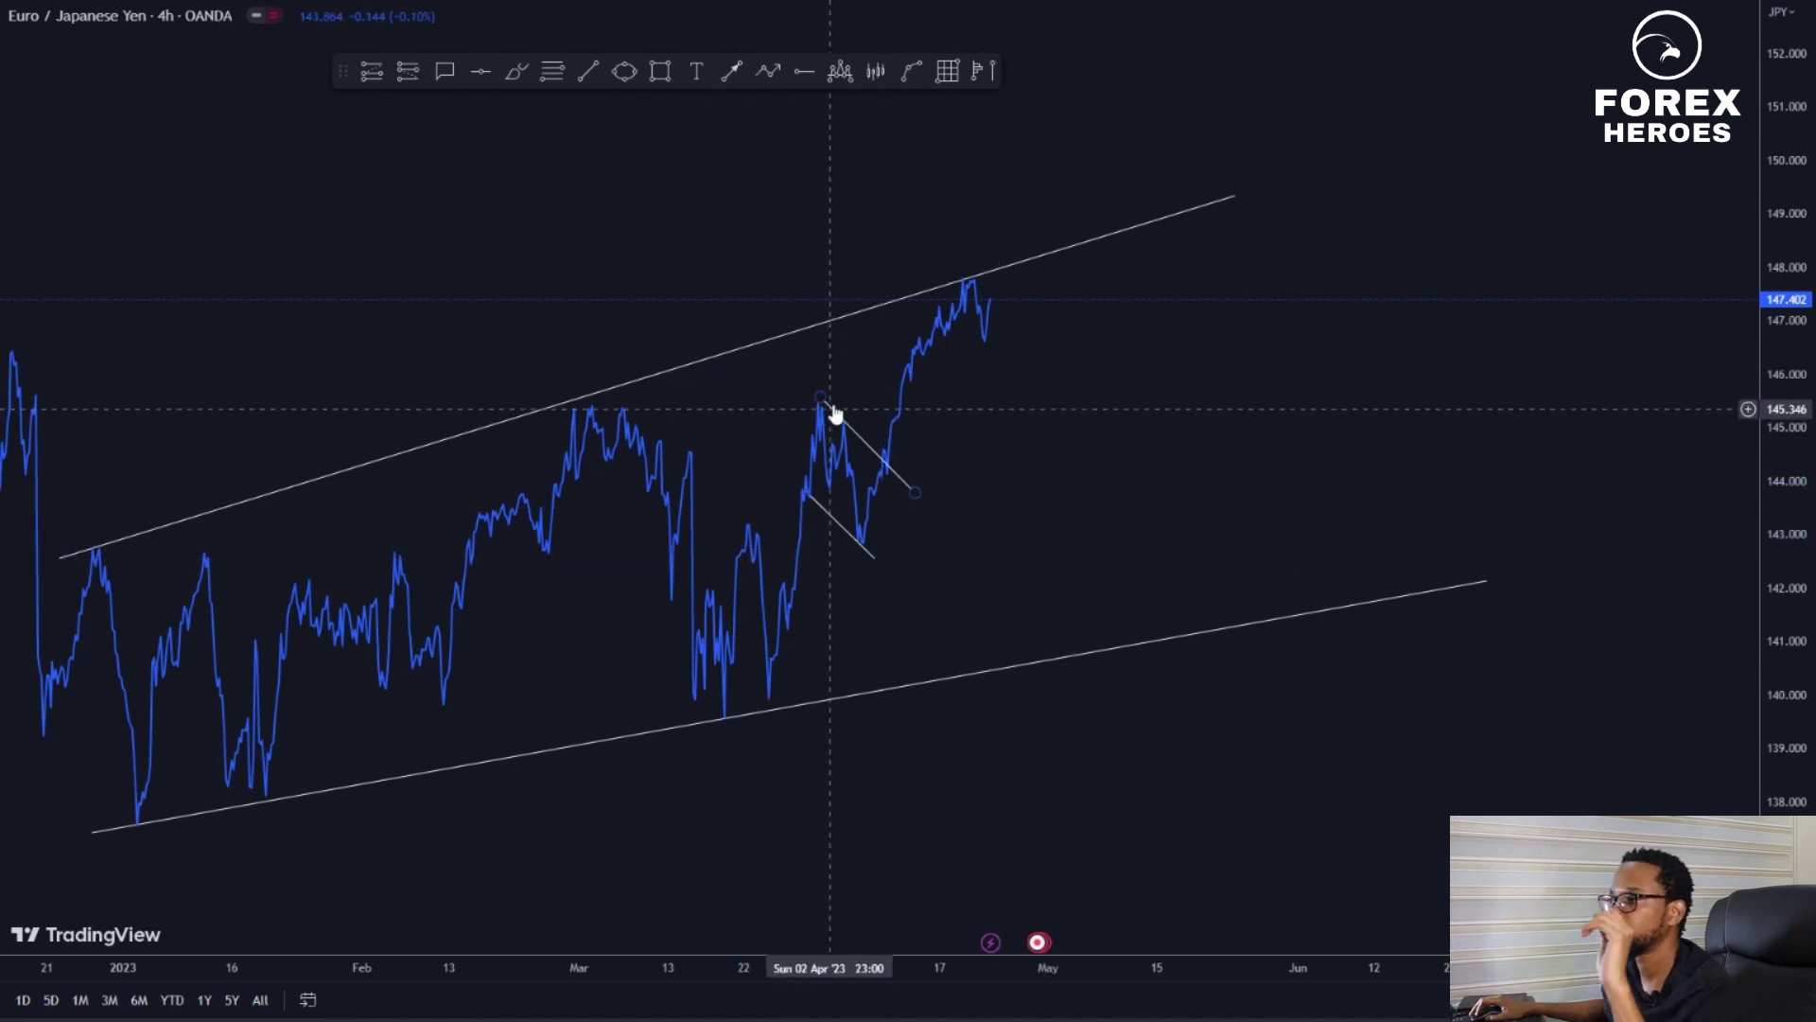
Adjust the pullback's upper trend line to run from about 145.56 on 30 March to about 144.0 in mid-April 2023
left_click_drag(820, 398, 813, 398)
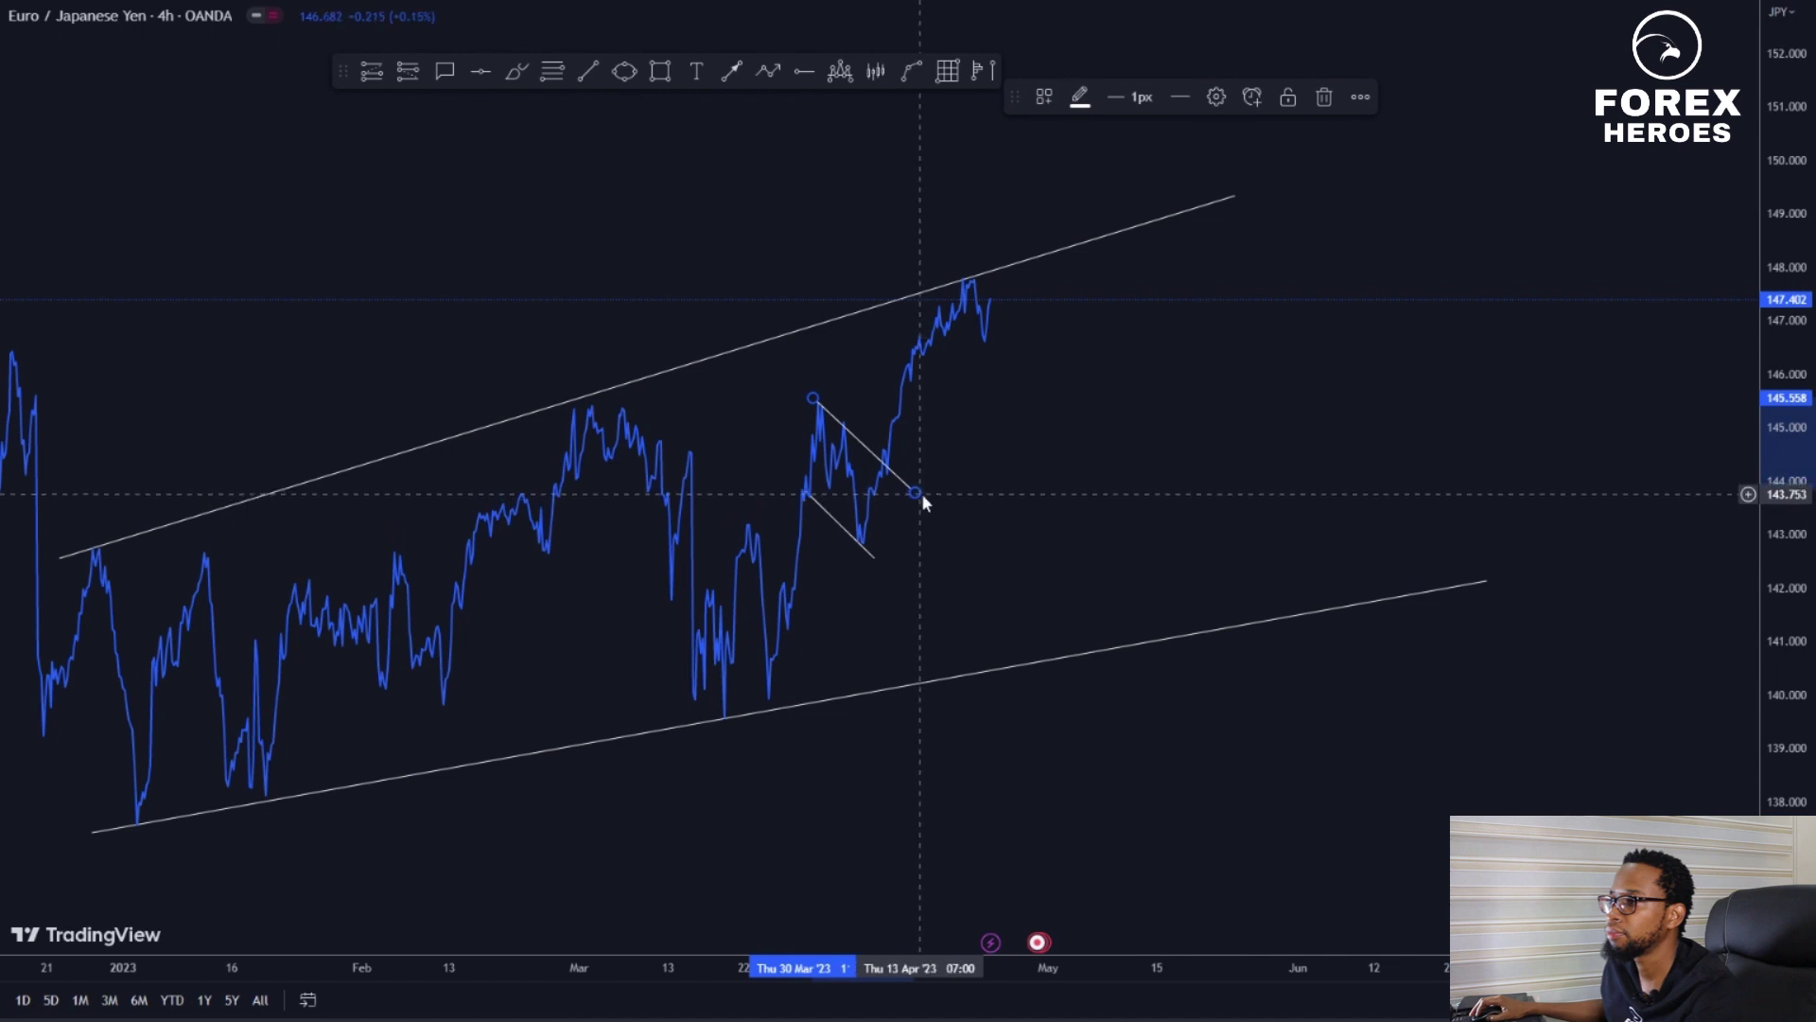
left_click_drag(919, 494, 928, 484)
left_click_drag(1088, 383, 1090, 372)
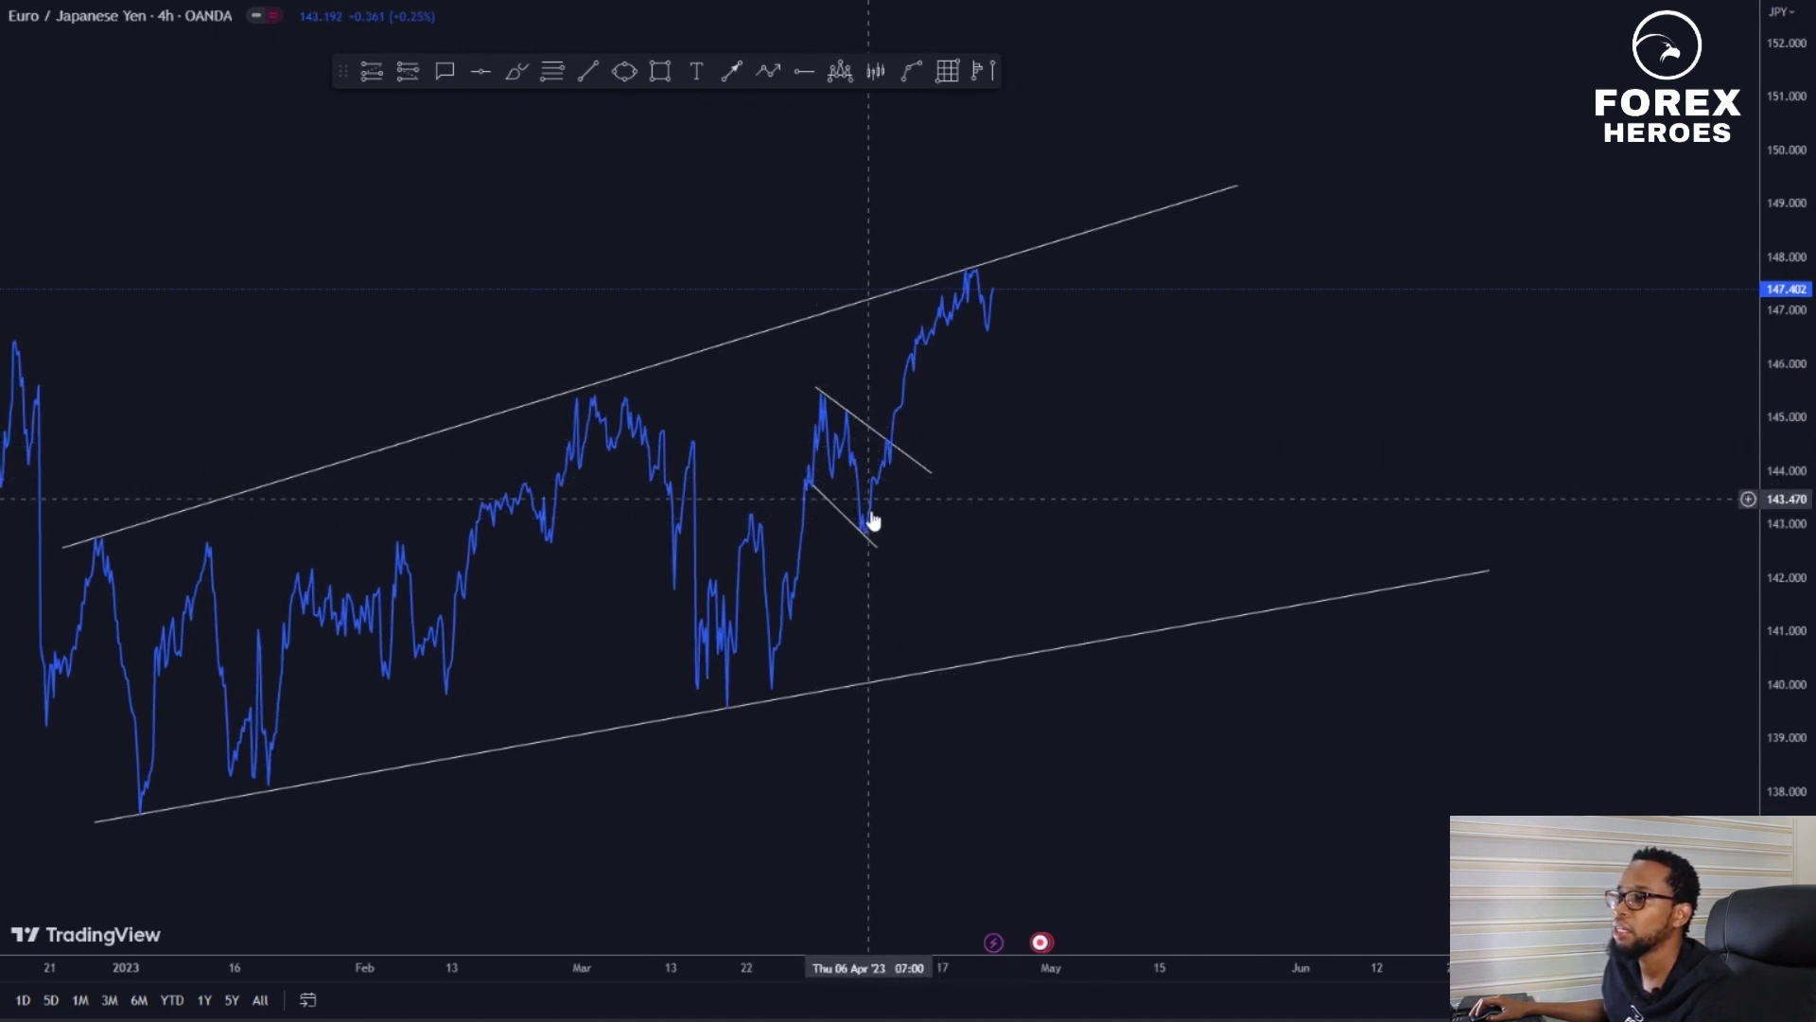
Draw a steep falling line from about 145.08 on 4 April to about 142.6 inside the pullback, with a parallel copy along its inner lows
left_click_drag(1047, 464, 1478, 534)
scroll(1478, 527, "up", 3)
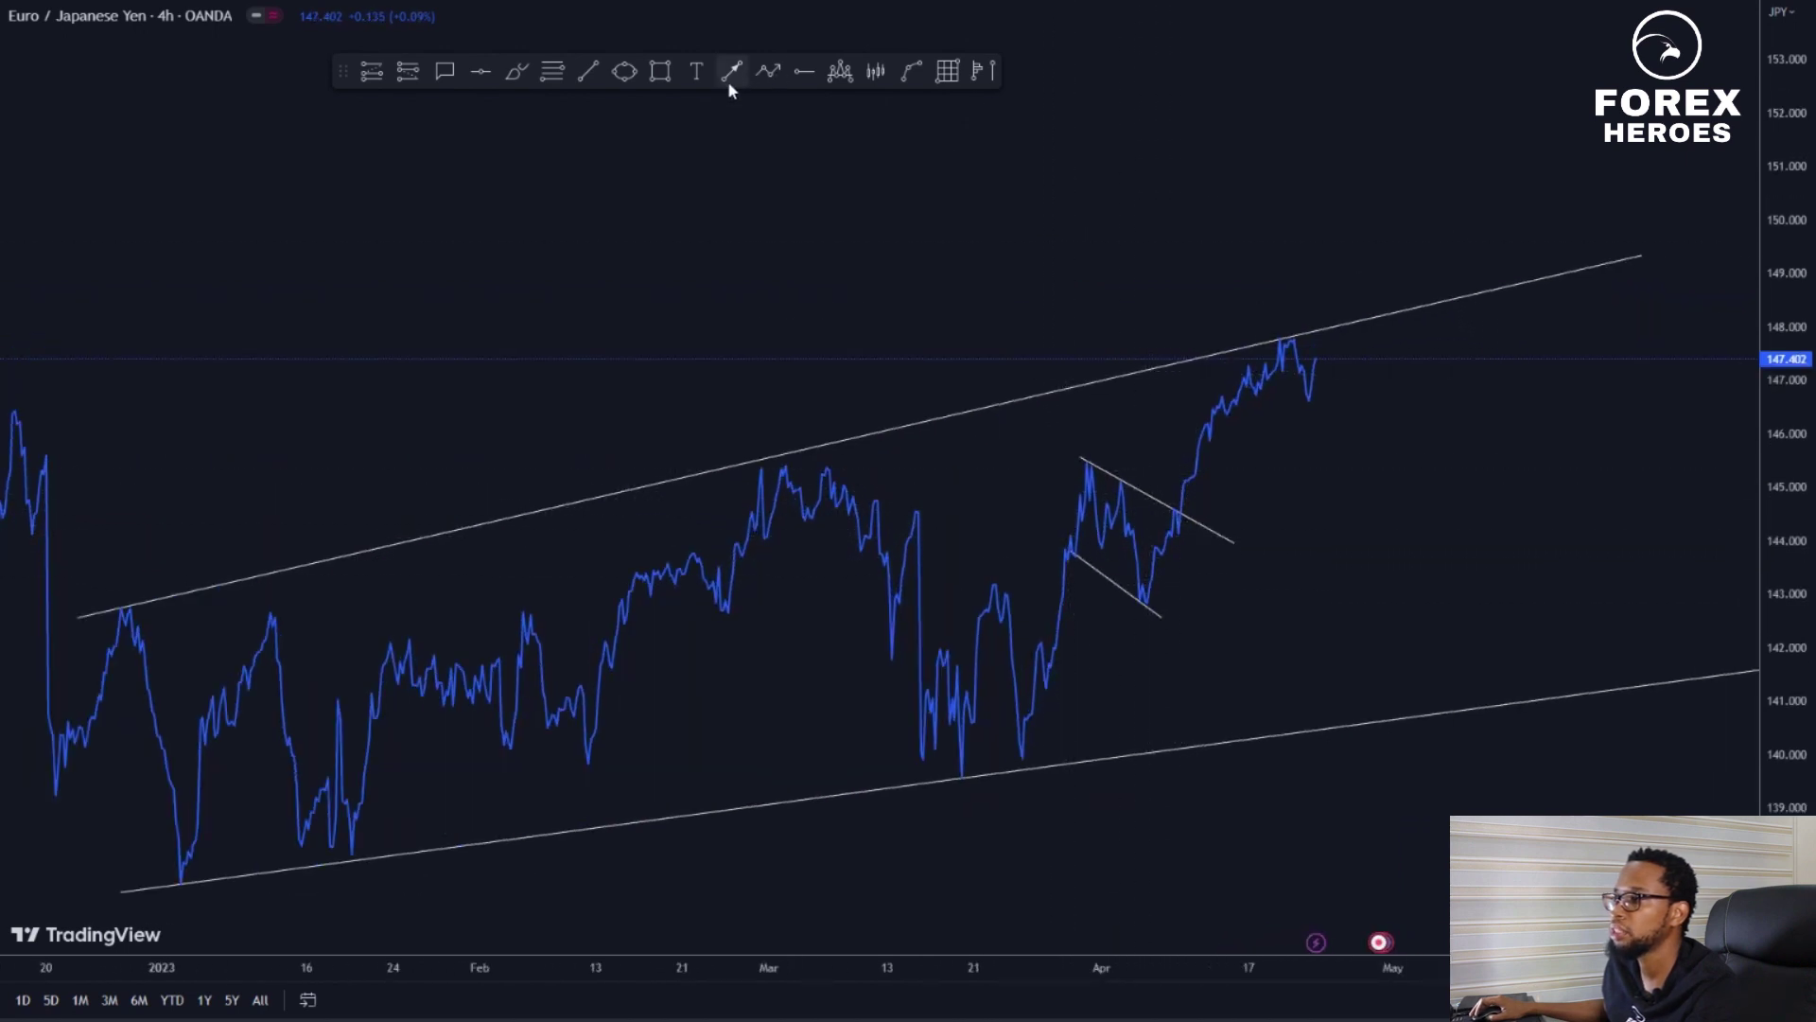
left_click(587, 71)
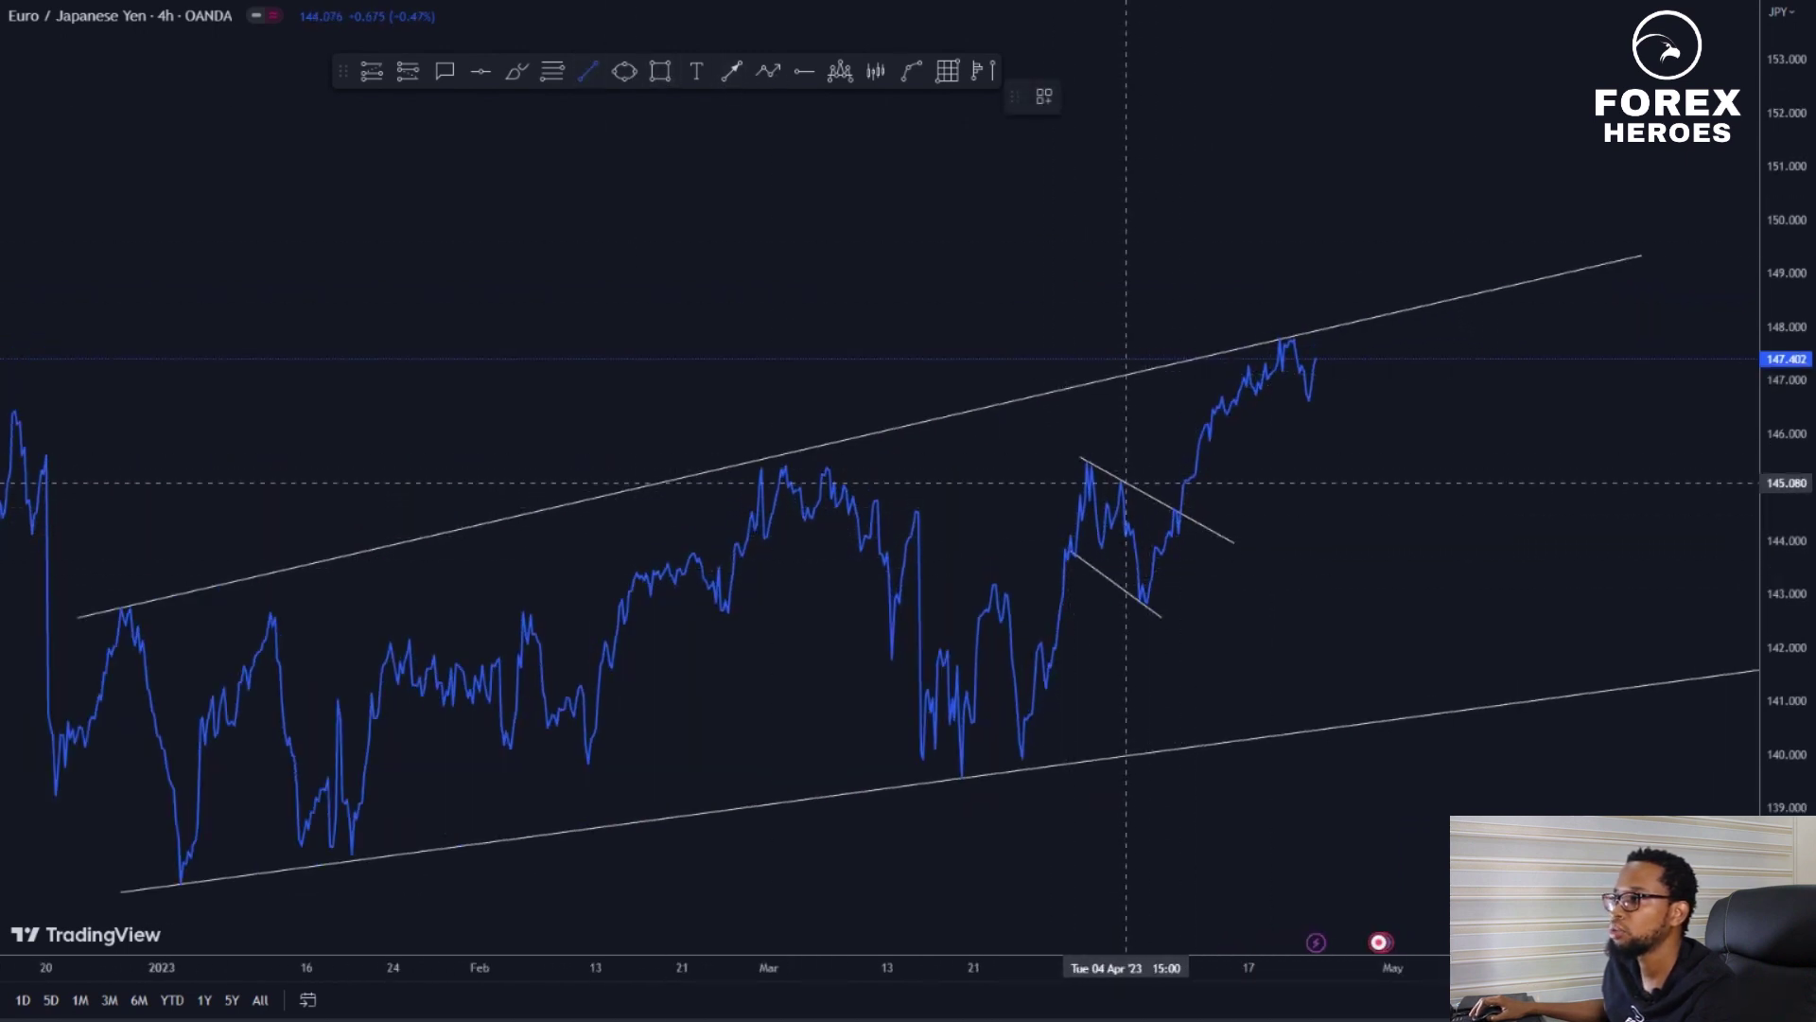
left_click(1125, 482)
left_click(1162, 613)
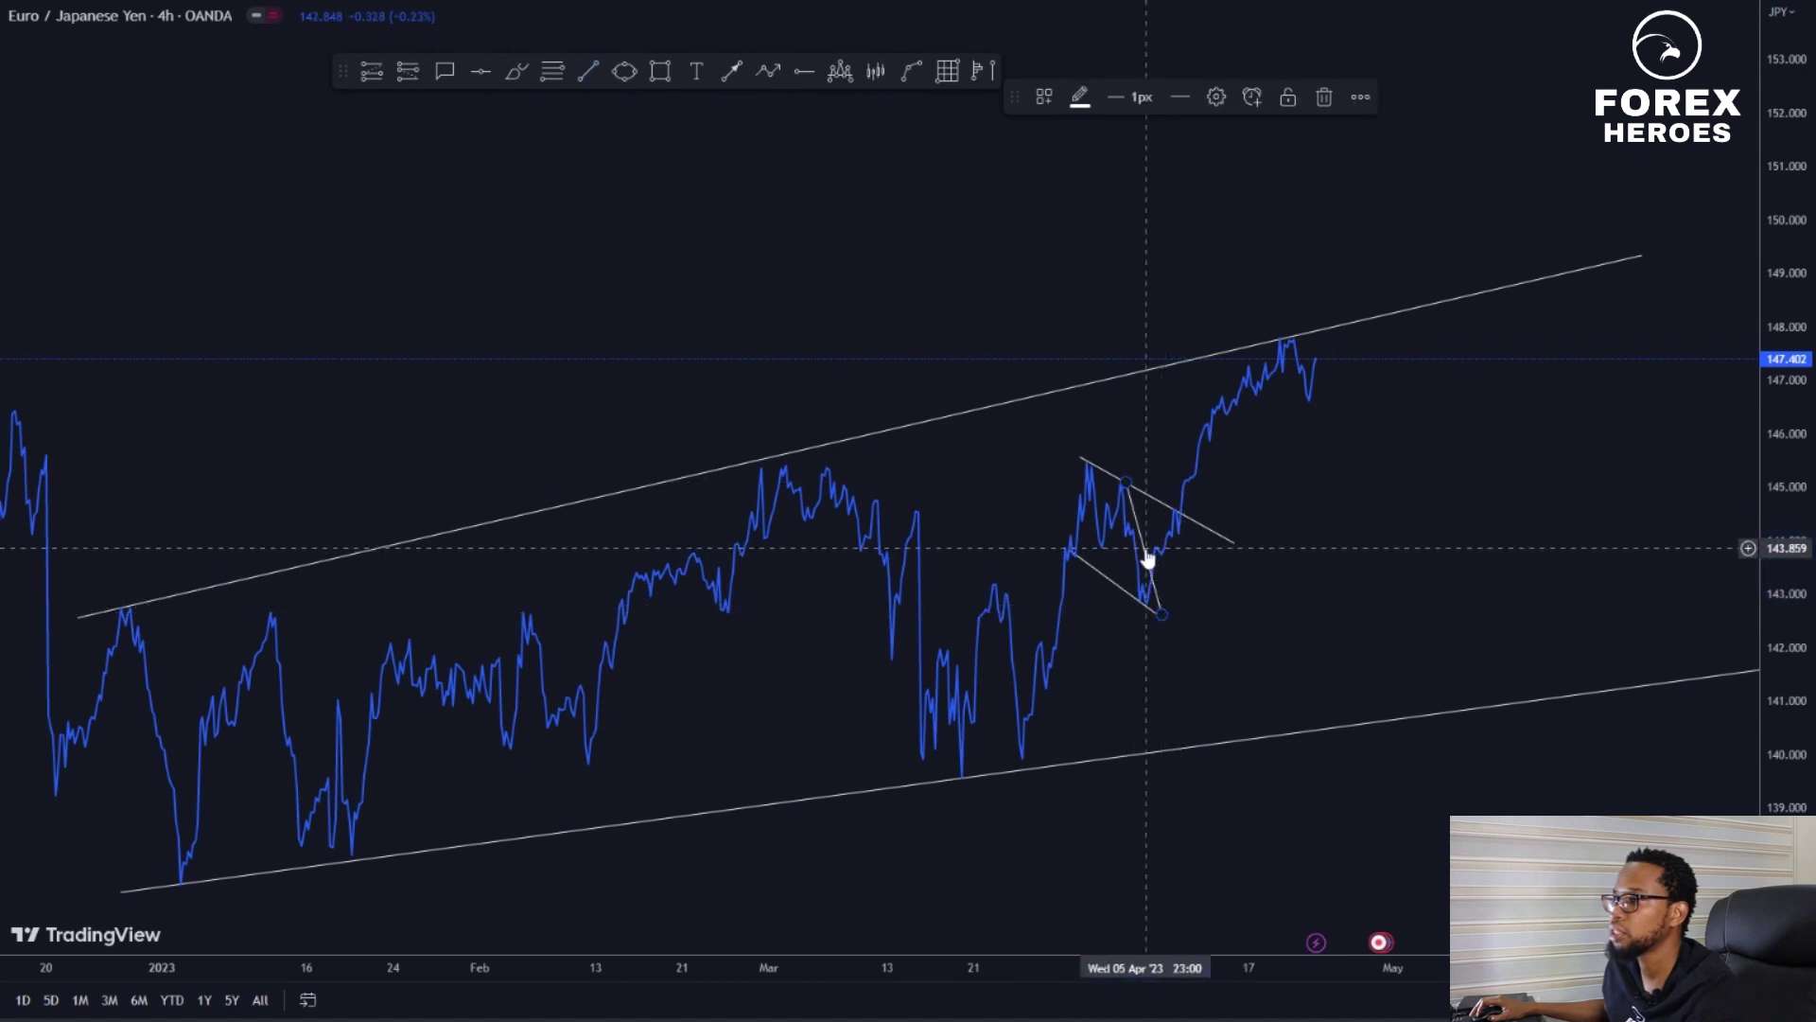
left_click_drag(1148, 560, 1119, 560)
left_click(1415, 618)
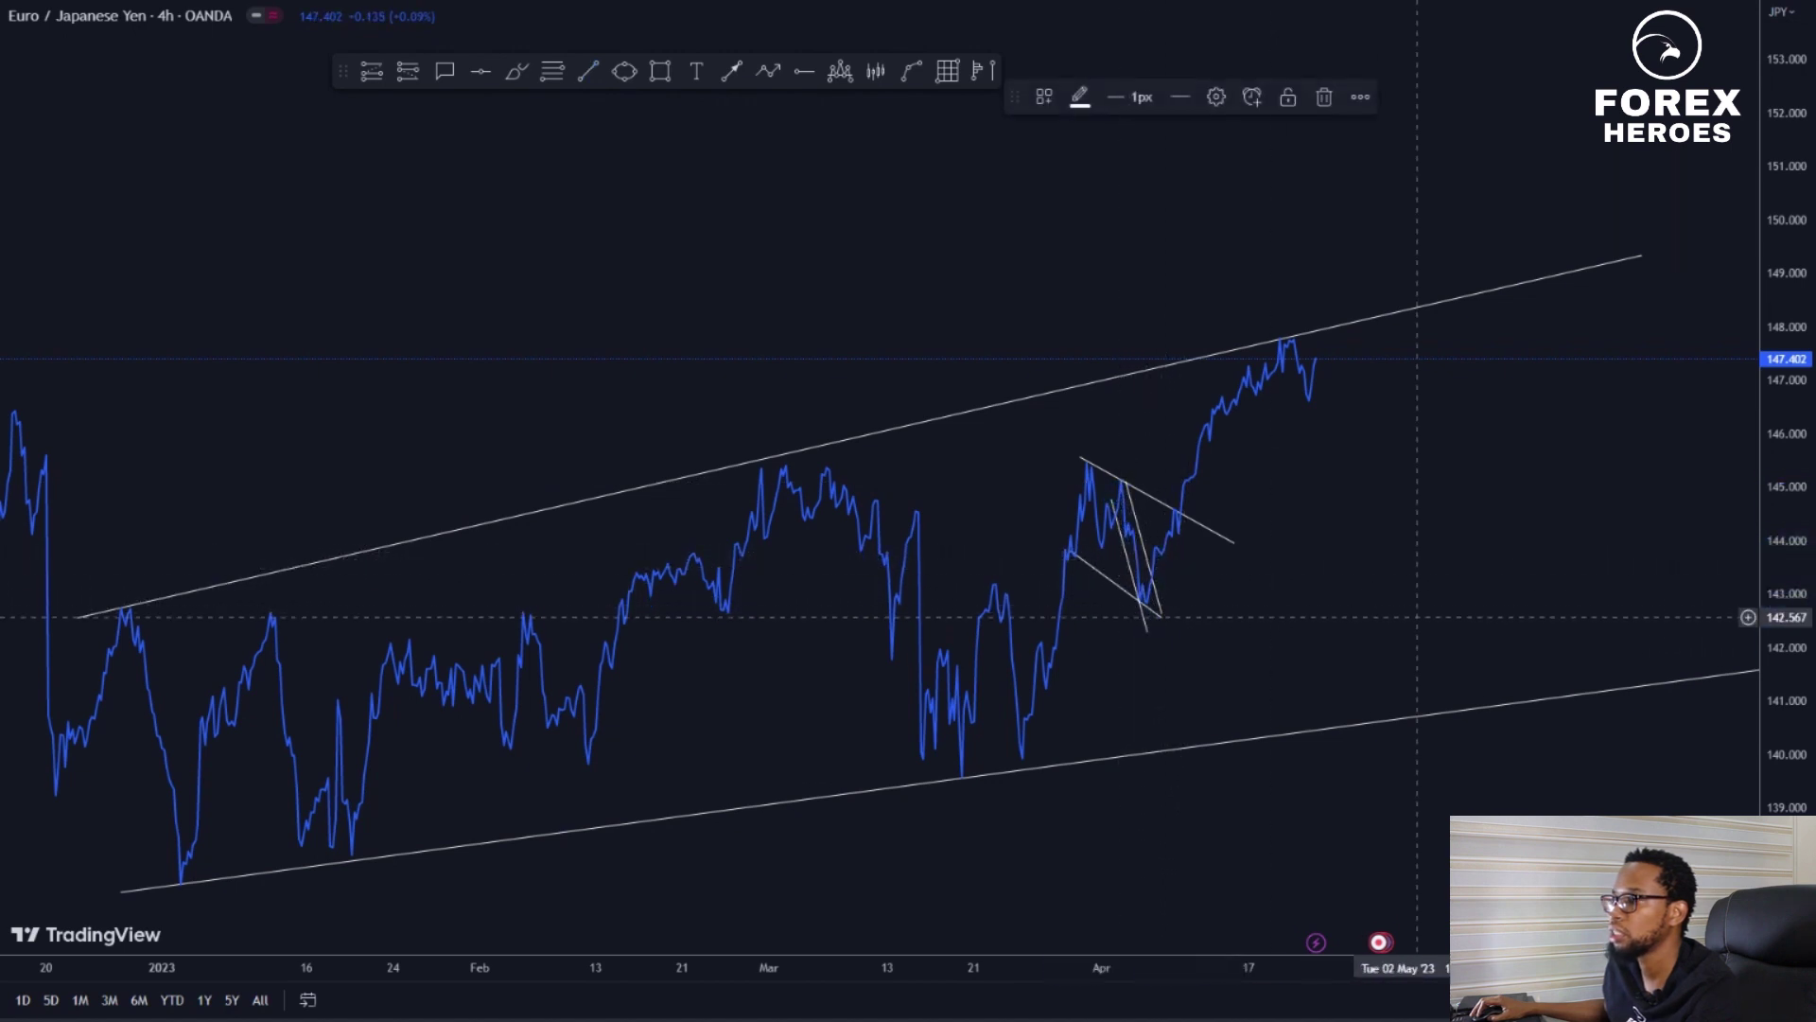
Place a narrow long position on 6 April 2023 with entry at 143.222, target at 145.363 and stop at 142.425
left_click(372, 72)
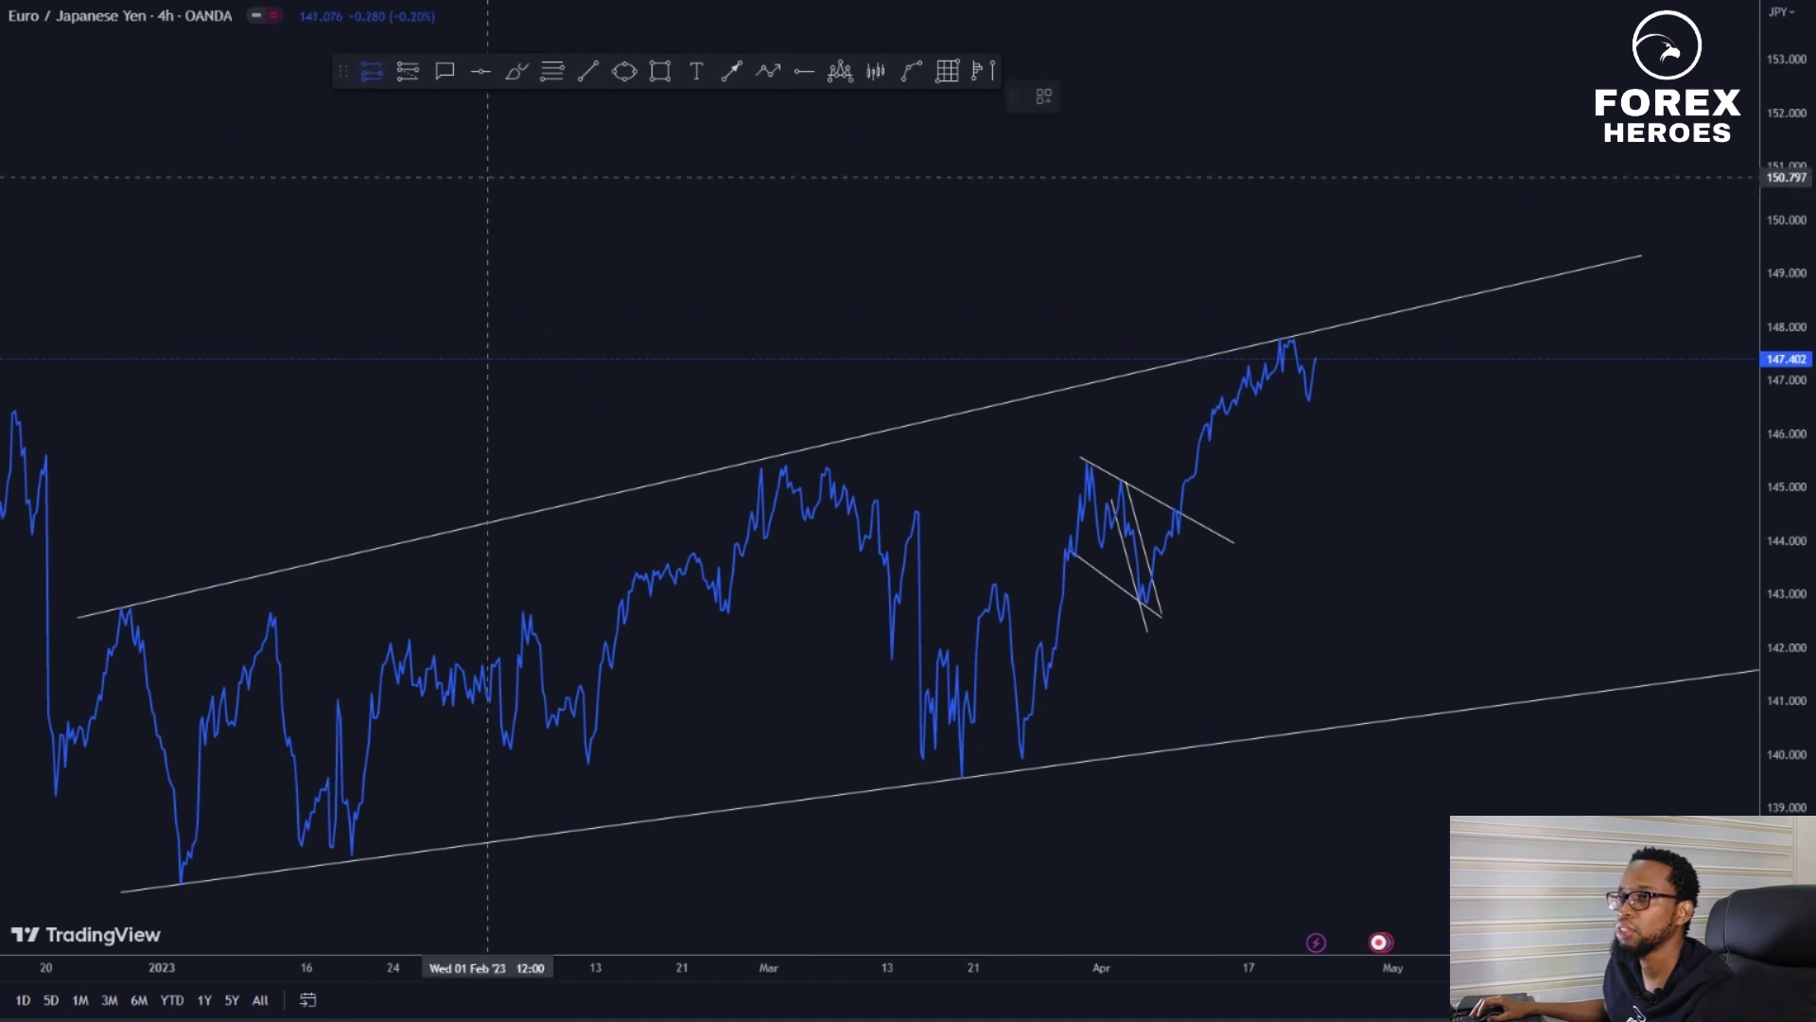
left_click(1162, 589)
left_click_drag(1201, 611, 1194, 604)
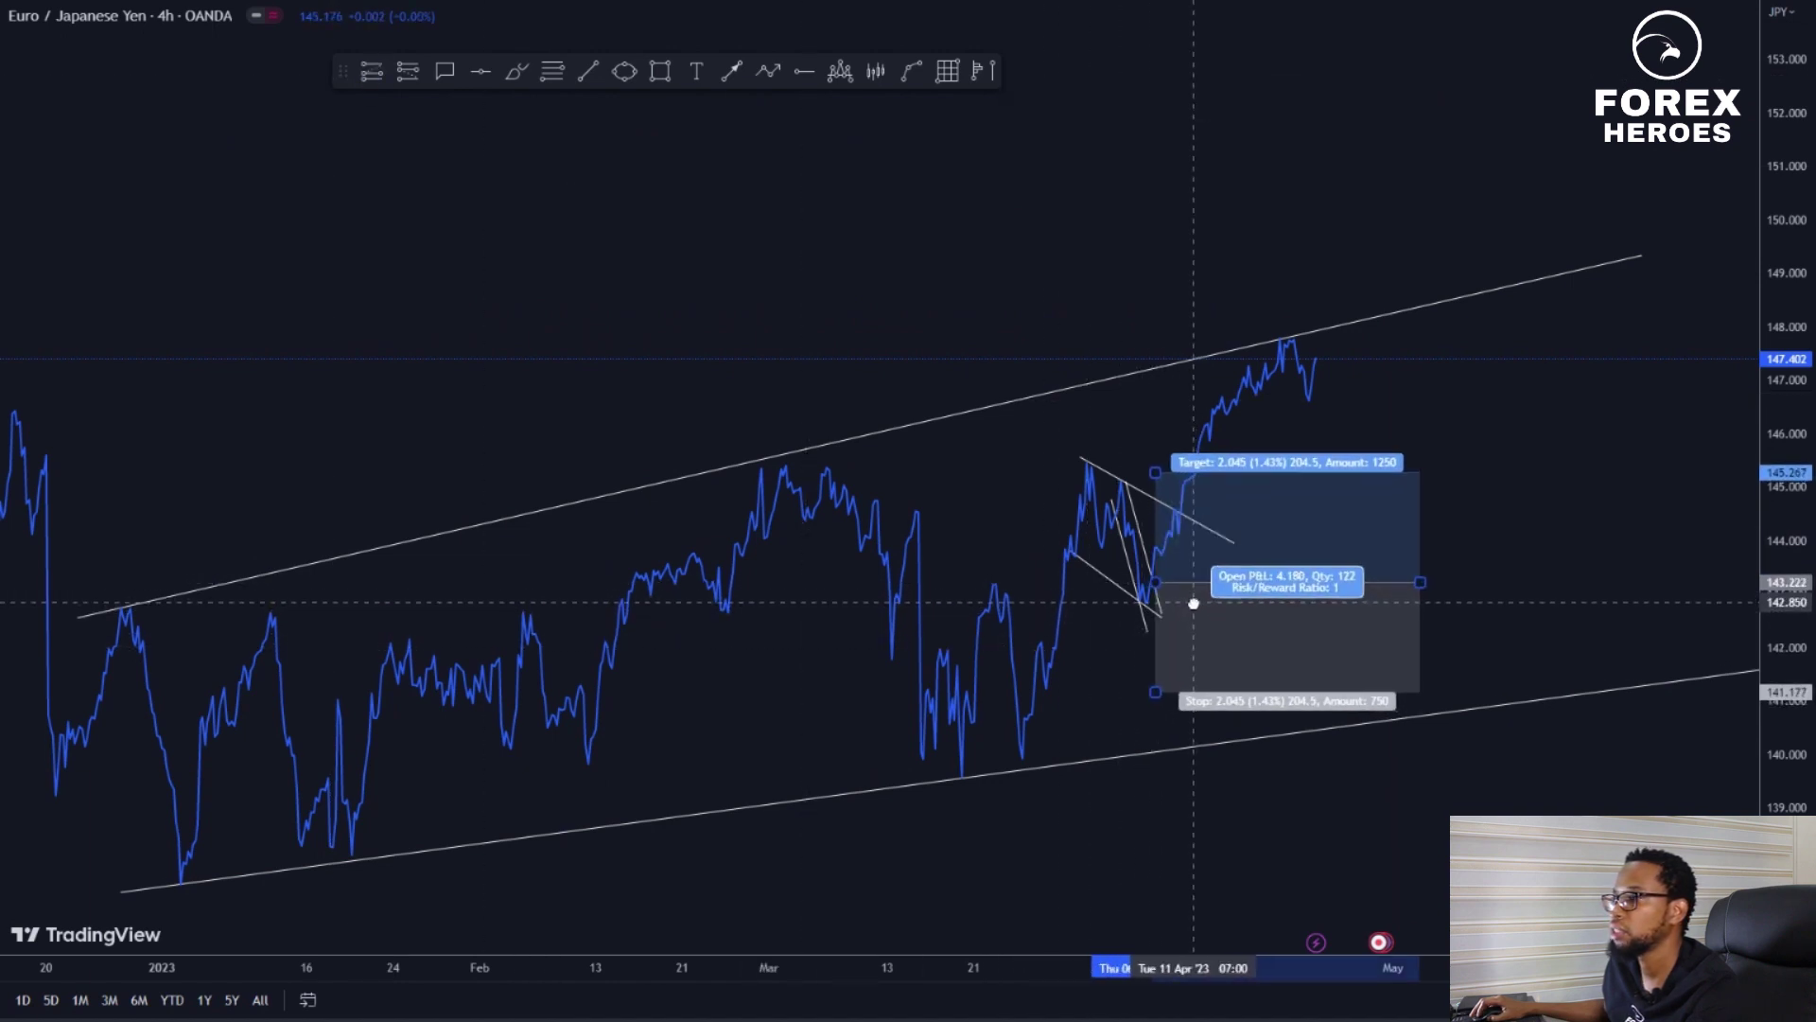
left_click_drag(1157, 476, 1156, 468)
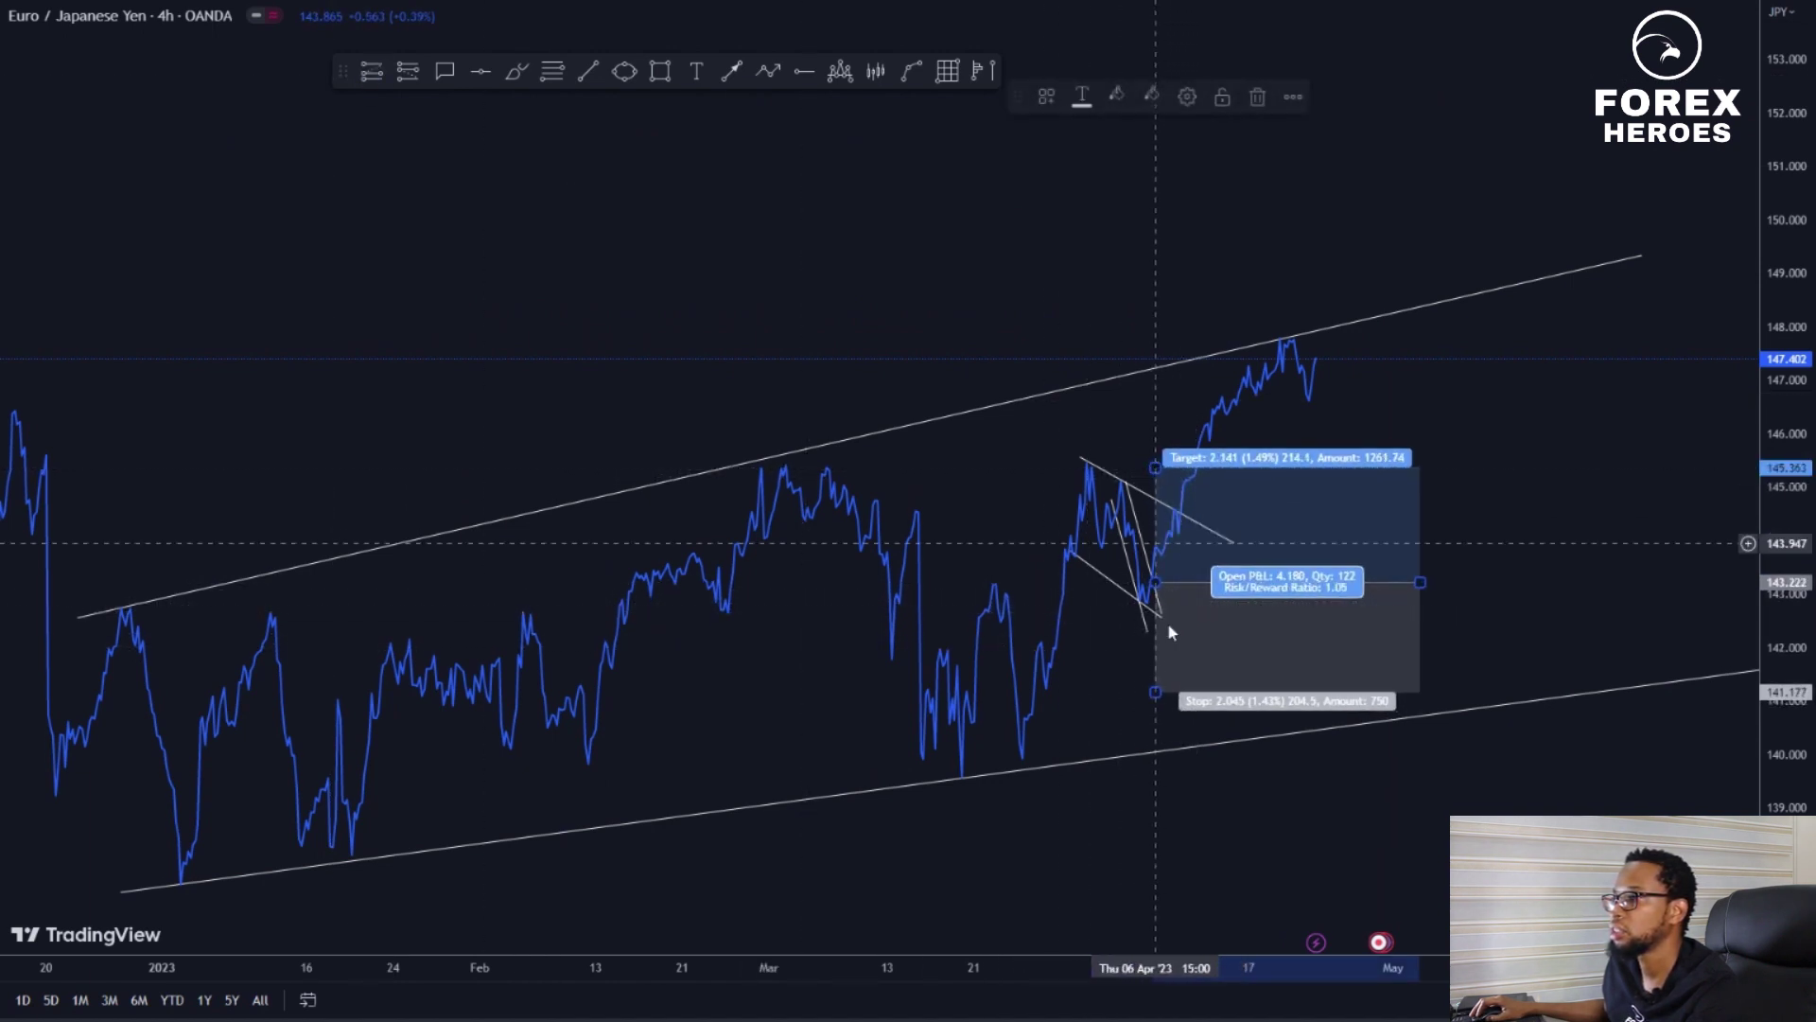
left_click_drag(1163, 653, 1156, 624)
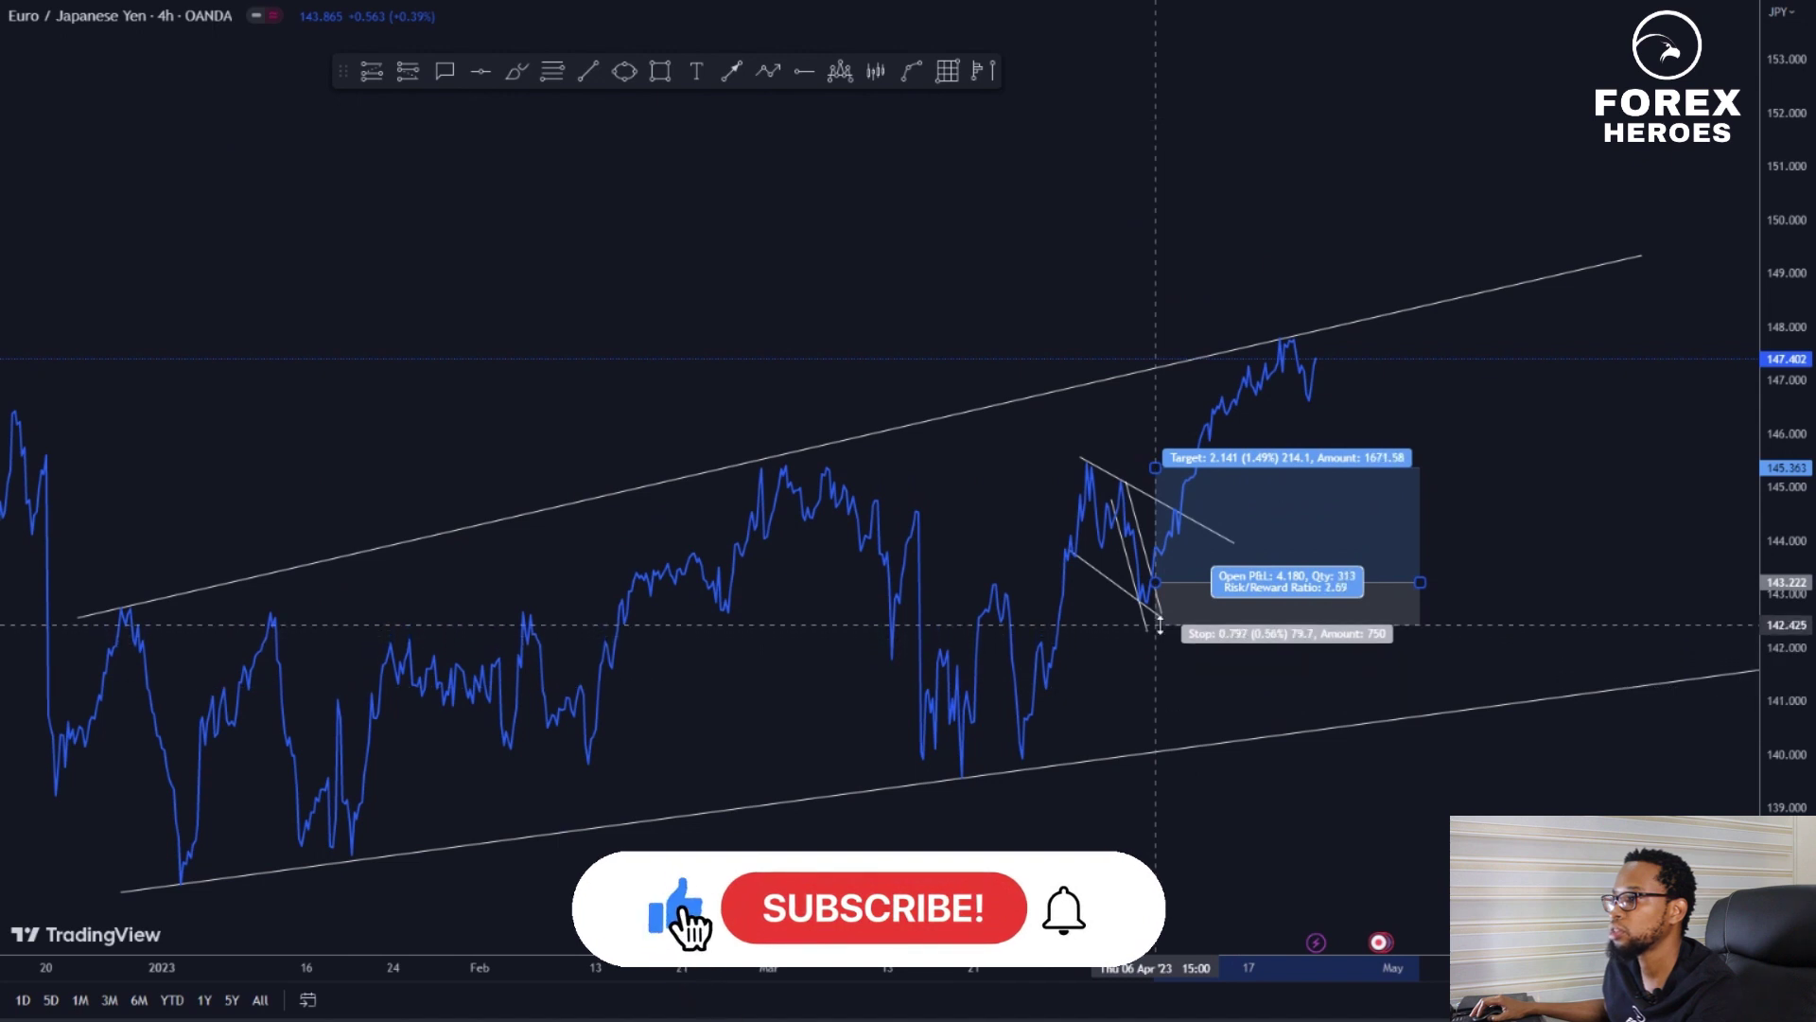
left_click_drag(1421, 583, 1194, 576)
left_click(1274, 565)
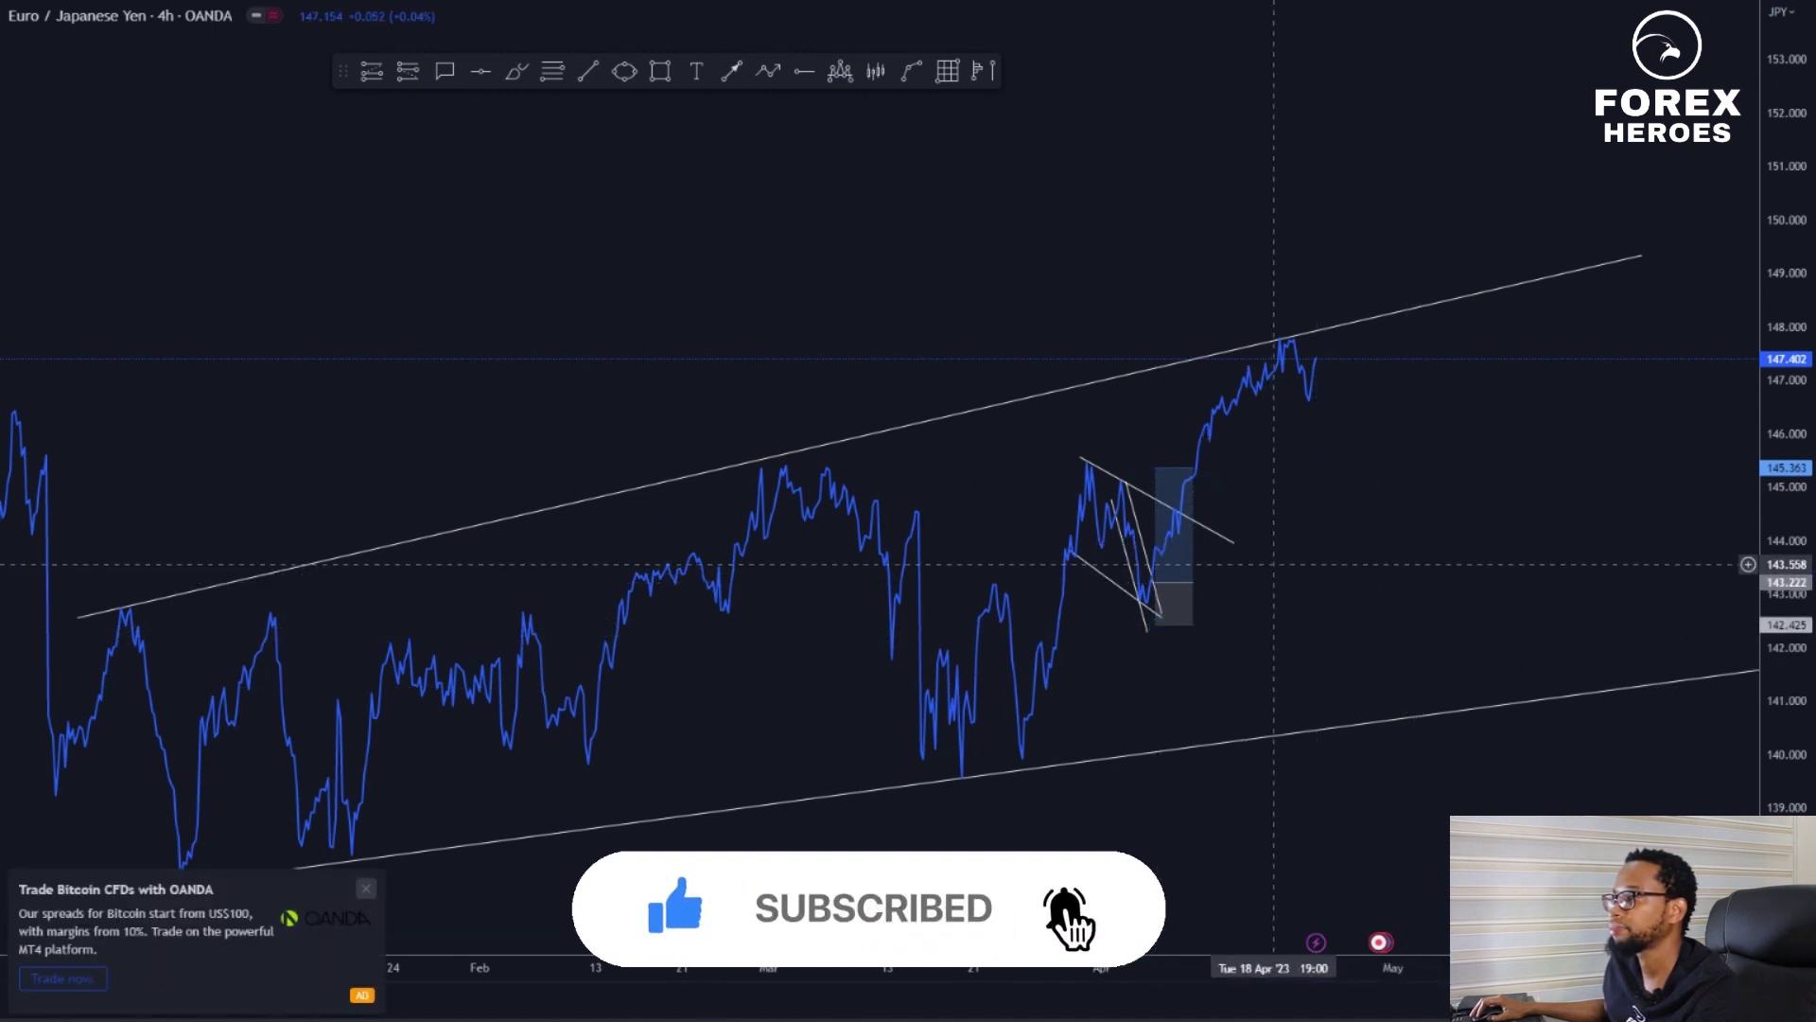
Delete the long position drawing from the chart
left_click(1187, 582)
key("Delete")
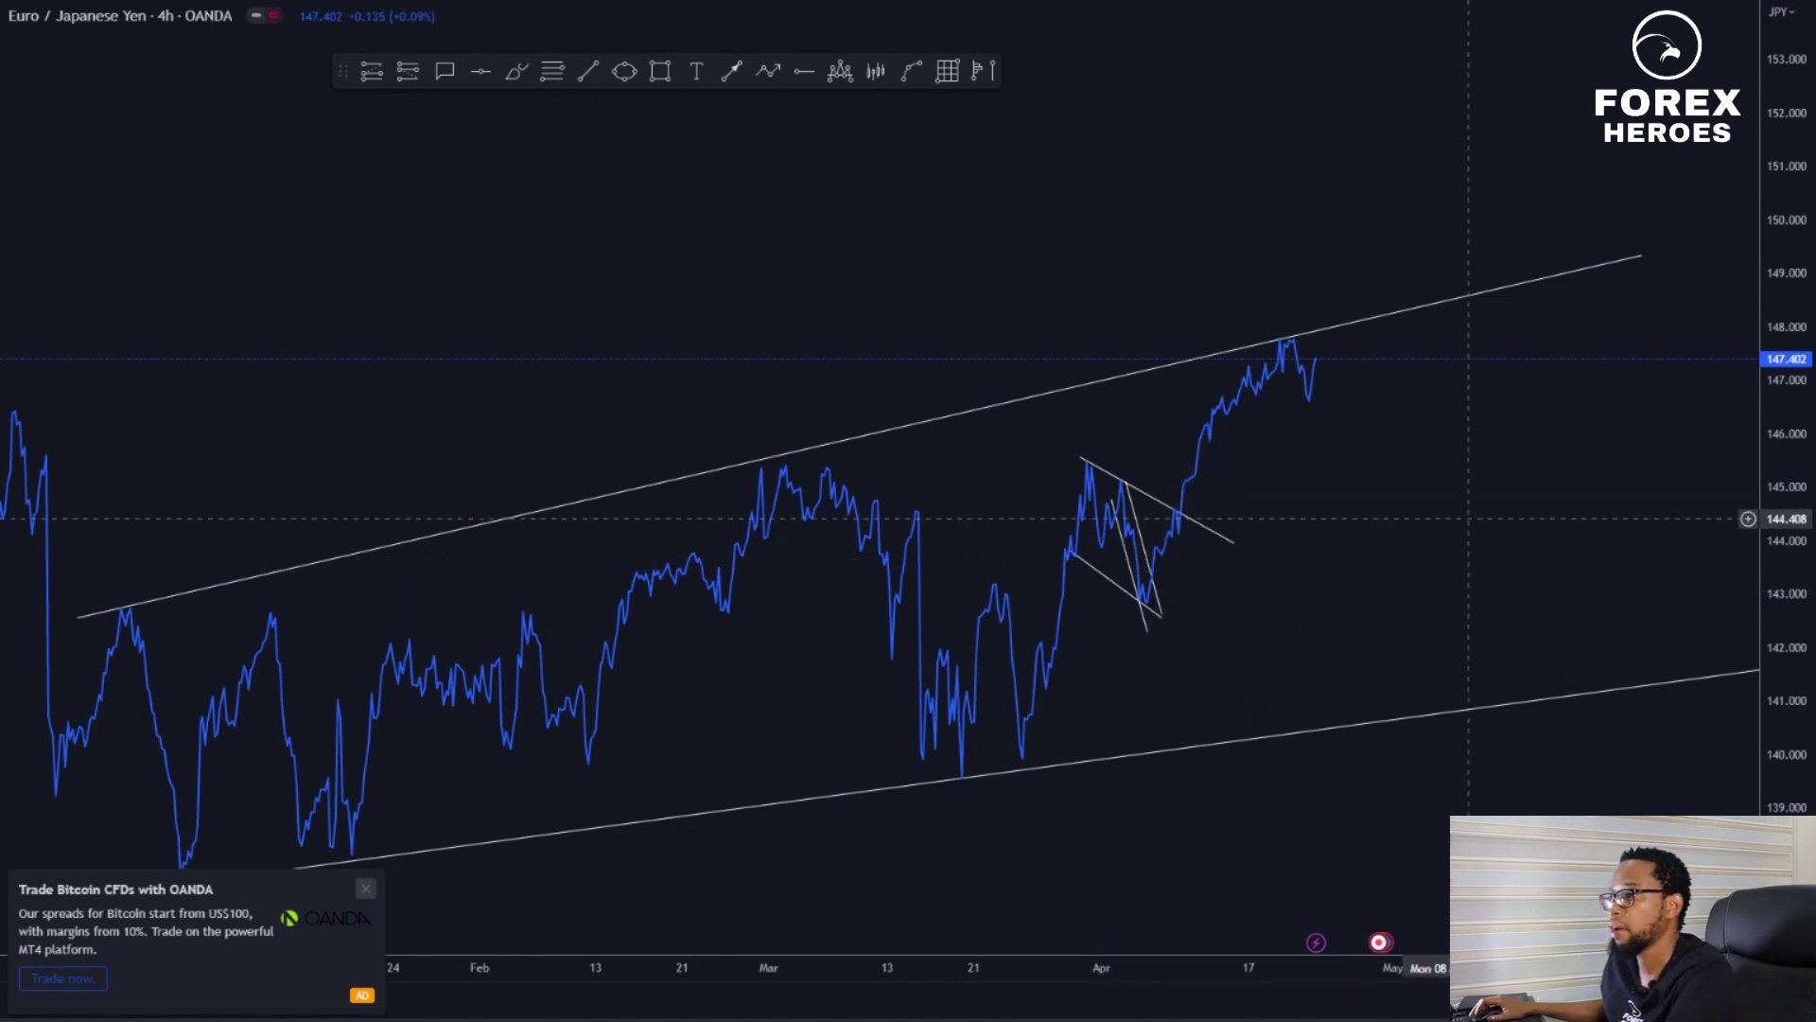
Switch the chart to the 1-hour timeframe and frame the March and April price action
left_click_drag(1472, 503, 1265, 537)
type("60")
key("Return")
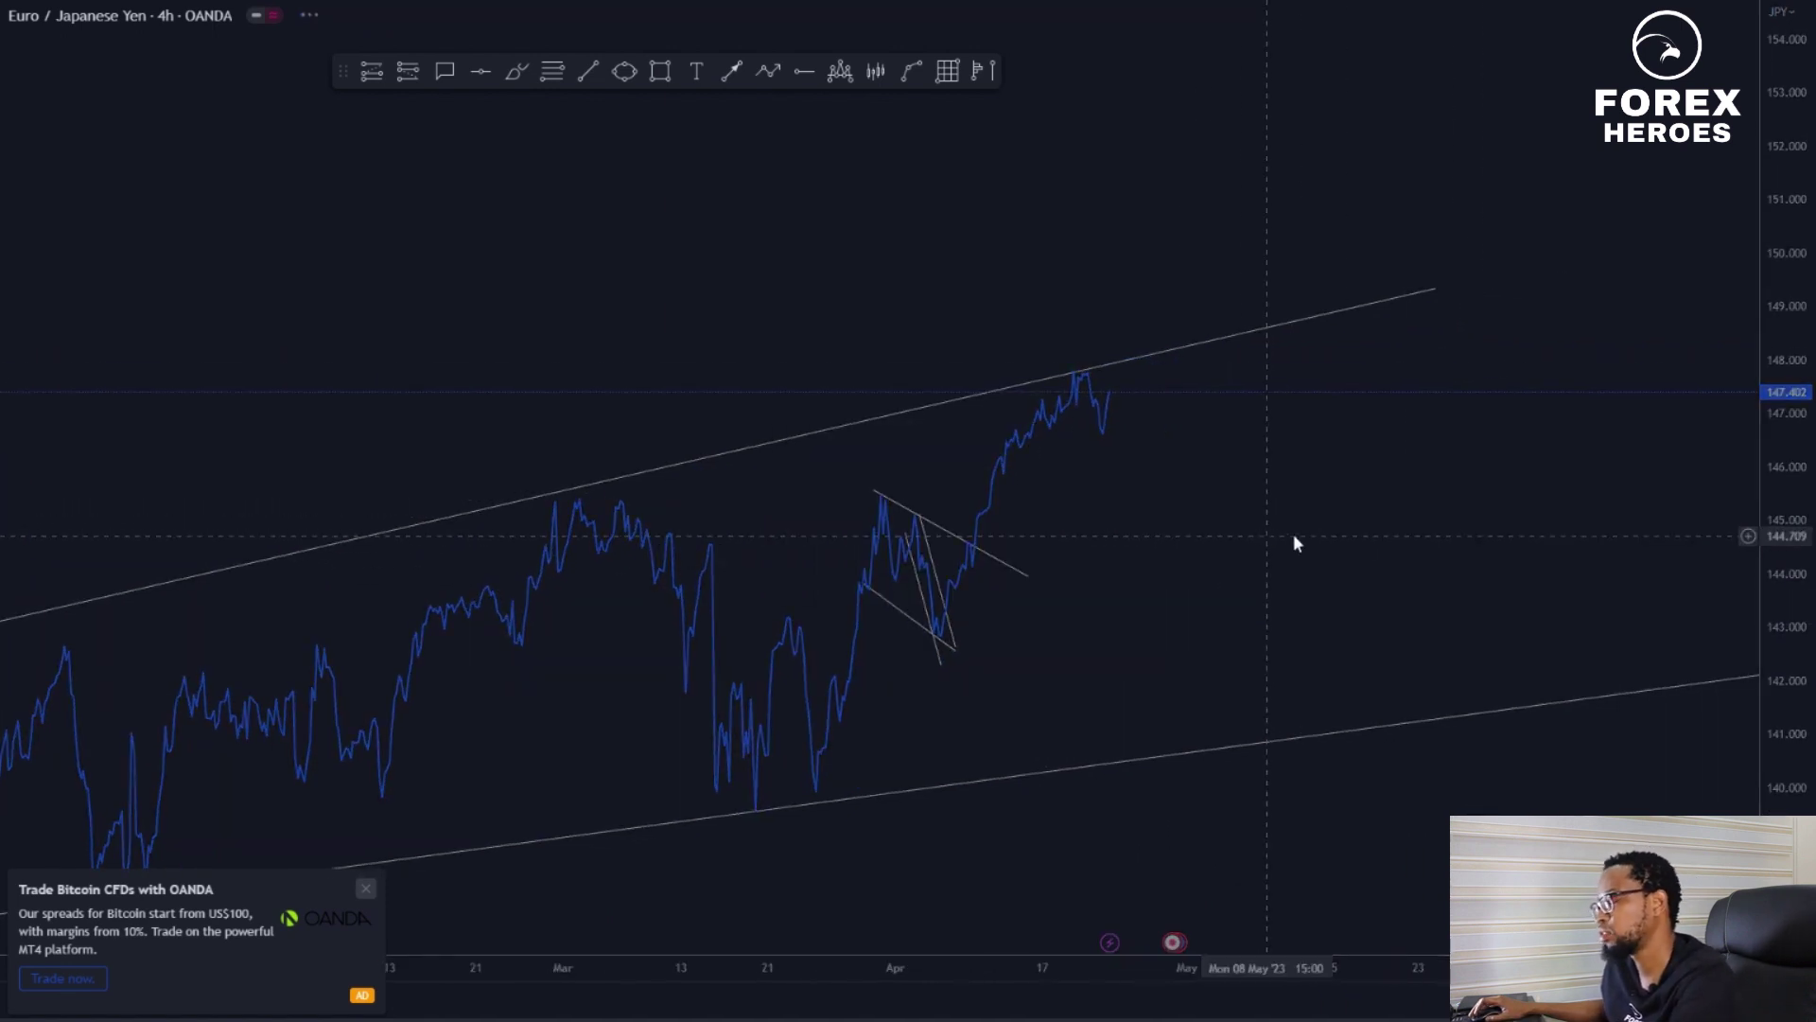
scroll(1403, 522, "down", 6)
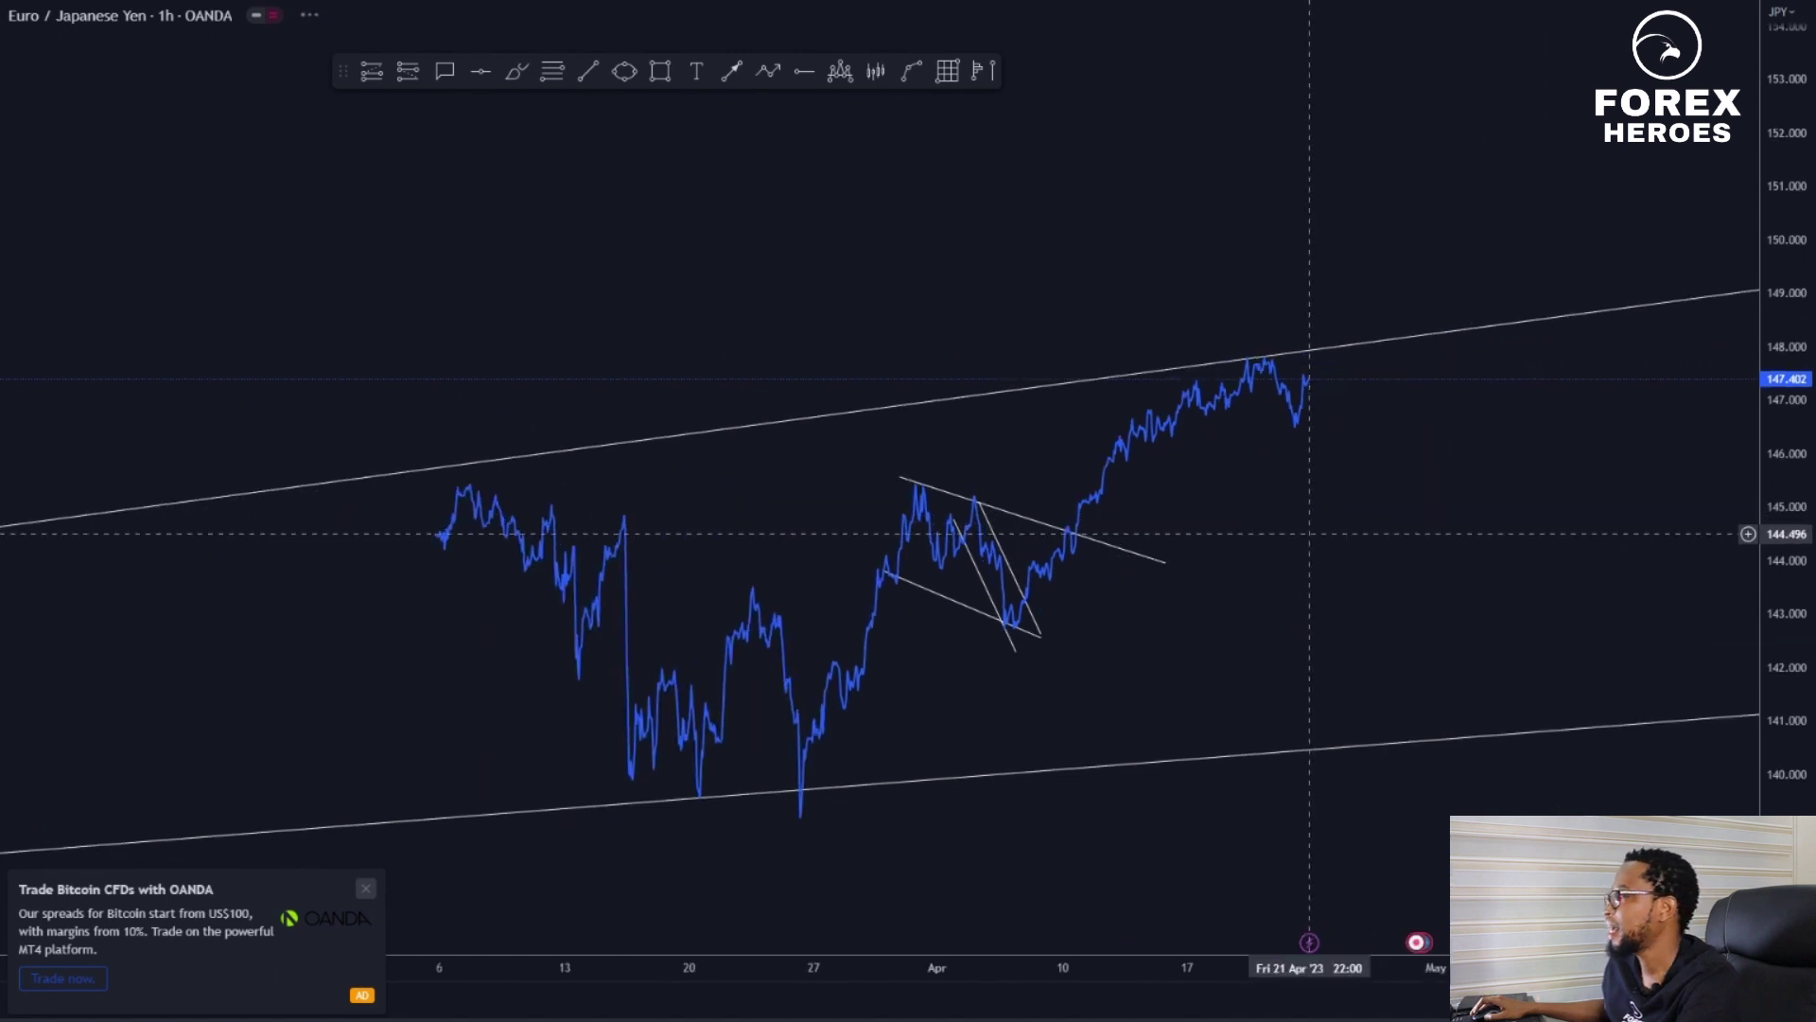
scroll(1379, 477, "down", 2)
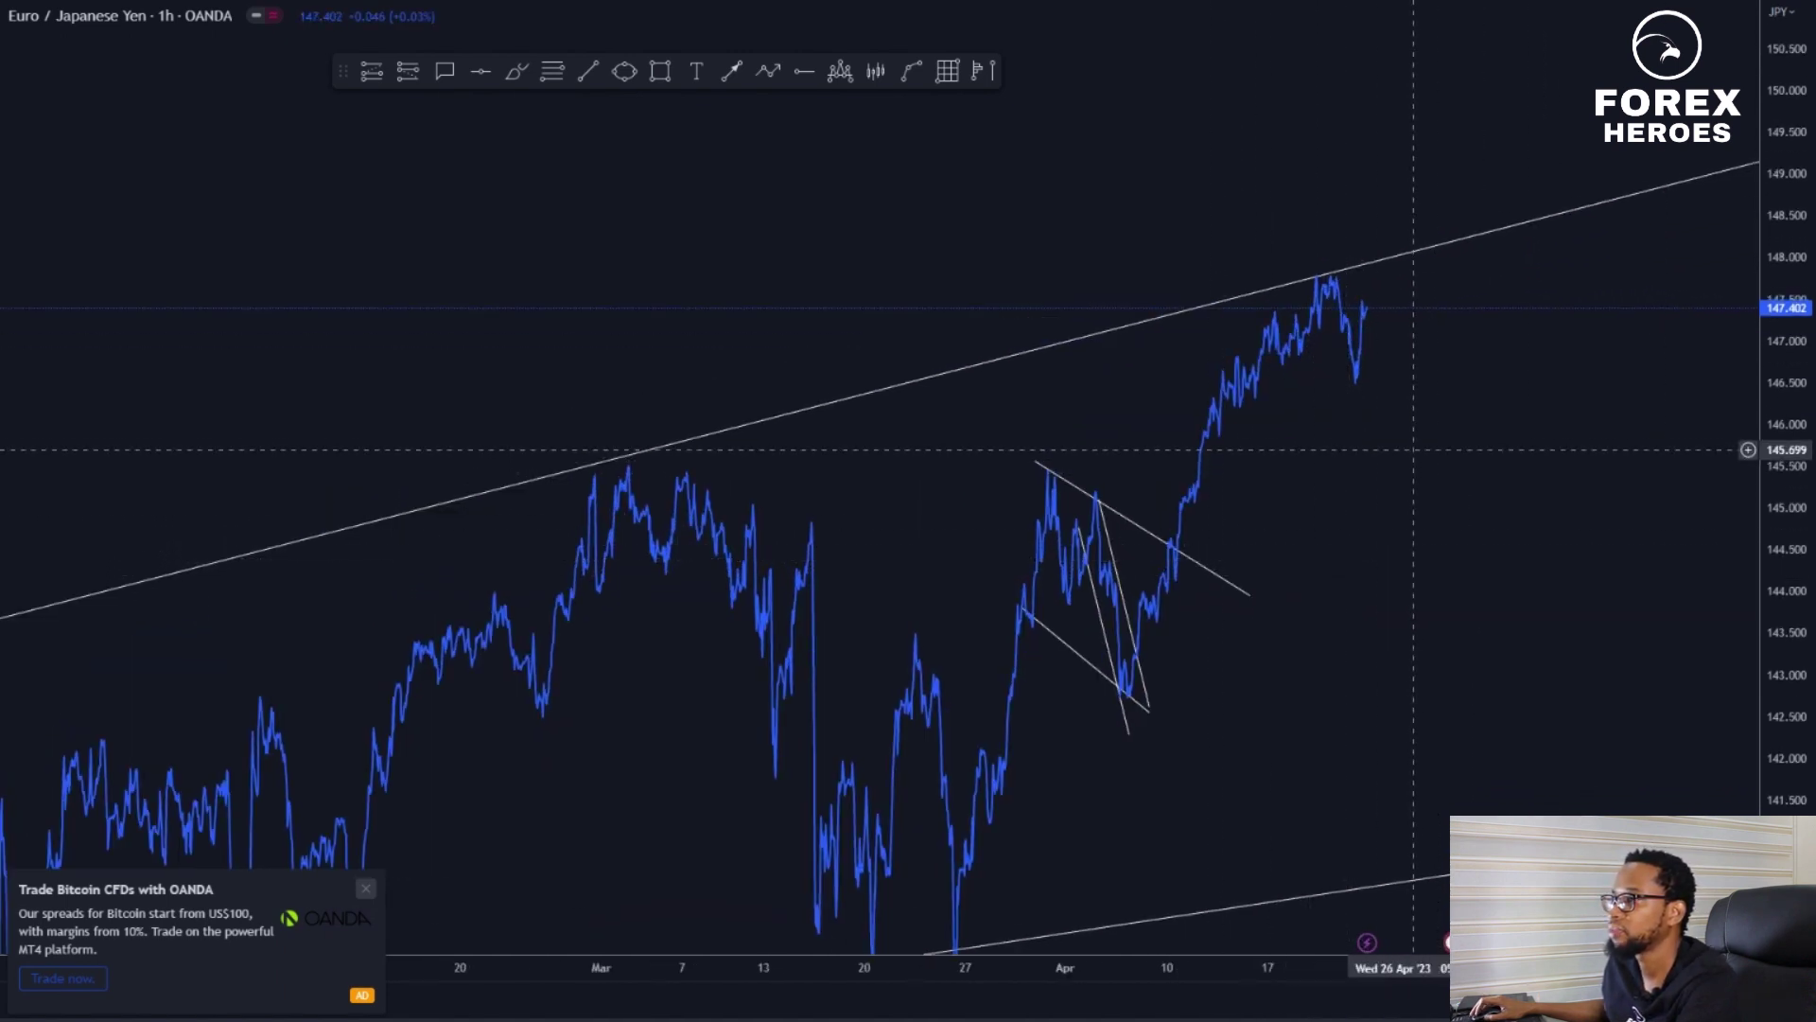
Draw a rising line under the mid-April lows from about 145.81 to 147.64, and copy it over the highs from about 146.13 to 147.95
left_click_drag(1468, 329, 1417, 383)
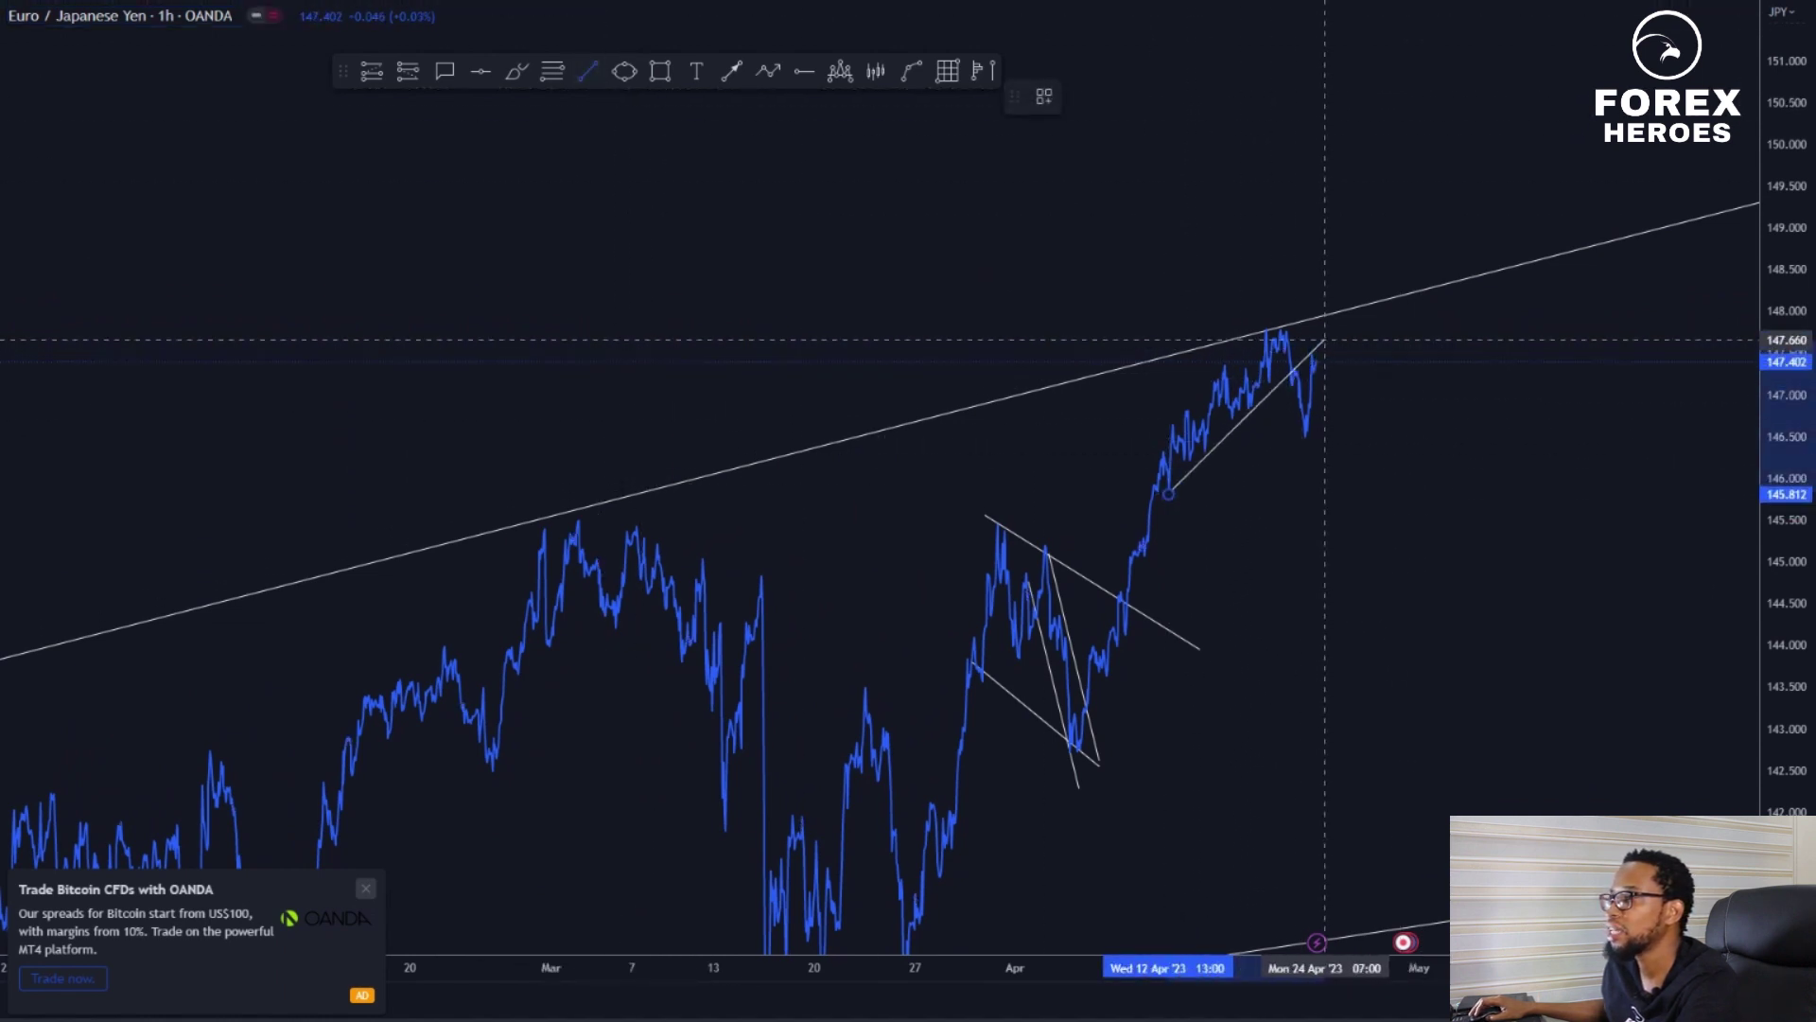
left_click(1318, 341)
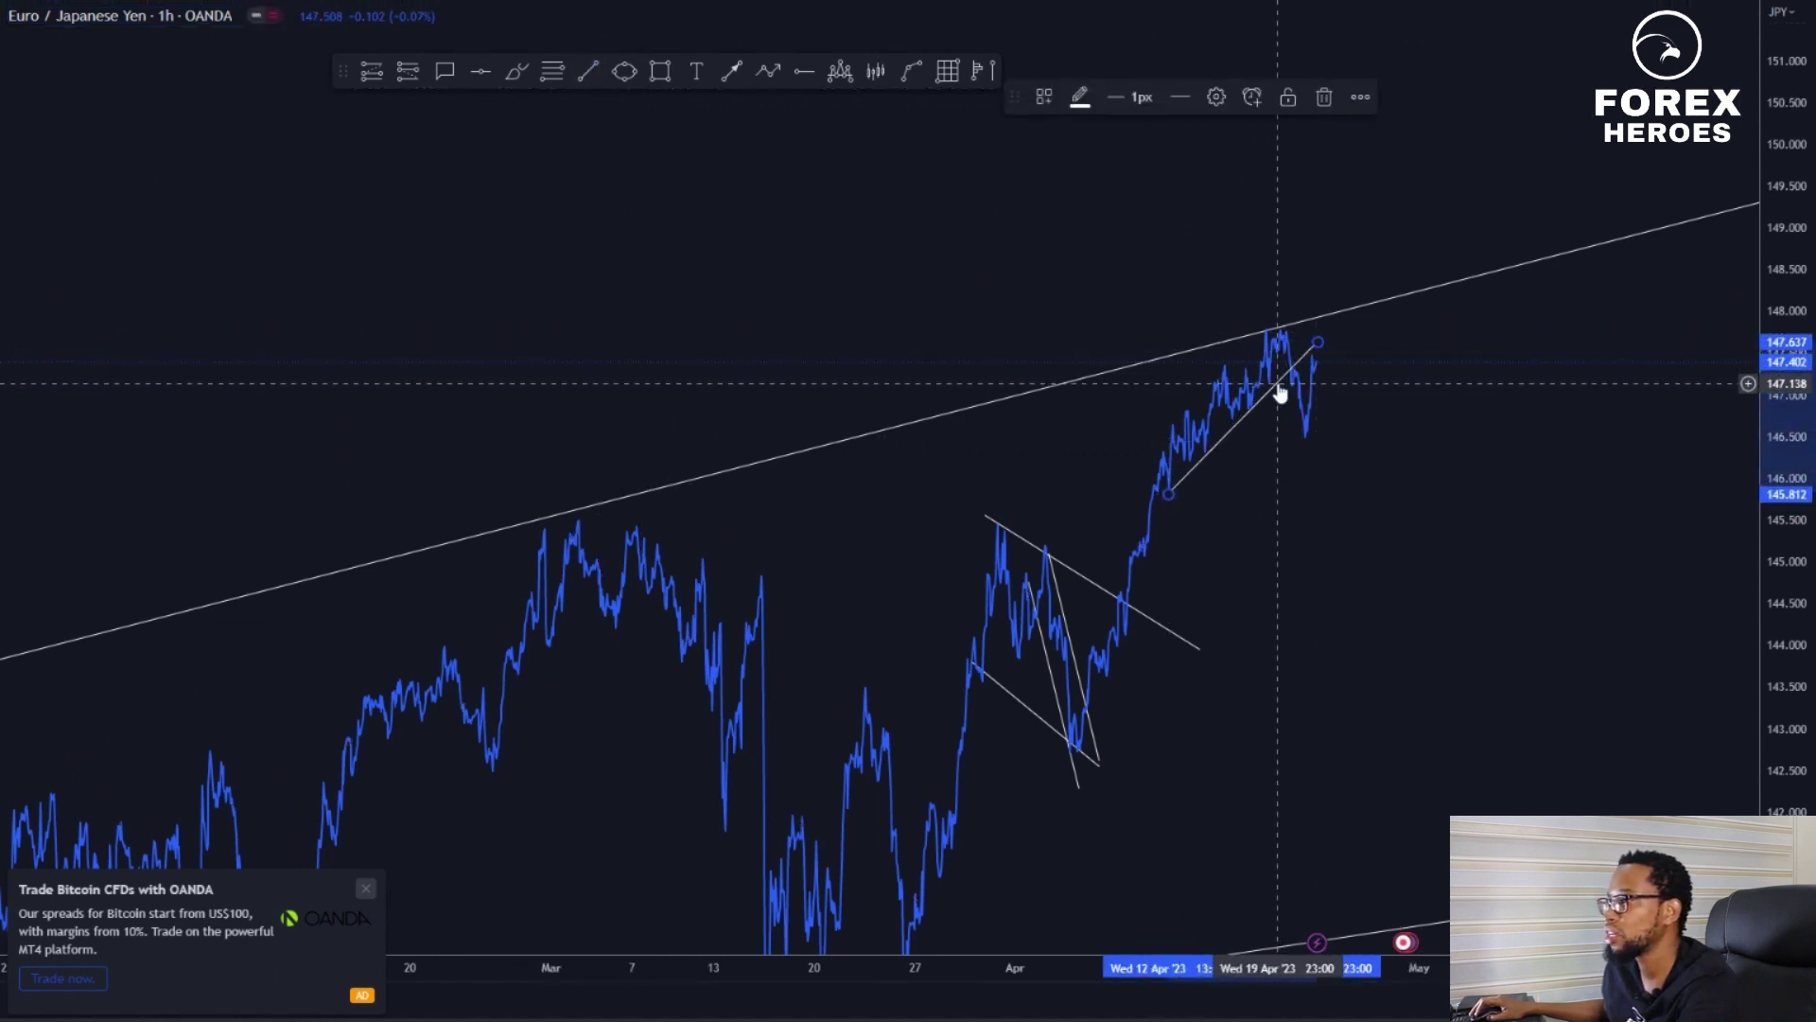
left_click_drag(1280, 392, 1229, 346)
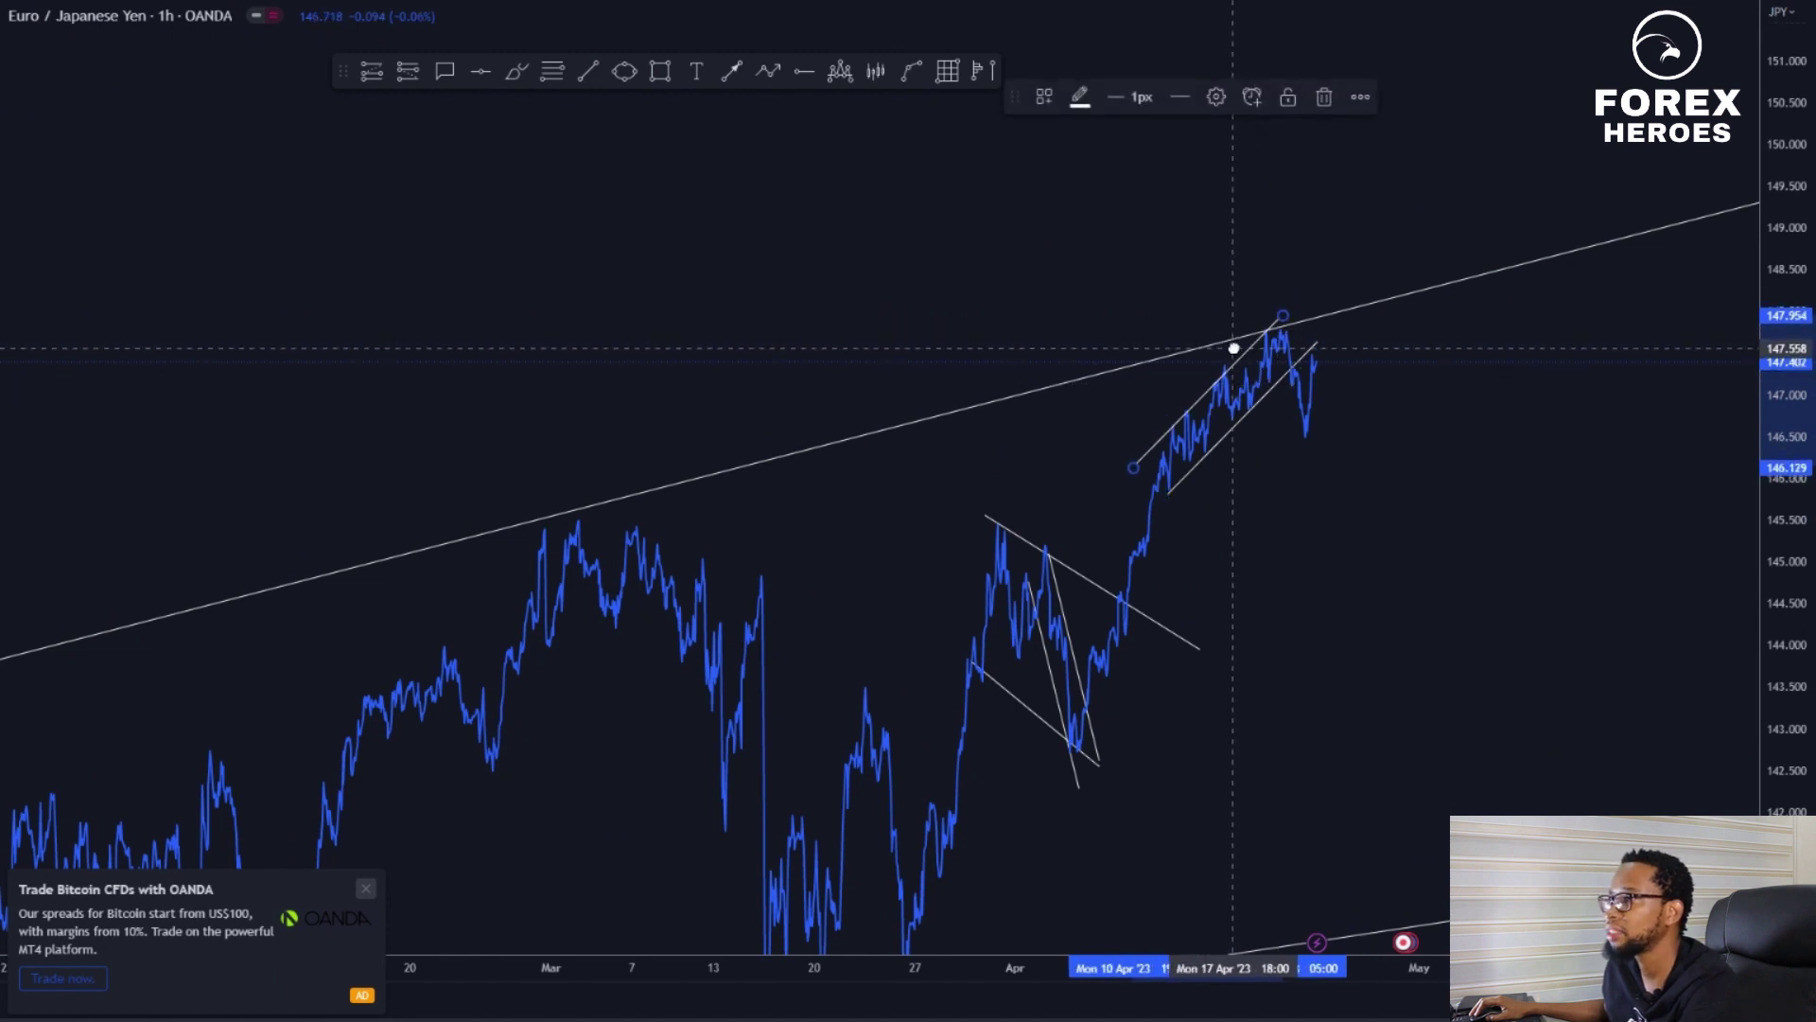
Adjust the mid-April channel: raise the upper line's start to about 146.41 and stretch the lower line from about 145.7 to 147.7
left_click(1146, 456)
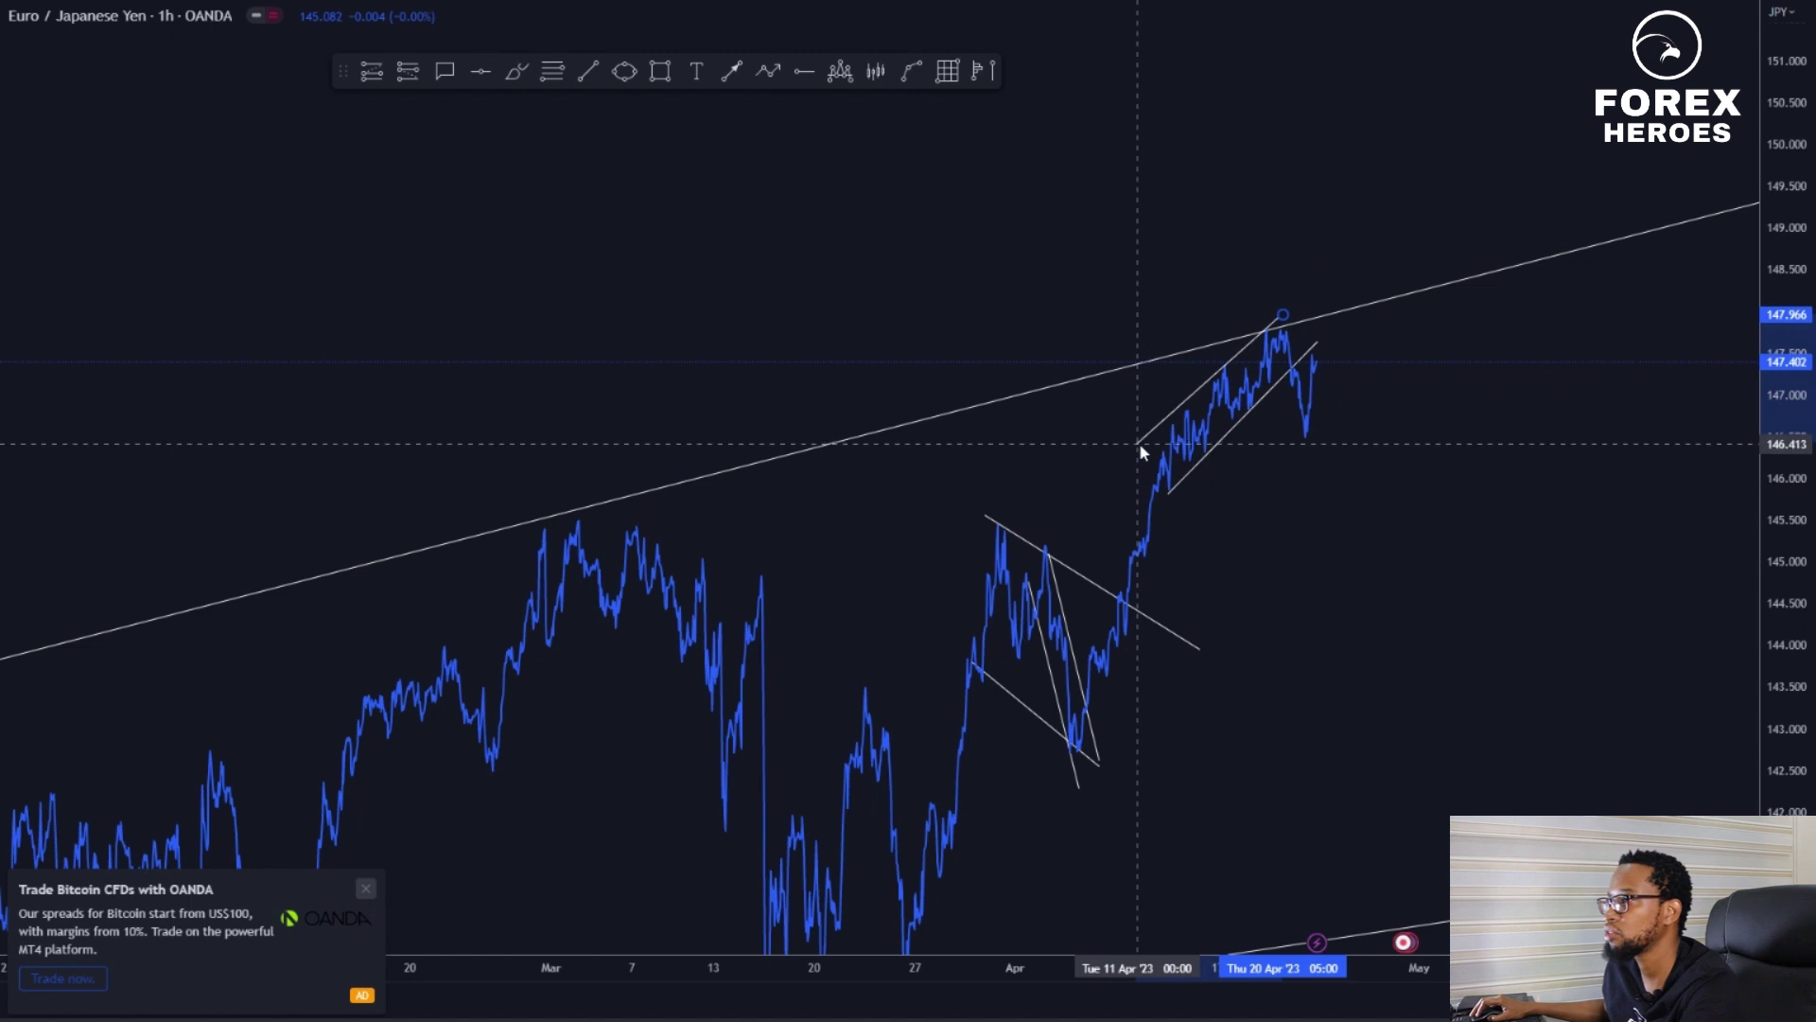
left_click_drag(1371, 563, 1363, 560)
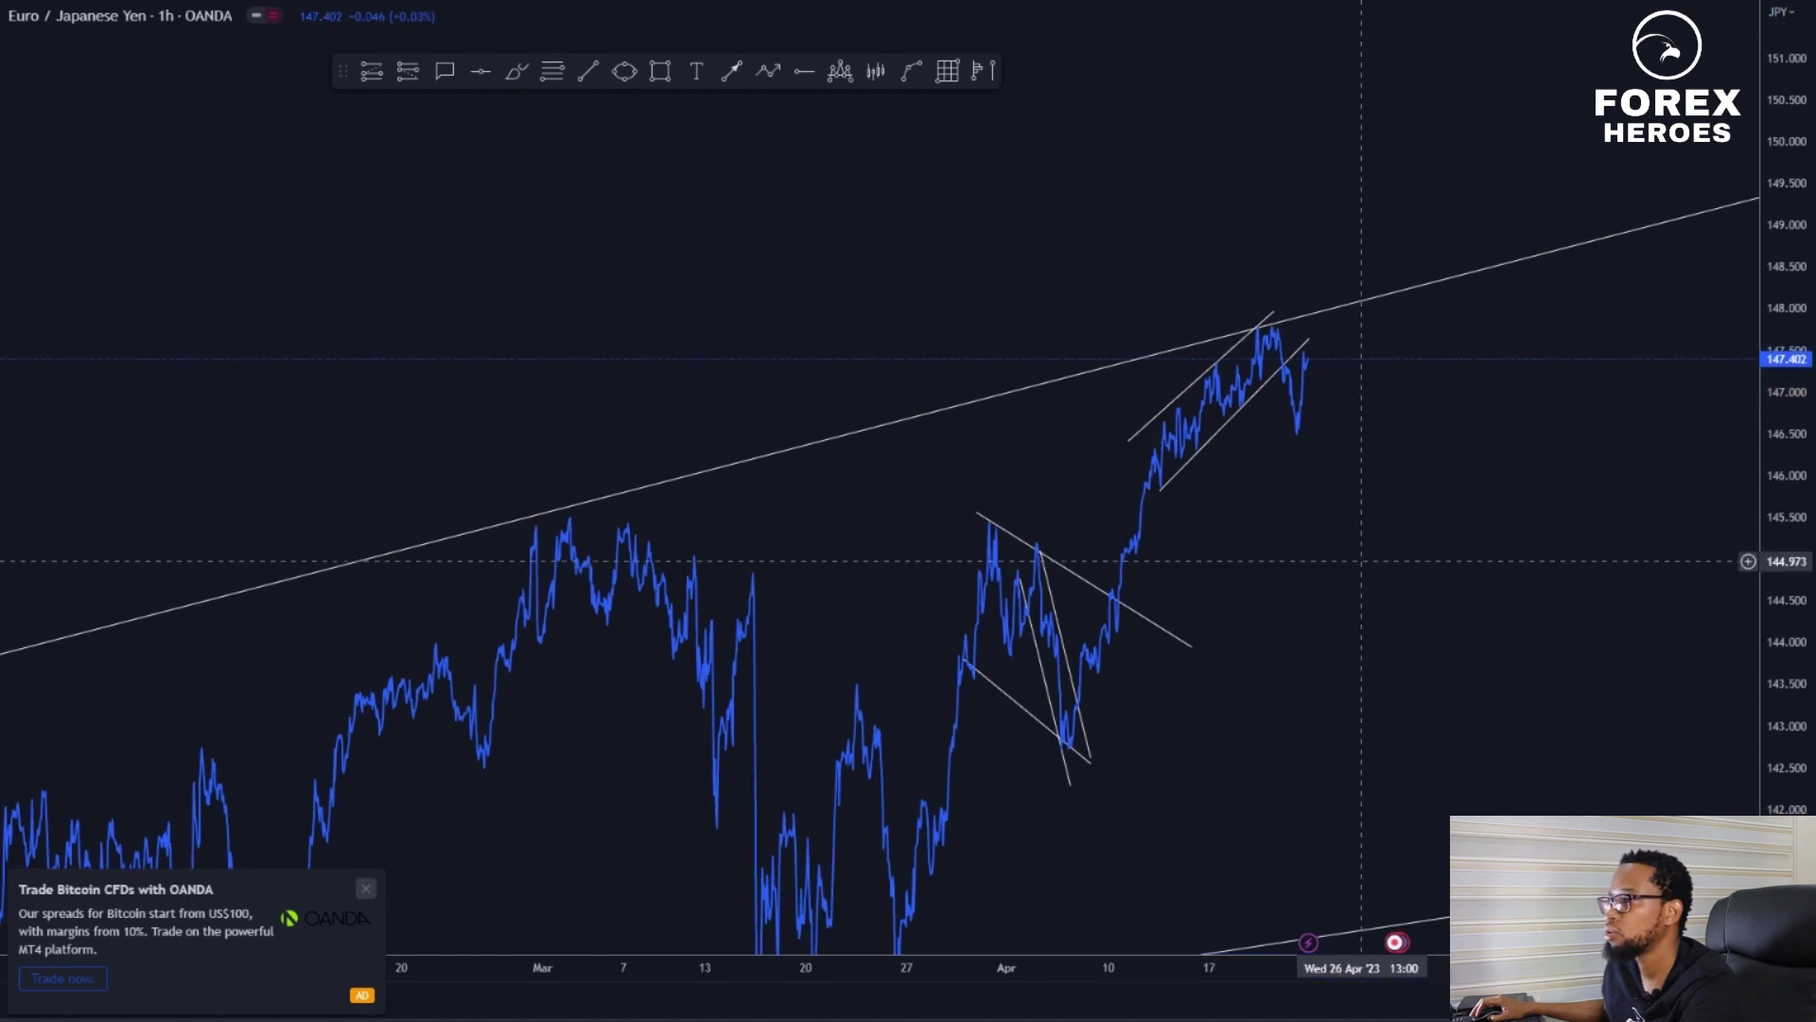
left_click_drag(1160, 492, 1148, 503)
left_click(1422, 478)
left_click_drag(1310, 339, 1317, 329)
left_click(1352, 335)
scroll(1784, 312, "up", 2)
left_click_drag(1783, 305, 1442, 465)
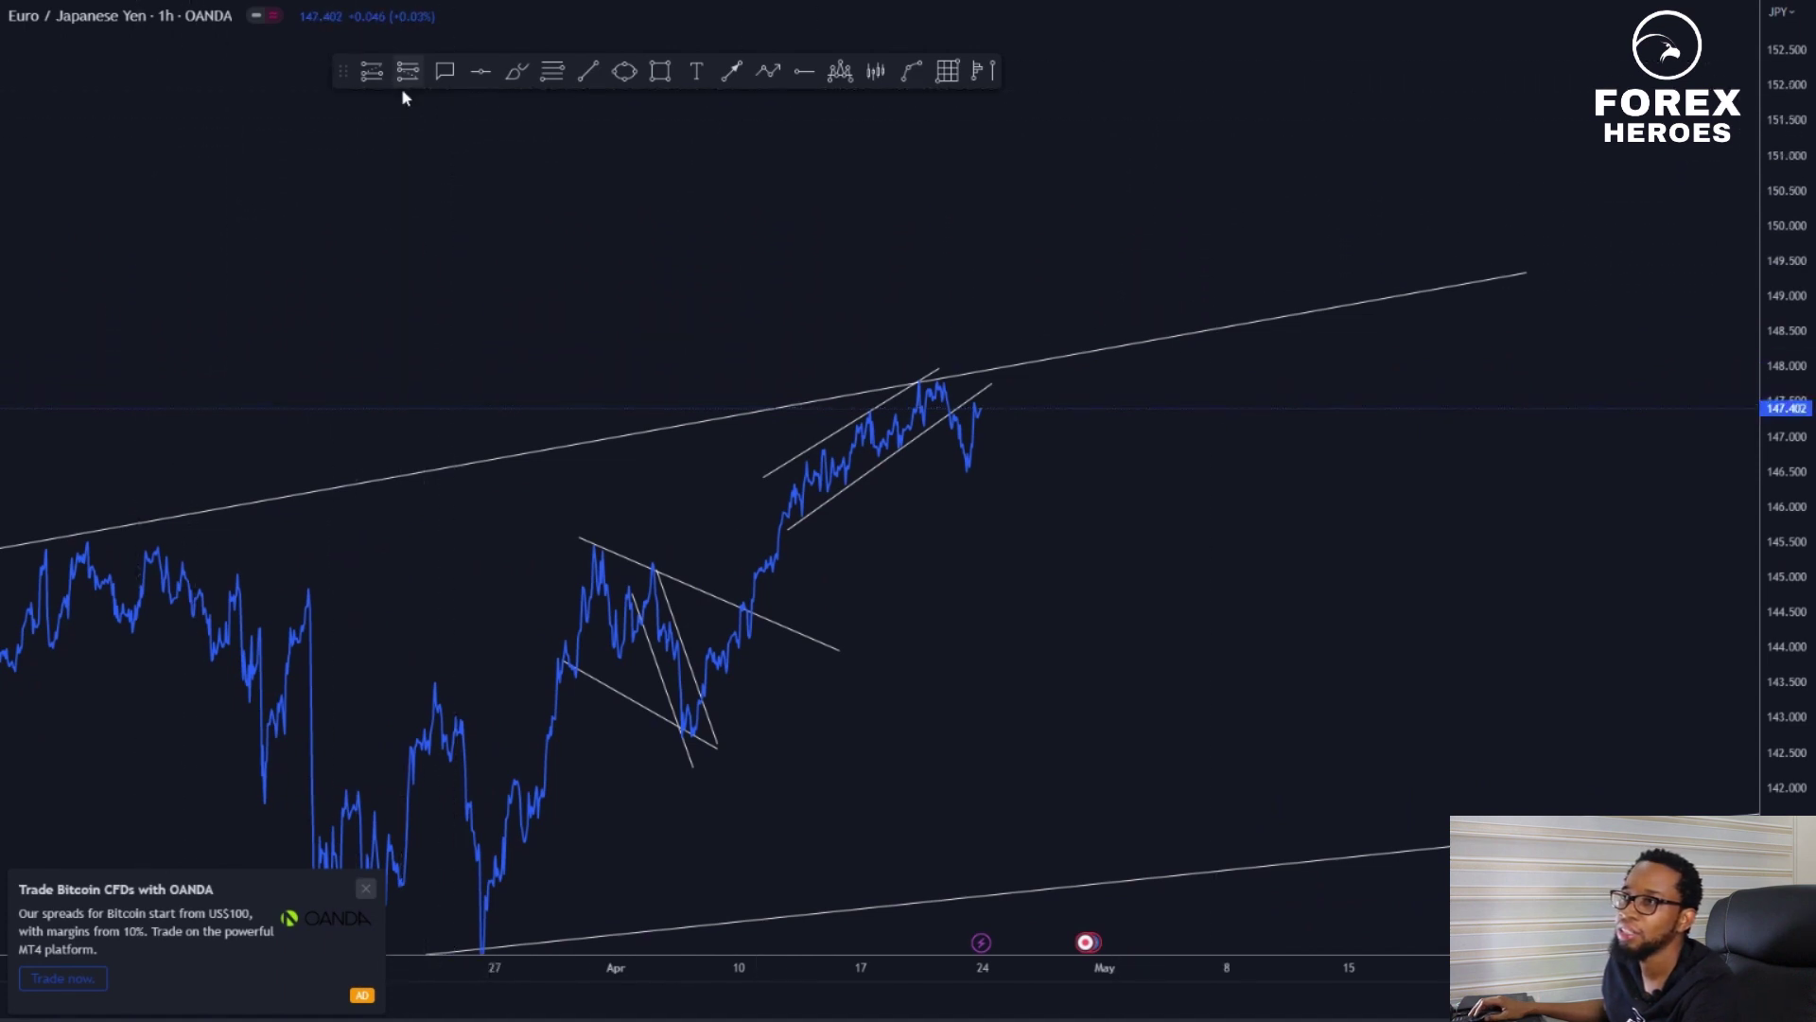
Place a narrow short position on 24 April 2023 with entry at 147.405, stop at 148.186 and target at 140.521 on the lower trend line
left_click(372, 71)
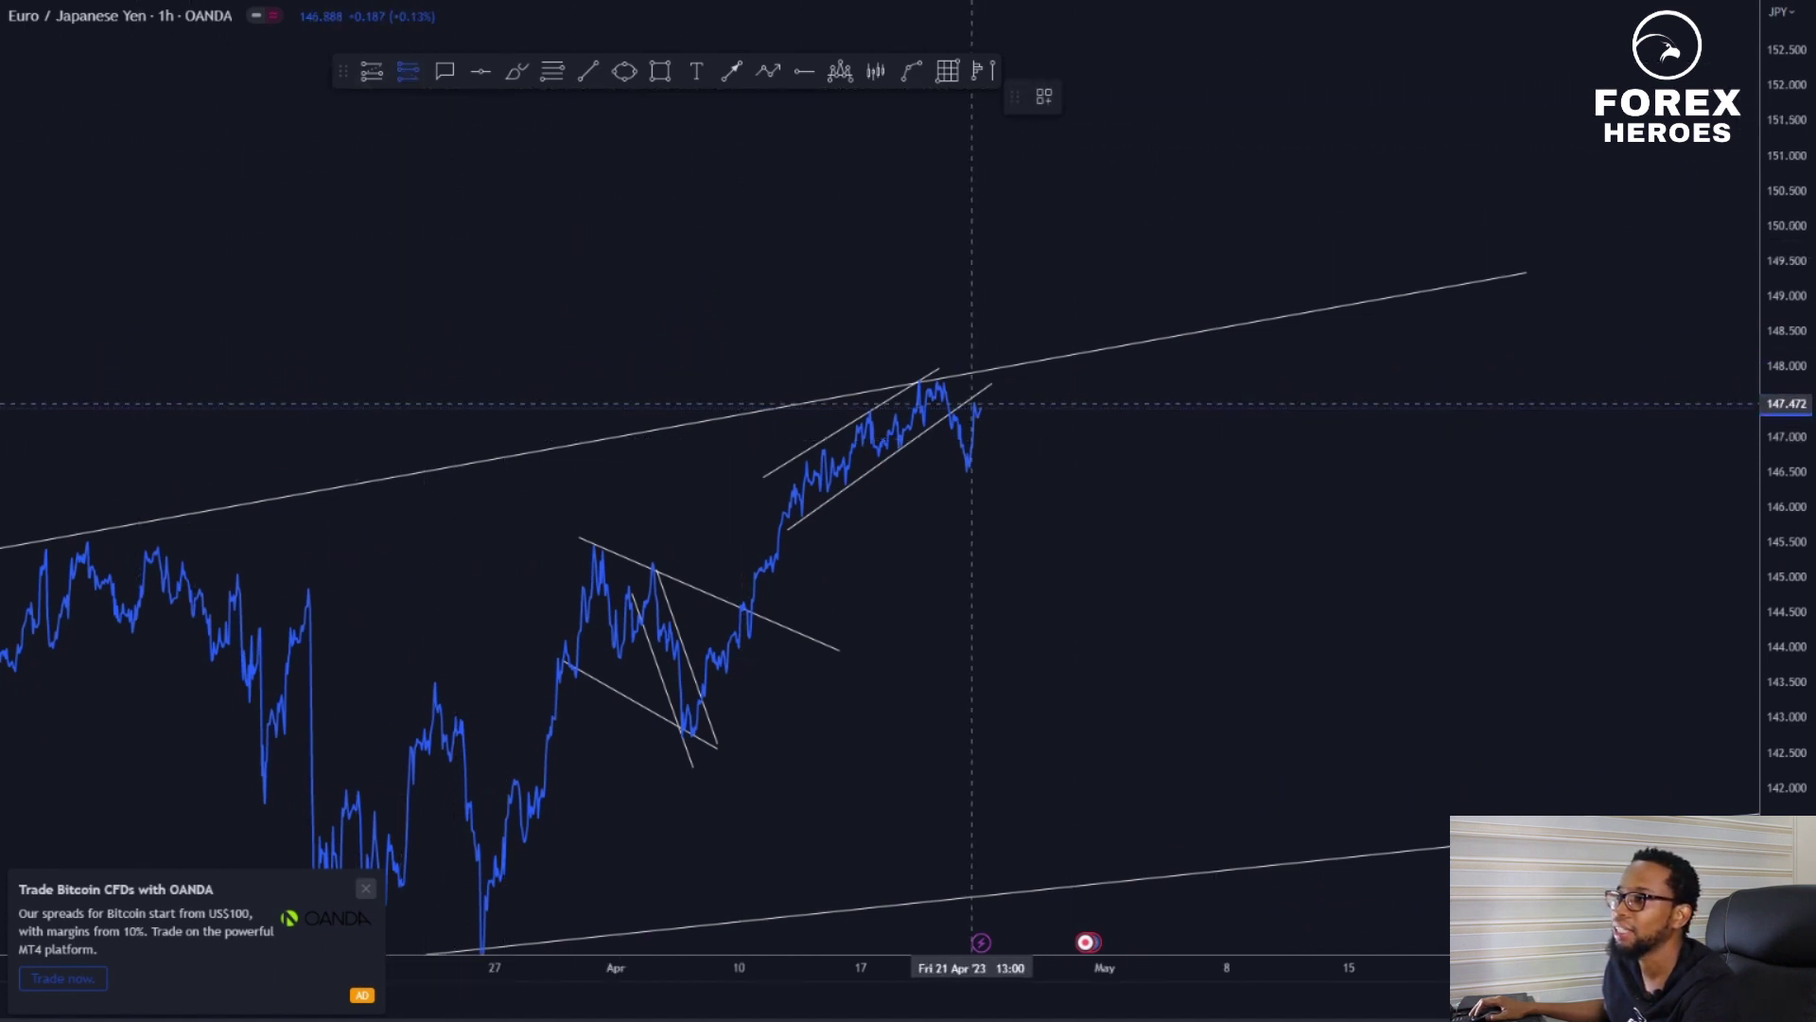
left_click(984, 408)
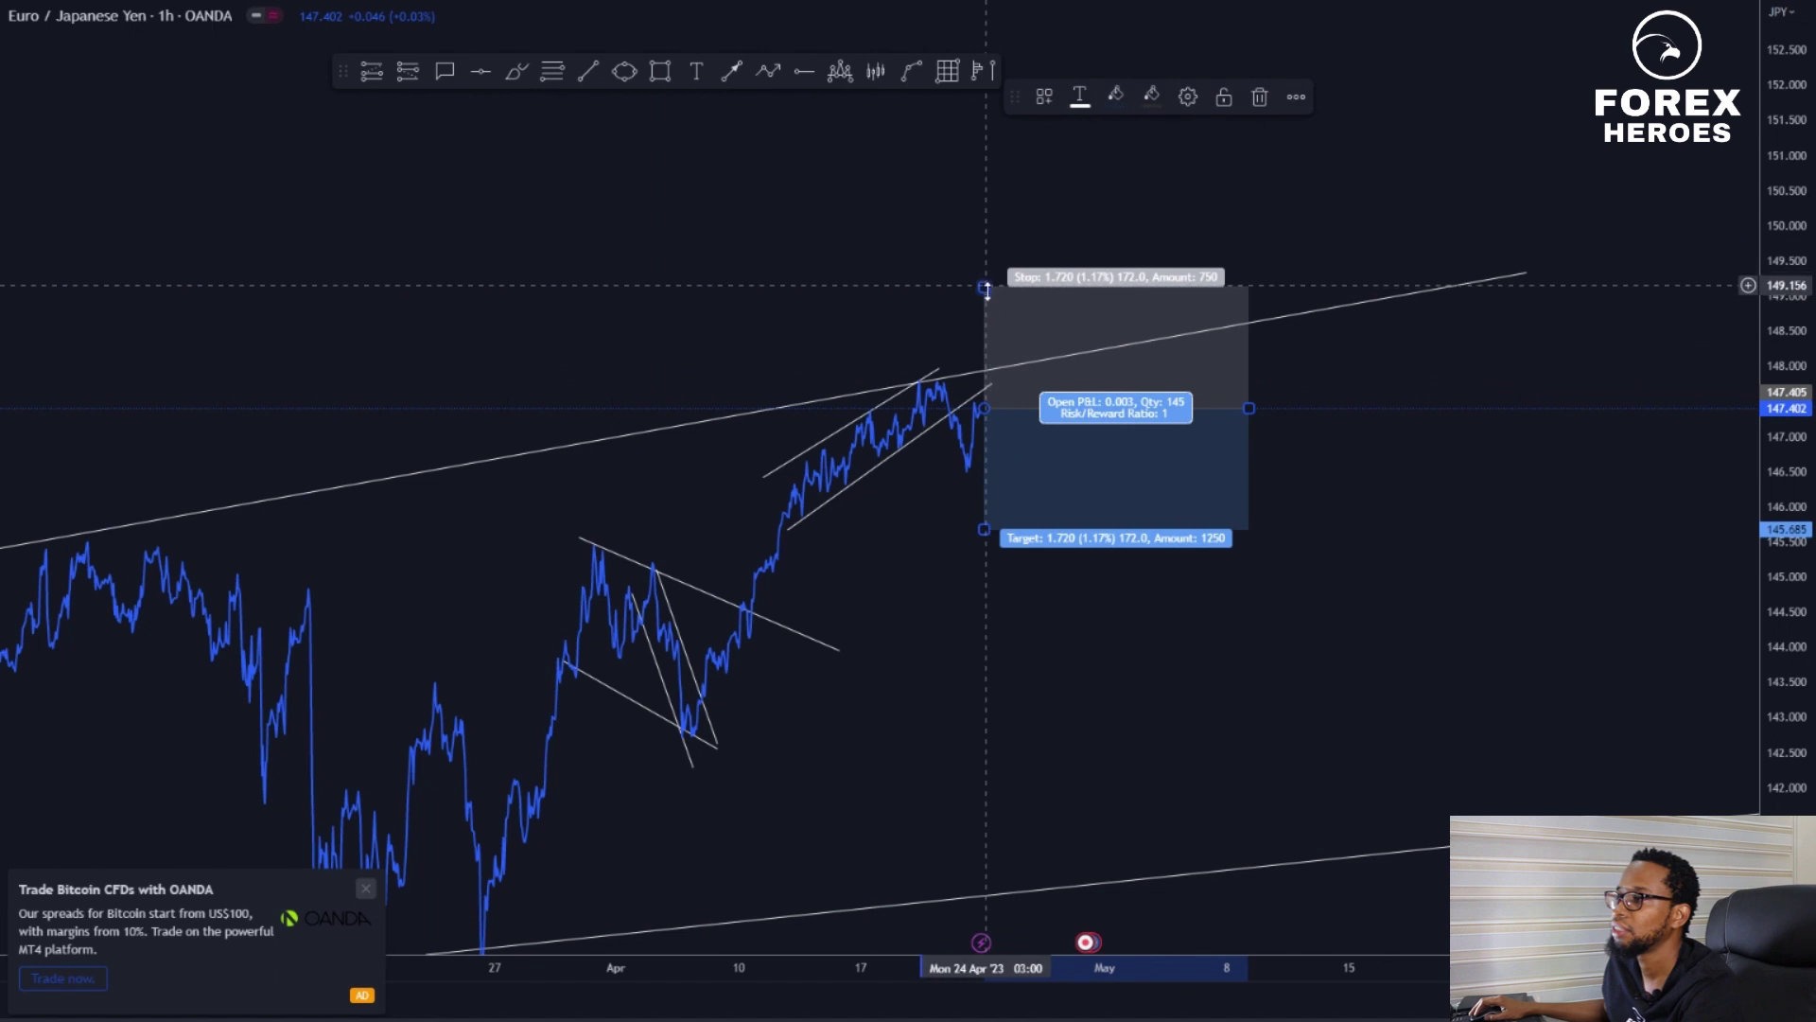
left_click_drag(987, 289, 987, 353)
left_click_drag(1249, 407, 1064, 408)
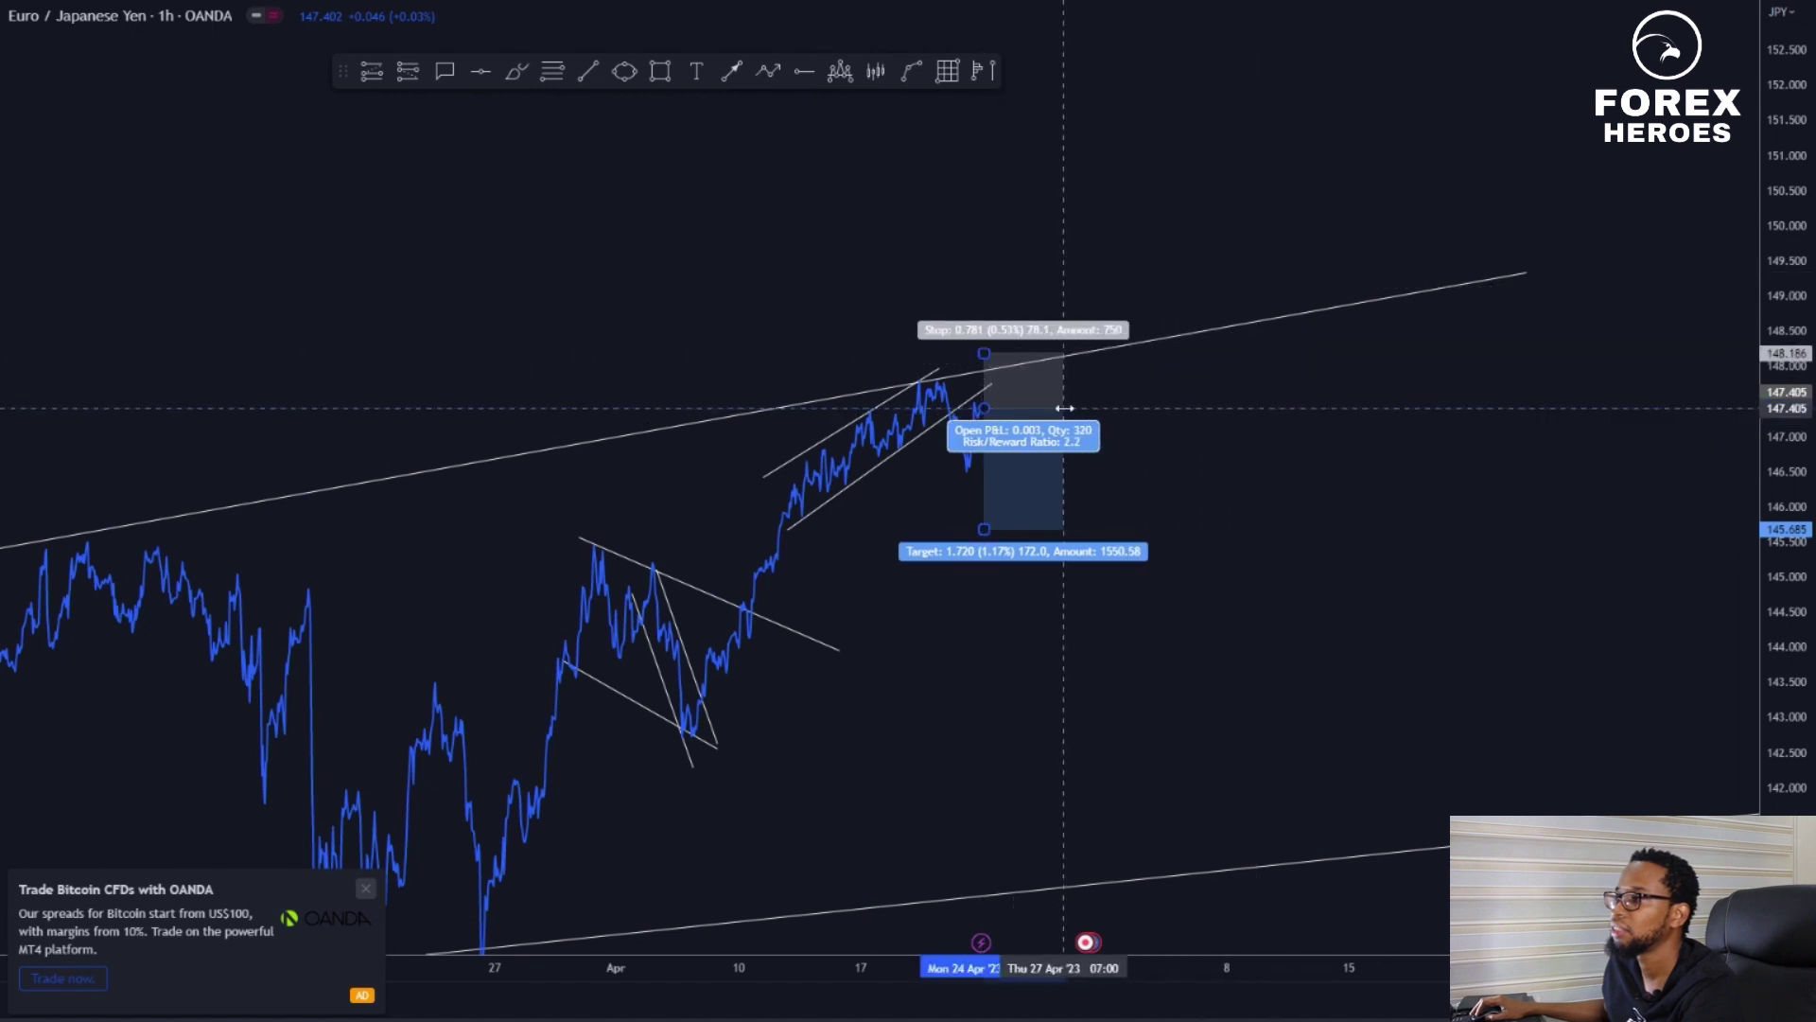
left_click(1196, 409)
scroll(1220, 409, "down", 3)
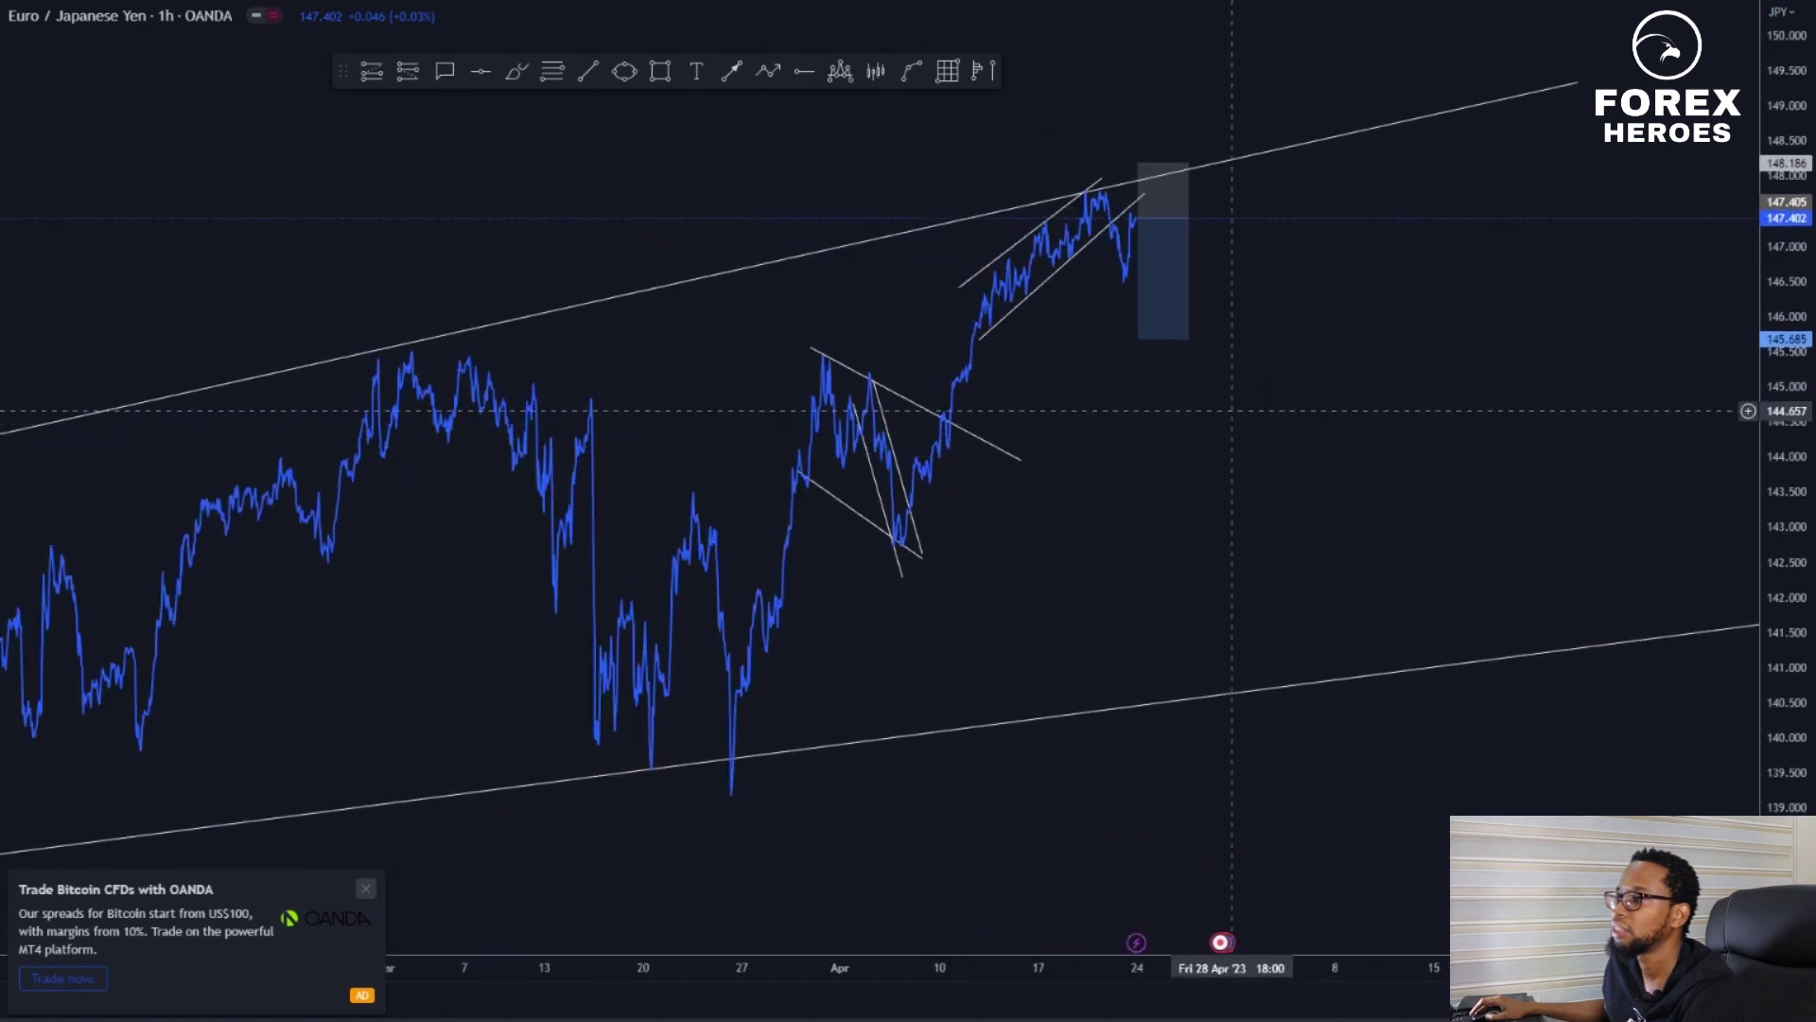
left_click_drag(1138, 337, 1148, 702)
left_click(1246, 569)
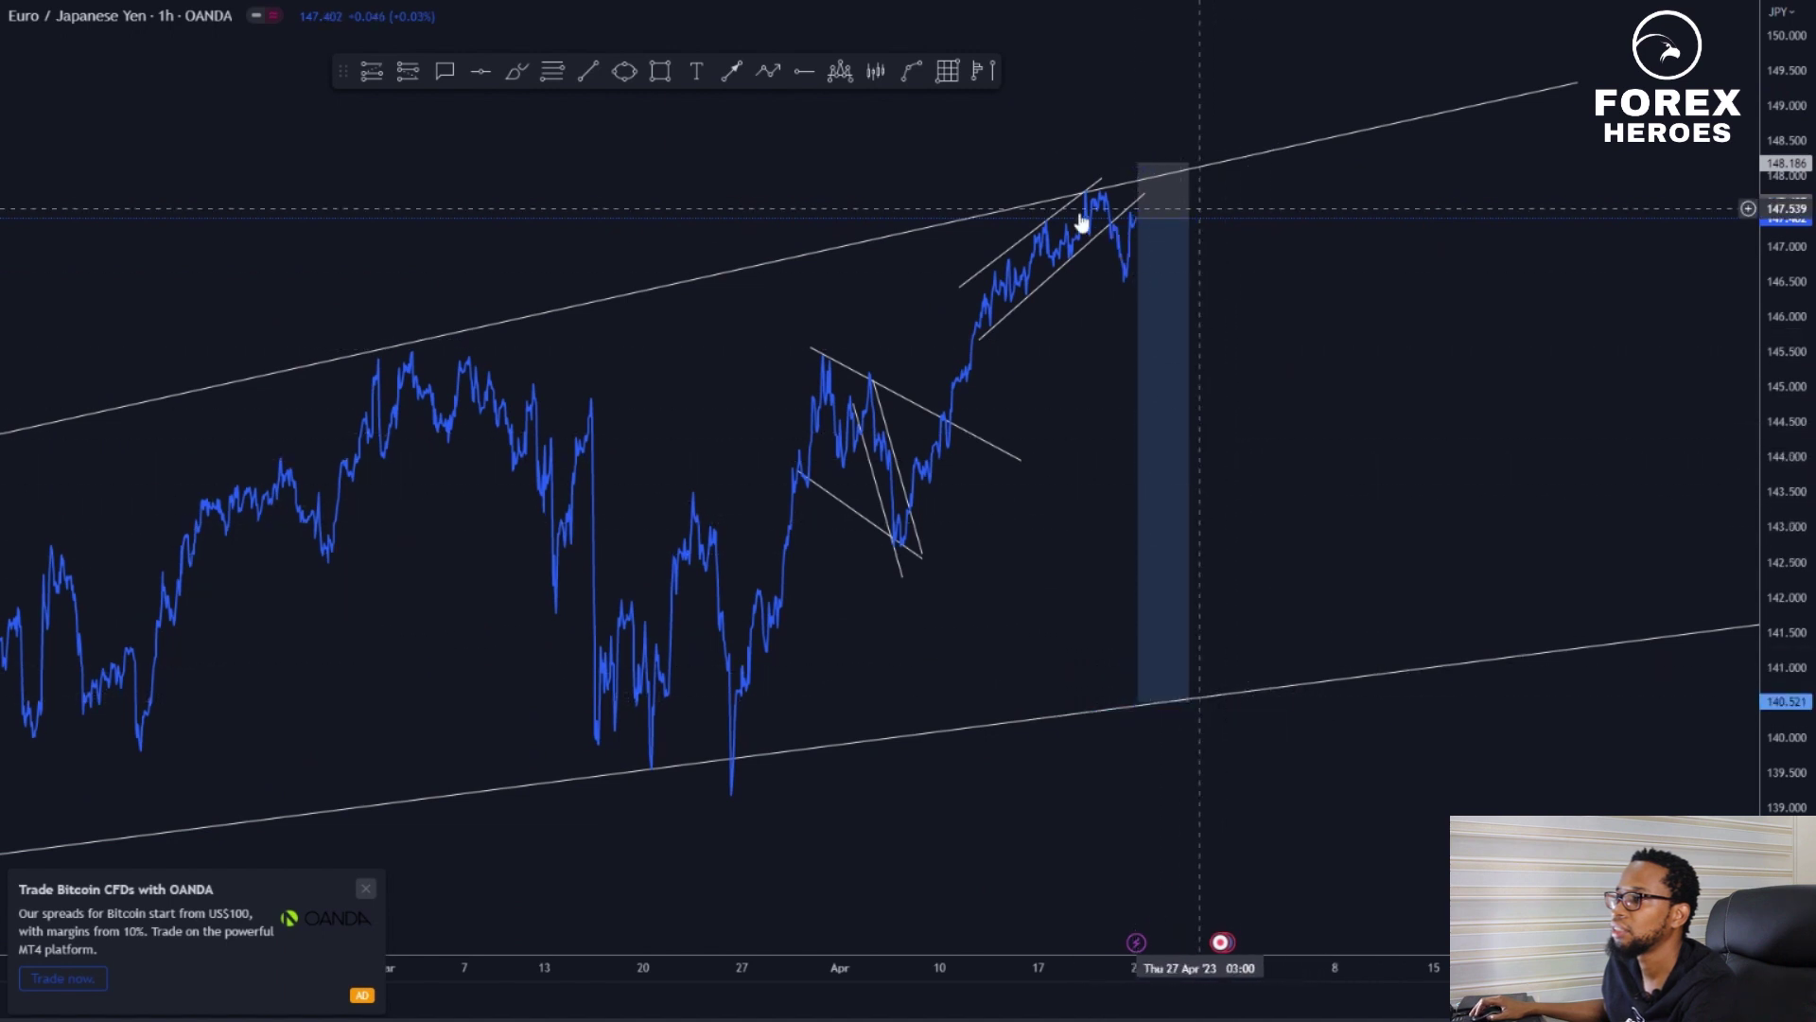
Shorten the large channel's lower line to end at about 141.84 and extend the start of its upper line slightly earlier
left_click_drag(1378, 527, 1386, 656)
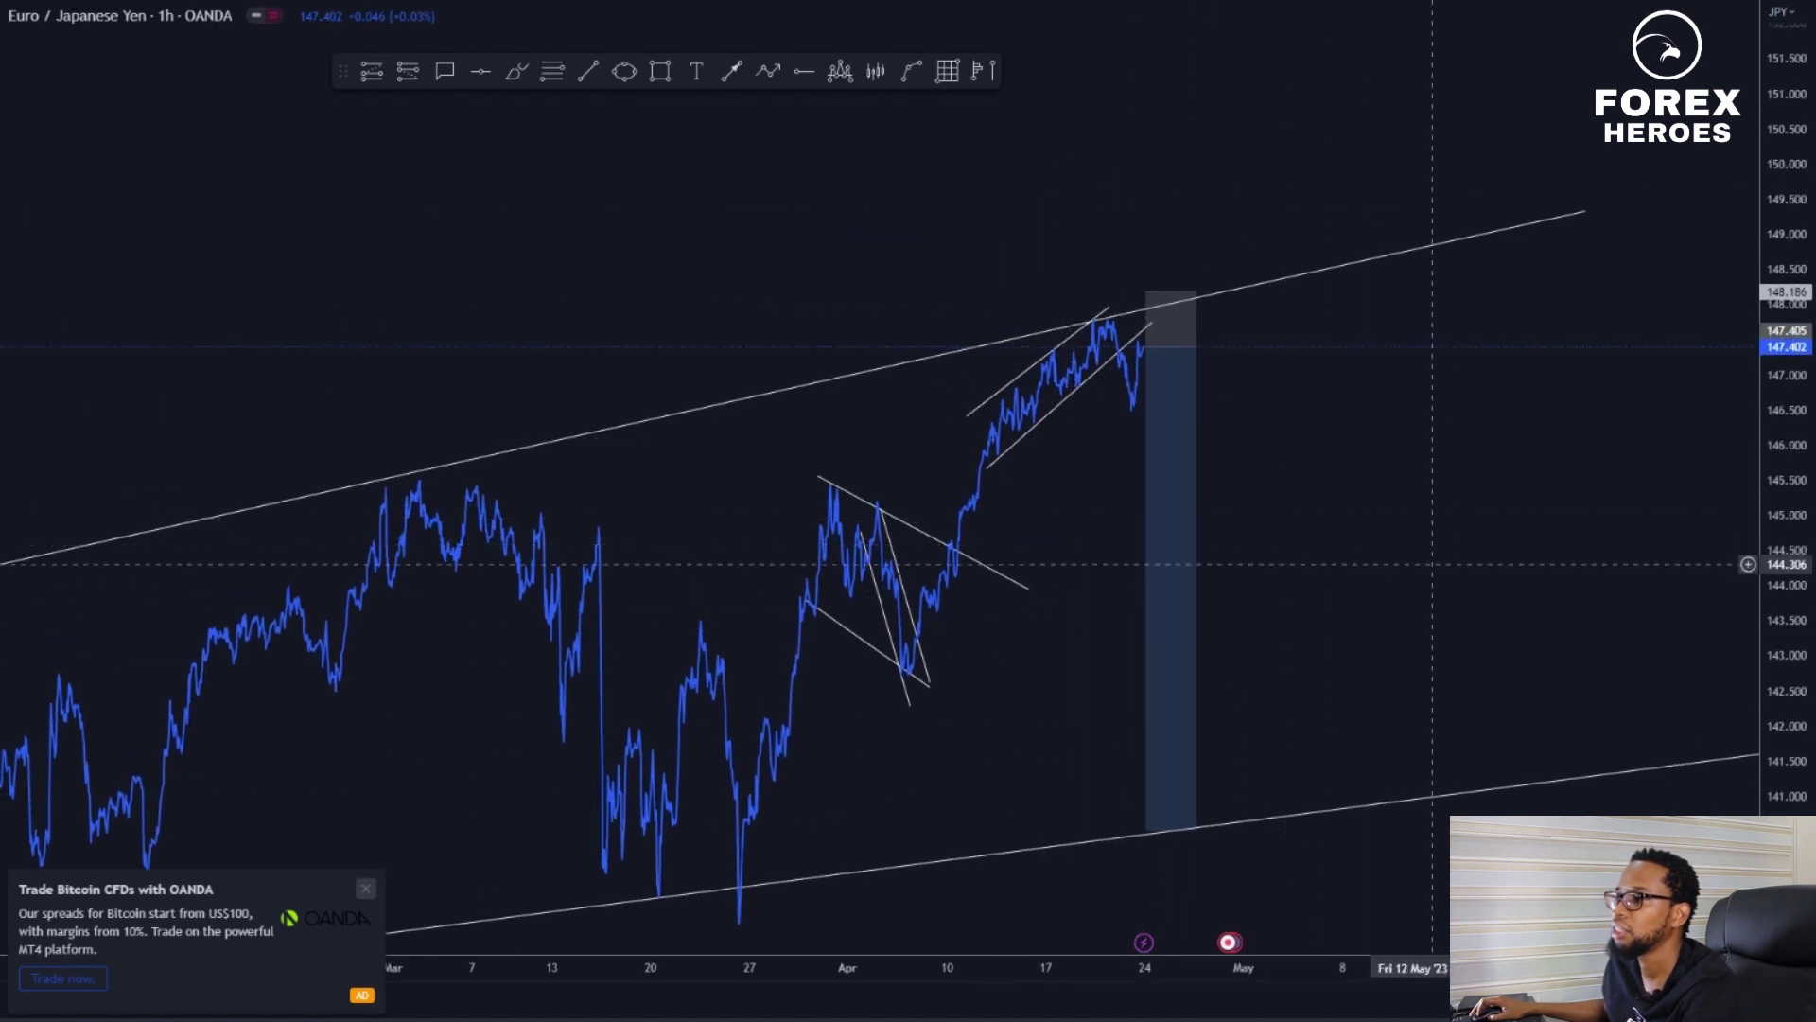
left_click_drag(1492, 590, 1248, 243)
scroll(1256, 270, "down", 5)
left_click_drag(1096, 414, 1016, 412)
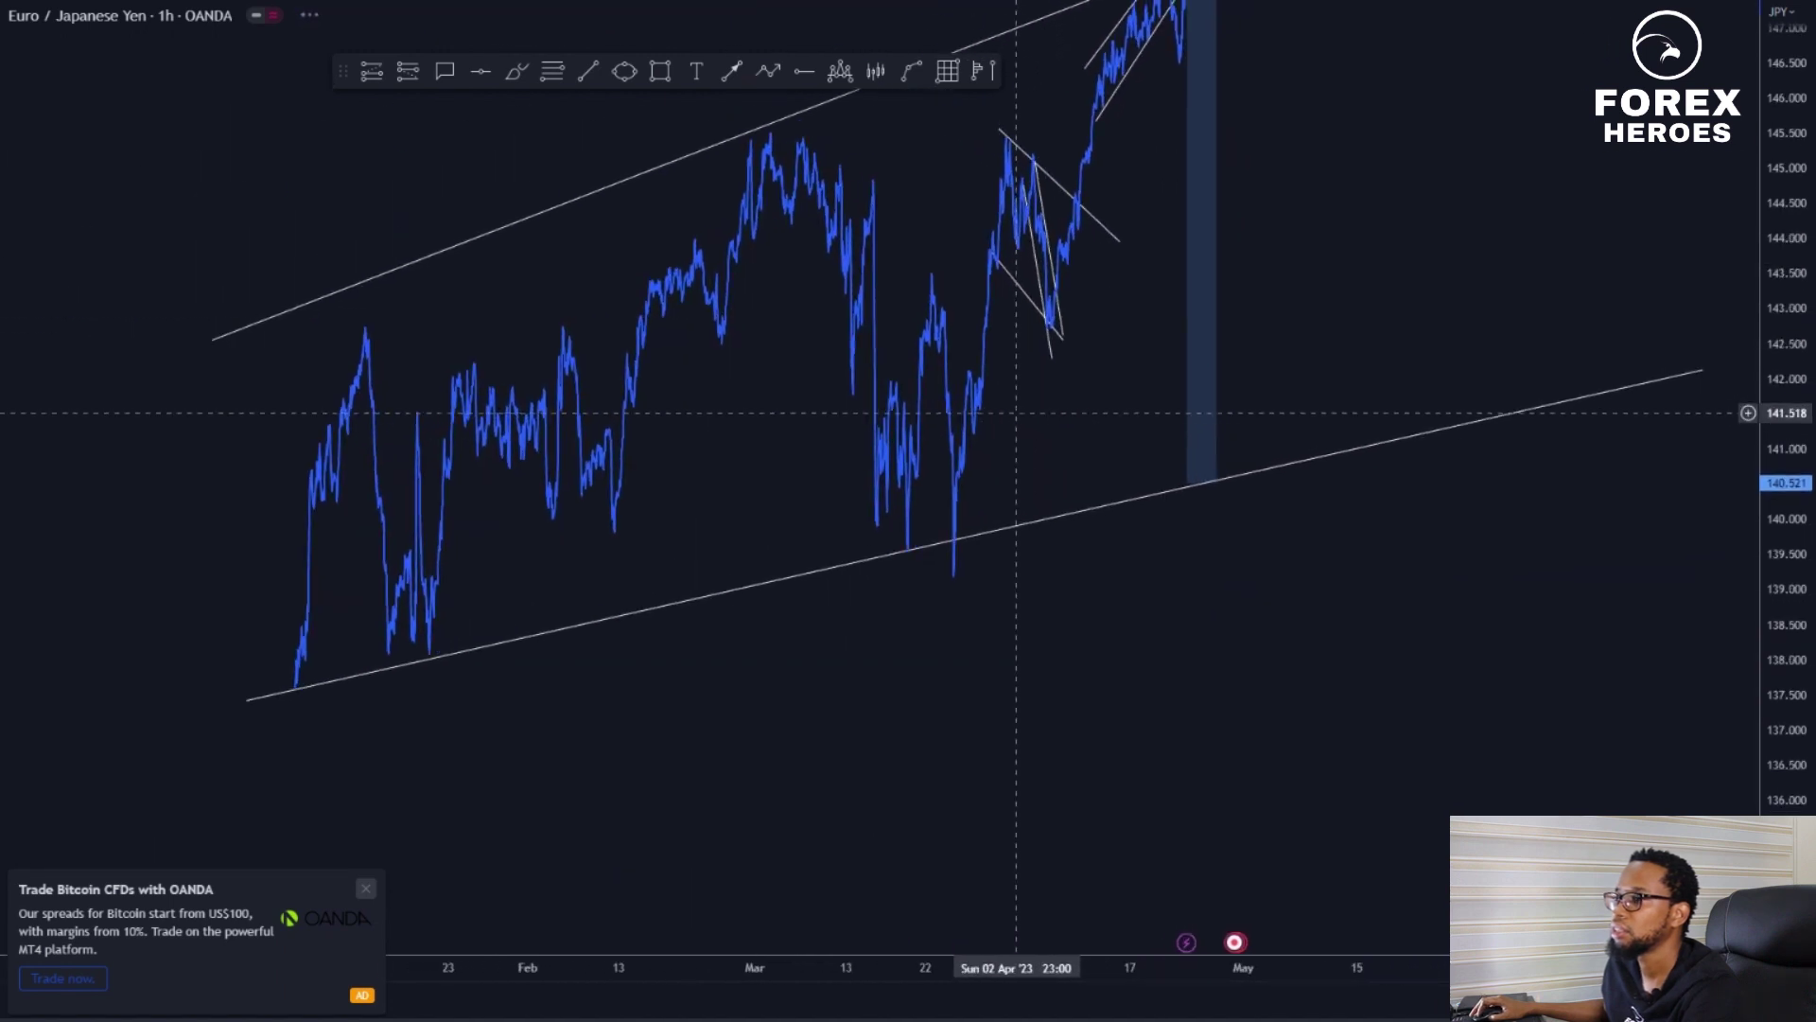
left_click_drag(1339, 274, 1311, 302)
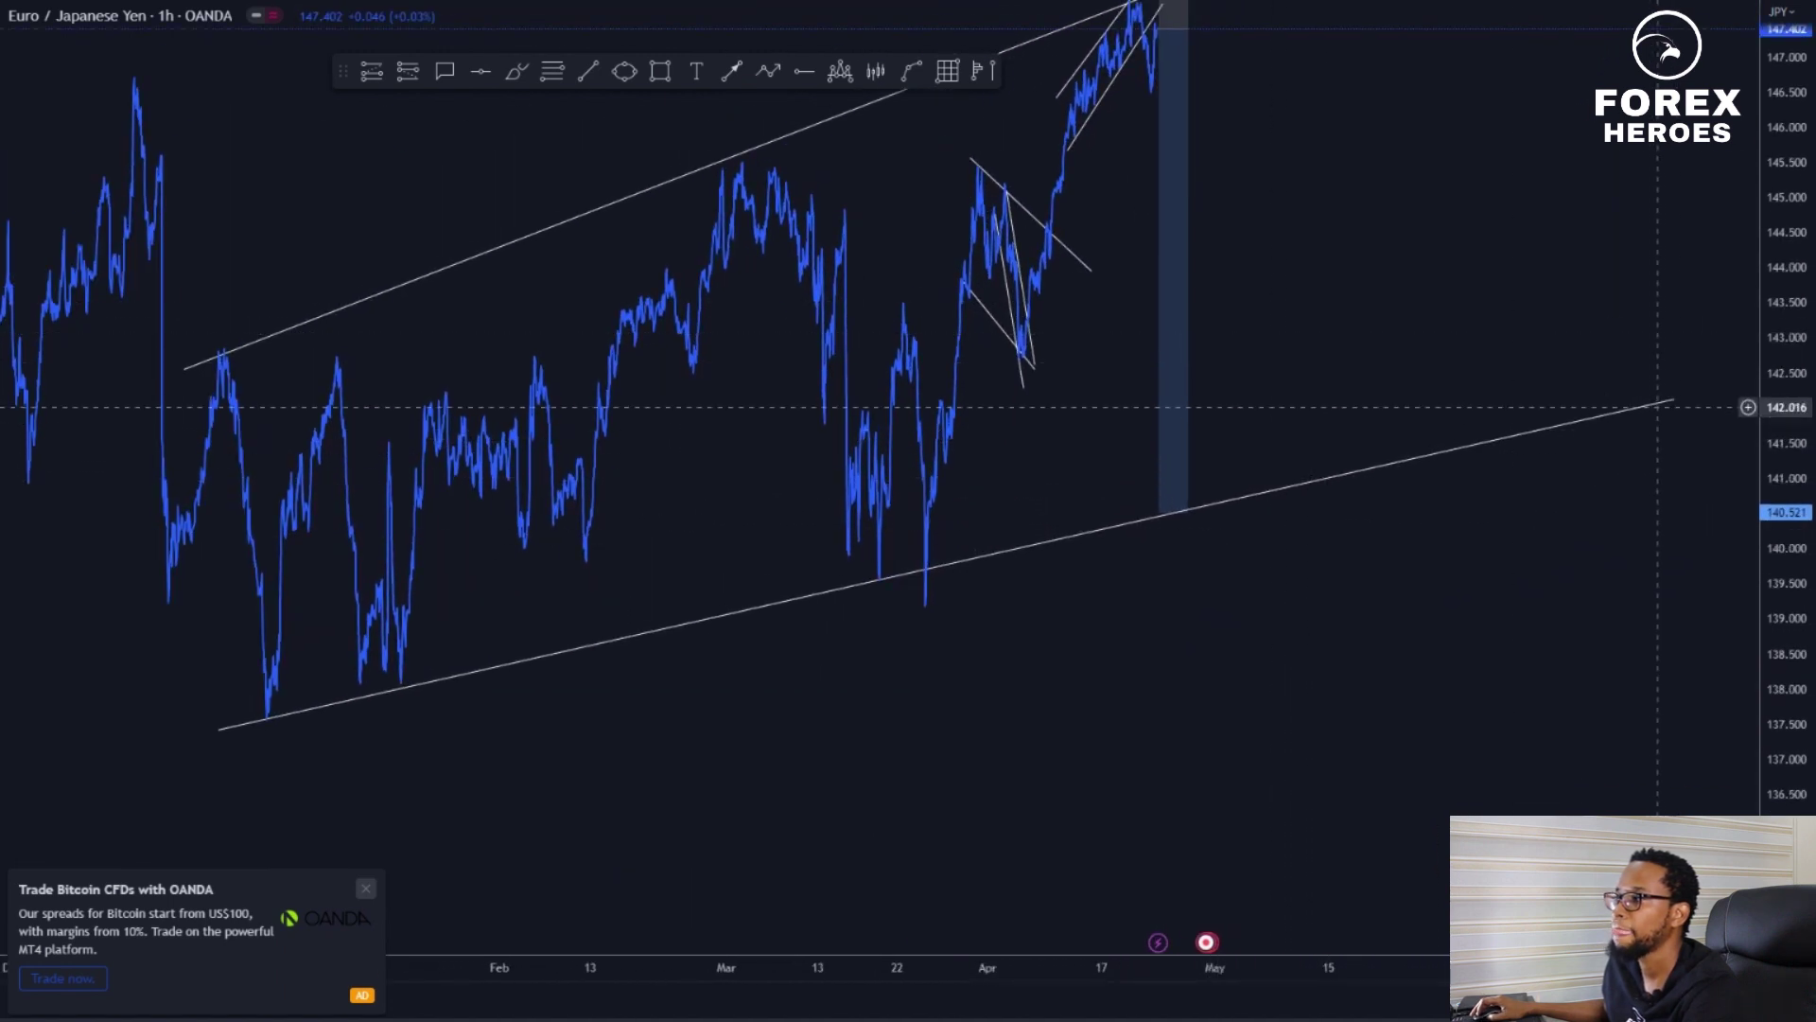
mouse_move(1667, 405)
left_mouse_down()
mouse_move(1629, 485)
mouse_move(1605, 410)
mouse_move(1613, 492)
mouse_move(1591, 388)
mouse_move(1594, 419)
left_mouse_up()
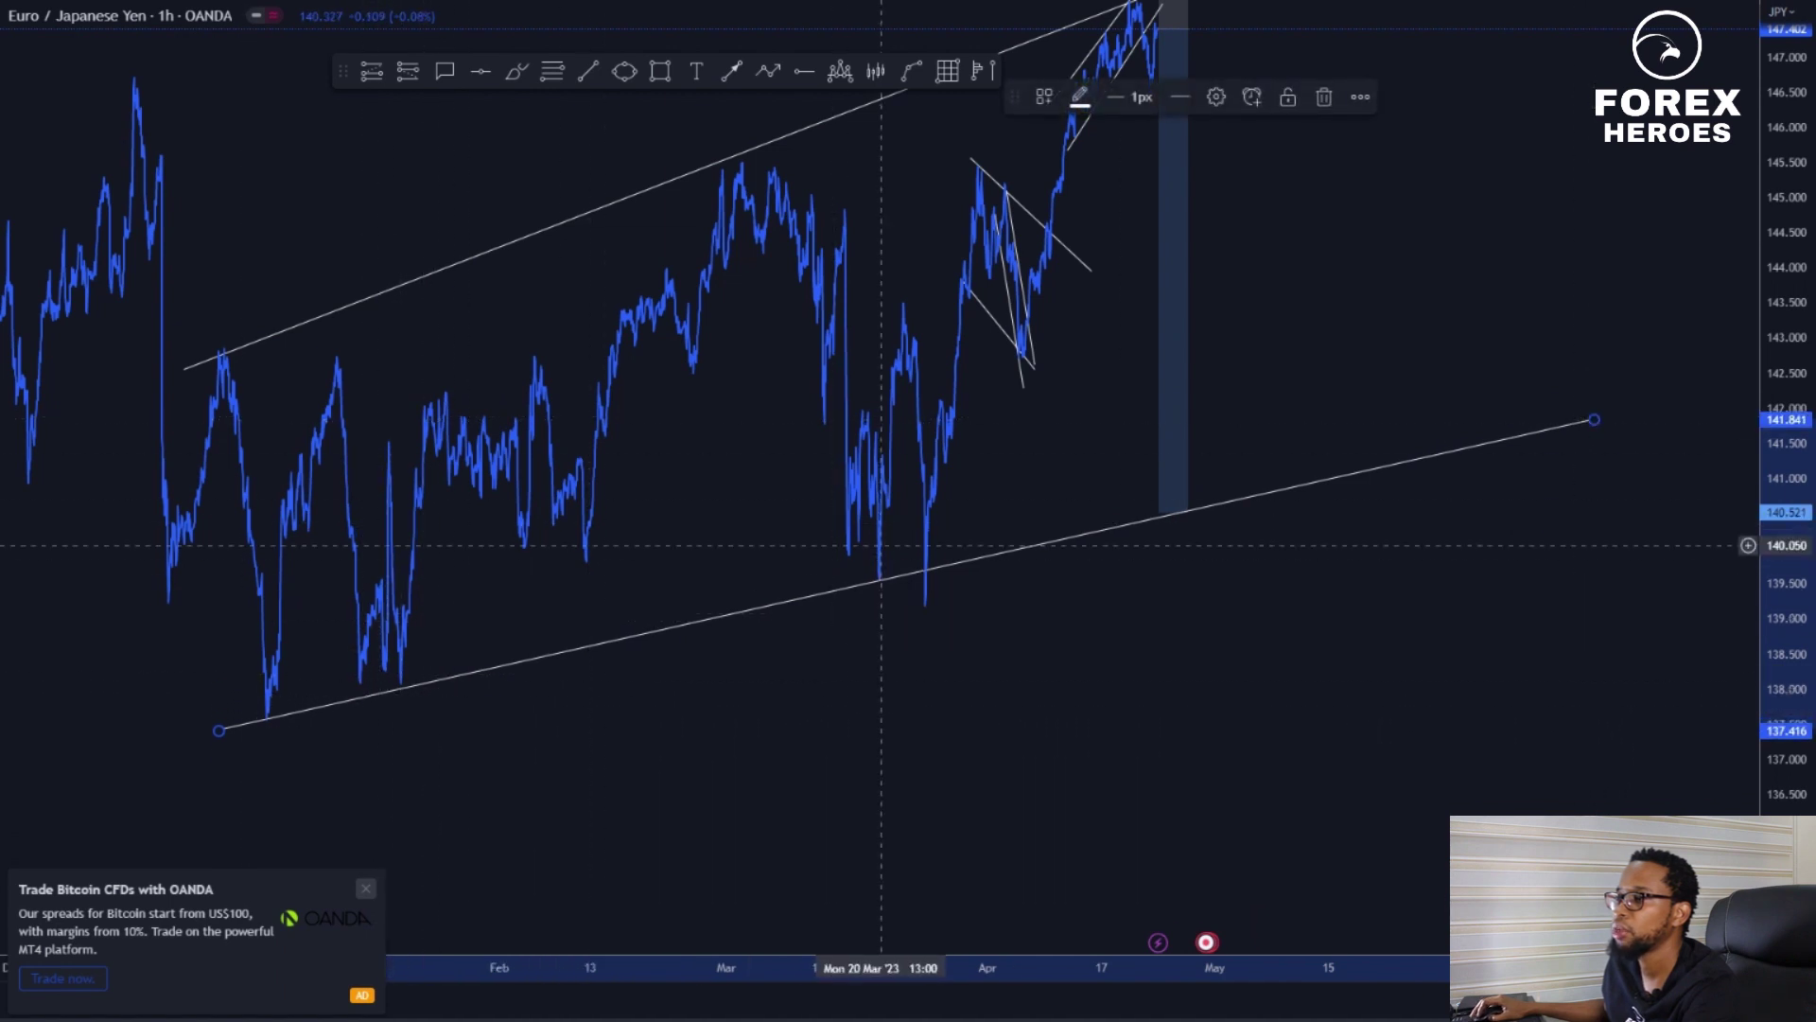
left_click_drag(374, 370, 481, 531)
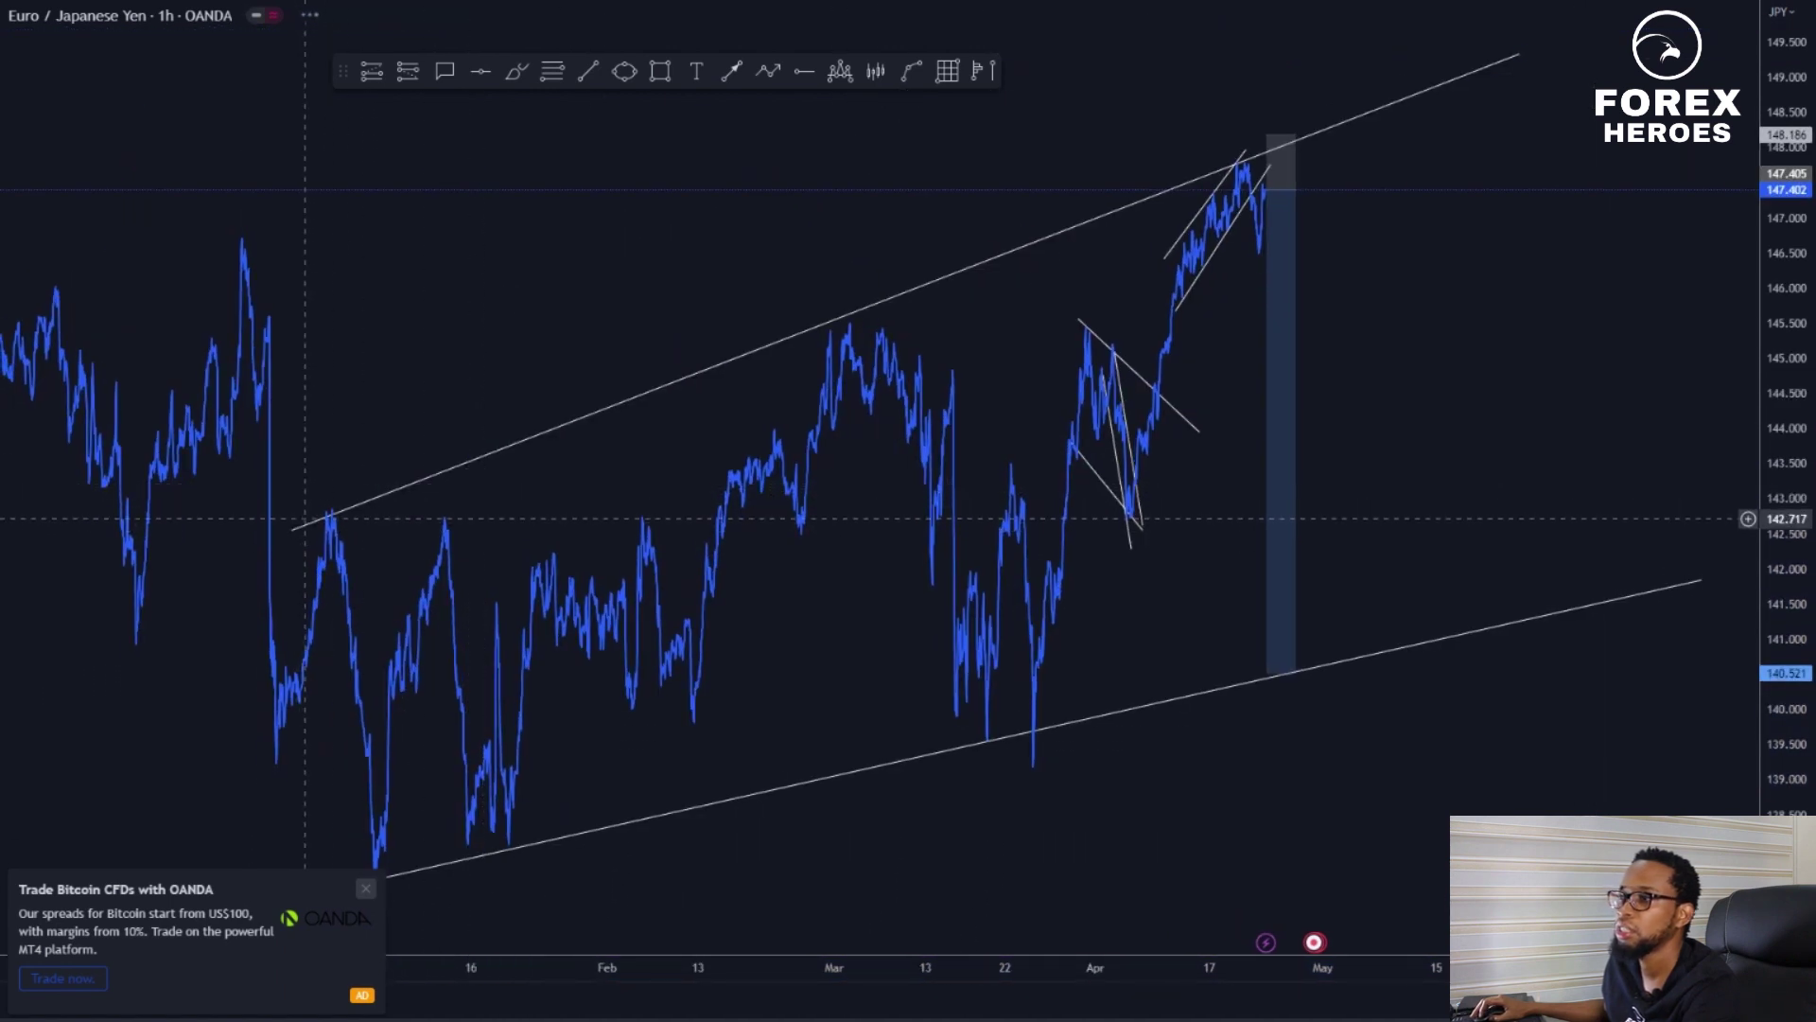
left_click_drag(292, 529, 284, 525)
left_click(1358, 317)
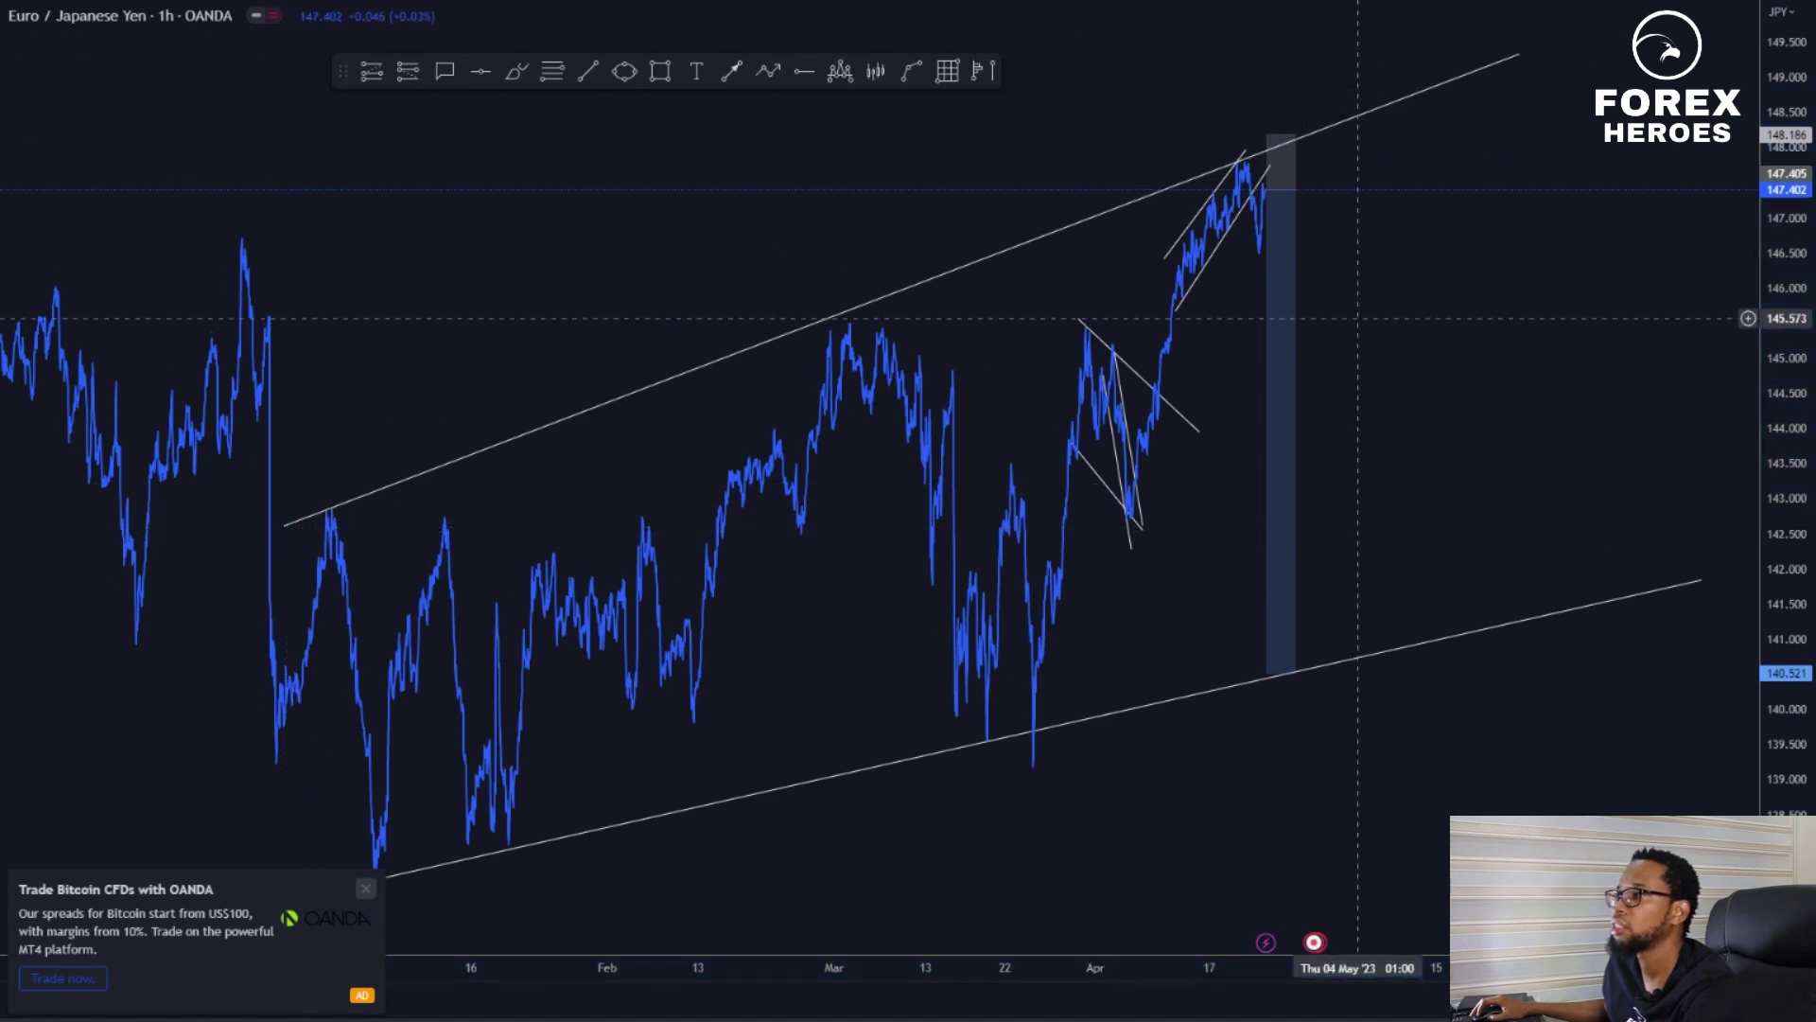
Draw a horizontal ray at 147.777 across the mid-April highs, starting around 12 April 2023
left_click_drag(1367, 303, 1349, 455)
scroll(1283, 324, "up", 2)
left_click_drag(1783, 236, 1710, 449)
scroll(1378, 364, "down", 2)
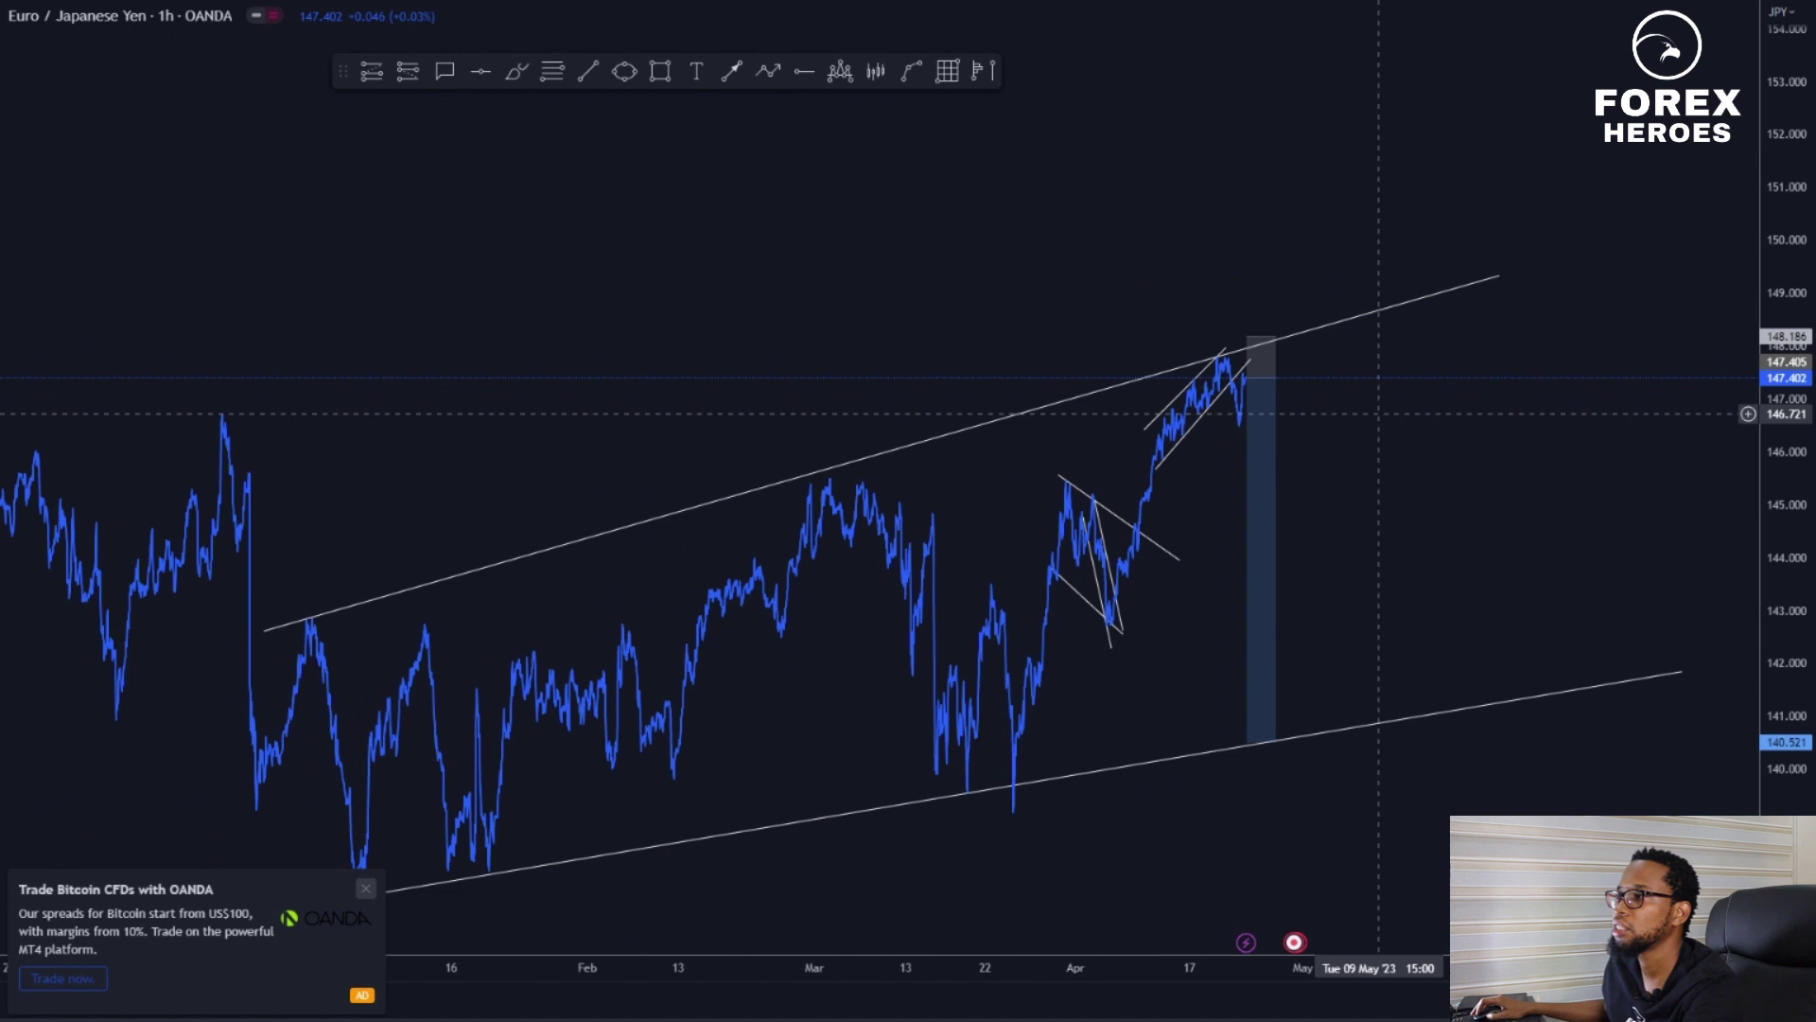
left_click_drag(811, 313, 1045, 391)
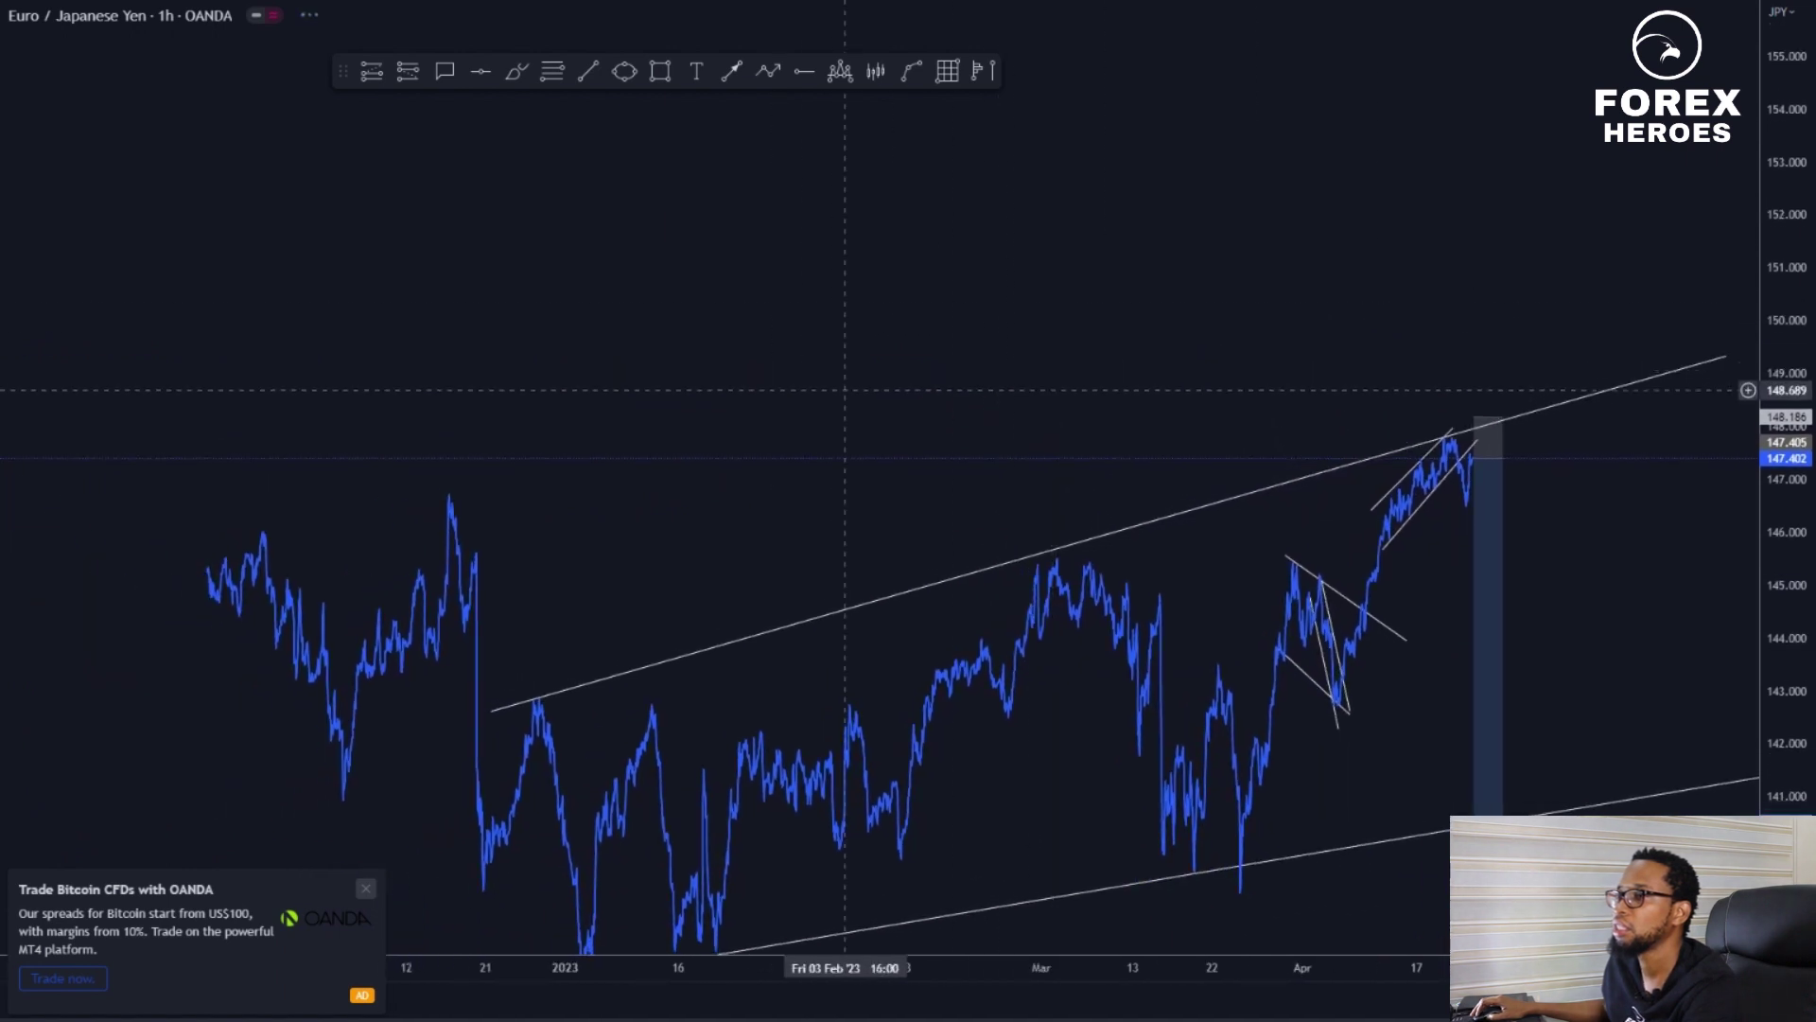
left_click_drag(776, 389, 796, 390)
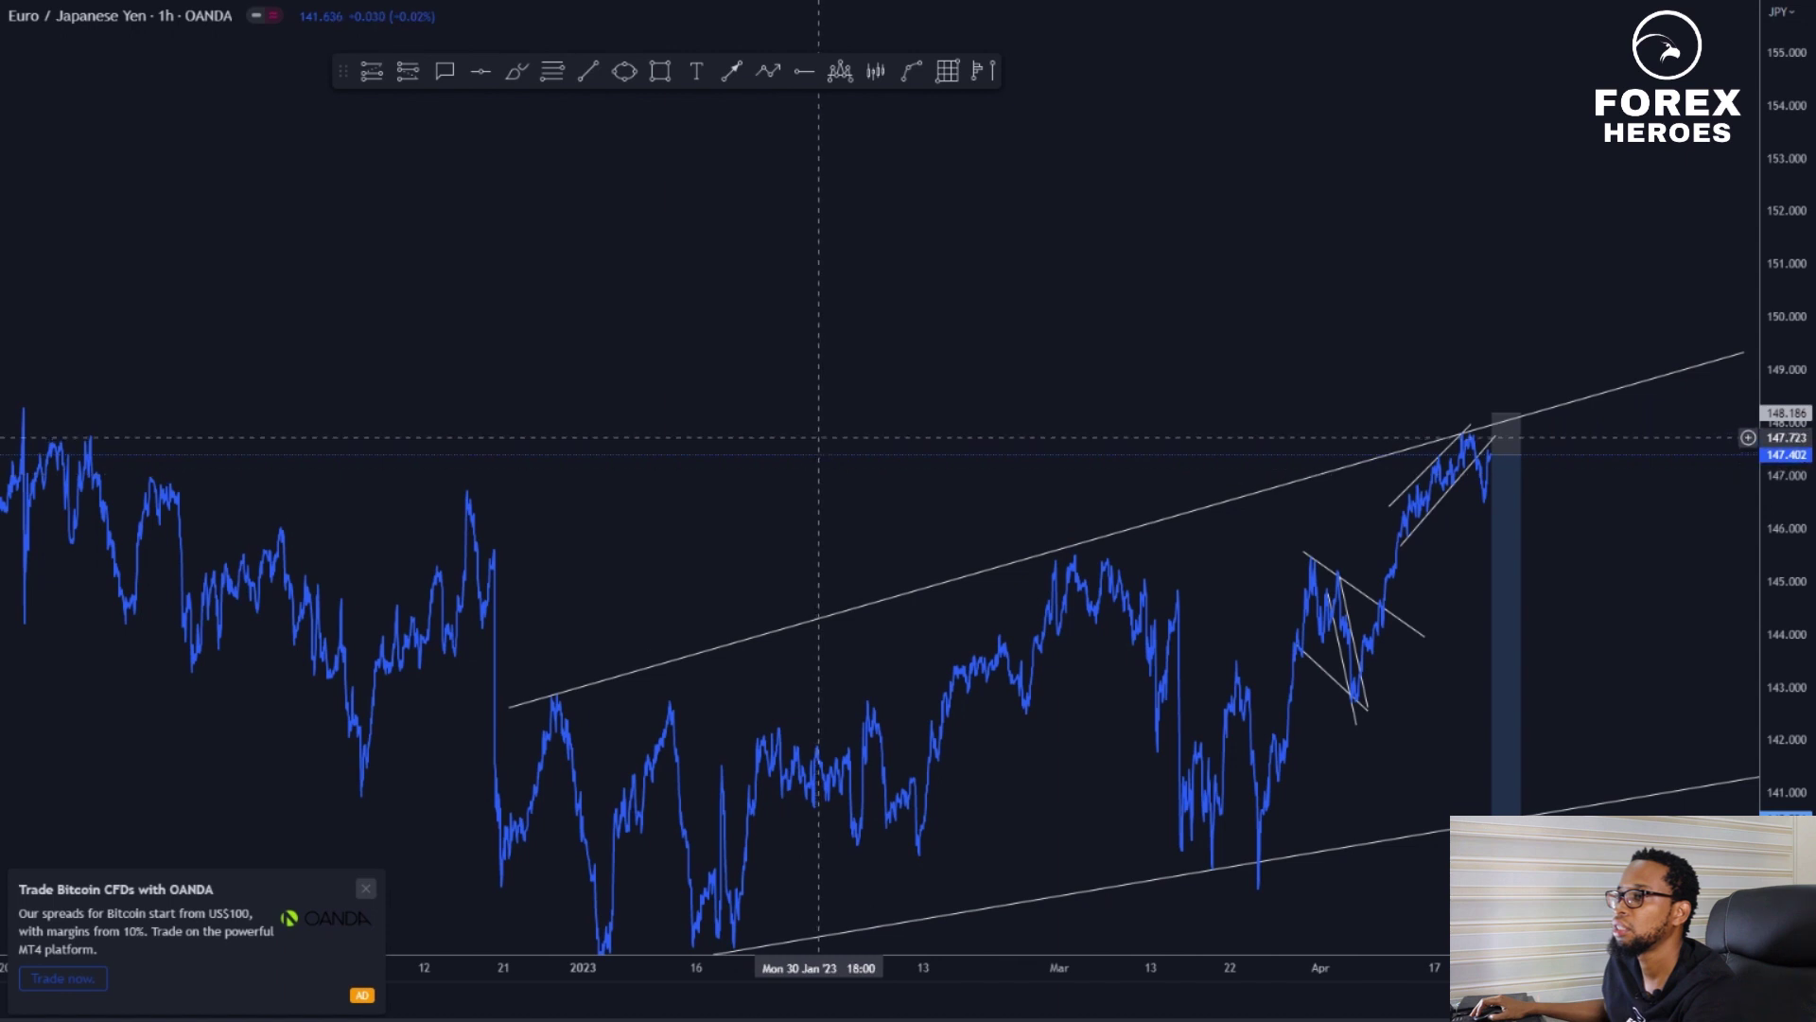
left_click_drag(818, 454, 806, 446)
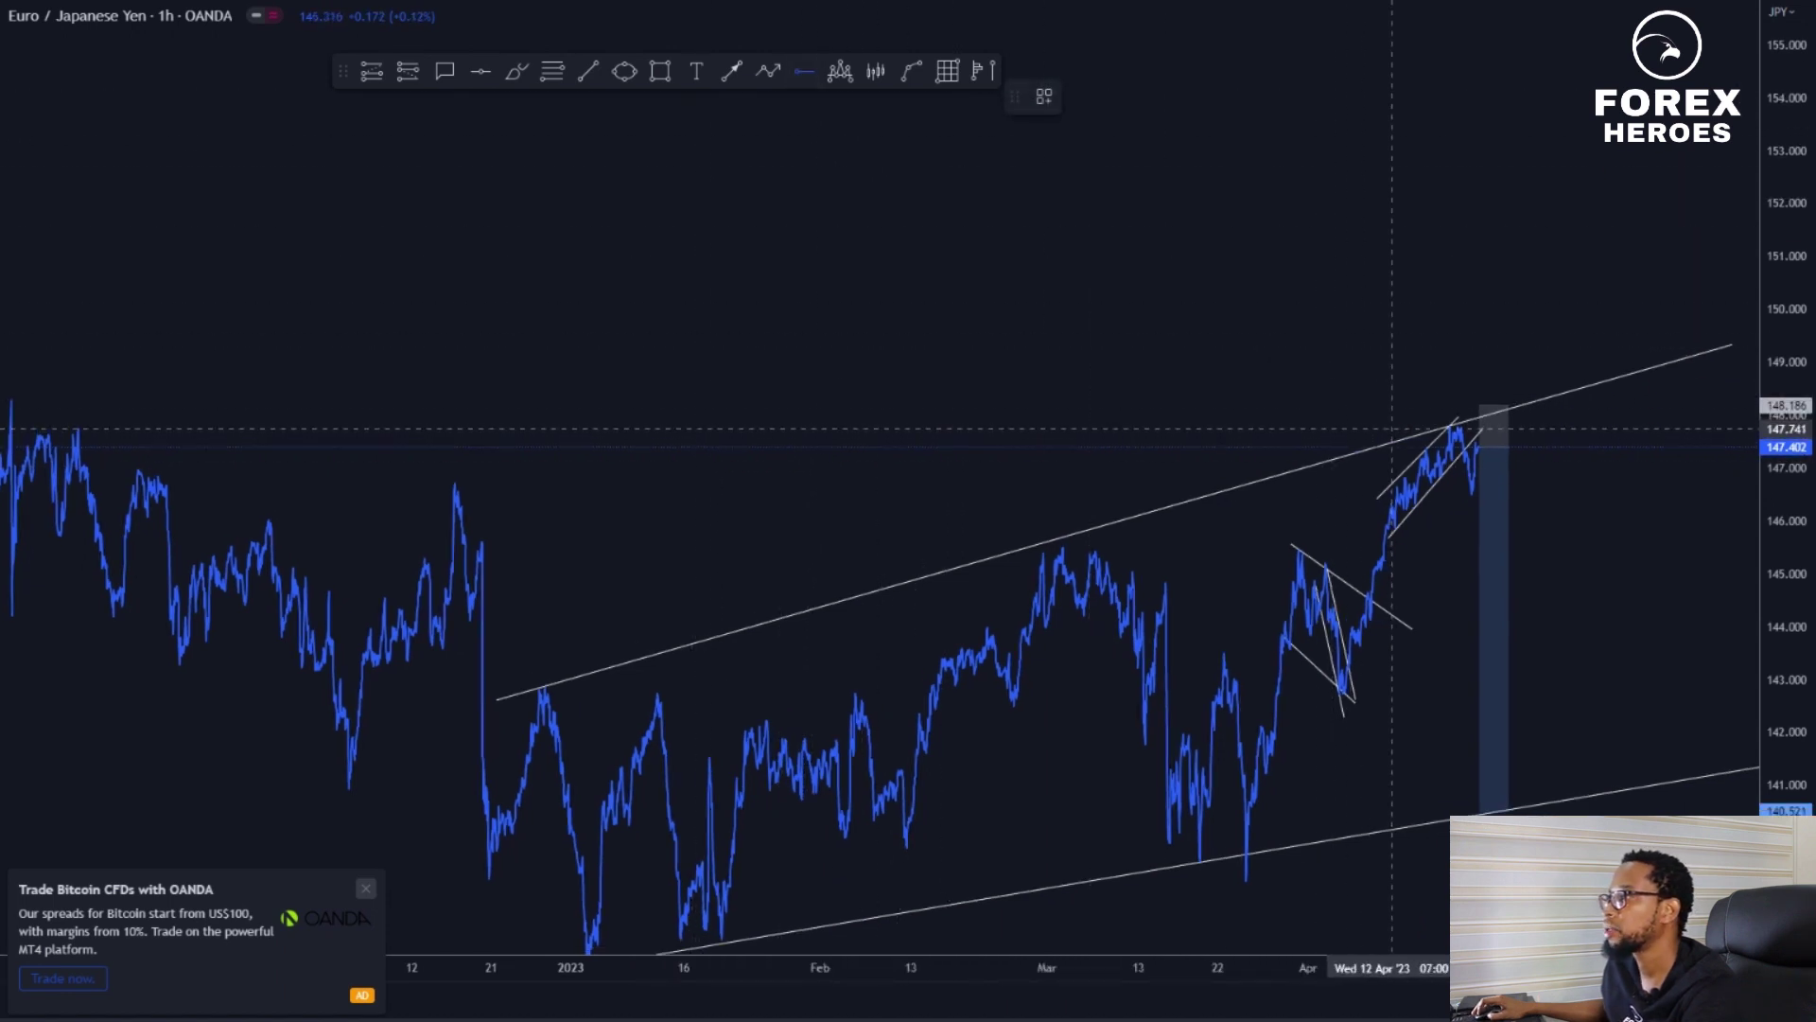
left_click(1398, 427)
left_click(1671, 502)
Draw a Fibonacci retracement from the 19 April high at about 147.77 to the 21 April low at about 146.47
left_click_drag(1671, 502, 1508, 481)
scroll(1423, 459, "up", 4)
left_click_drag(1791, 410, 1791, 312)
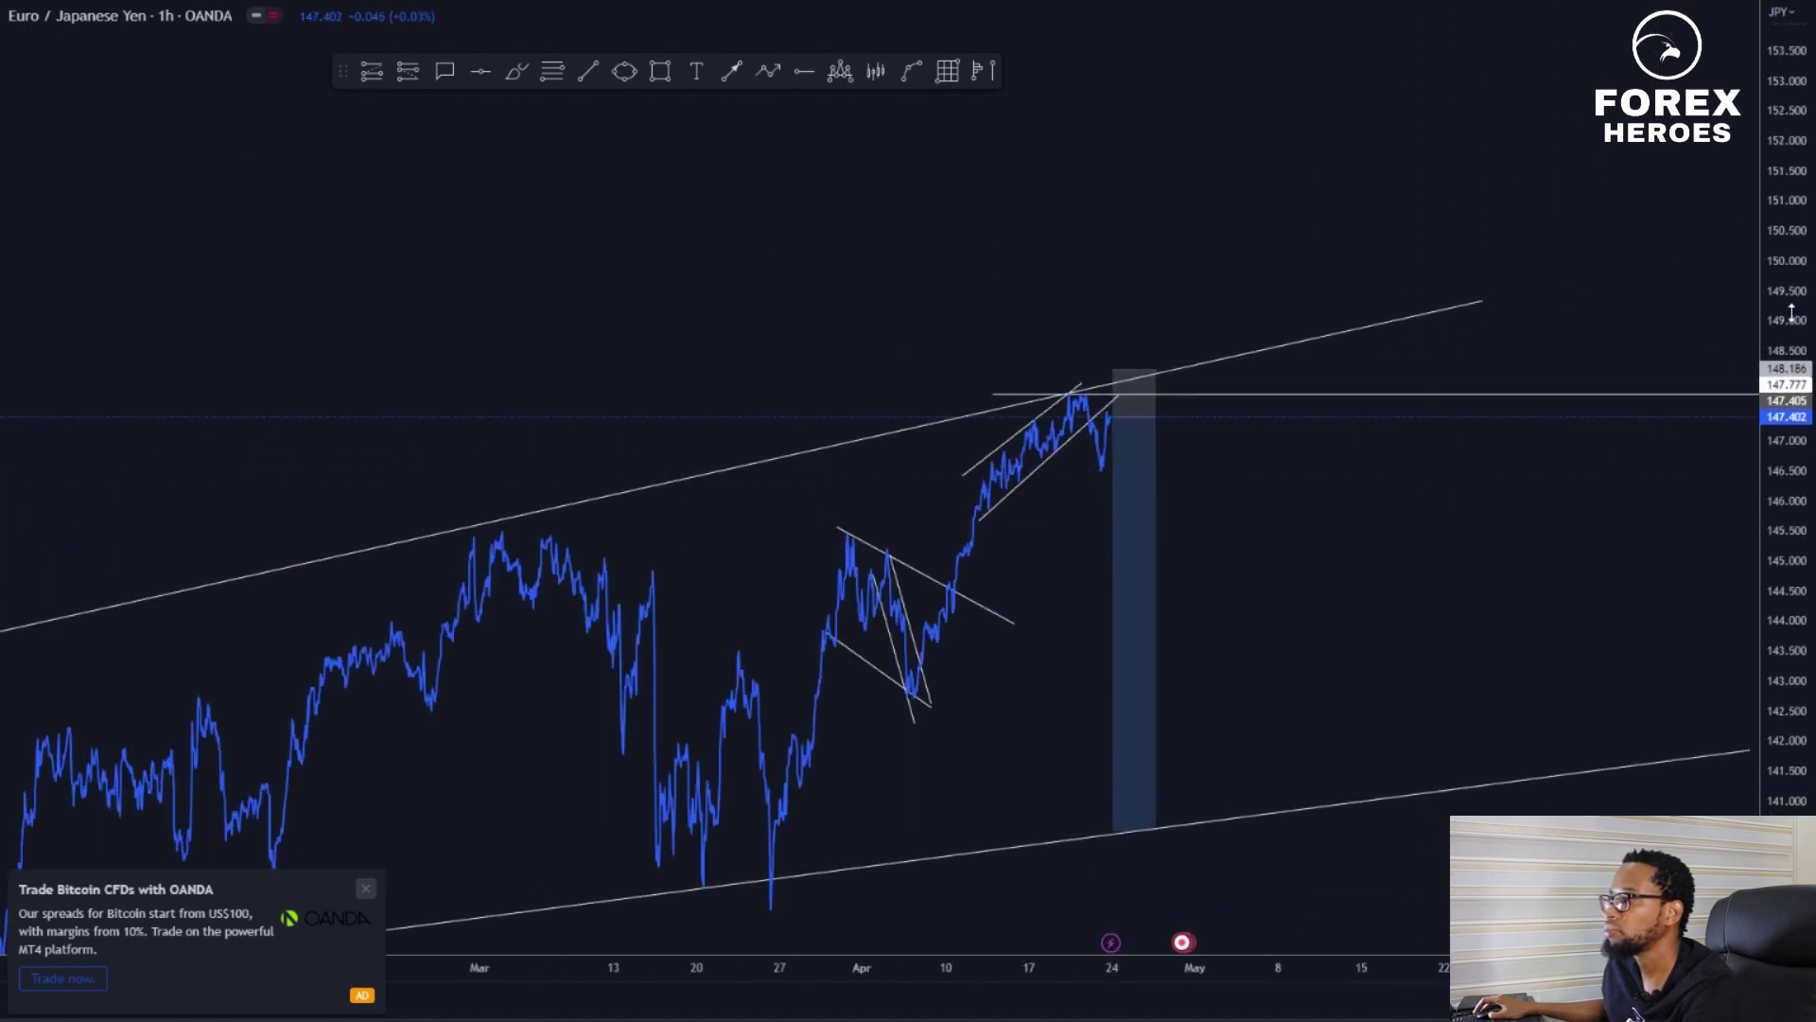
scroll(1135, 549, "up", 4)
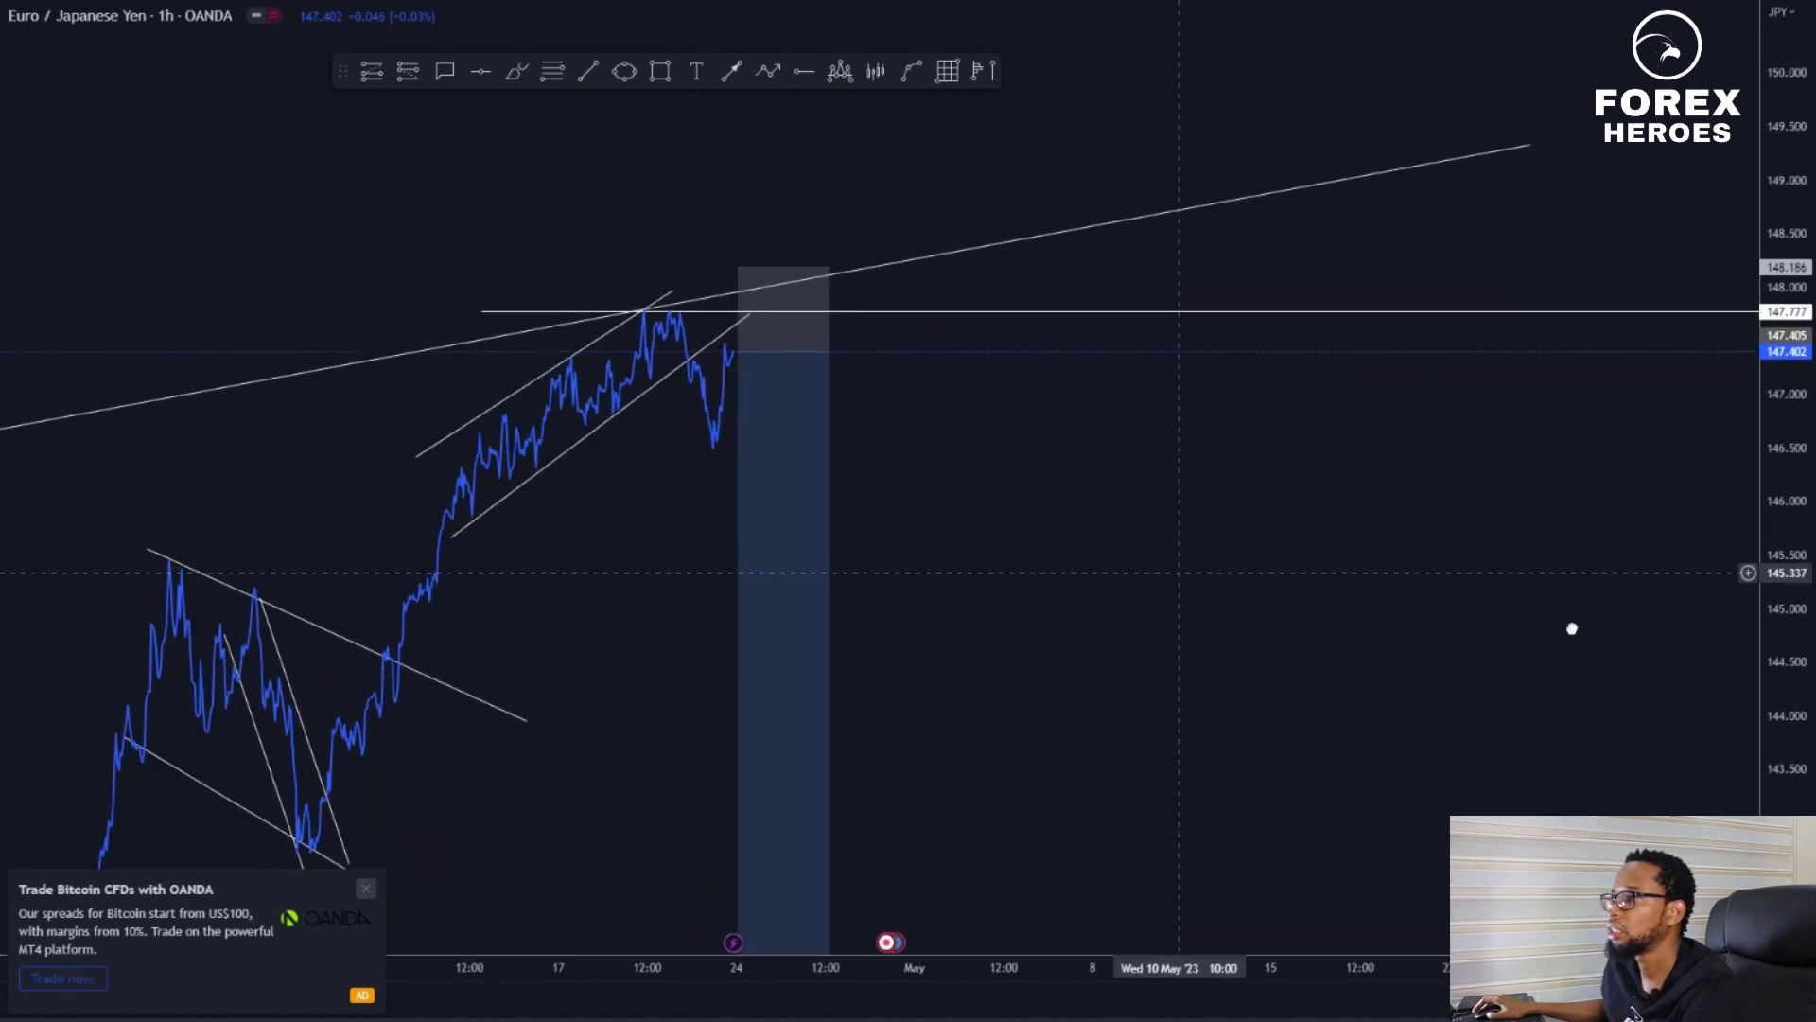
scroll(1178, 572, "down", 4)
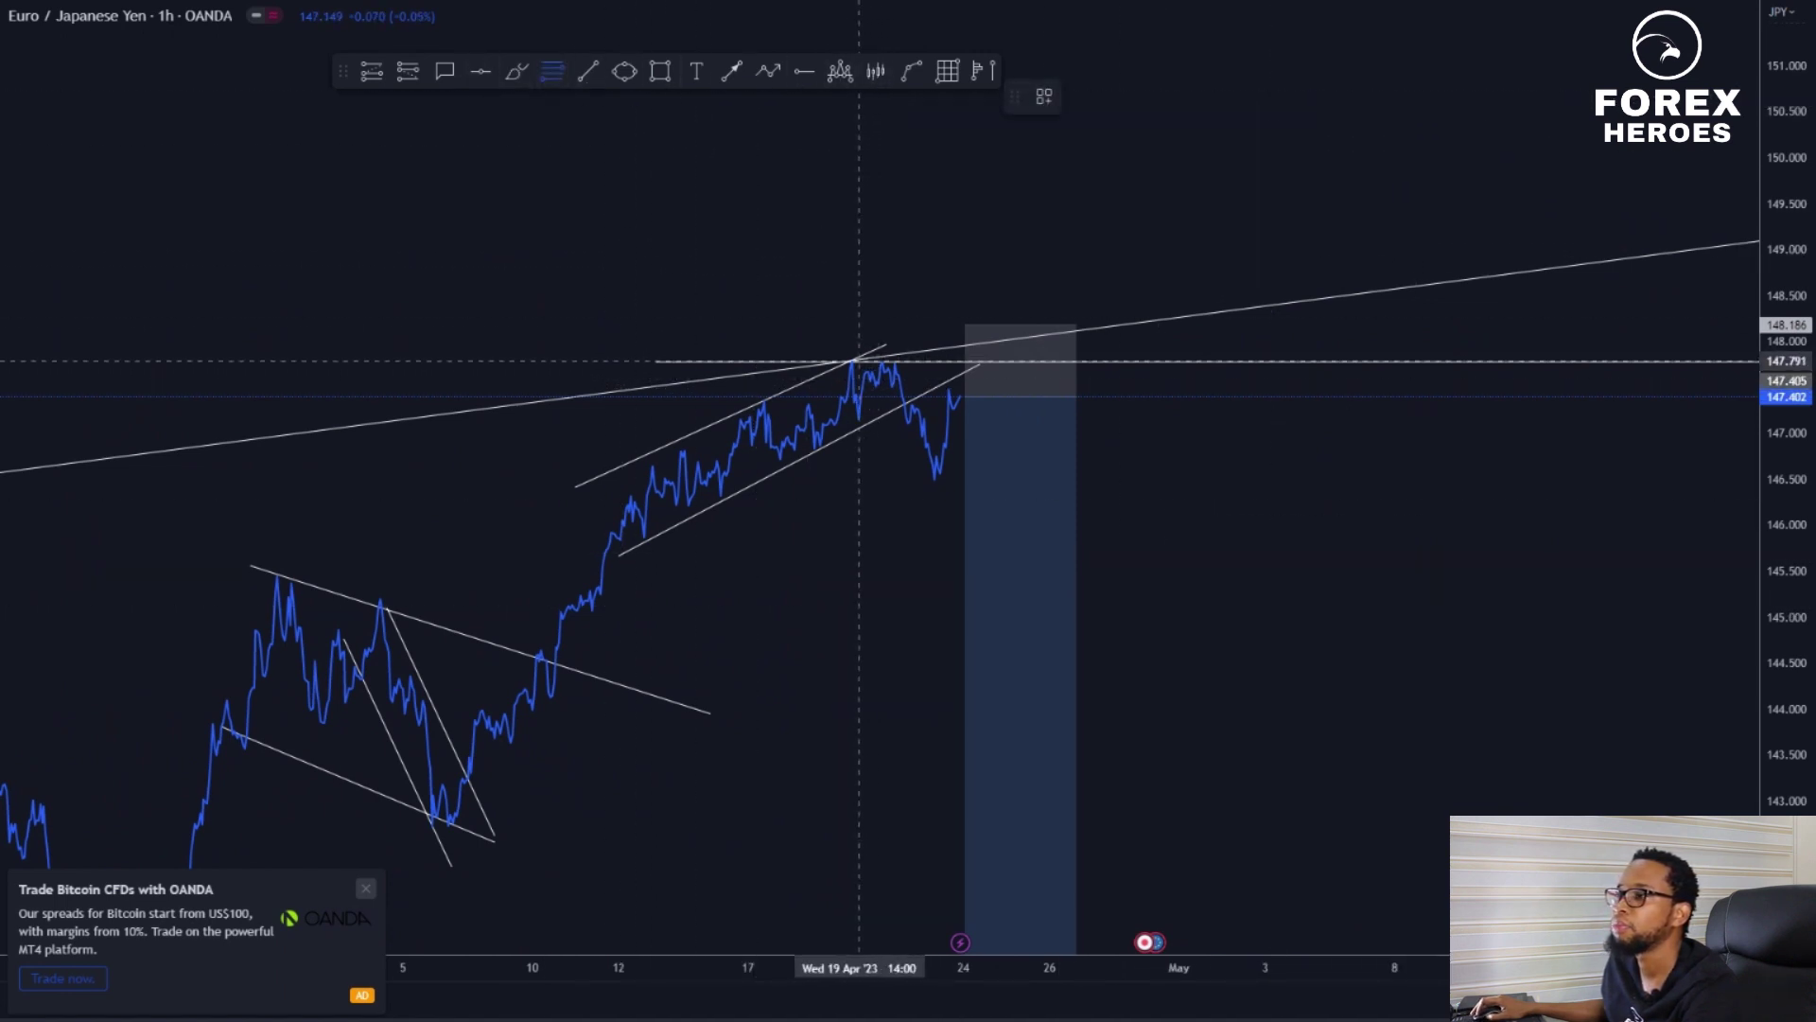
left_click(858, 360)
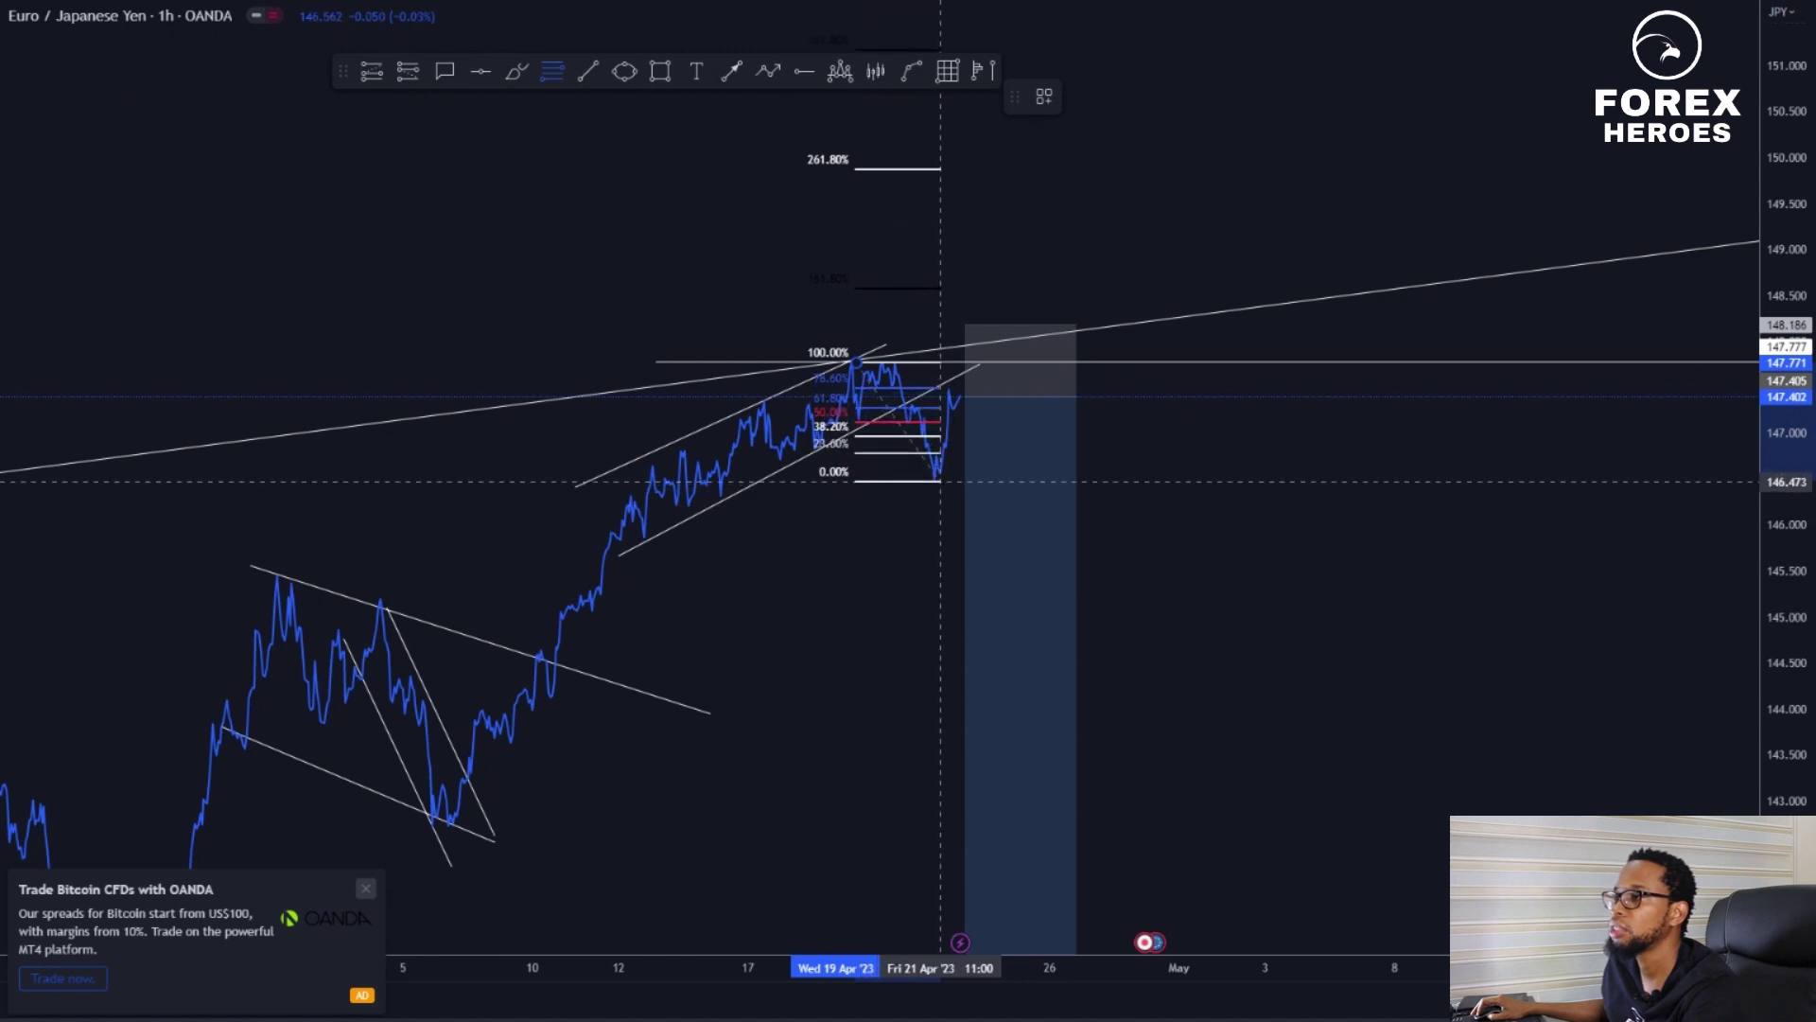
left_click(940, 481)
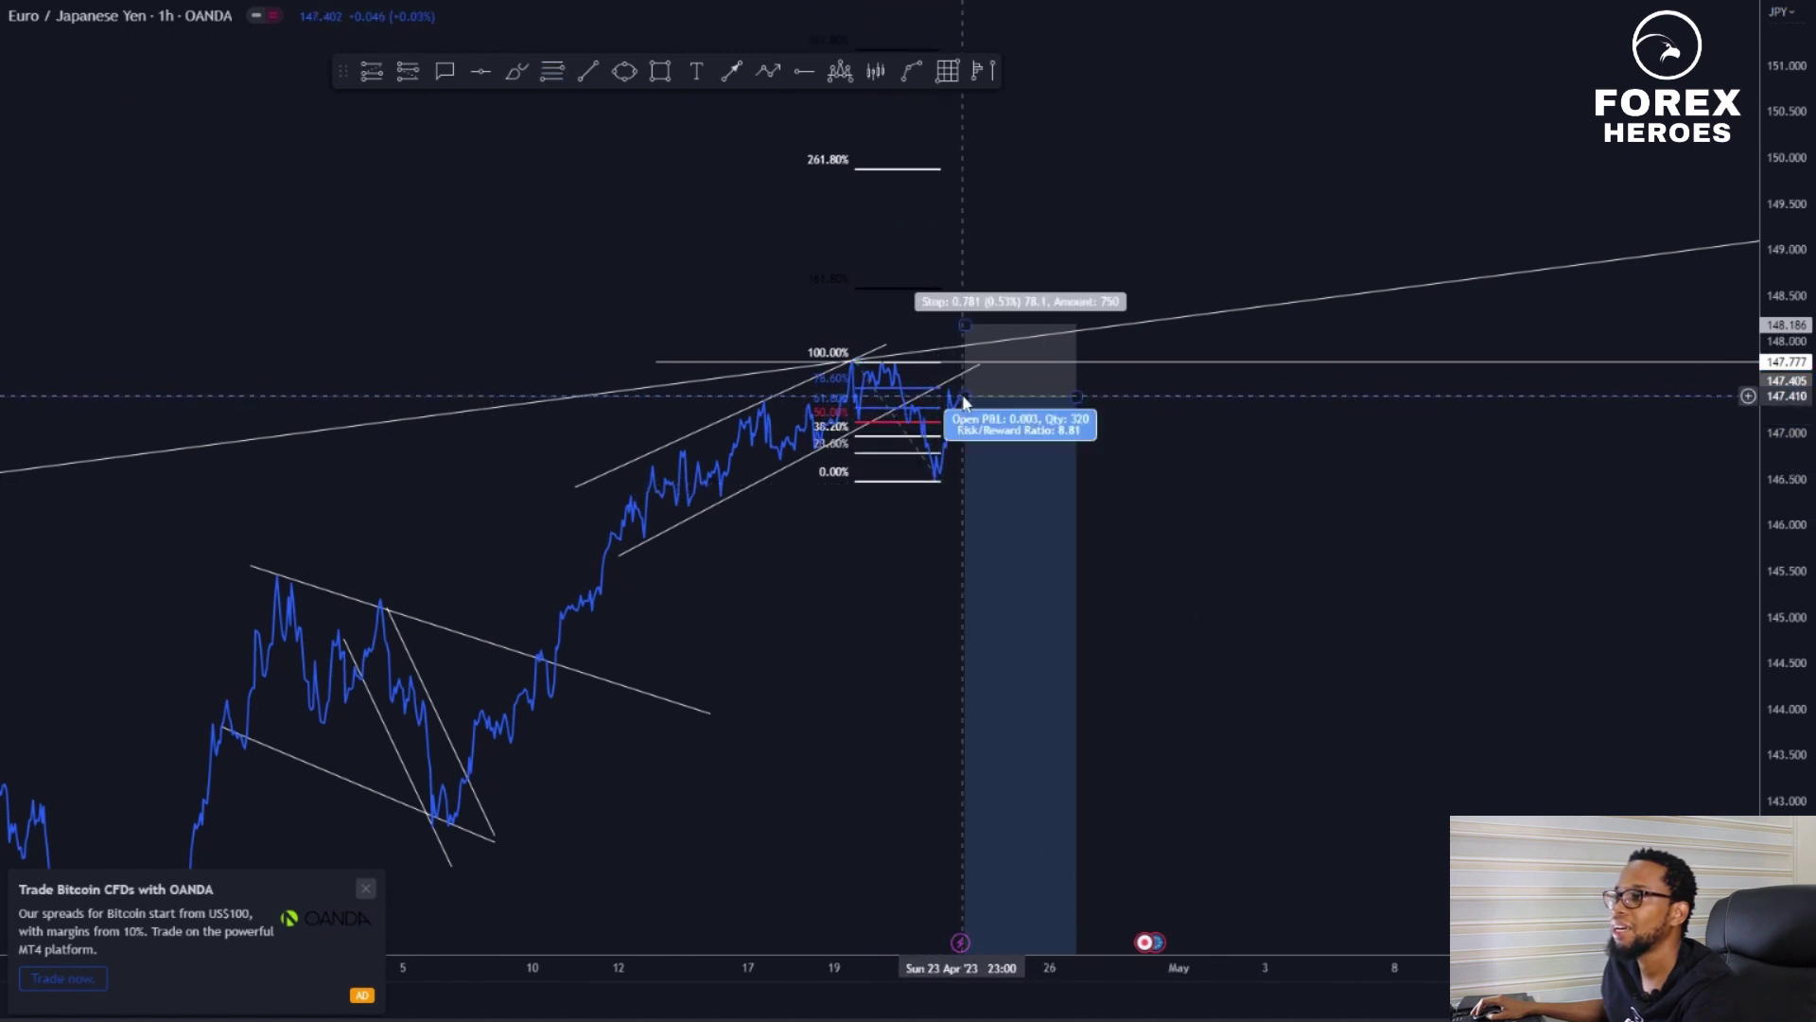
Mark the 78.60% level with a thin rectangle from about 147.51 to 147.46, spanning 19 to 25 April, and delete the Fibonacci retracement
scroll(1088, 473, "up", 5)
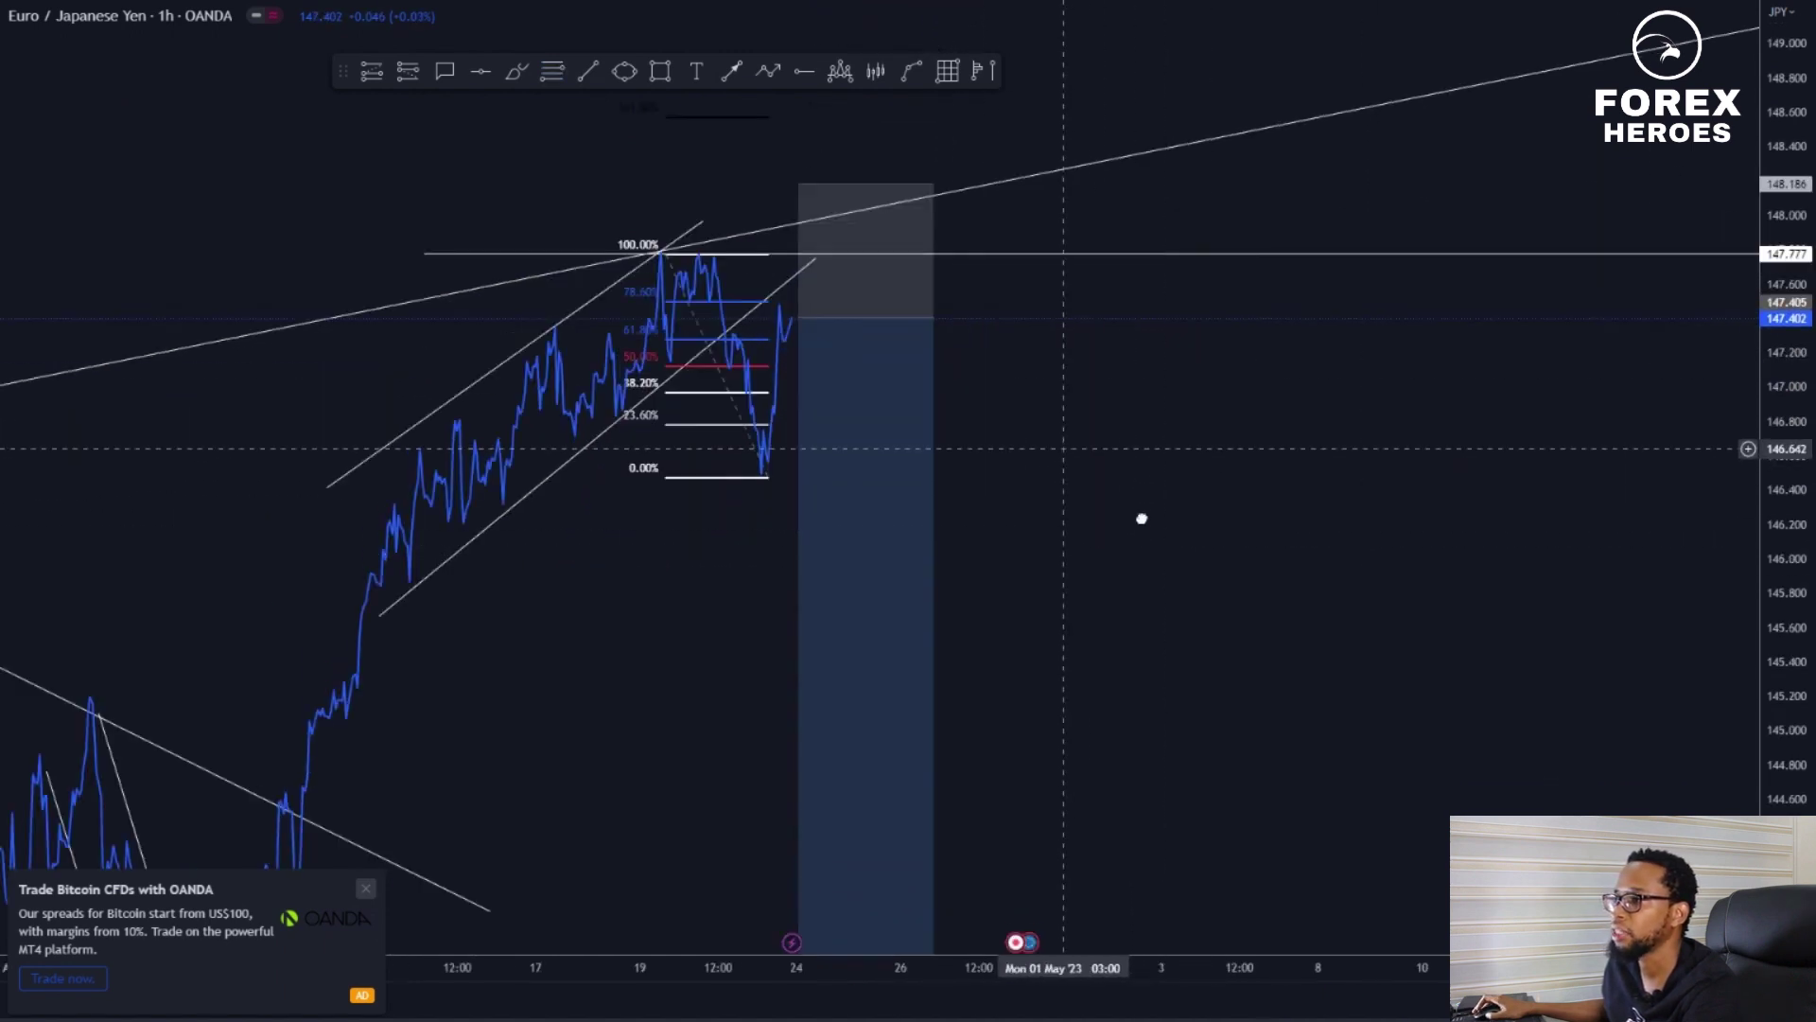
left_click_drag(1141, 518, 1639, 538)
scroll(1377, 596, "up", 3)
scroll(1634, 502, "up", 2)
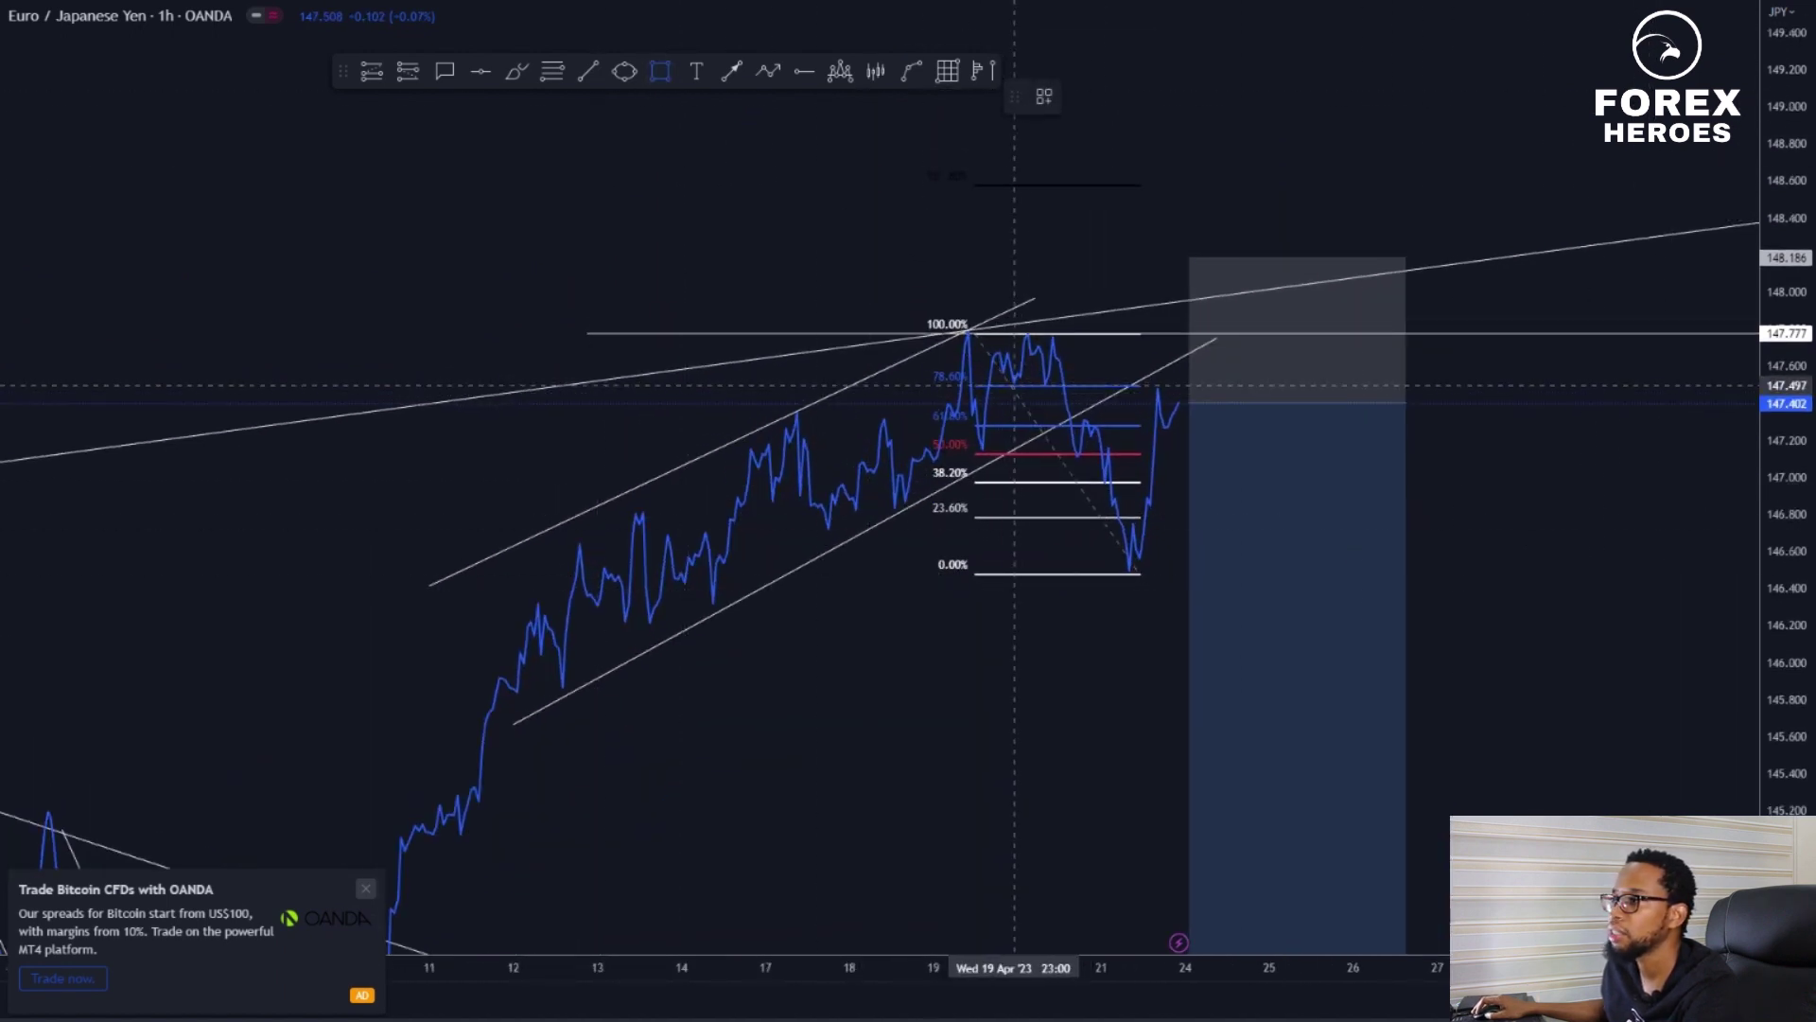
left_click_drag(1012, 385, 1311, 385)
left_click(1315, 391)
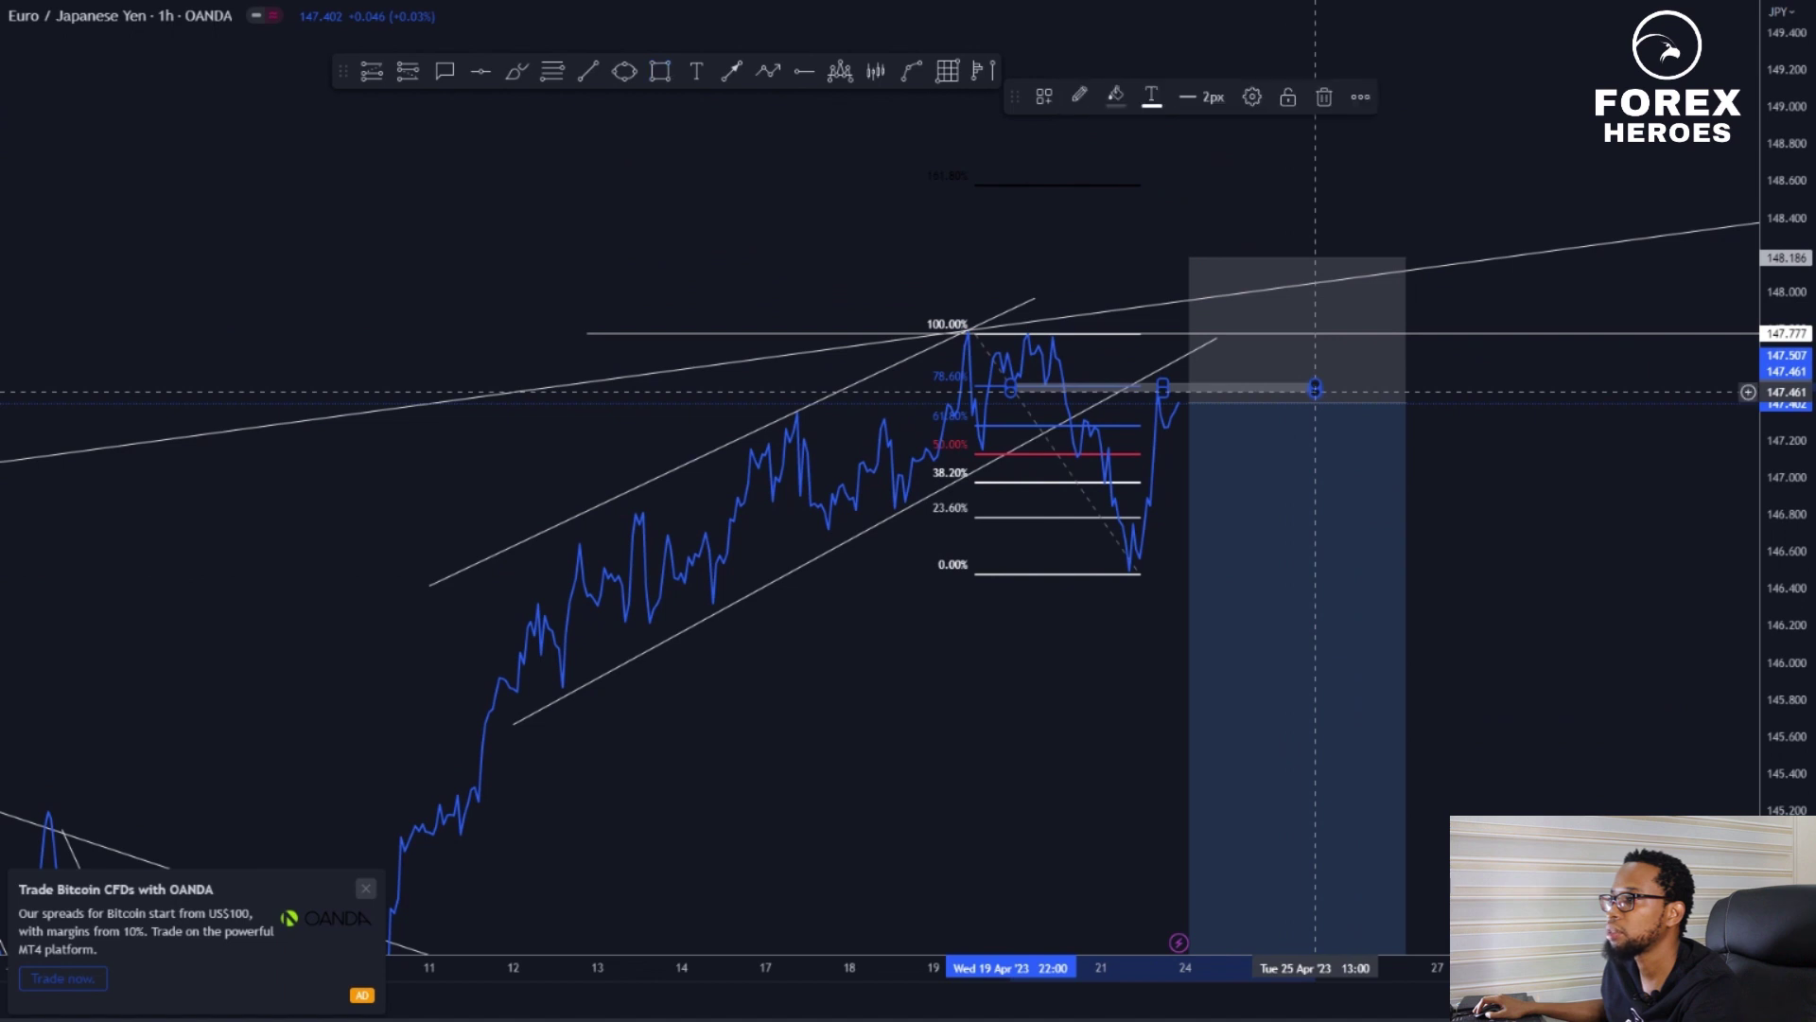
left_click(1474, 393)
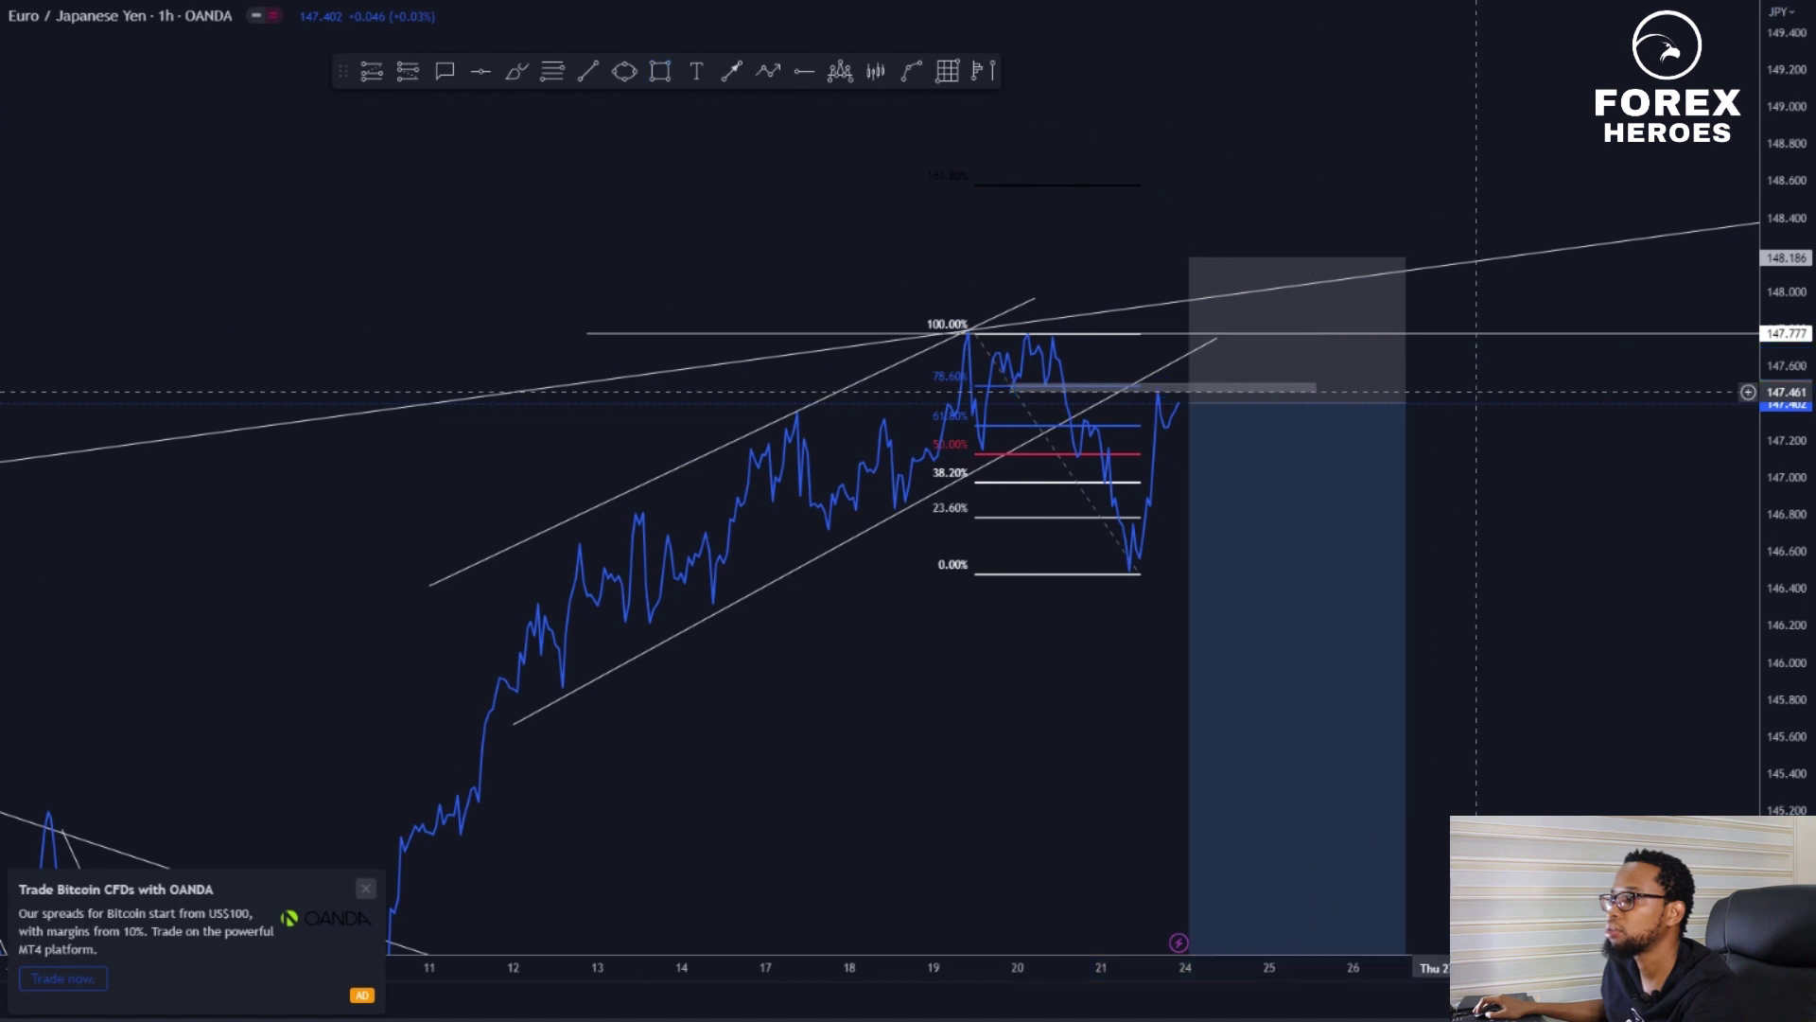
left_click(1037, 426)
key("Delete")
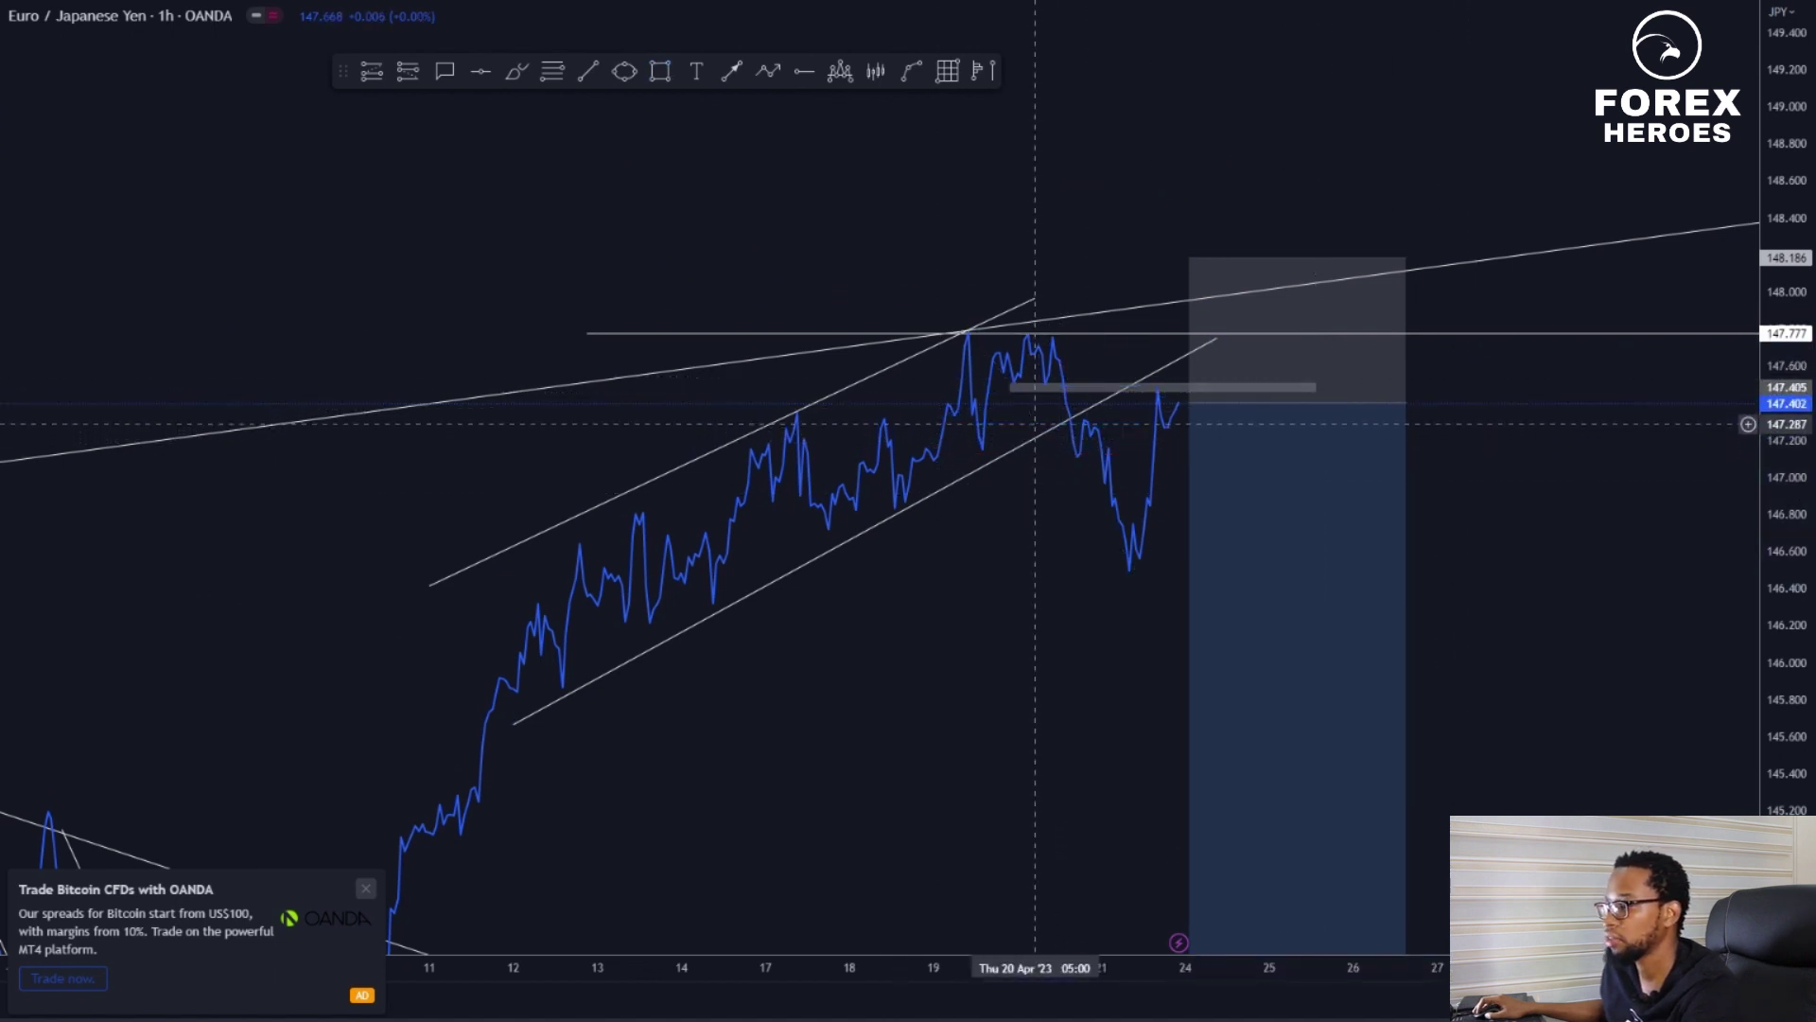
Move the short position to an entry at 147.431 and a stop at 148.212, and extend the thin rectangle slightly later in time
scroll(1118, 412, "up", 1)
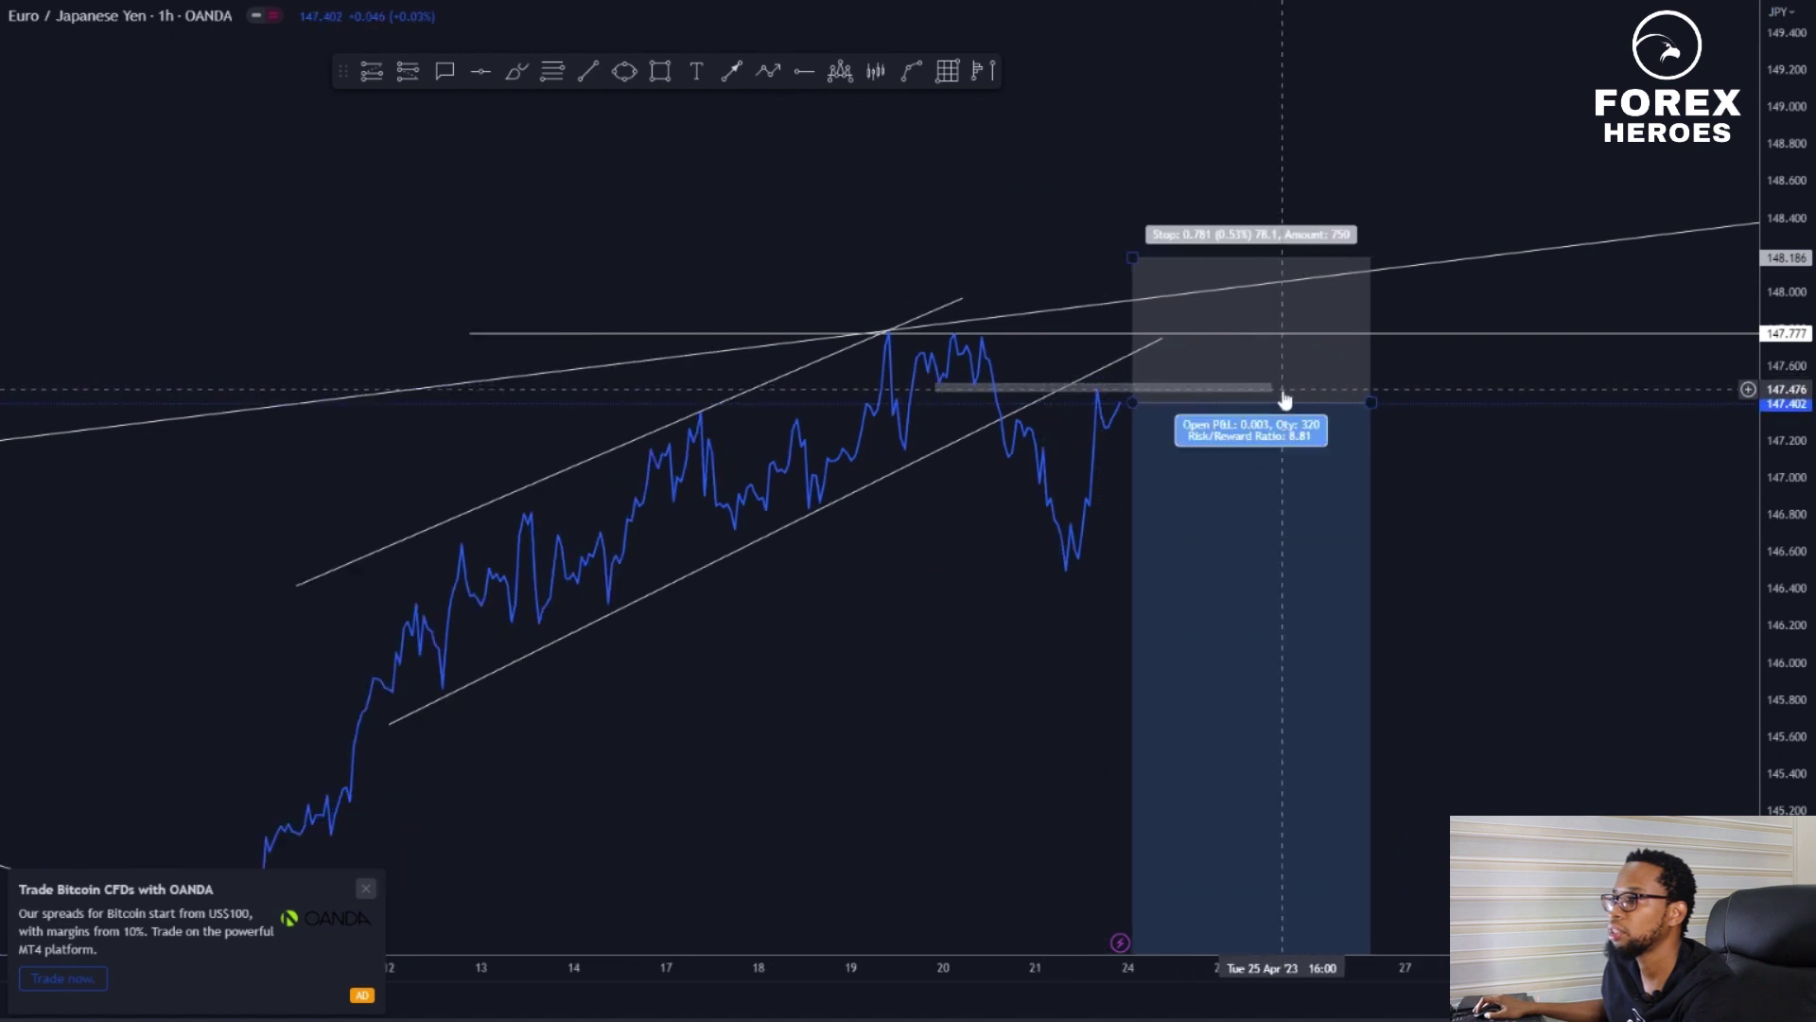
left_click_drag(1269, 387, 1249, 435)
left_click(1462, 416)
left_click(1534, 445)
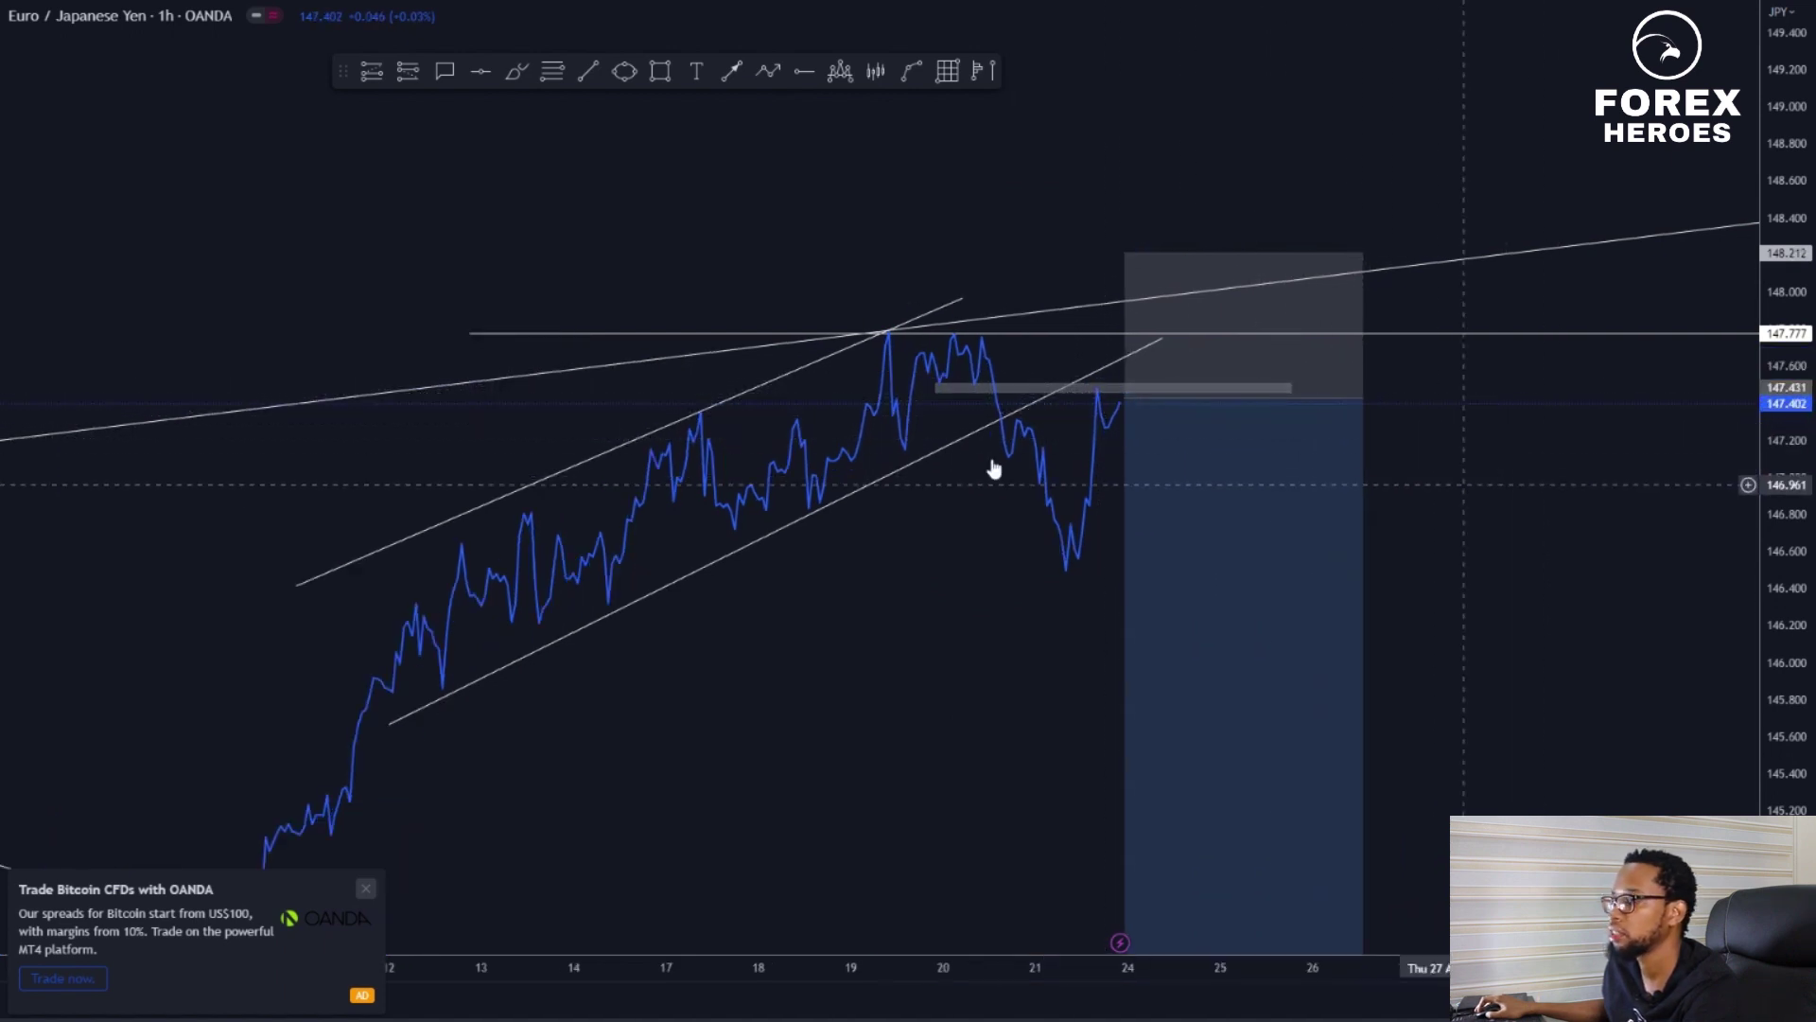
View the late-April price action on the 15-minute timeframe and return to the 1-hour timeframe
type("15")
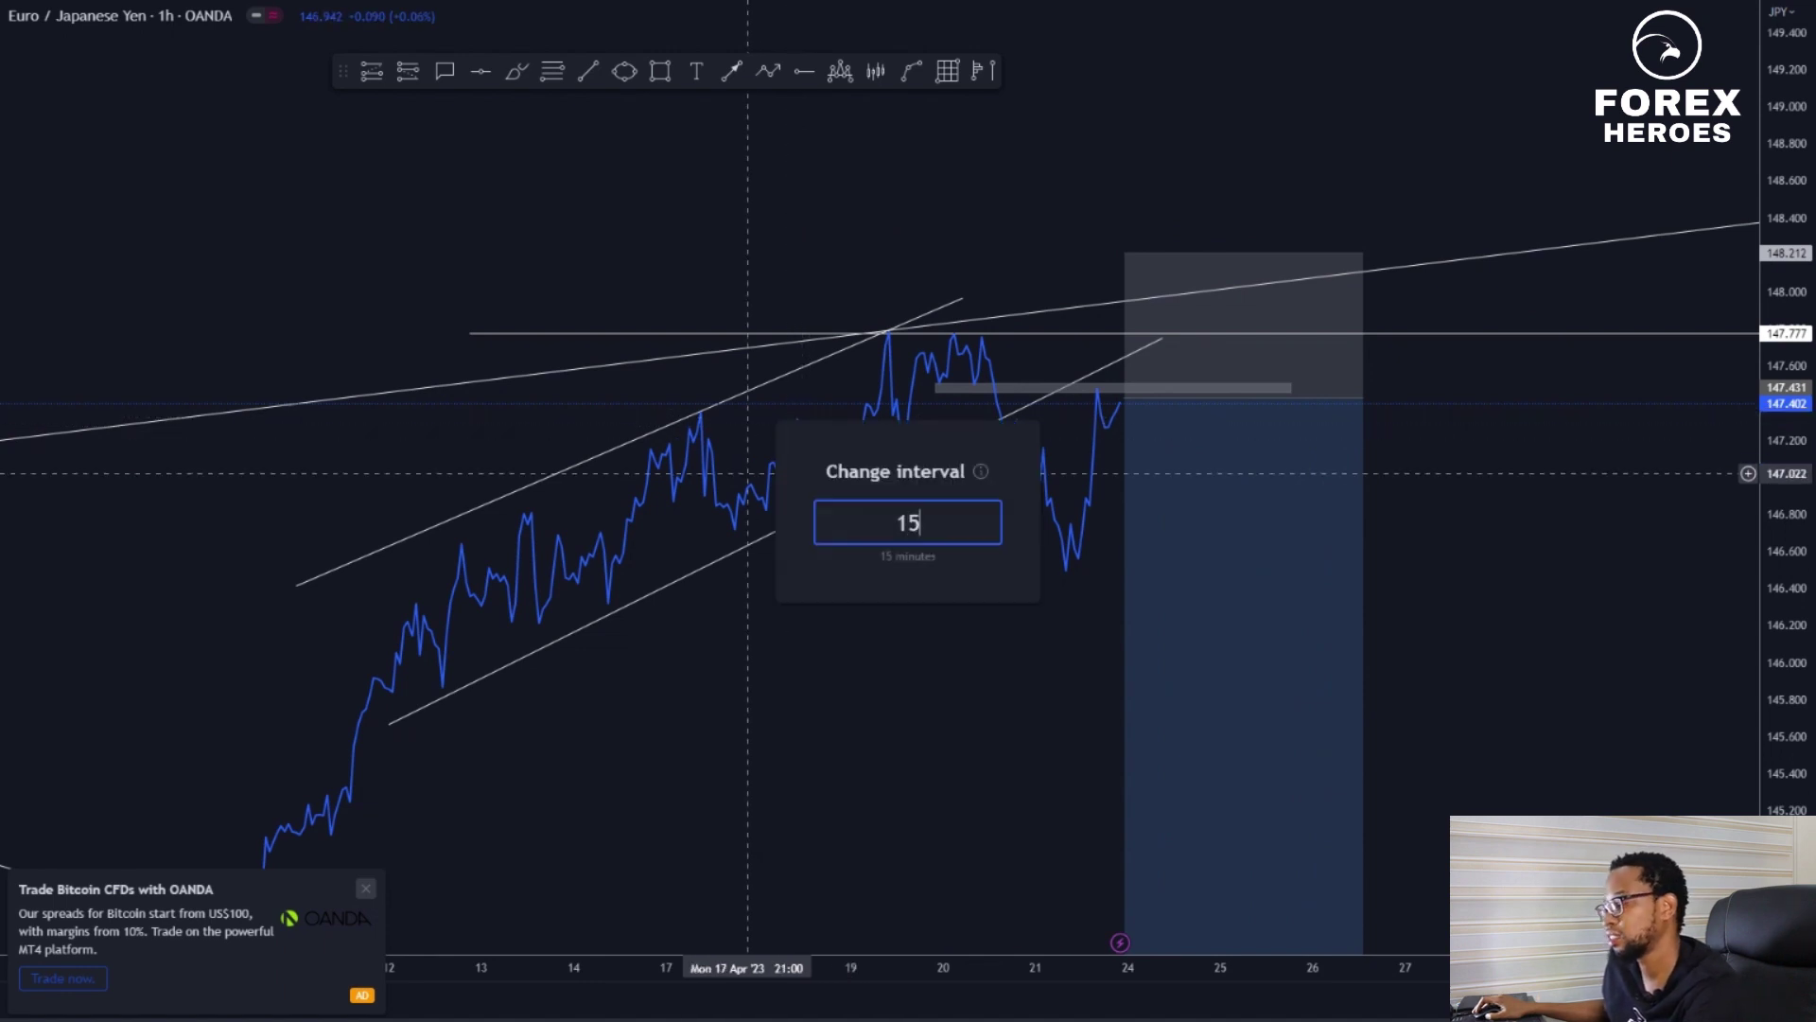
key("Return")
scroll(805, 454, "down", 2)
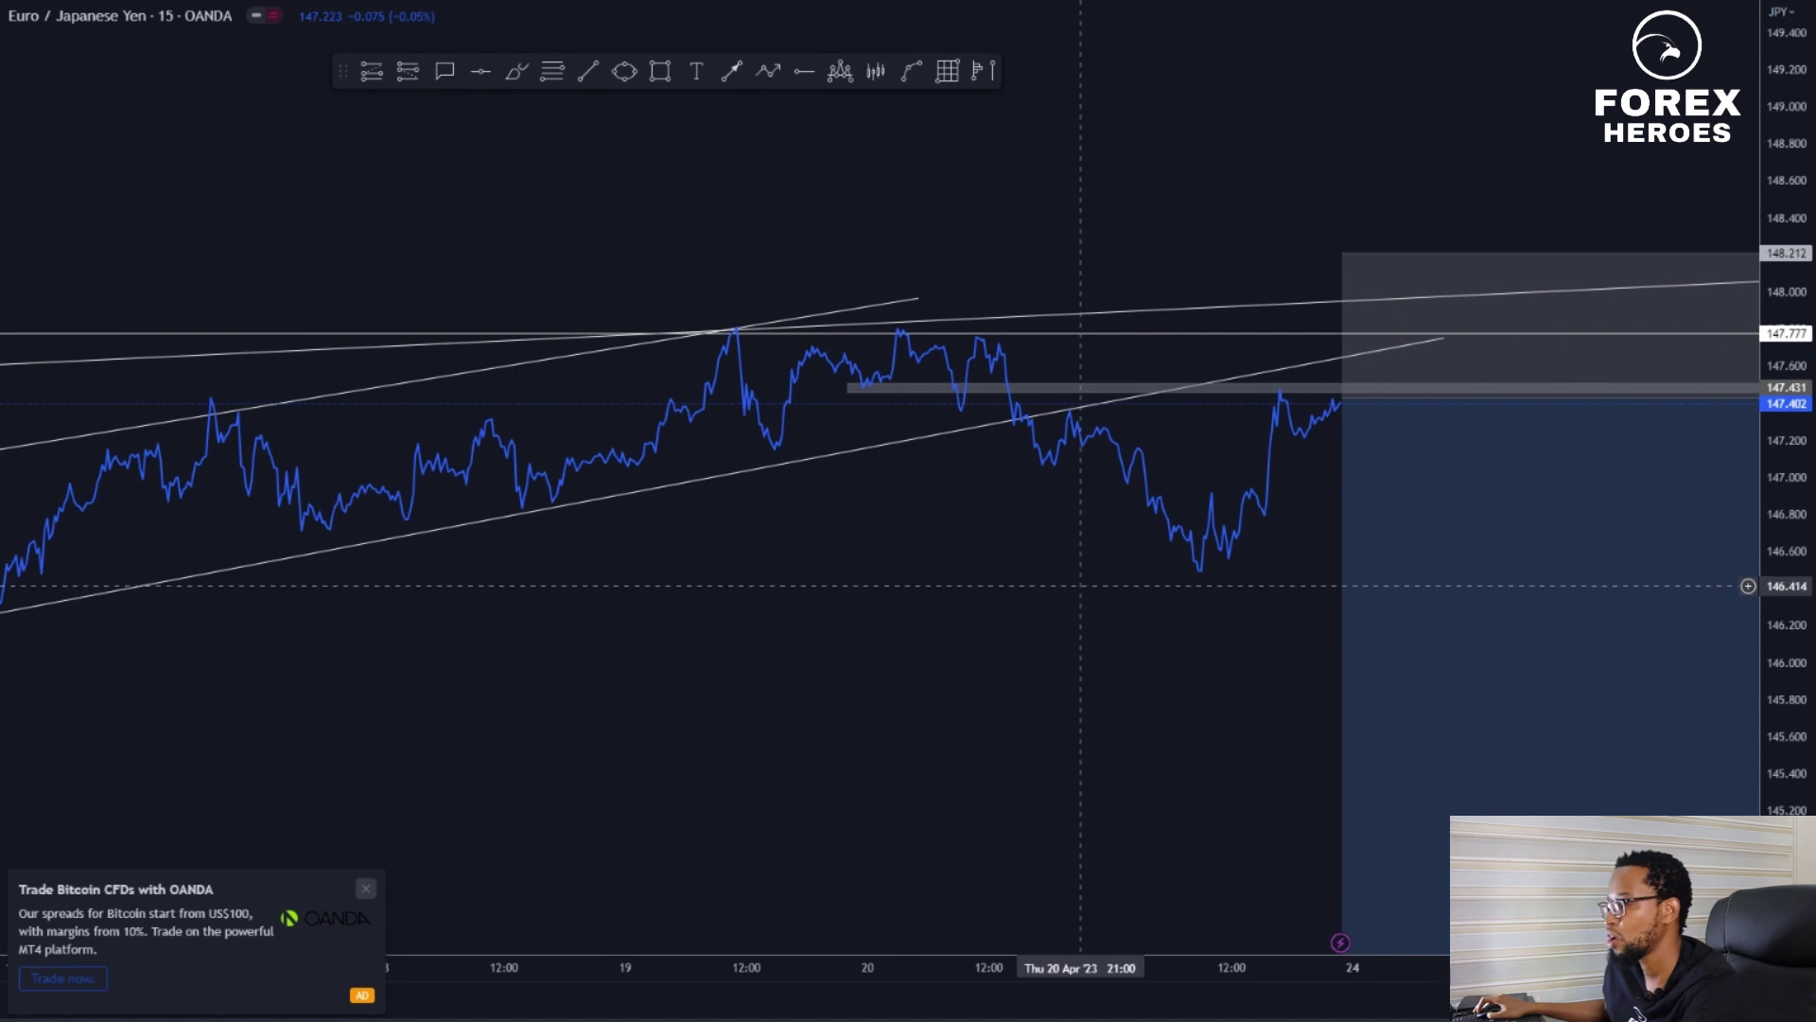
type("60")
key("Return")
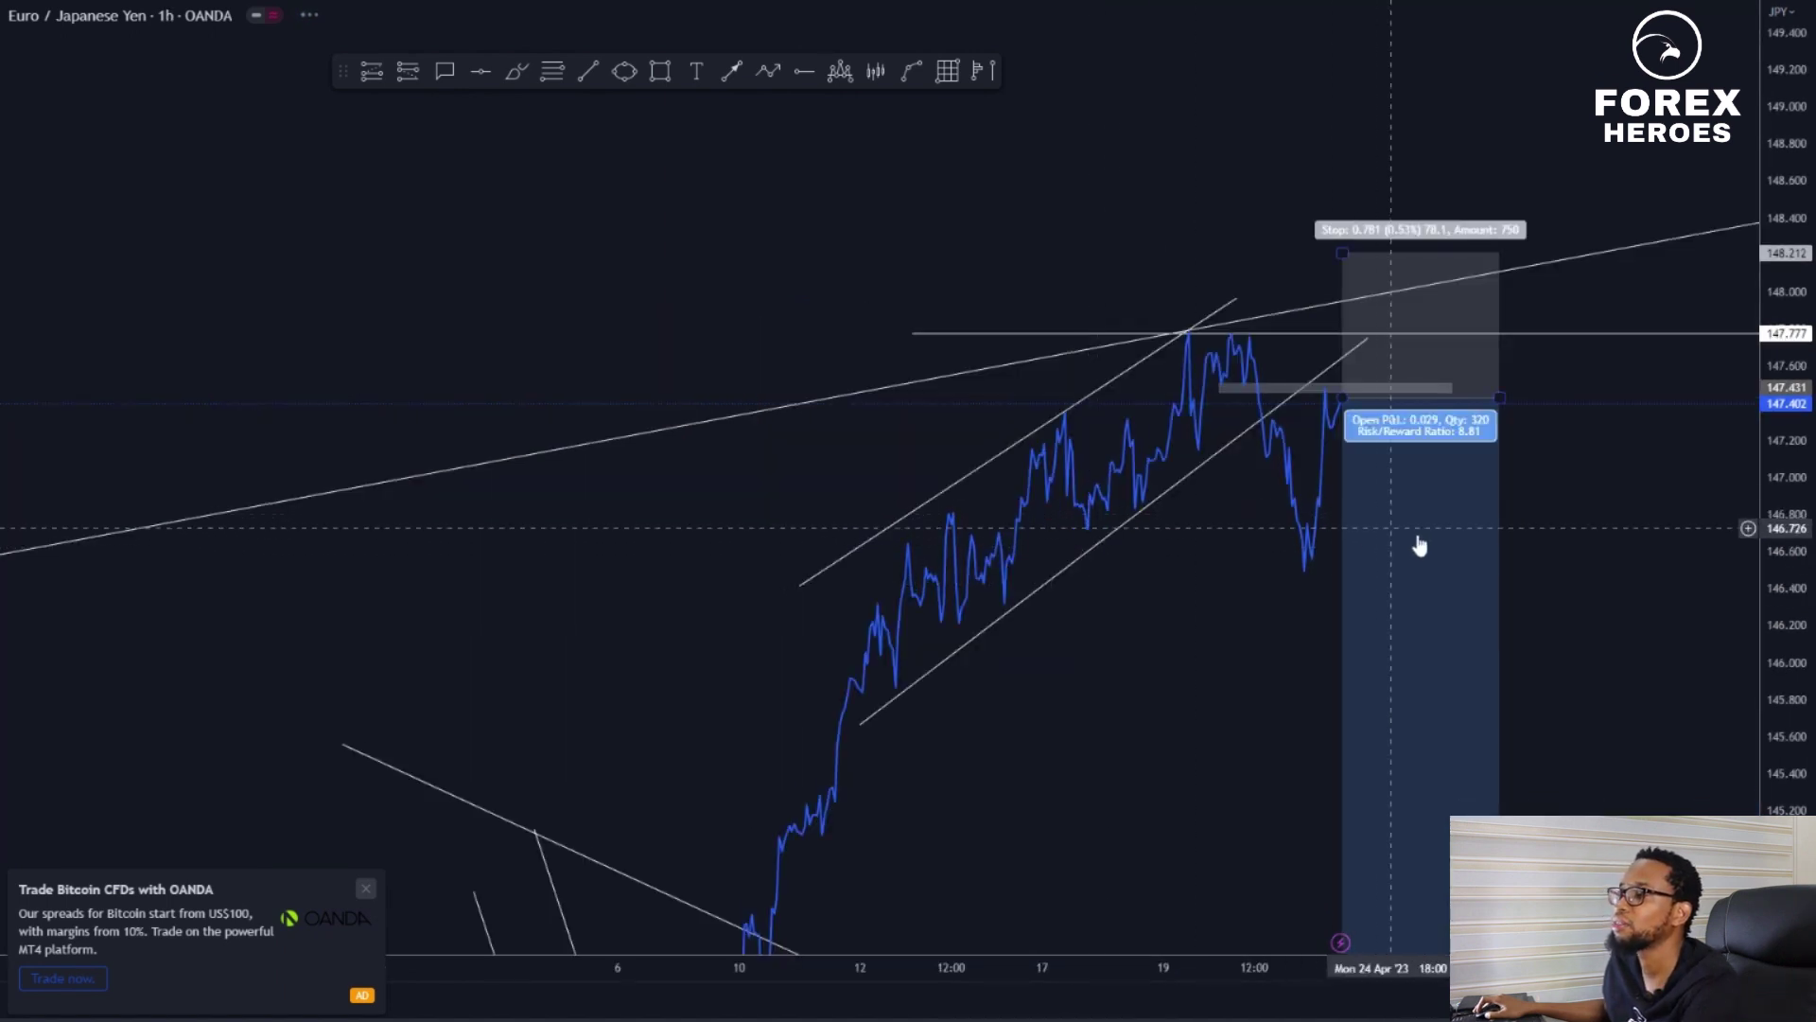
Zoom in on the highs around 20 April and switch the chart to the 15-minute timeframe
scroll(1419, 546, "up", 4)
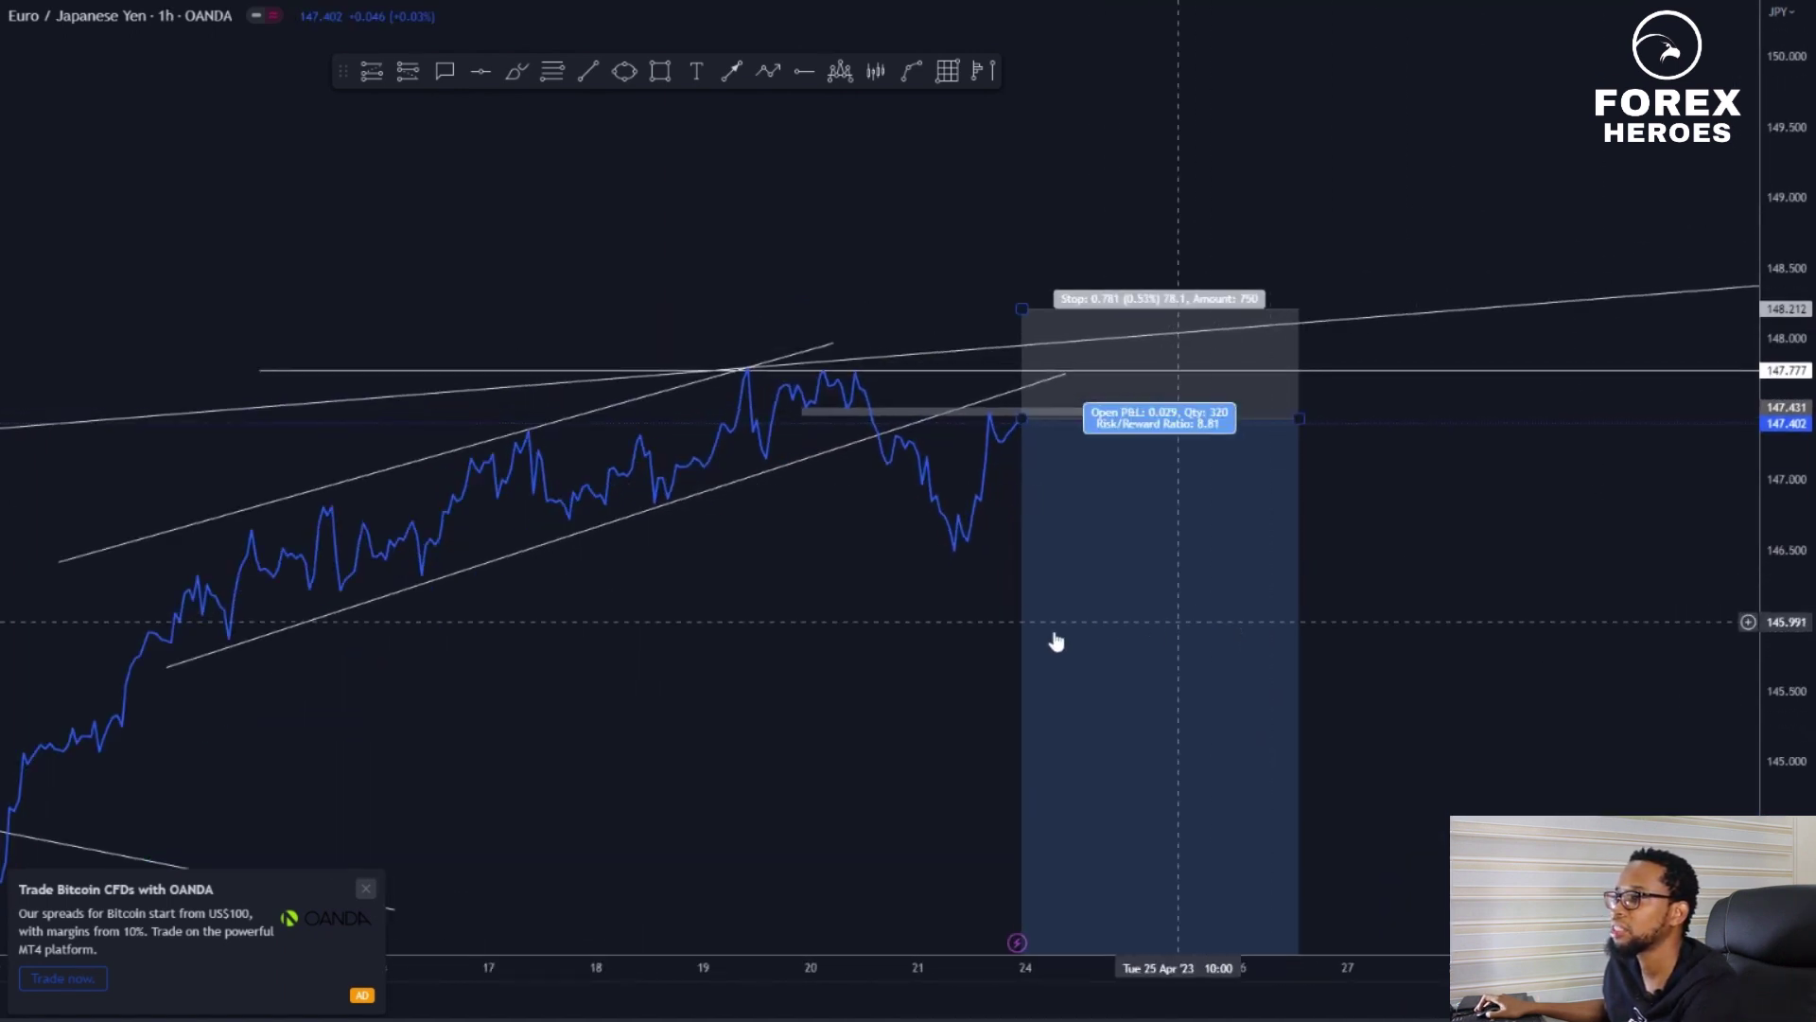
type("15")
key("Return")
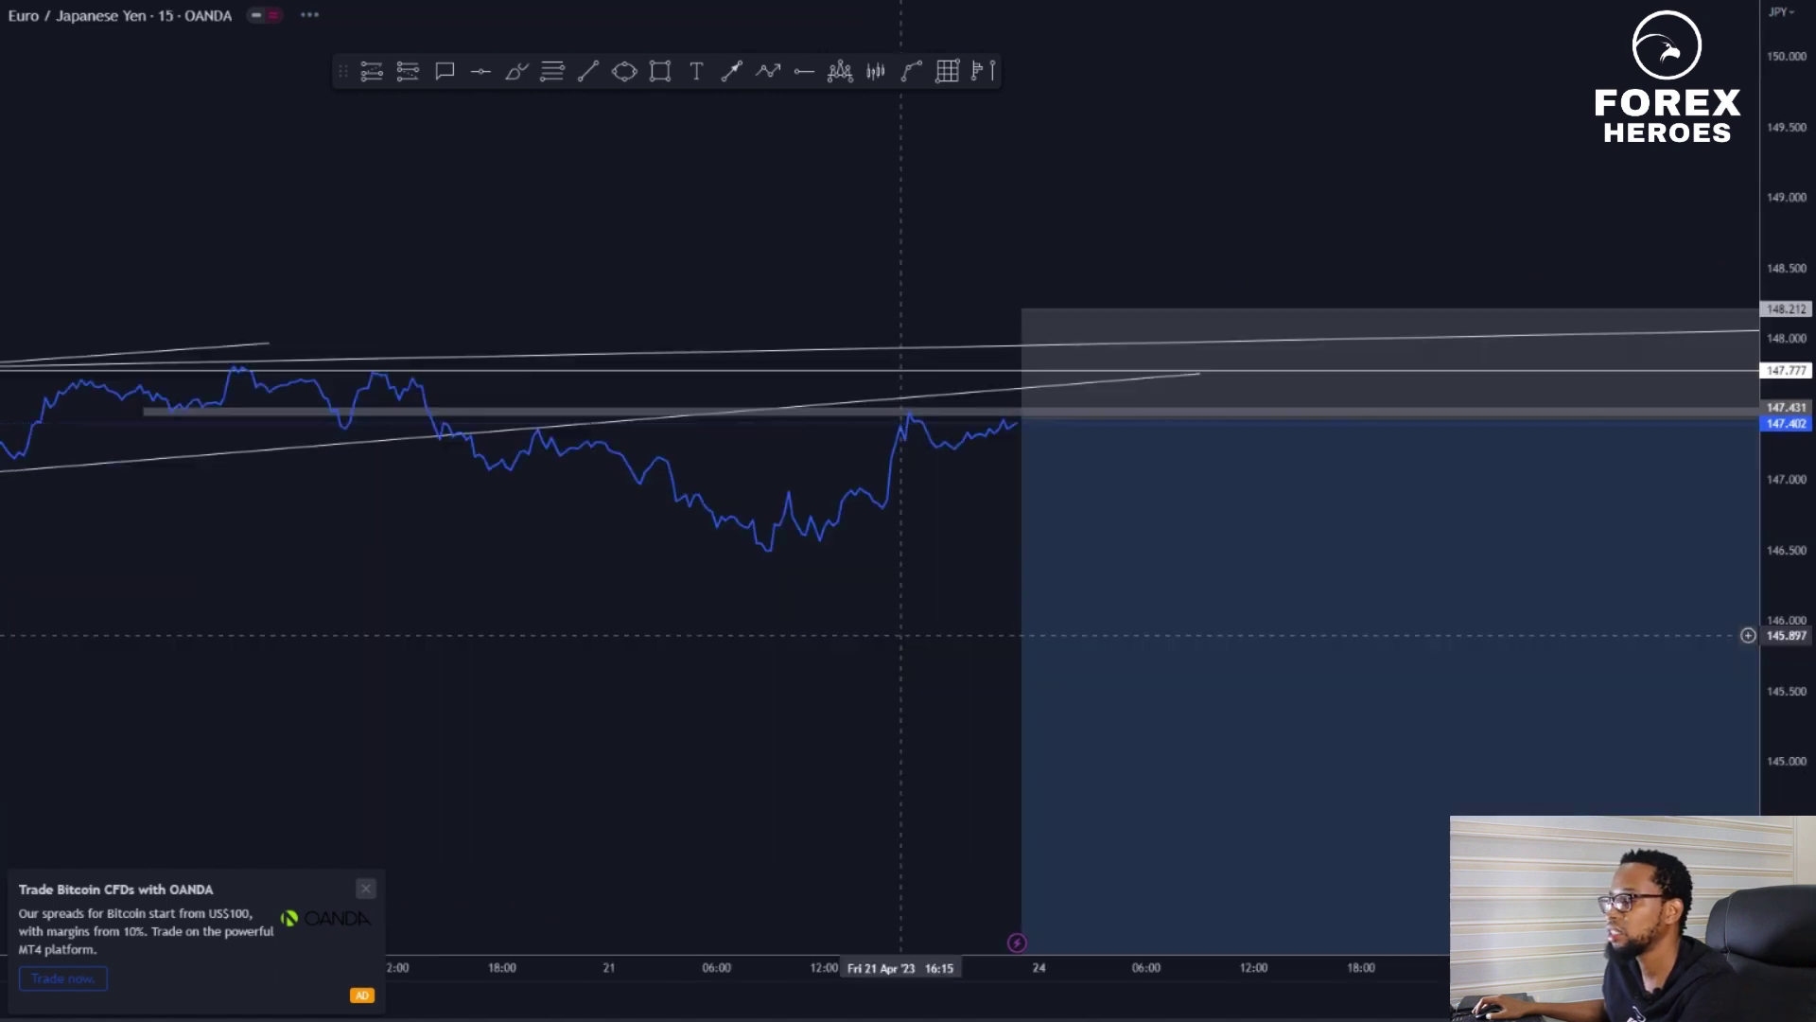
Shorten the short position's time span so that it ends at about 16:00 on 24 April
scroll(1144, 591, "down", 5)
left_click_drag(1171, 597, 871, 717)
scroll(967, 642, "down", 2)
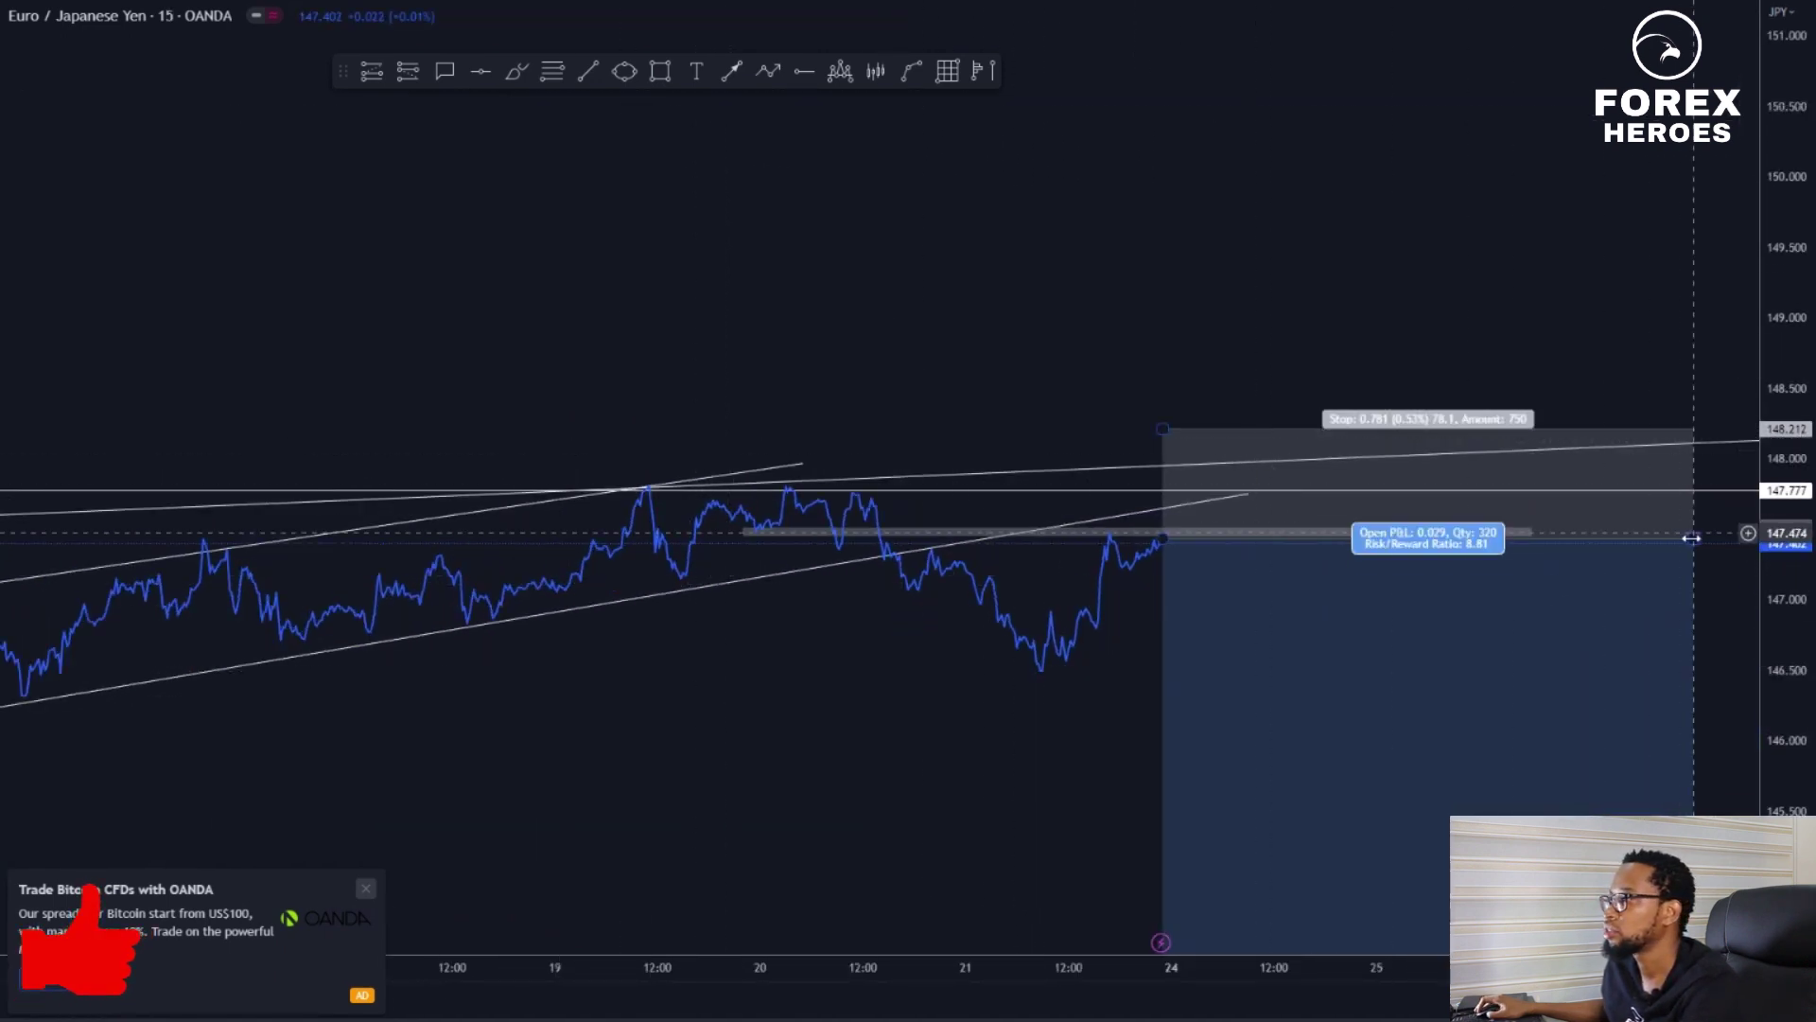
left_click_drag(1691, 537, 1309, 600)
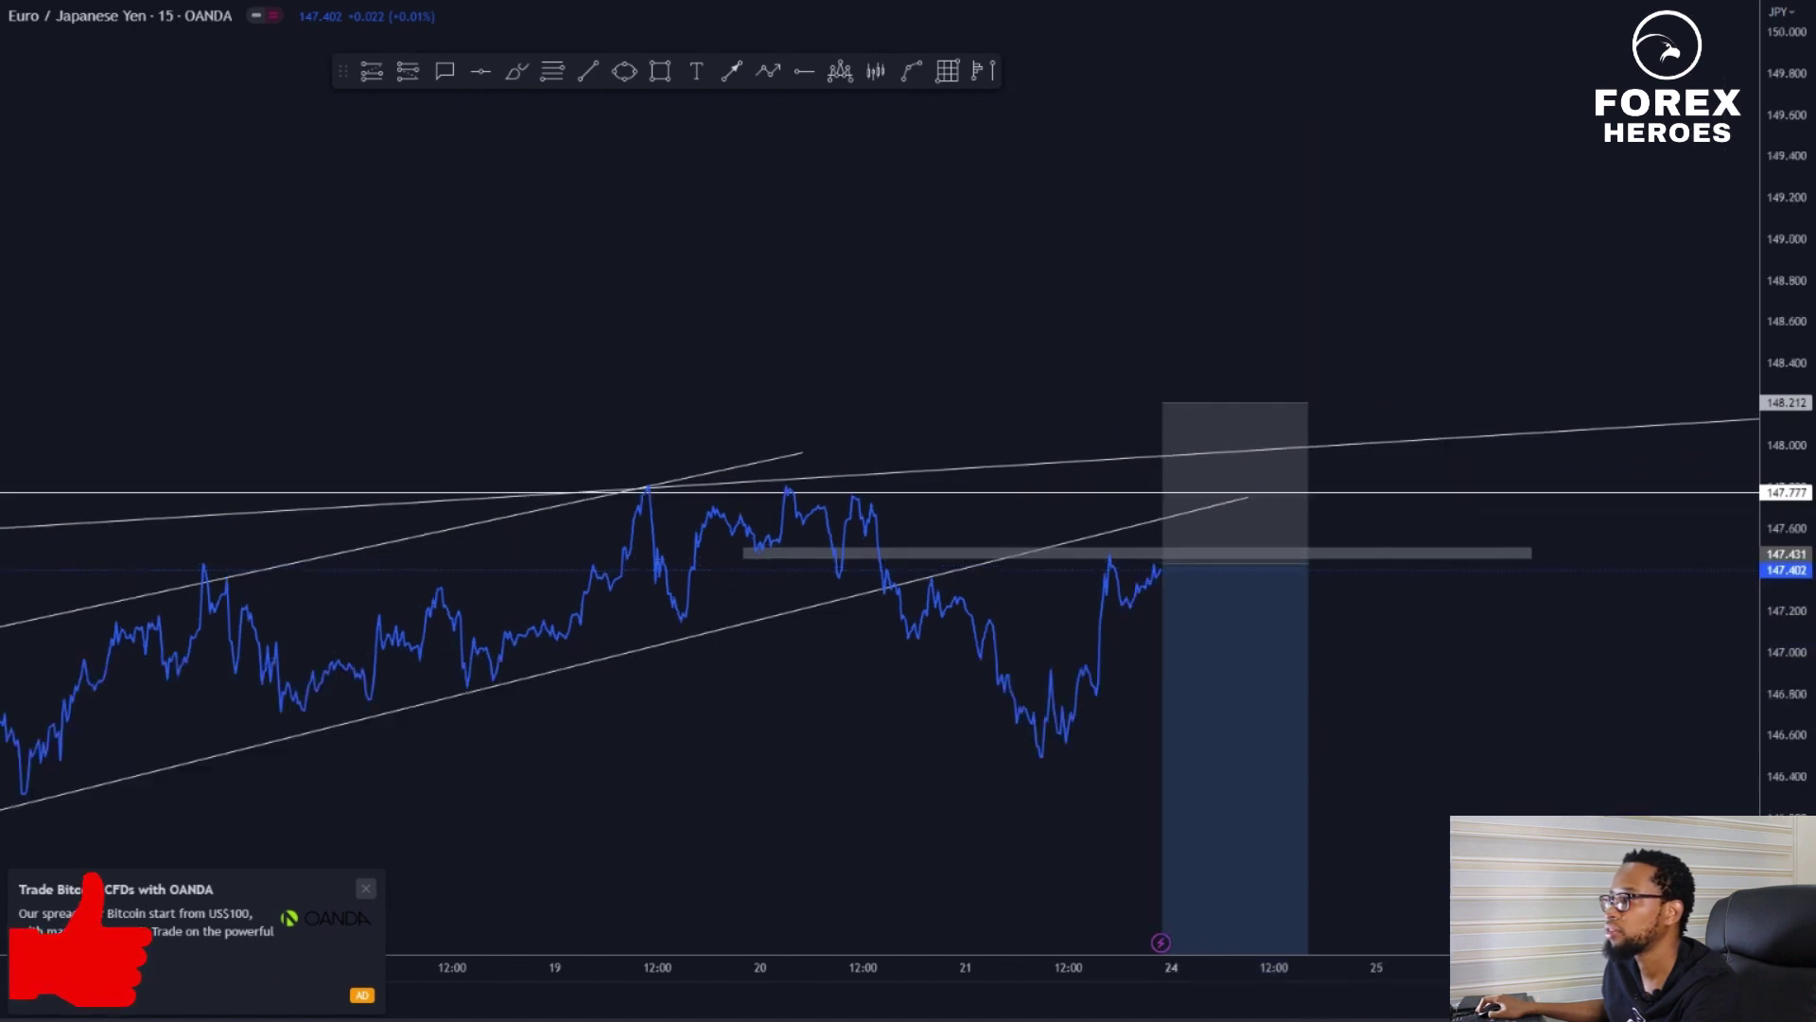
Draw a small rising trend line from about 147.19 to 147.44 after the latest high and duplicate it parallel above, ending at about 147.49
left_click_drag(1645, 715, 1488, 360)
left_click_drag(1409, 459, 1363, 653)
left_click_drag(1799, 613, 1803, 321)
scroll(1289, 495, "up", 3)
left_click_drag(635, 164, 645, 152)
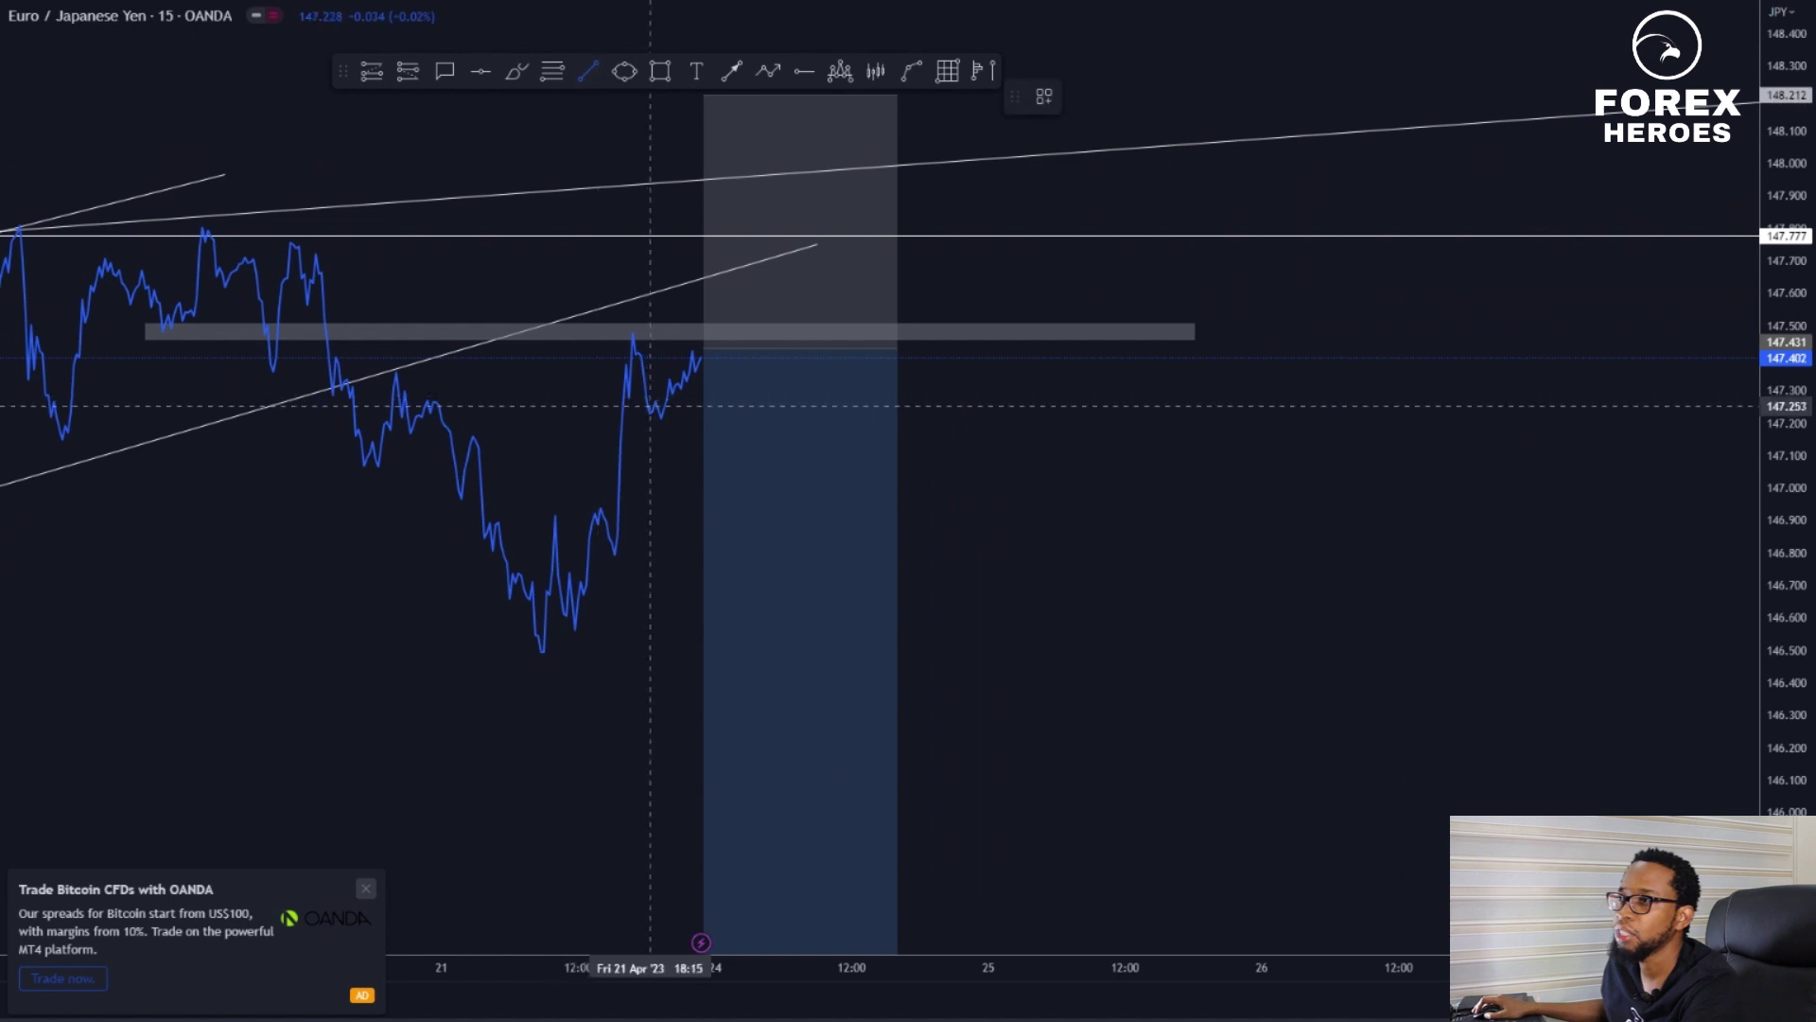
left_click(658, 424)
left_click(723, 347)
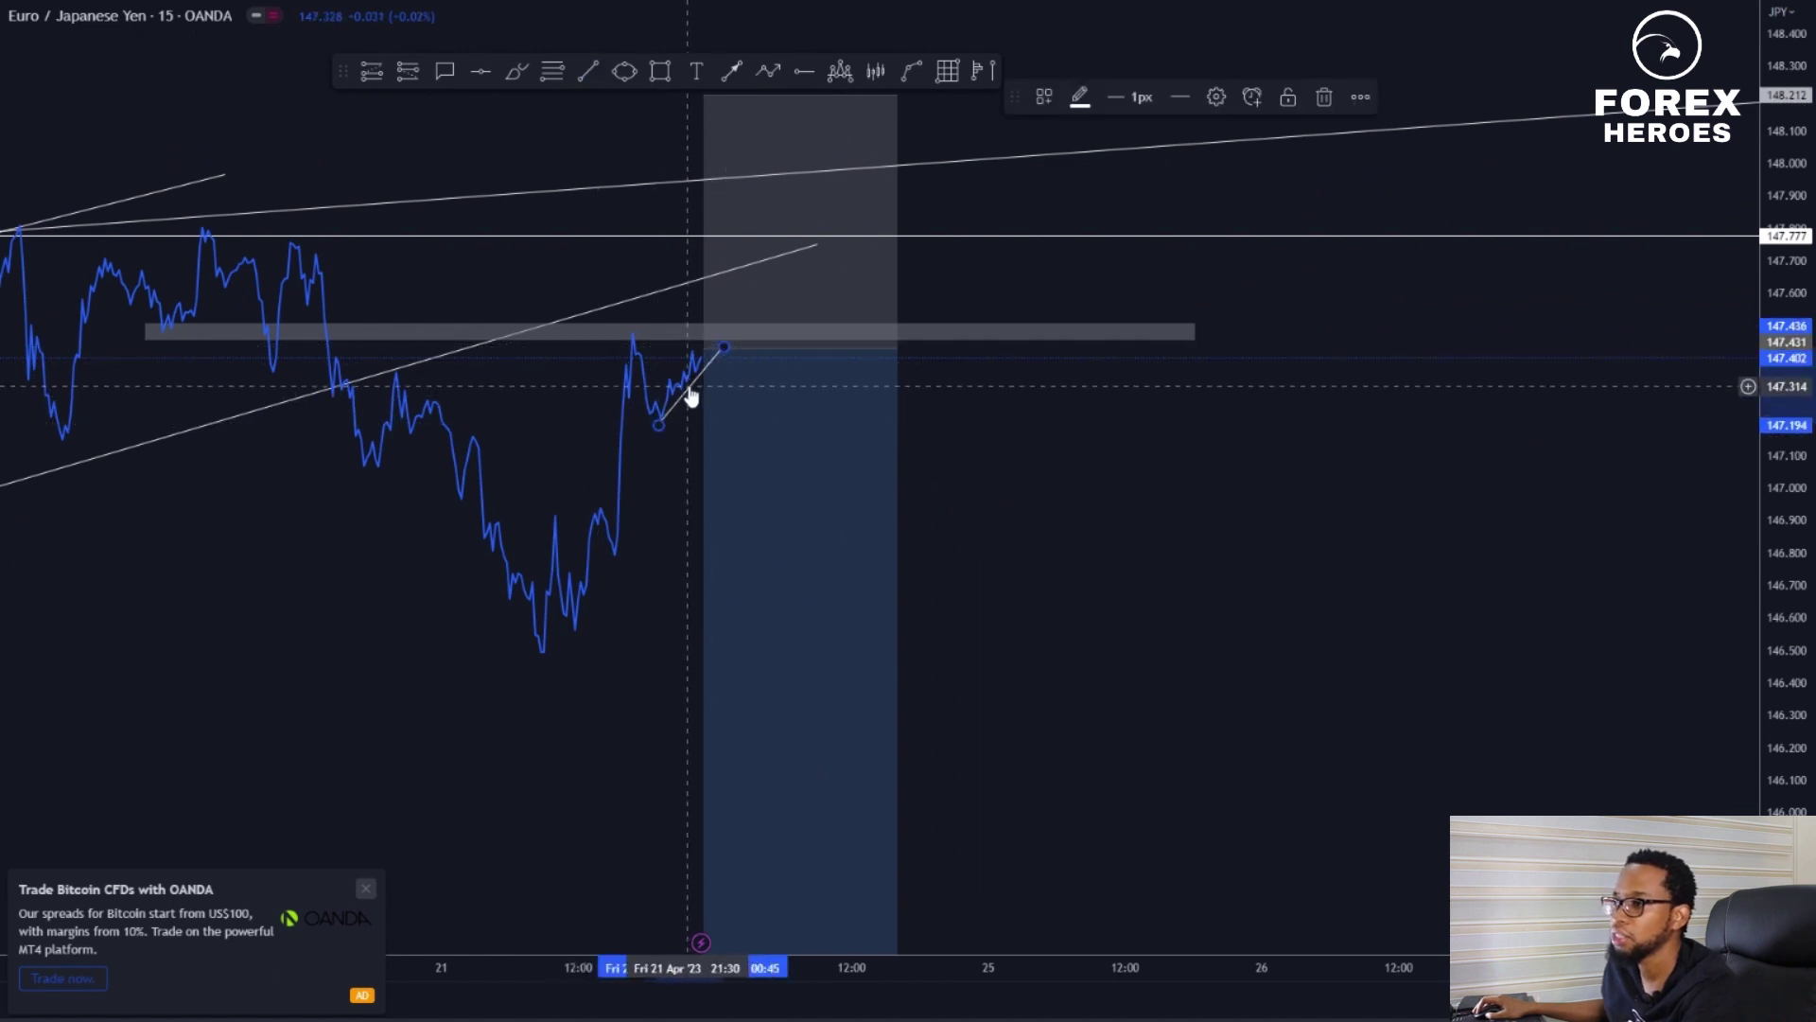
left_click_drag(688, 387, 669, 352, "ctrl")
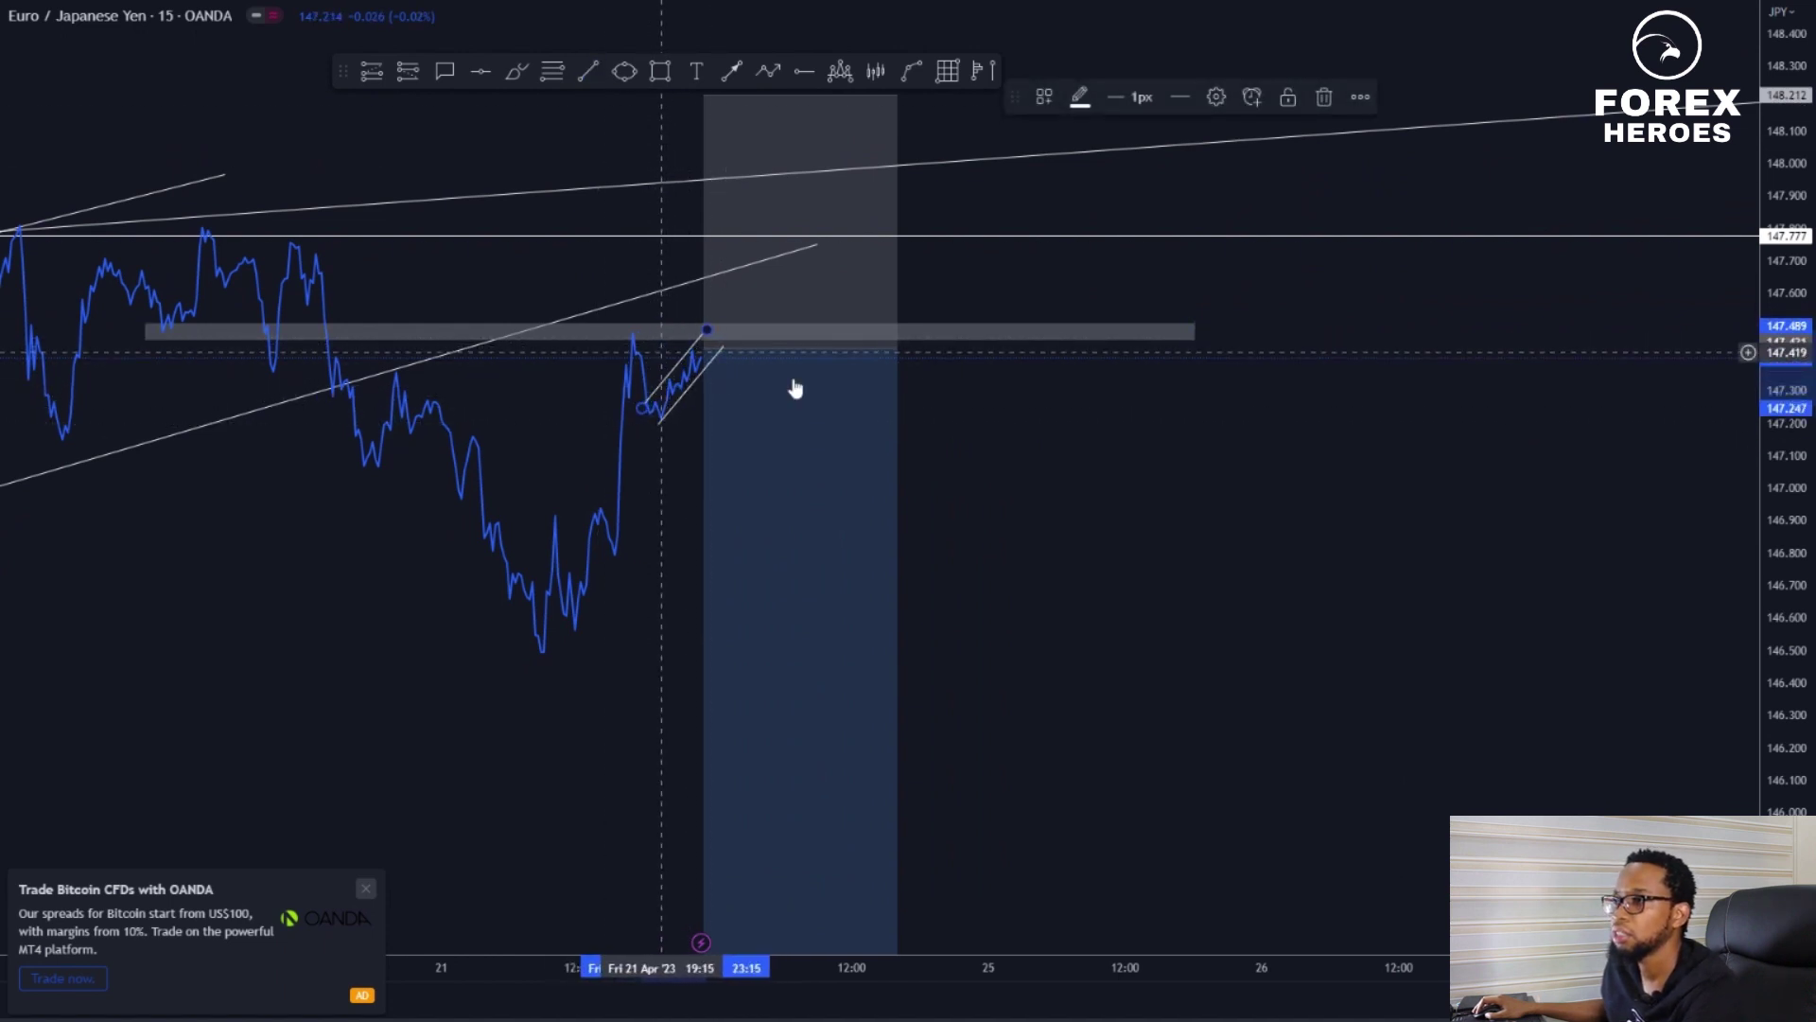
Move the short position's entry to 147.413 and tighten its stop to 147.708
scroll(1044, 620, "down", 2)
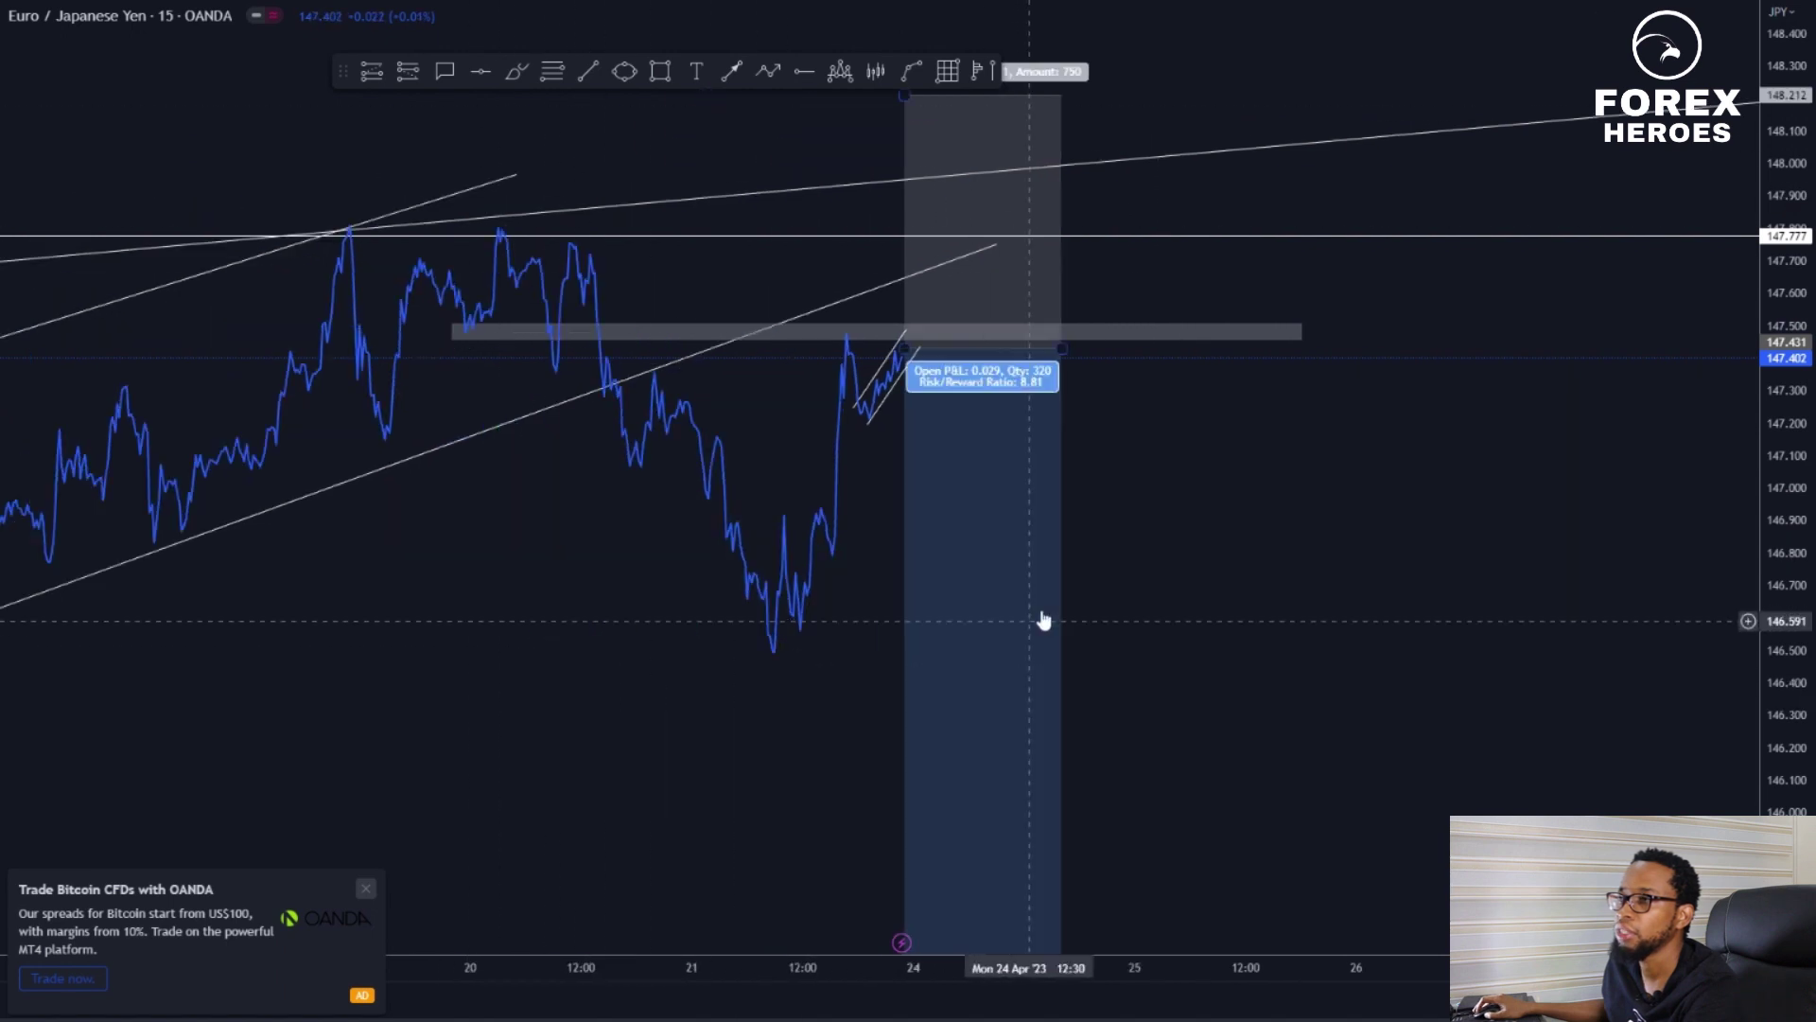
scroll(1043, 619, "down", 3)
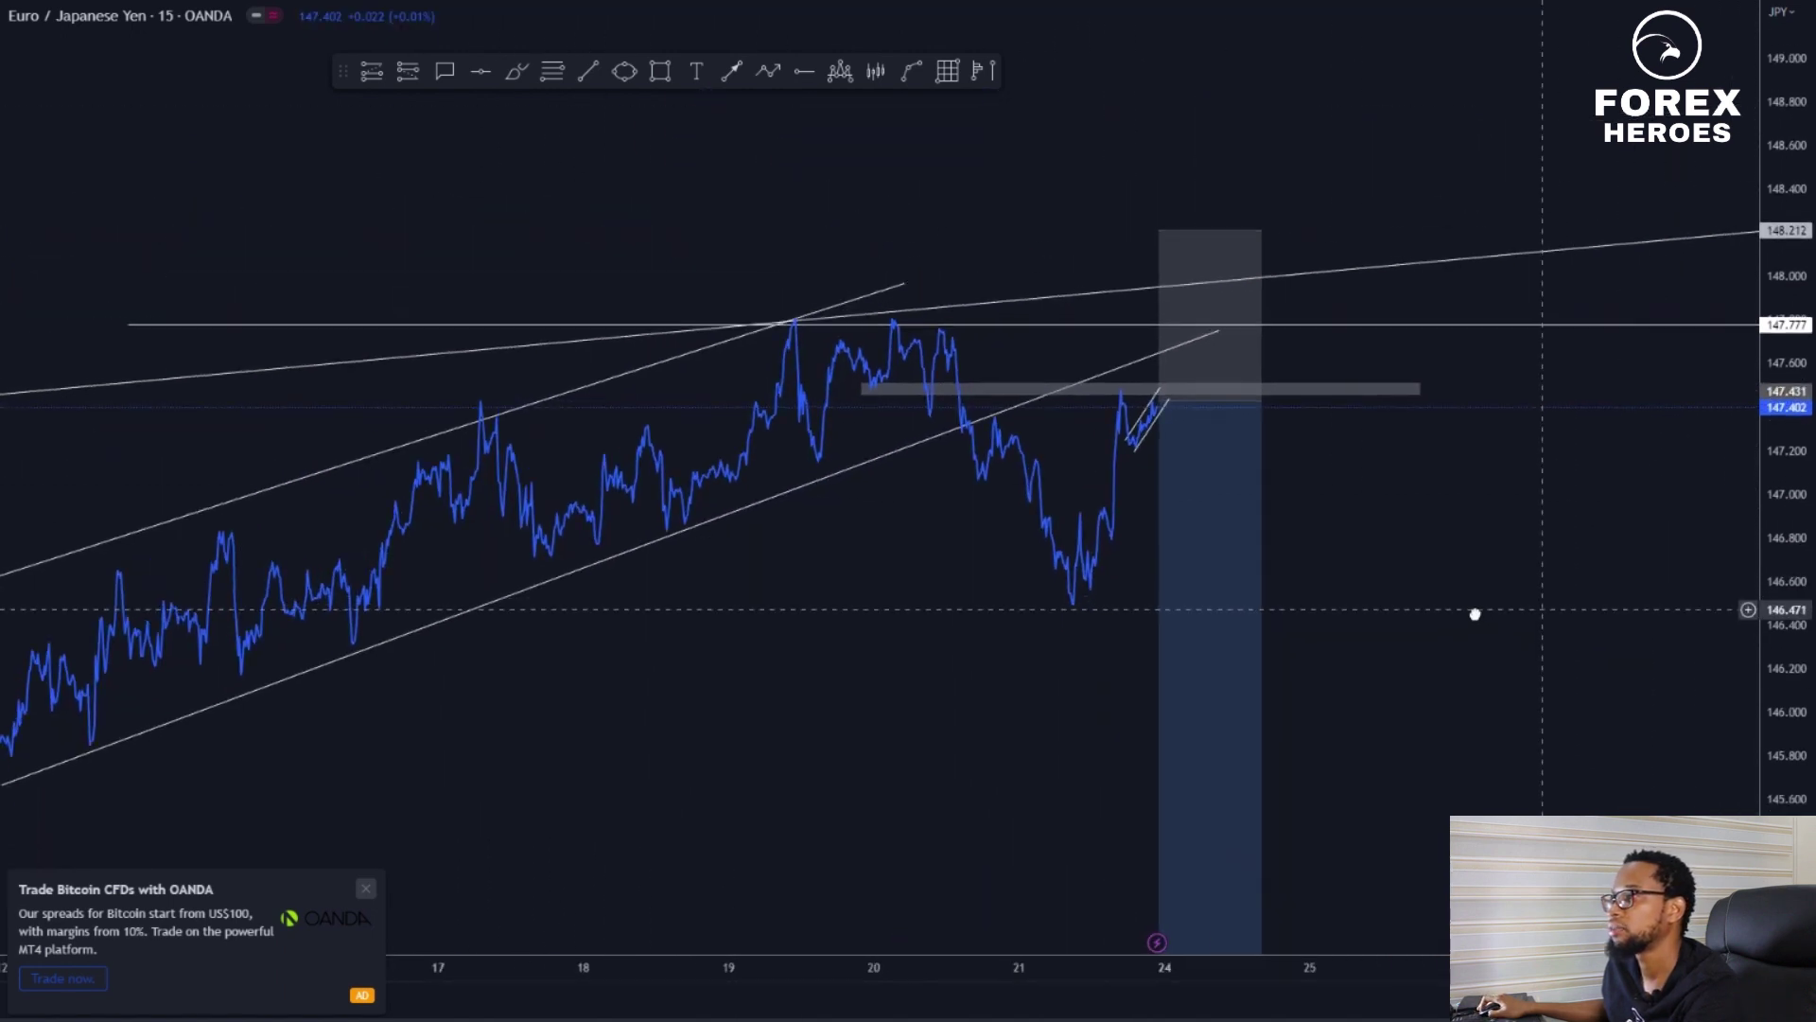
left_click(1111, 452)
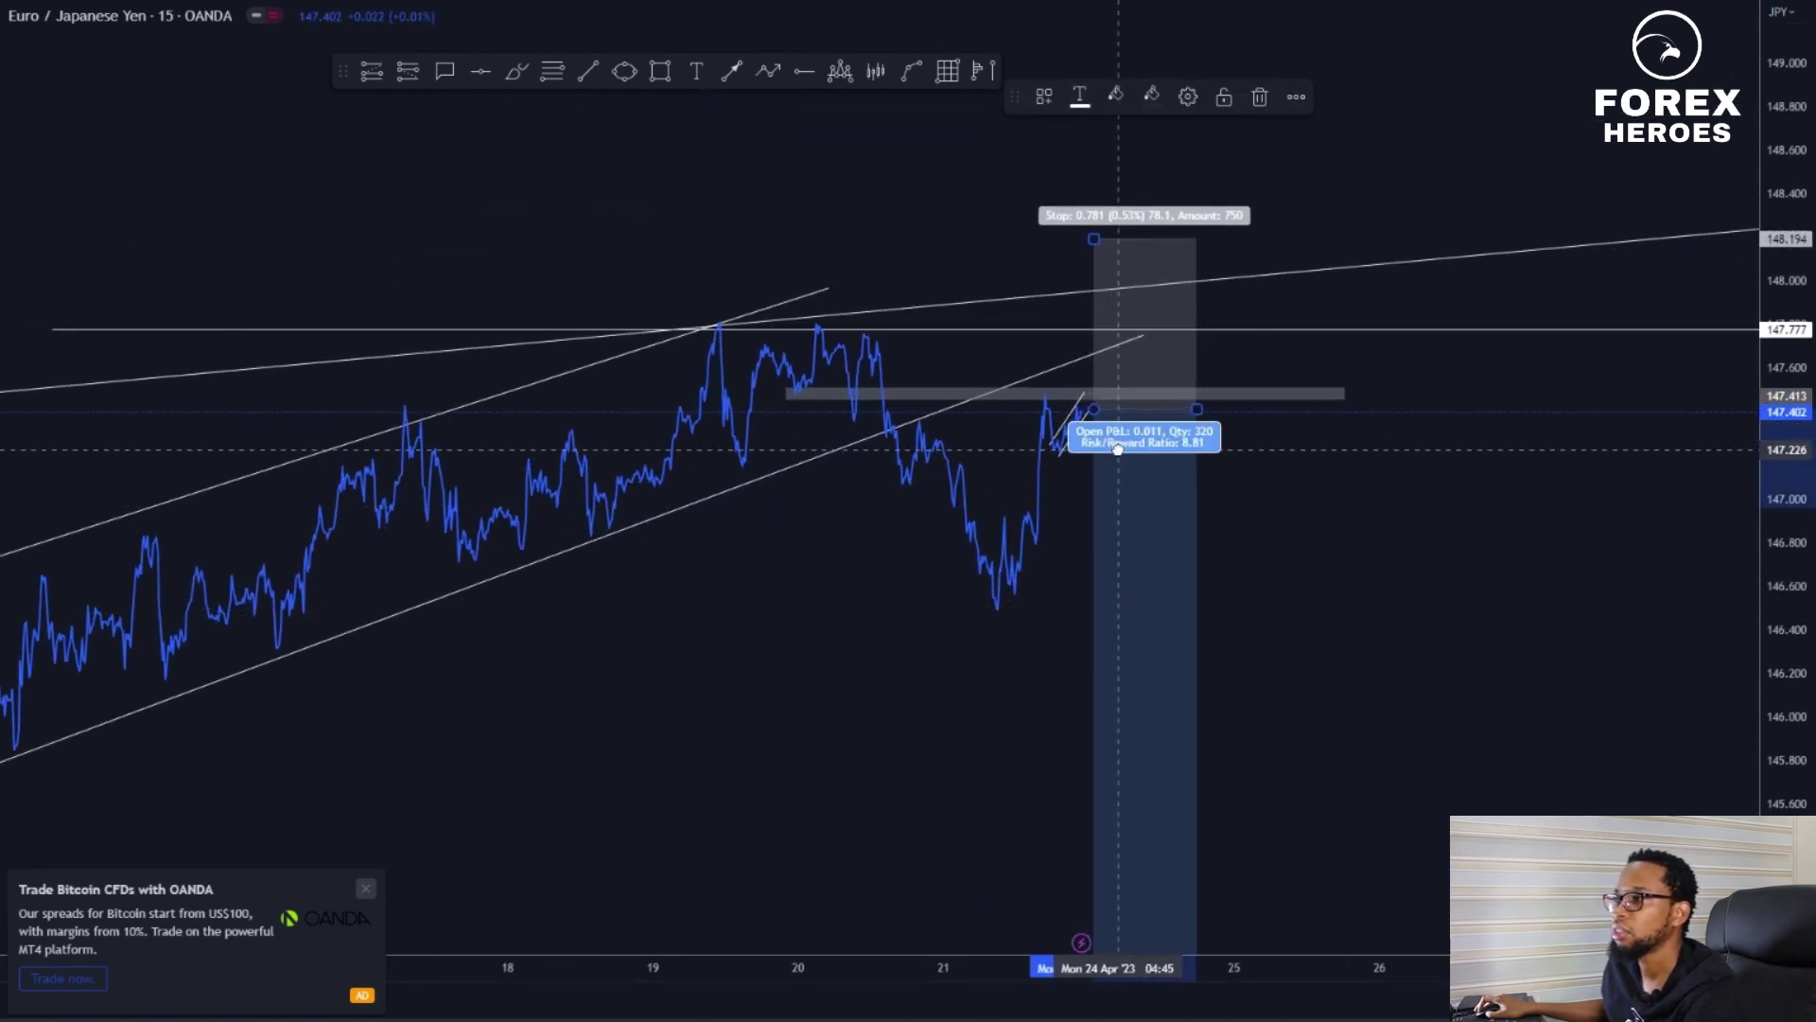
left_click_drag(1087, 260, 1077, 346)
Switch the chart to the 1-hour timeframe and display the price as candles
type("60")
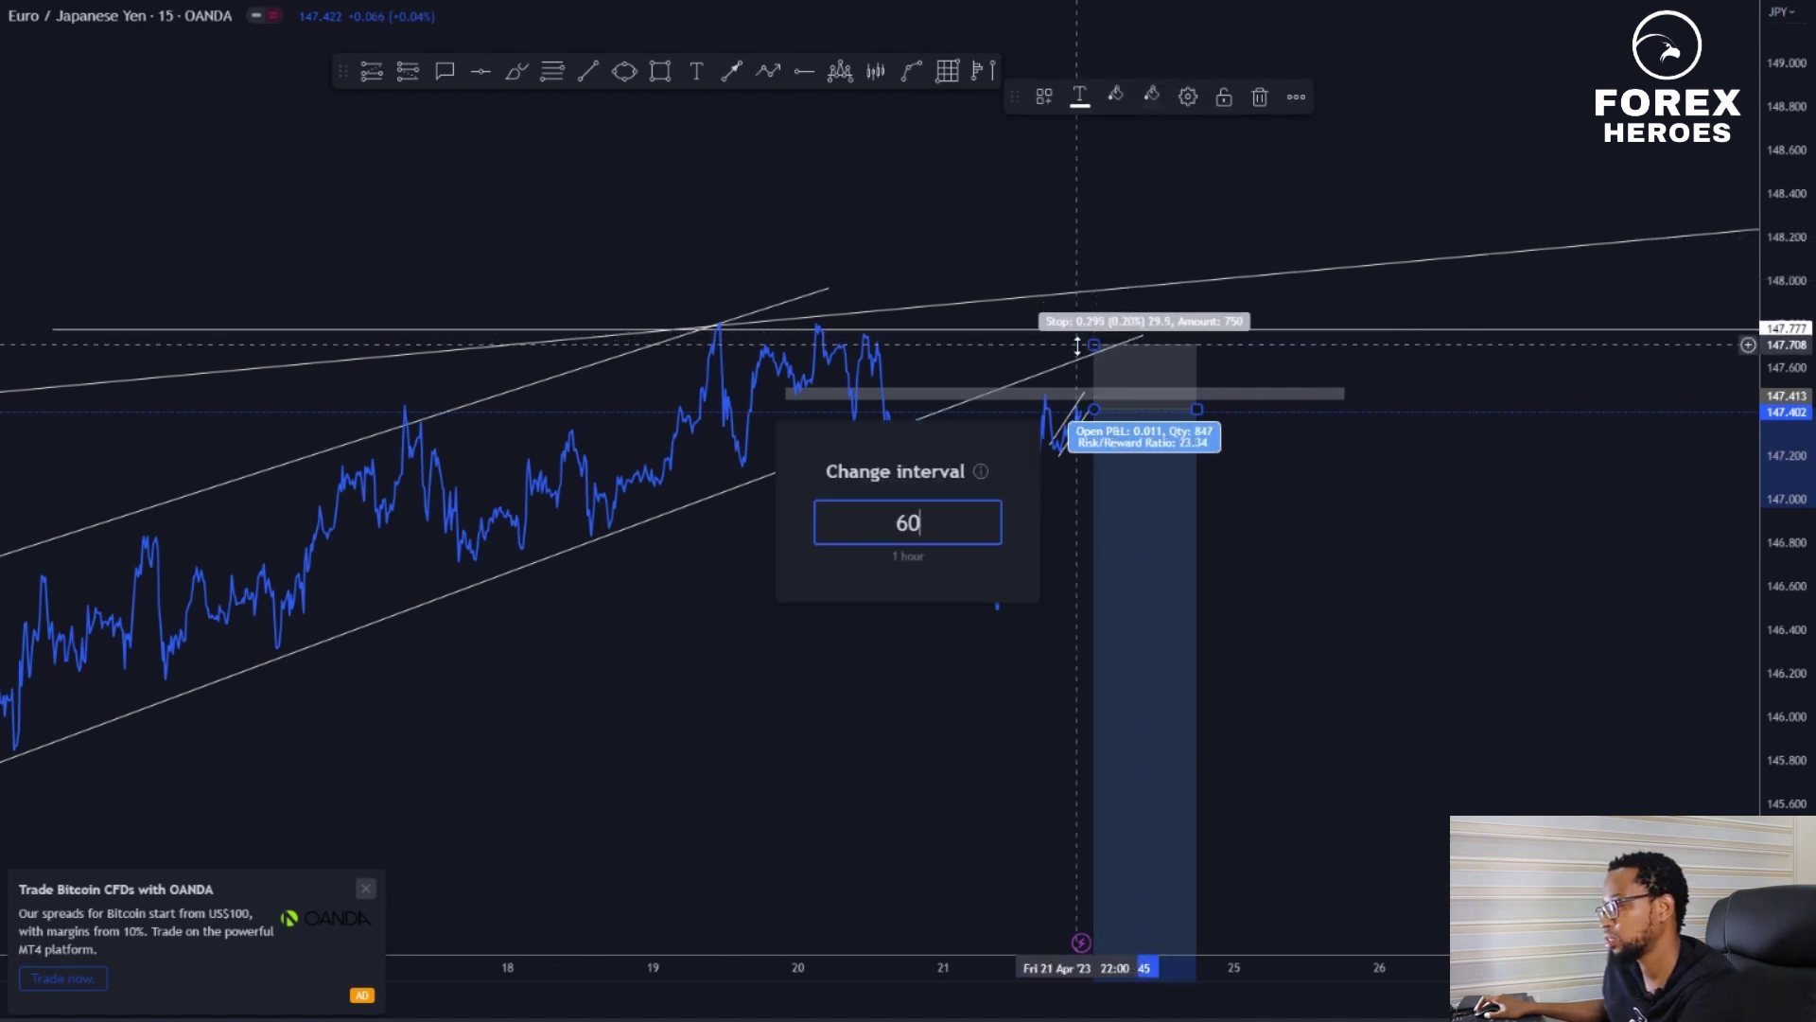
key("Return")
scroll(1135, 530, "up", 2)
left_click_drag(1115, 570, 1403, 497)
scroll(1400, 473, "up", 3)
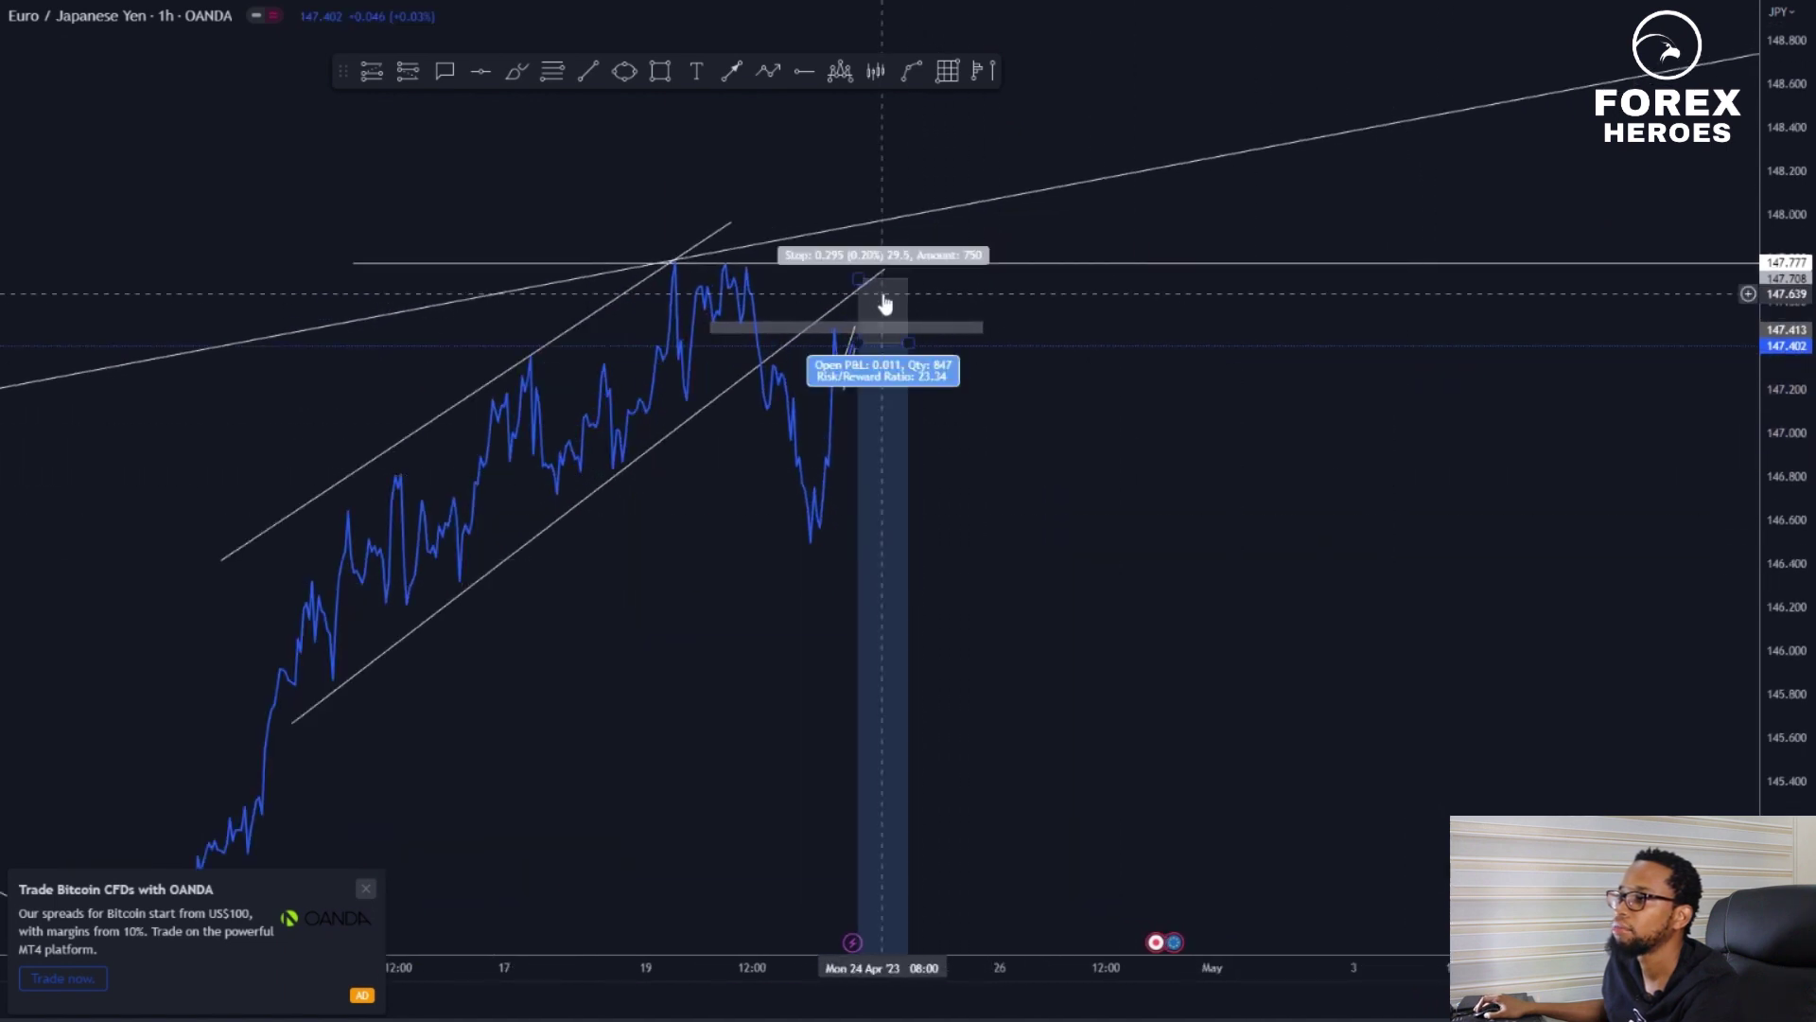
scroll(885, 303, "up", 5)
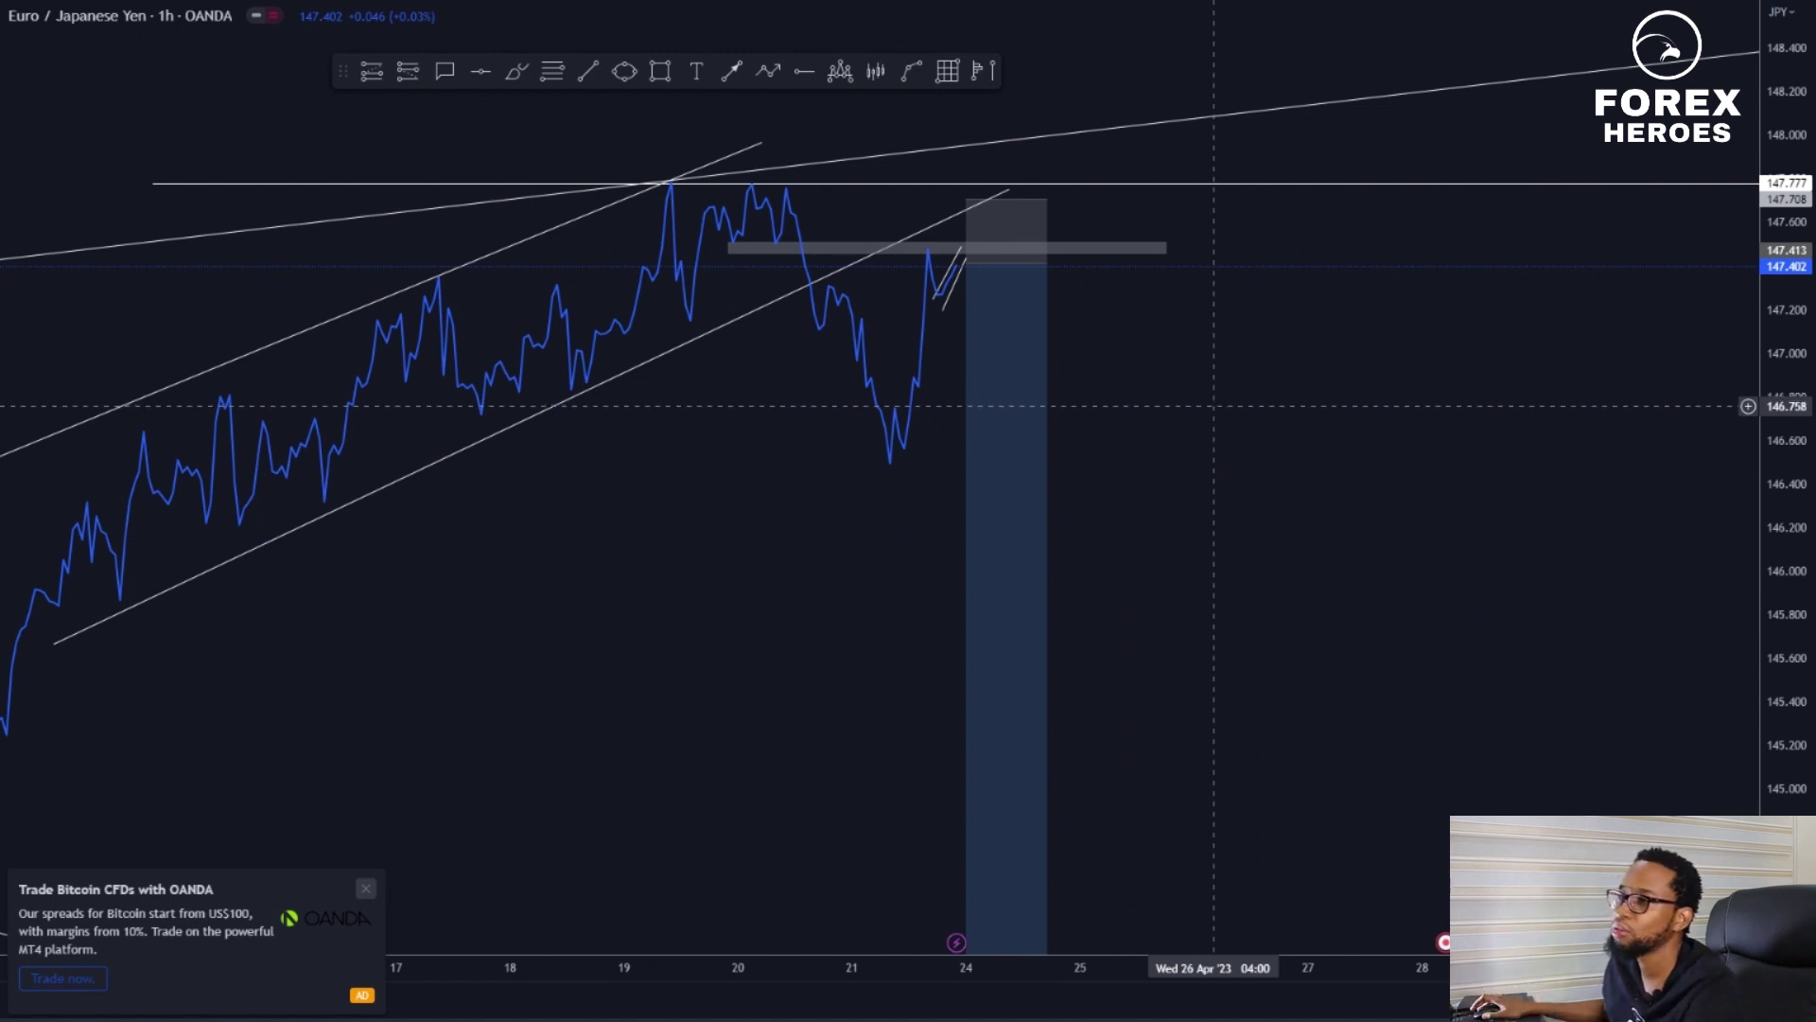
key("Escape")
left_click(610, 121)
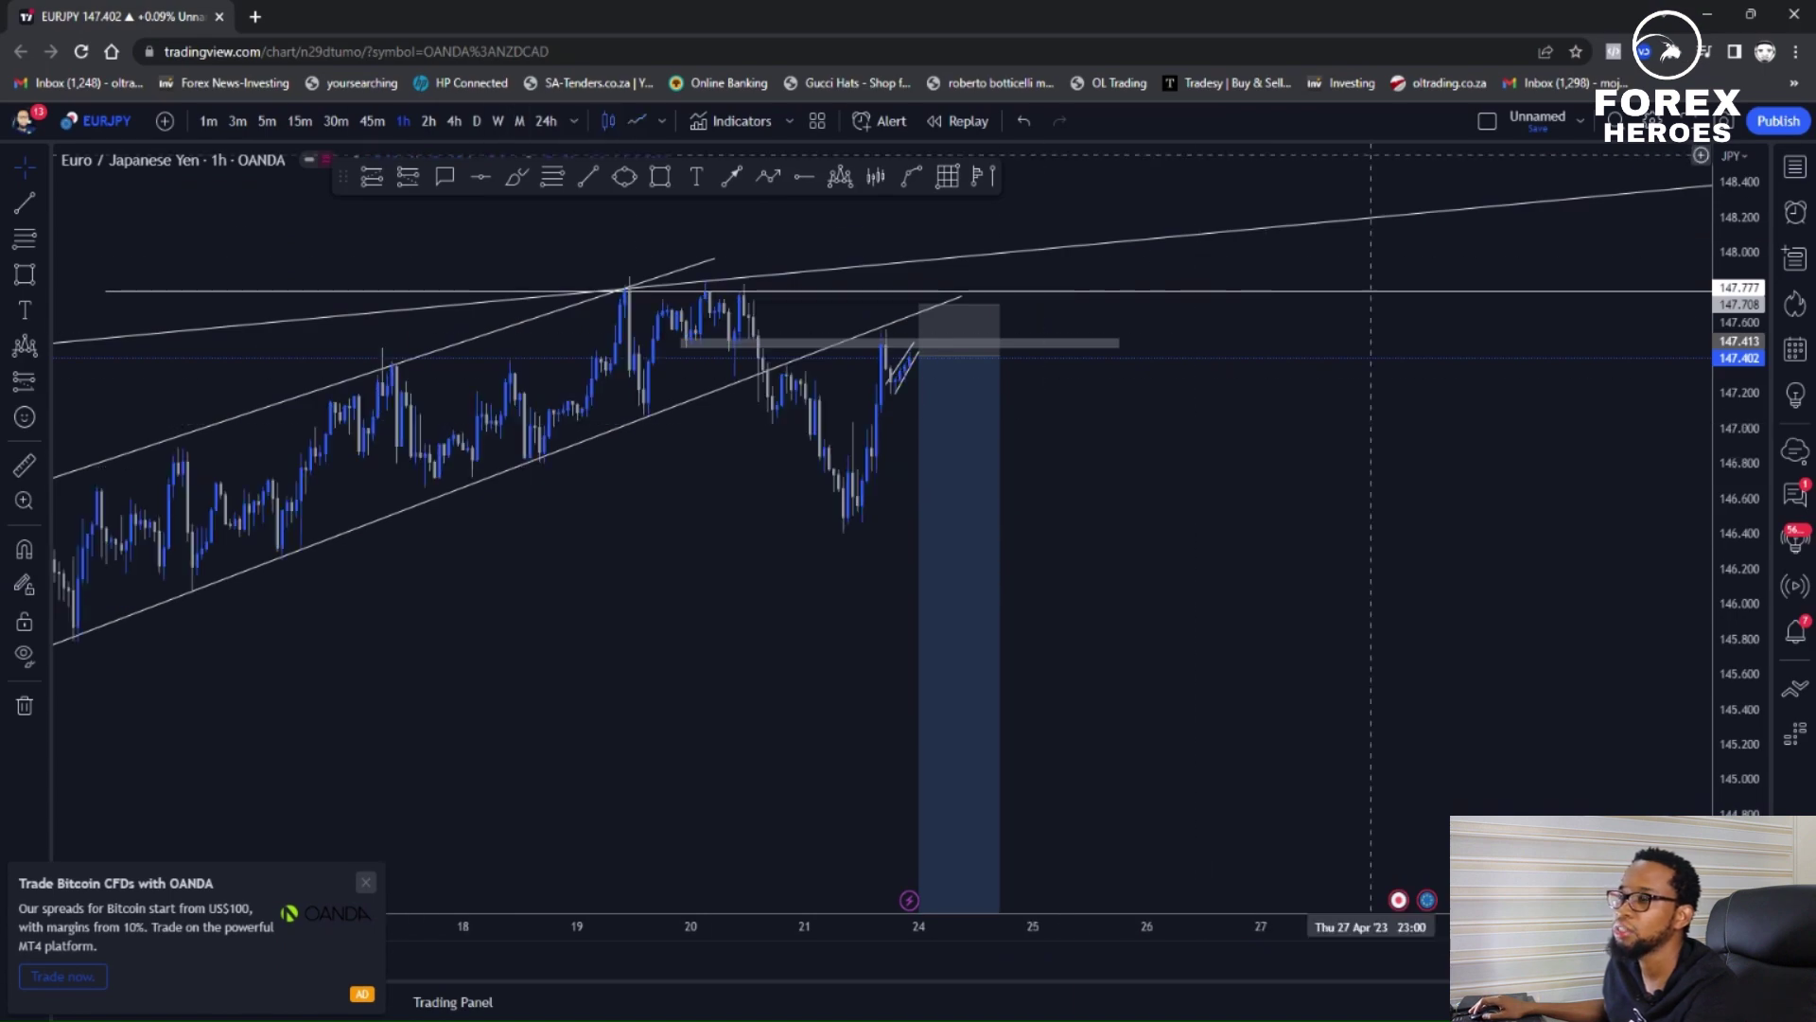
left_click(1692, 121)
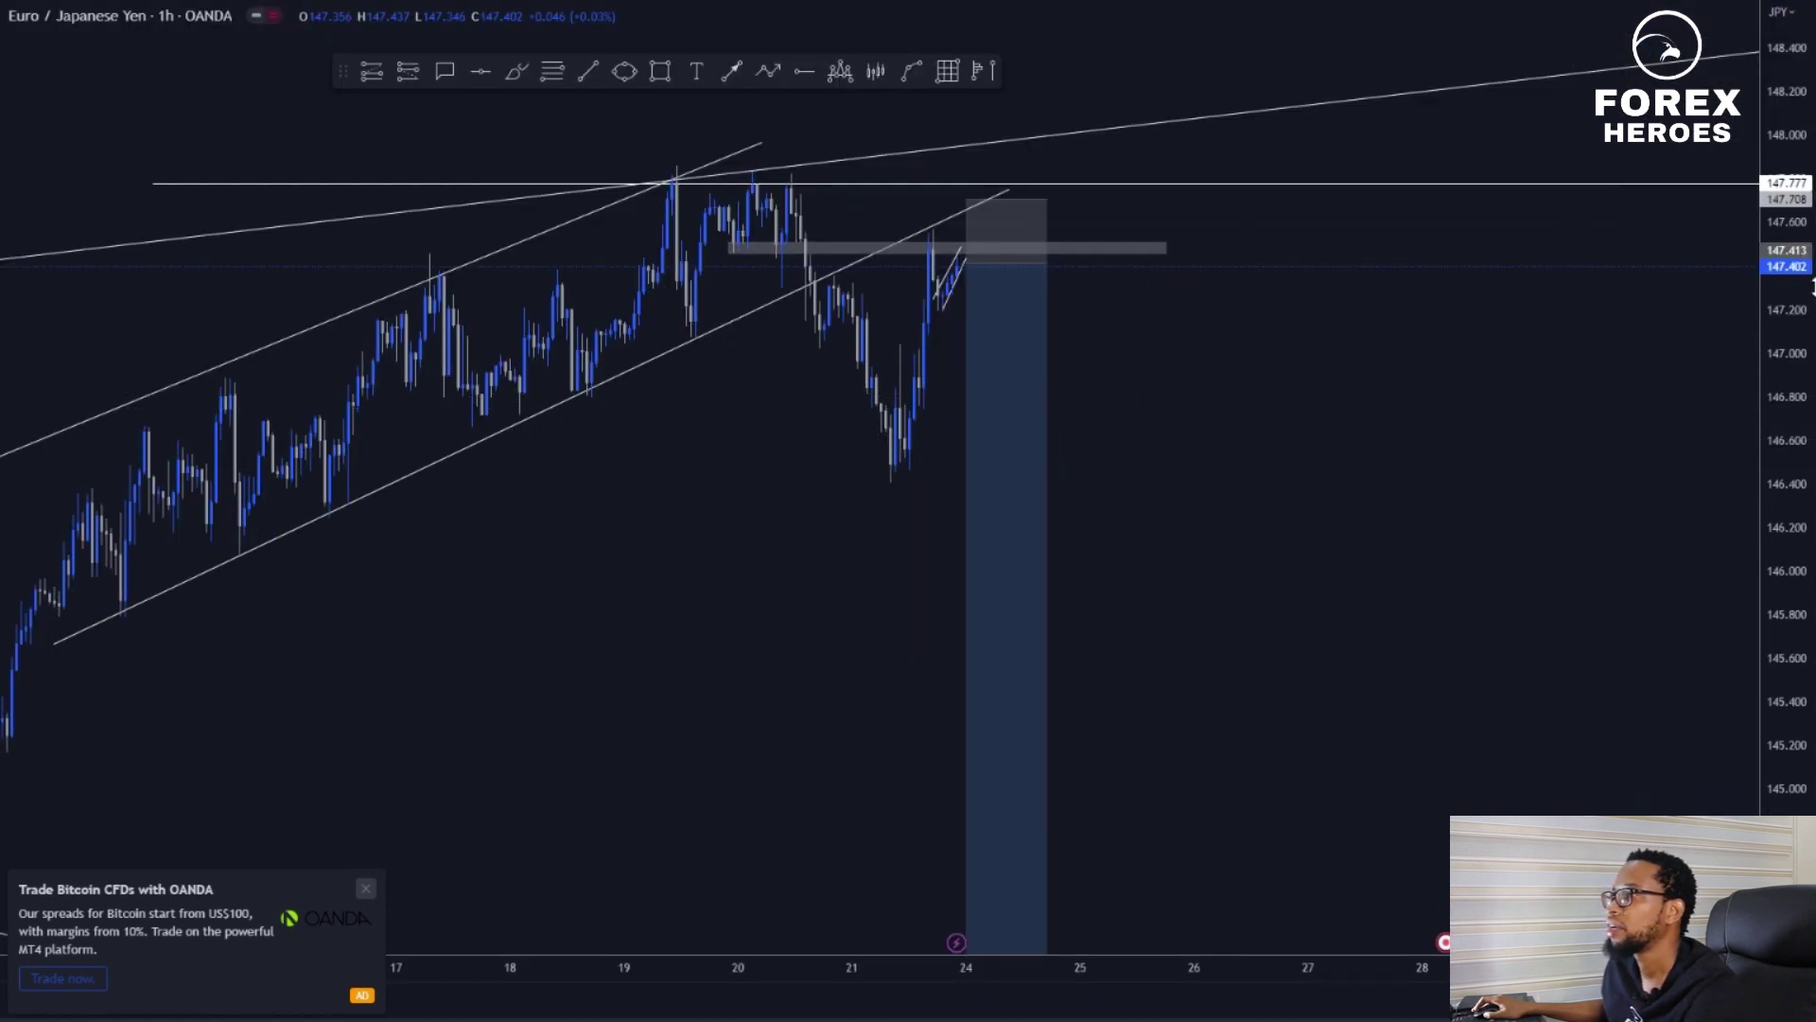
Refit the large rising channel to the candle wicks, with the lower line from 145.645 to 147.731 and the upper from 146.433 to 147.985
left_click_drag(1786, 341, 1783, 487)
left_click_drag(1135, 474, 1748, 474)
left_click_drag(1784, 473, 1785, 416)
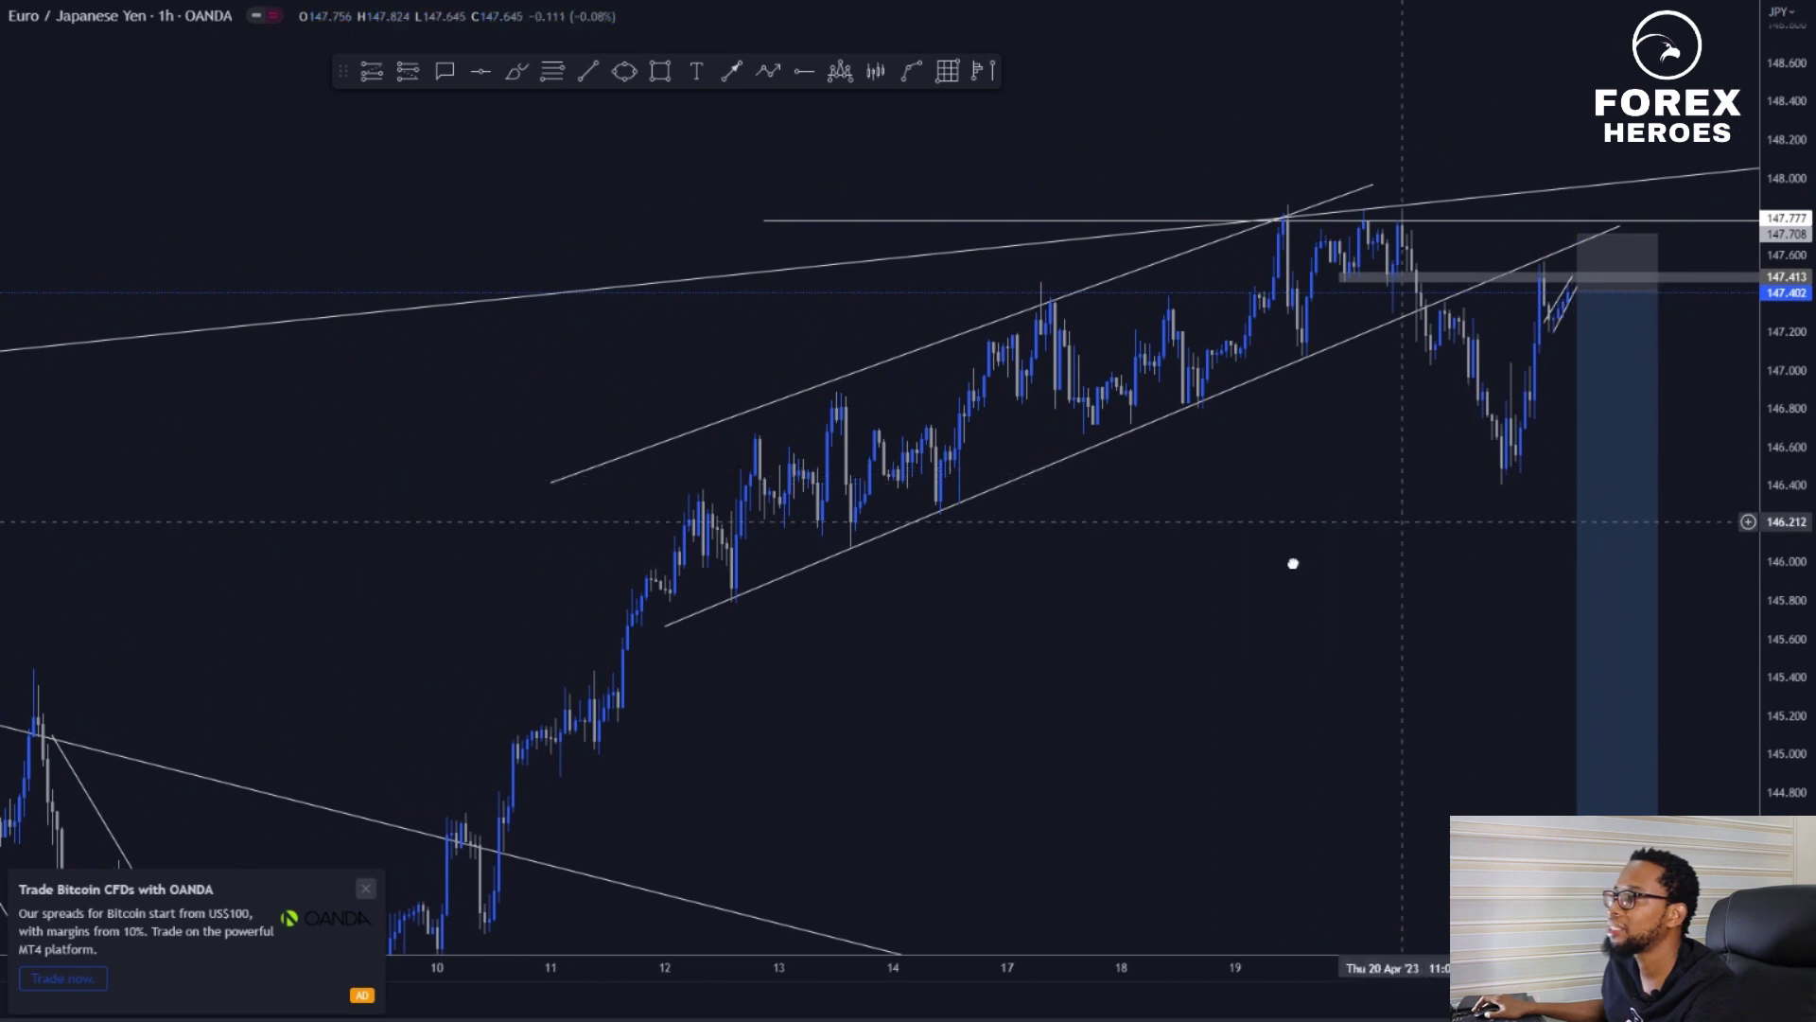
left_click_drag(1293, 564, 1115, 587)
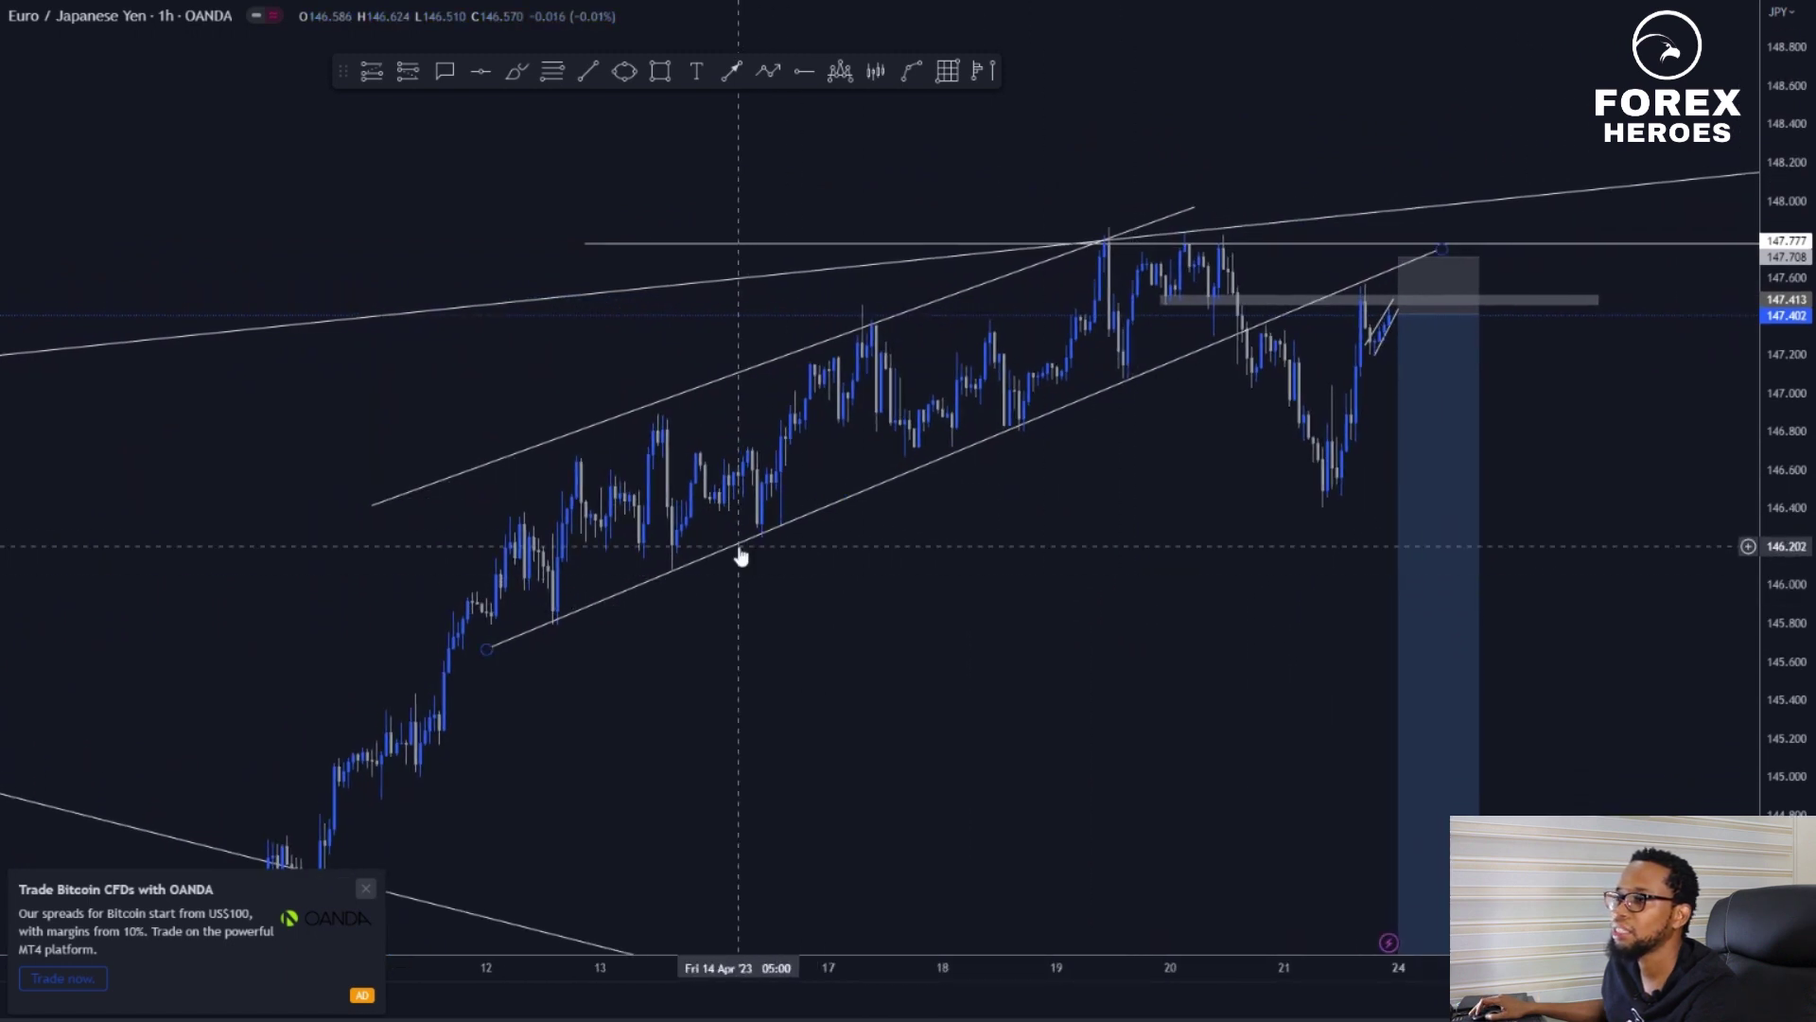
left_click_drag(739, 545, 740, 549)
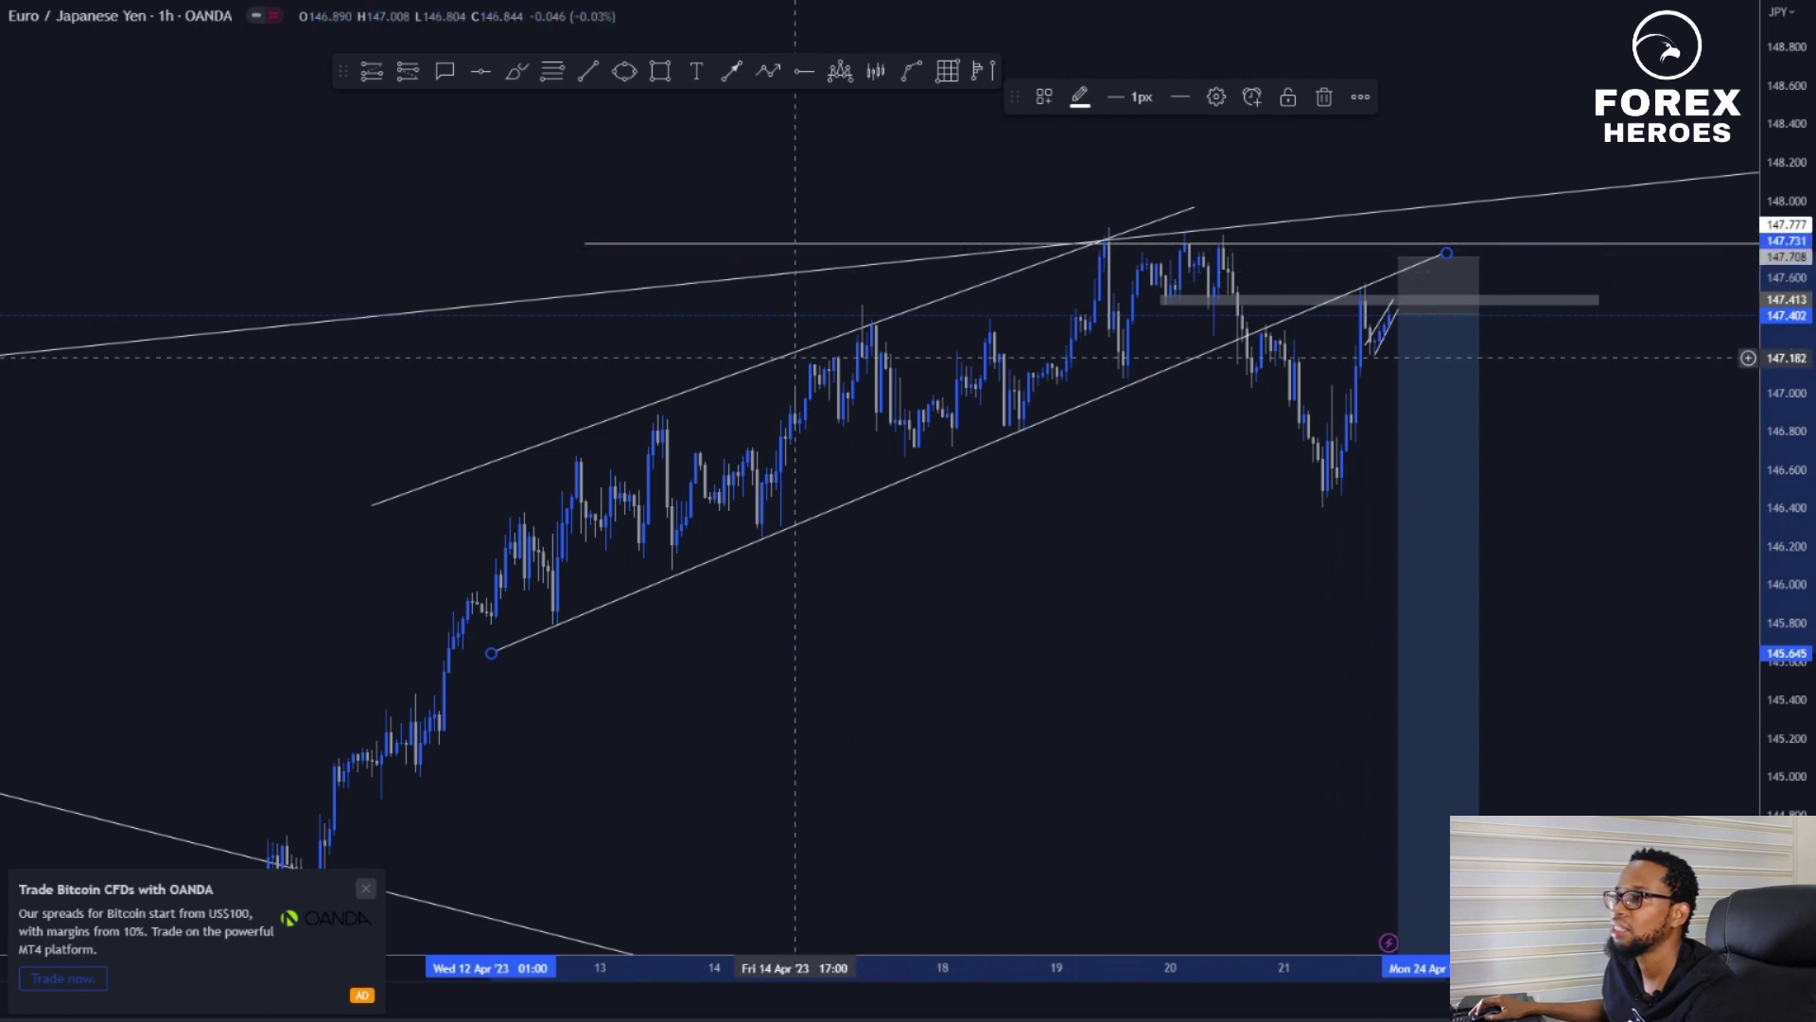
left_click(797, 352)
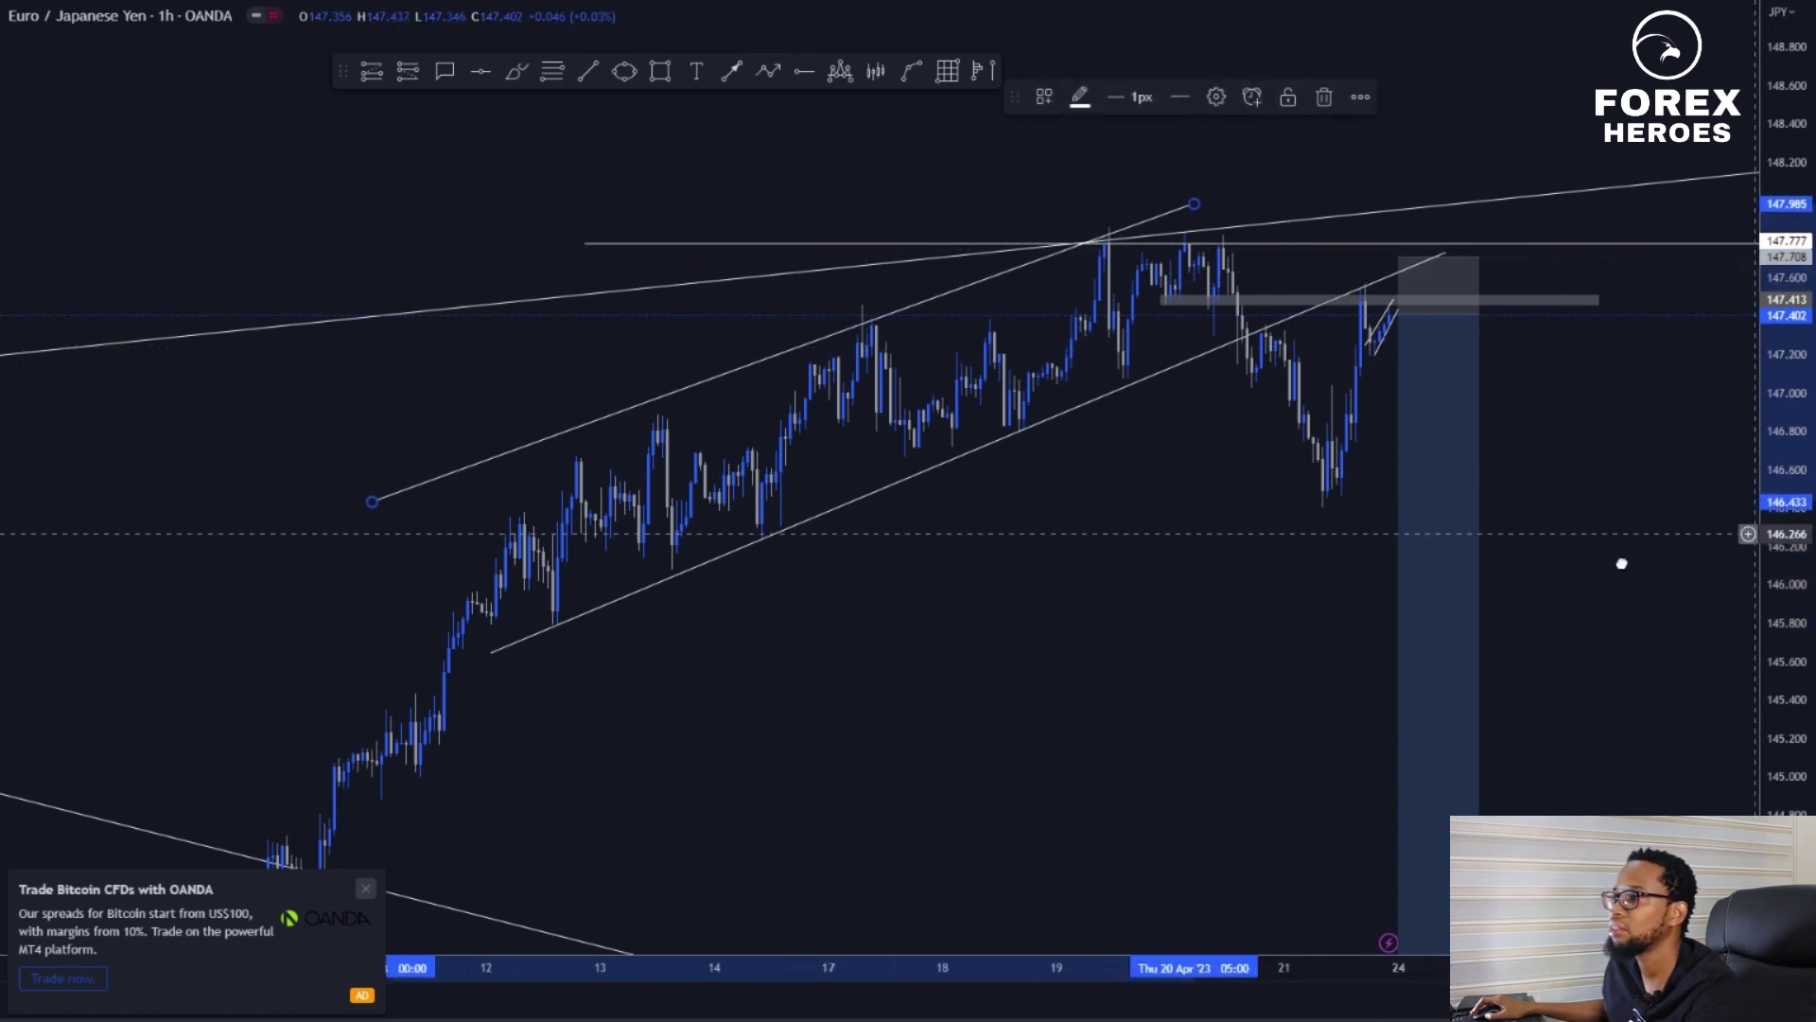
Move the short position to start at 01:00 on 24 April, with its entry at 147.416 and stop at 147.711
left_click_drag(1621, 563, 1465, 608)
scroll(921, 332, "down", 4)
scroll(1508, 409, "up", 5)
left_click_drag(1803, 562, 1778, 257)
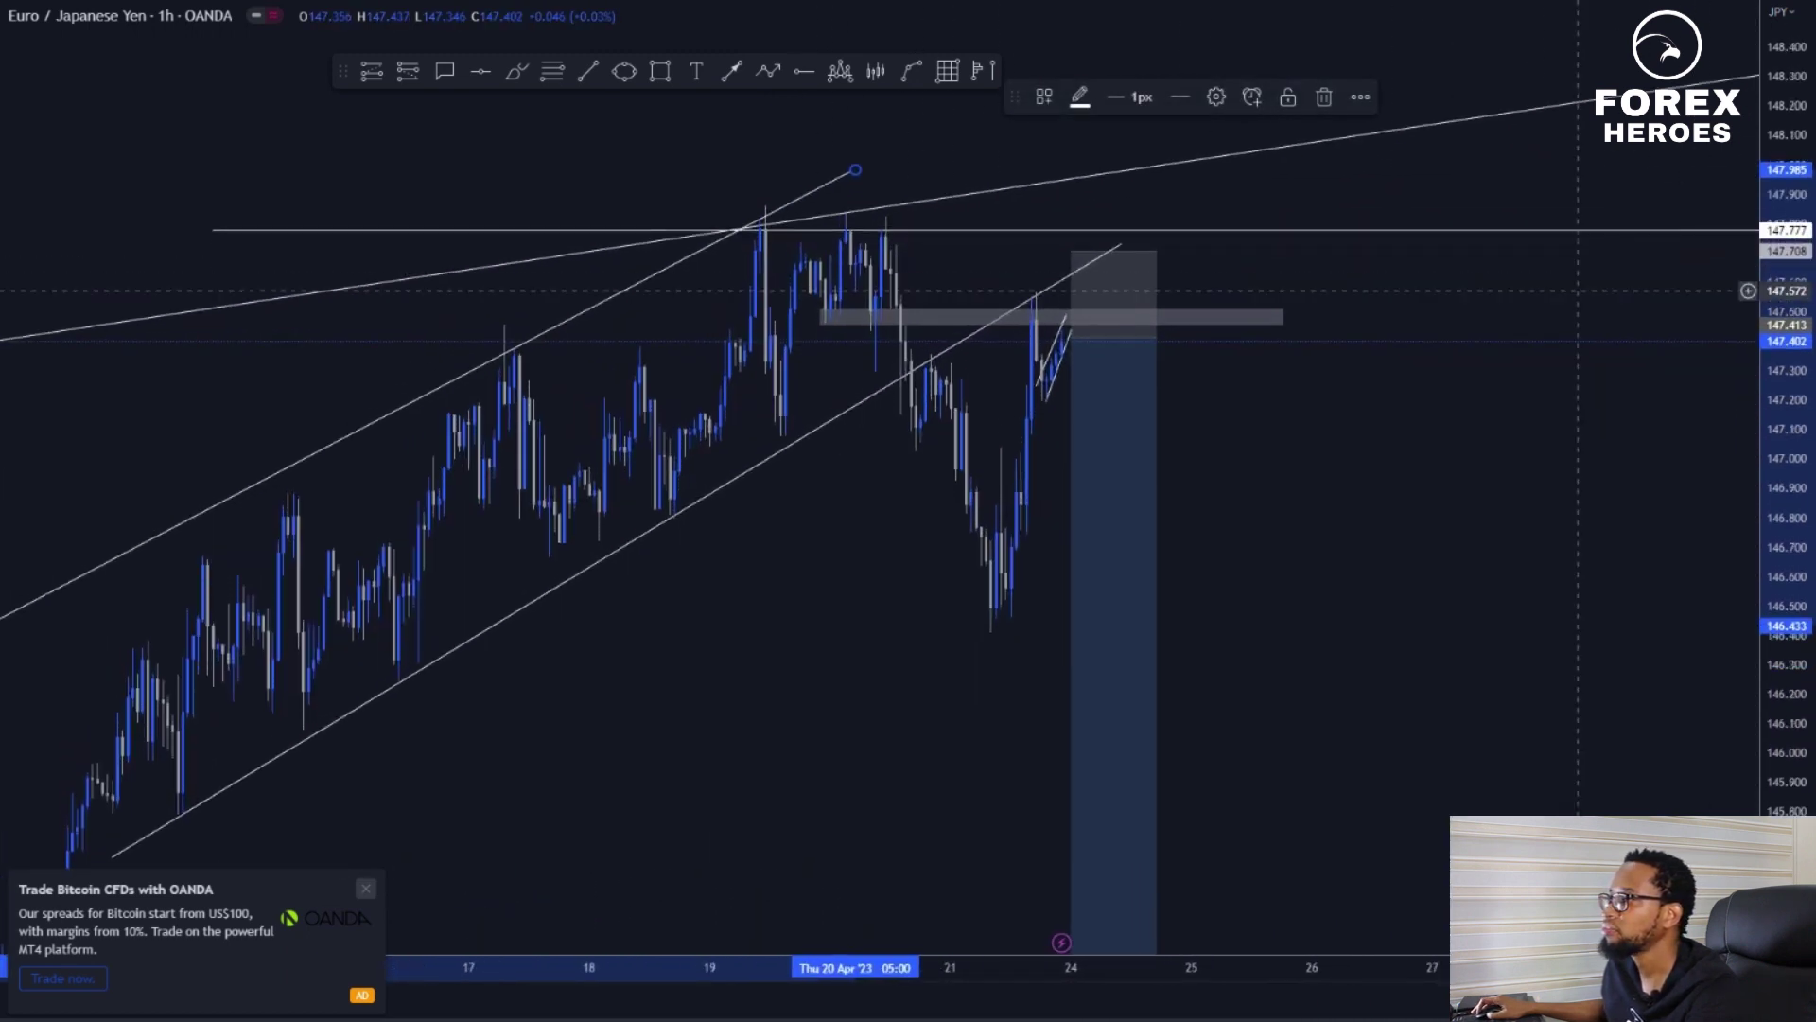
scroll(1346, 369, "up", 3)
left_click(1183, 426)
left_click_drag(1183, 425, 1316, 446)
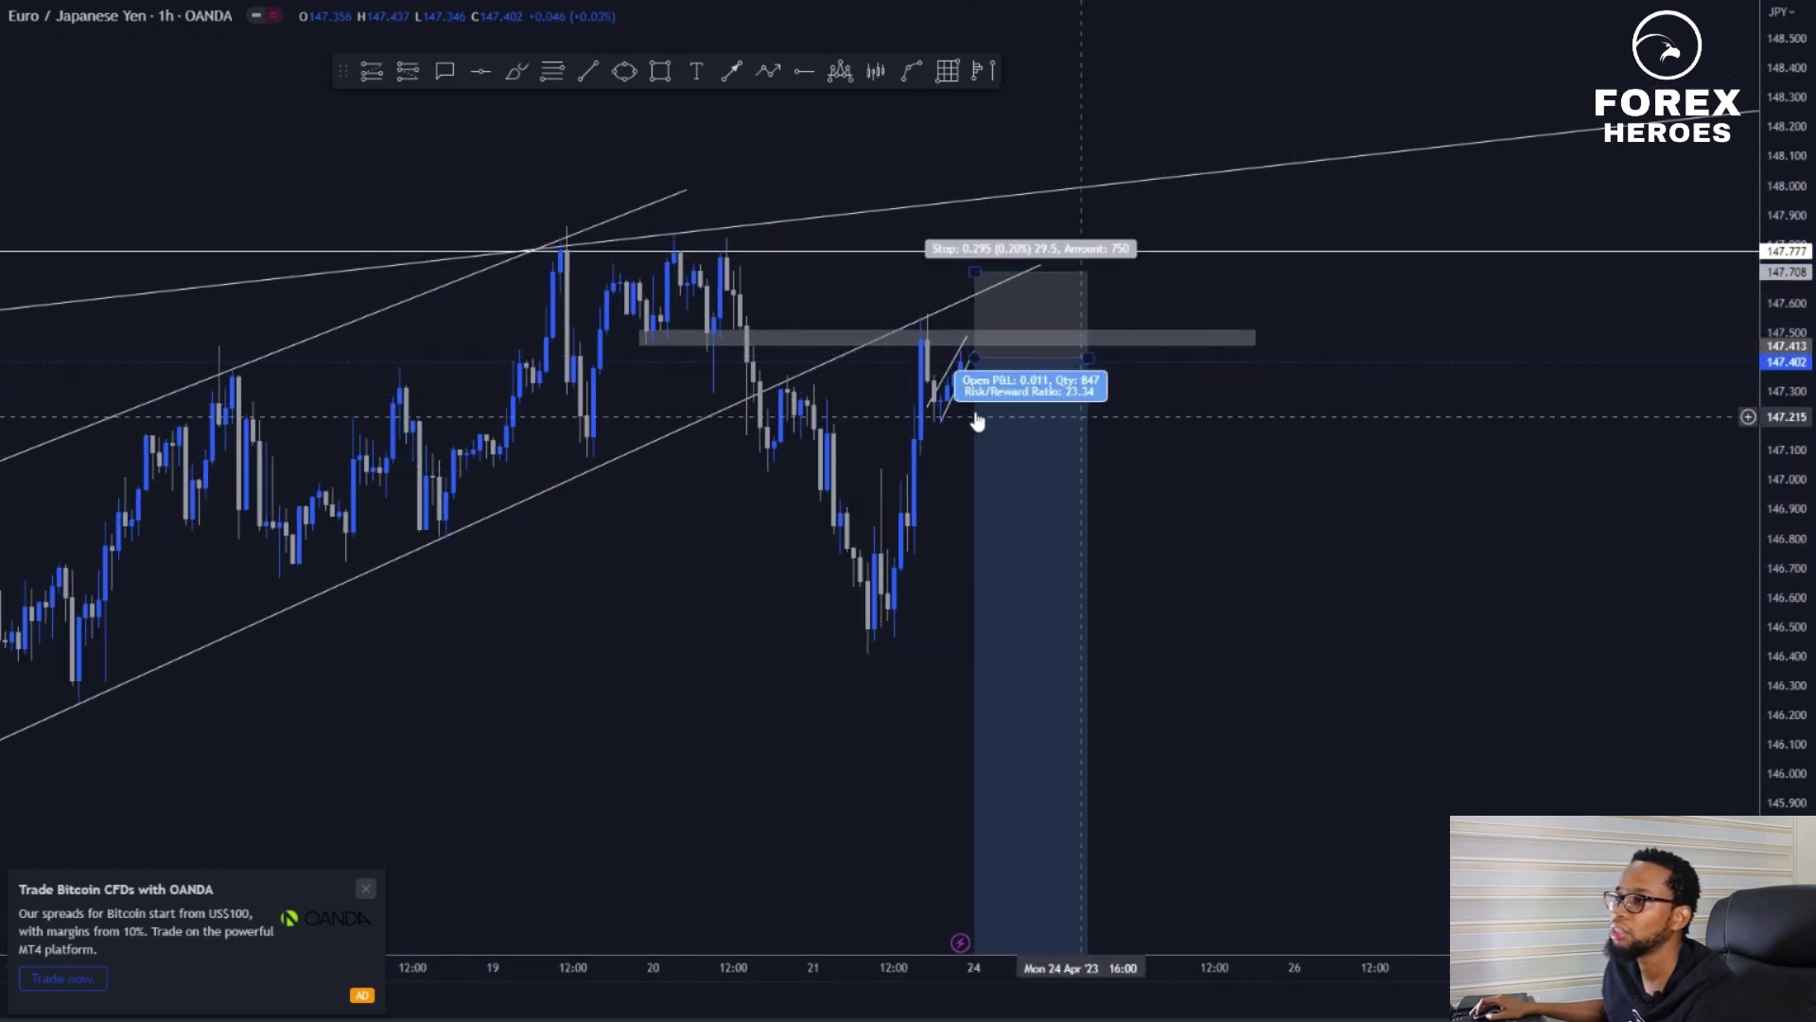
scroll(1336, 478, "up", 2)
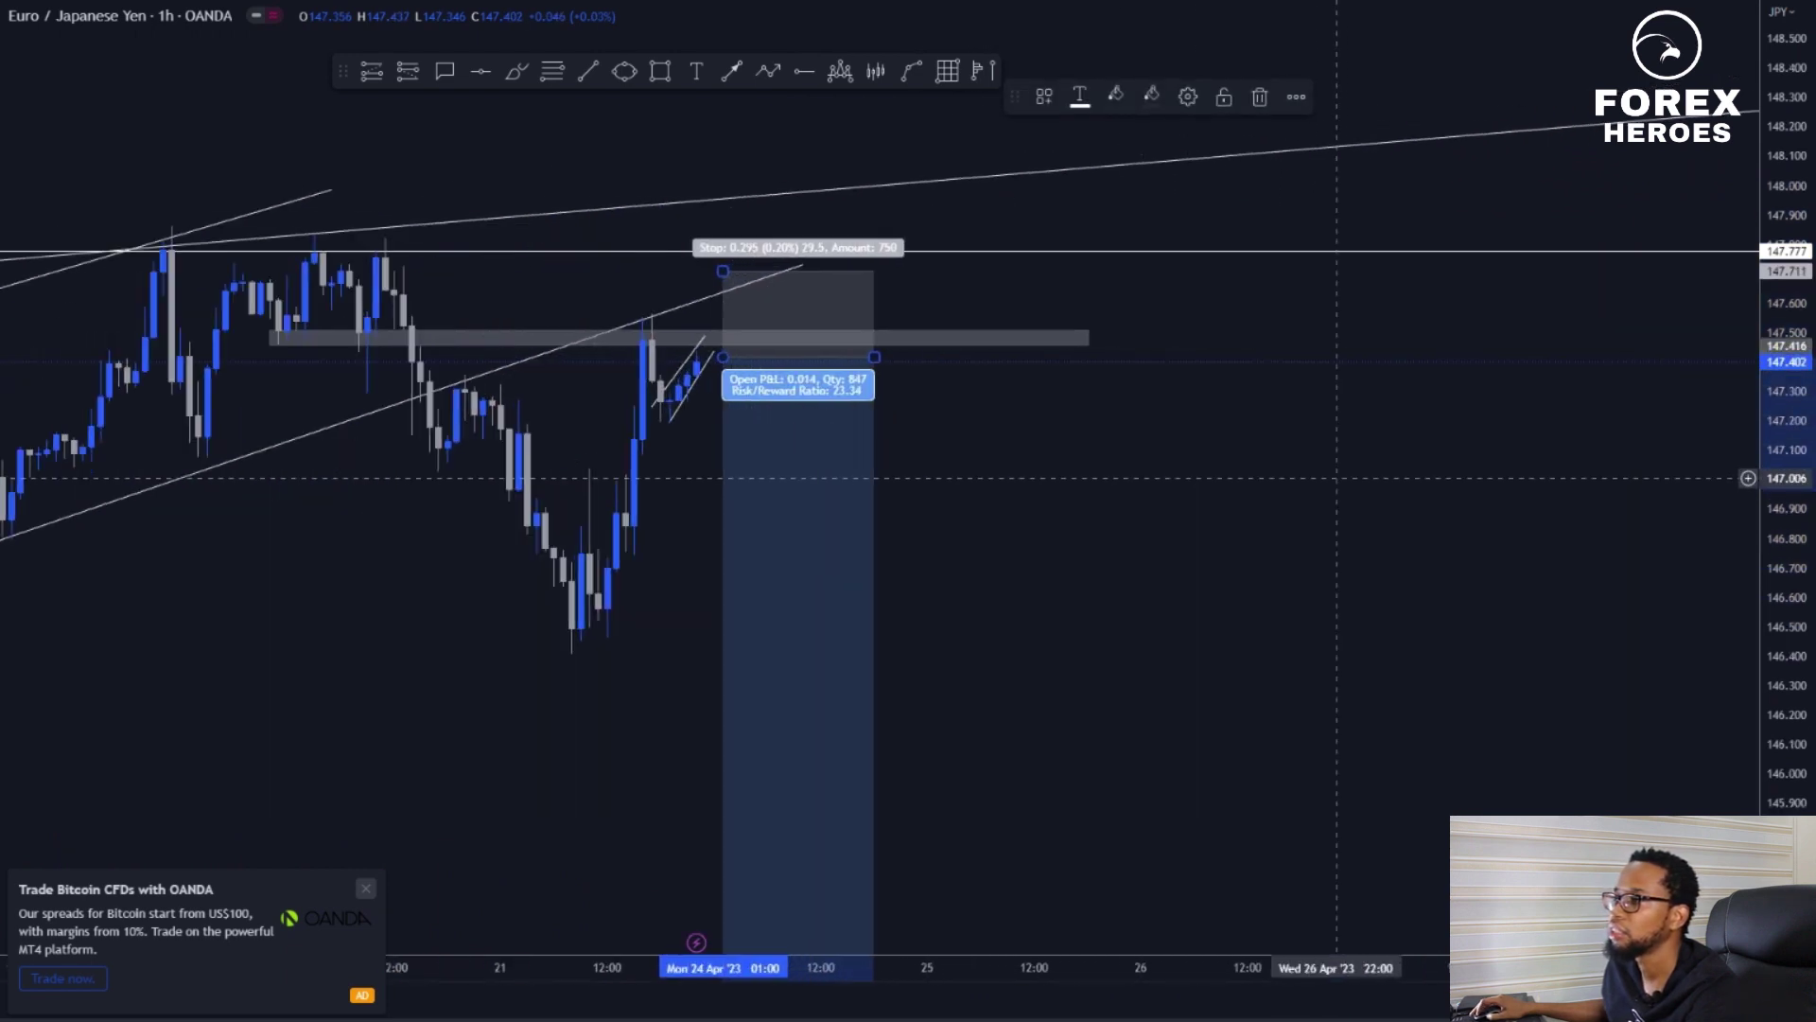
Refit the small rising channel's lower line to start at 147.183 and extend it to 147.461 at 02:00 on 24 April
scroll(1337, 478, "up", 1)
left_click_drag(1336, 478, 1684, 536)
scroll(1689, 506, "up", 7)
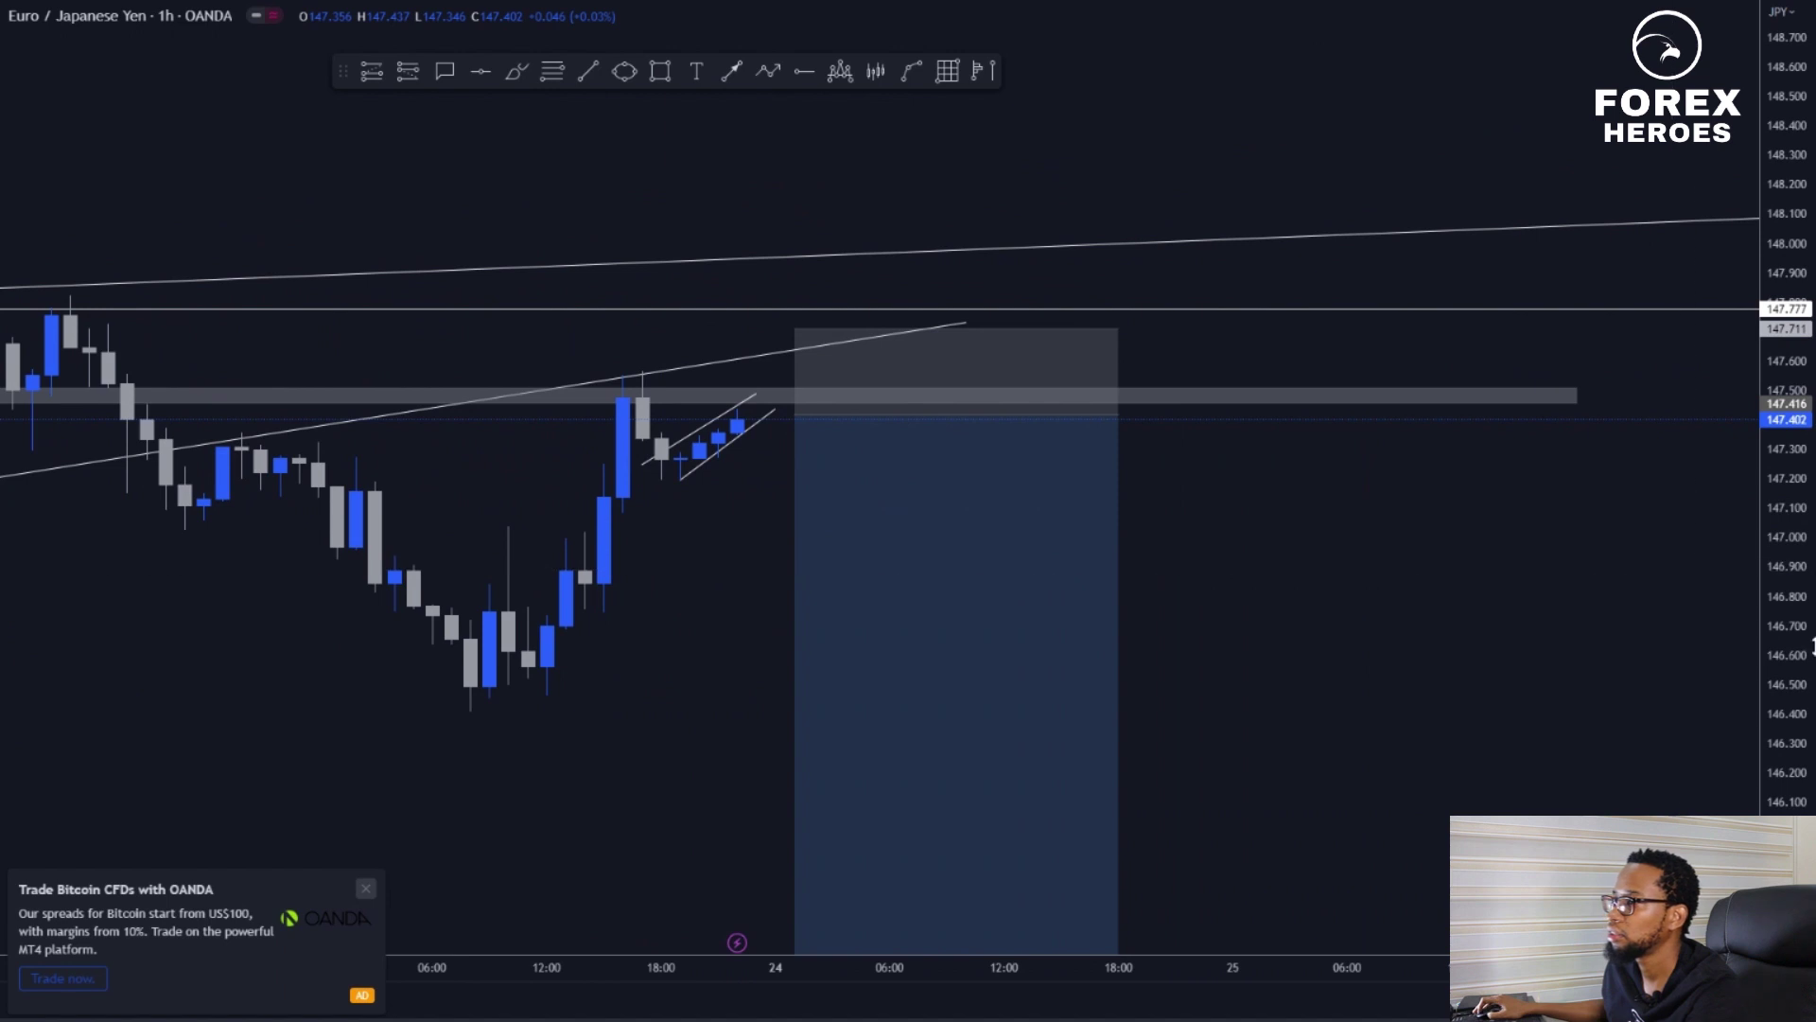
left_click_drag(1811, 647, 1792, 448)
left_click_drag(1329, 507, 1782, 596)
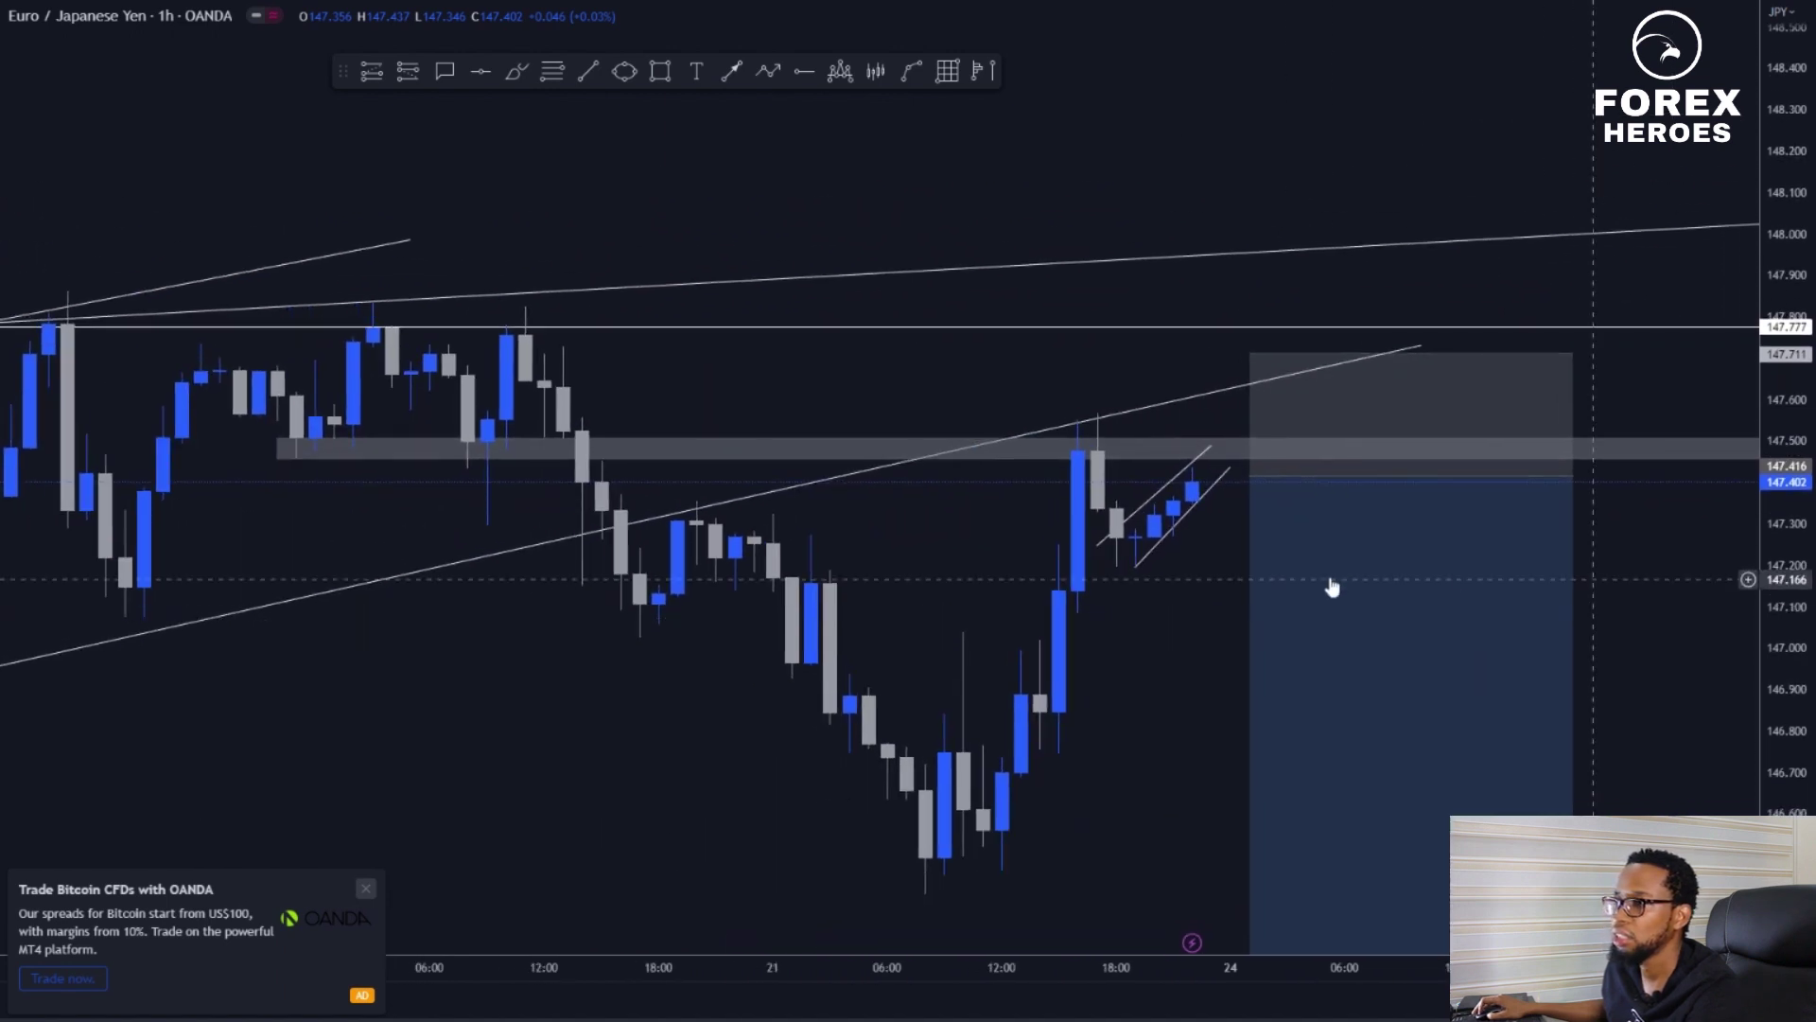
left_click(1171, 533)
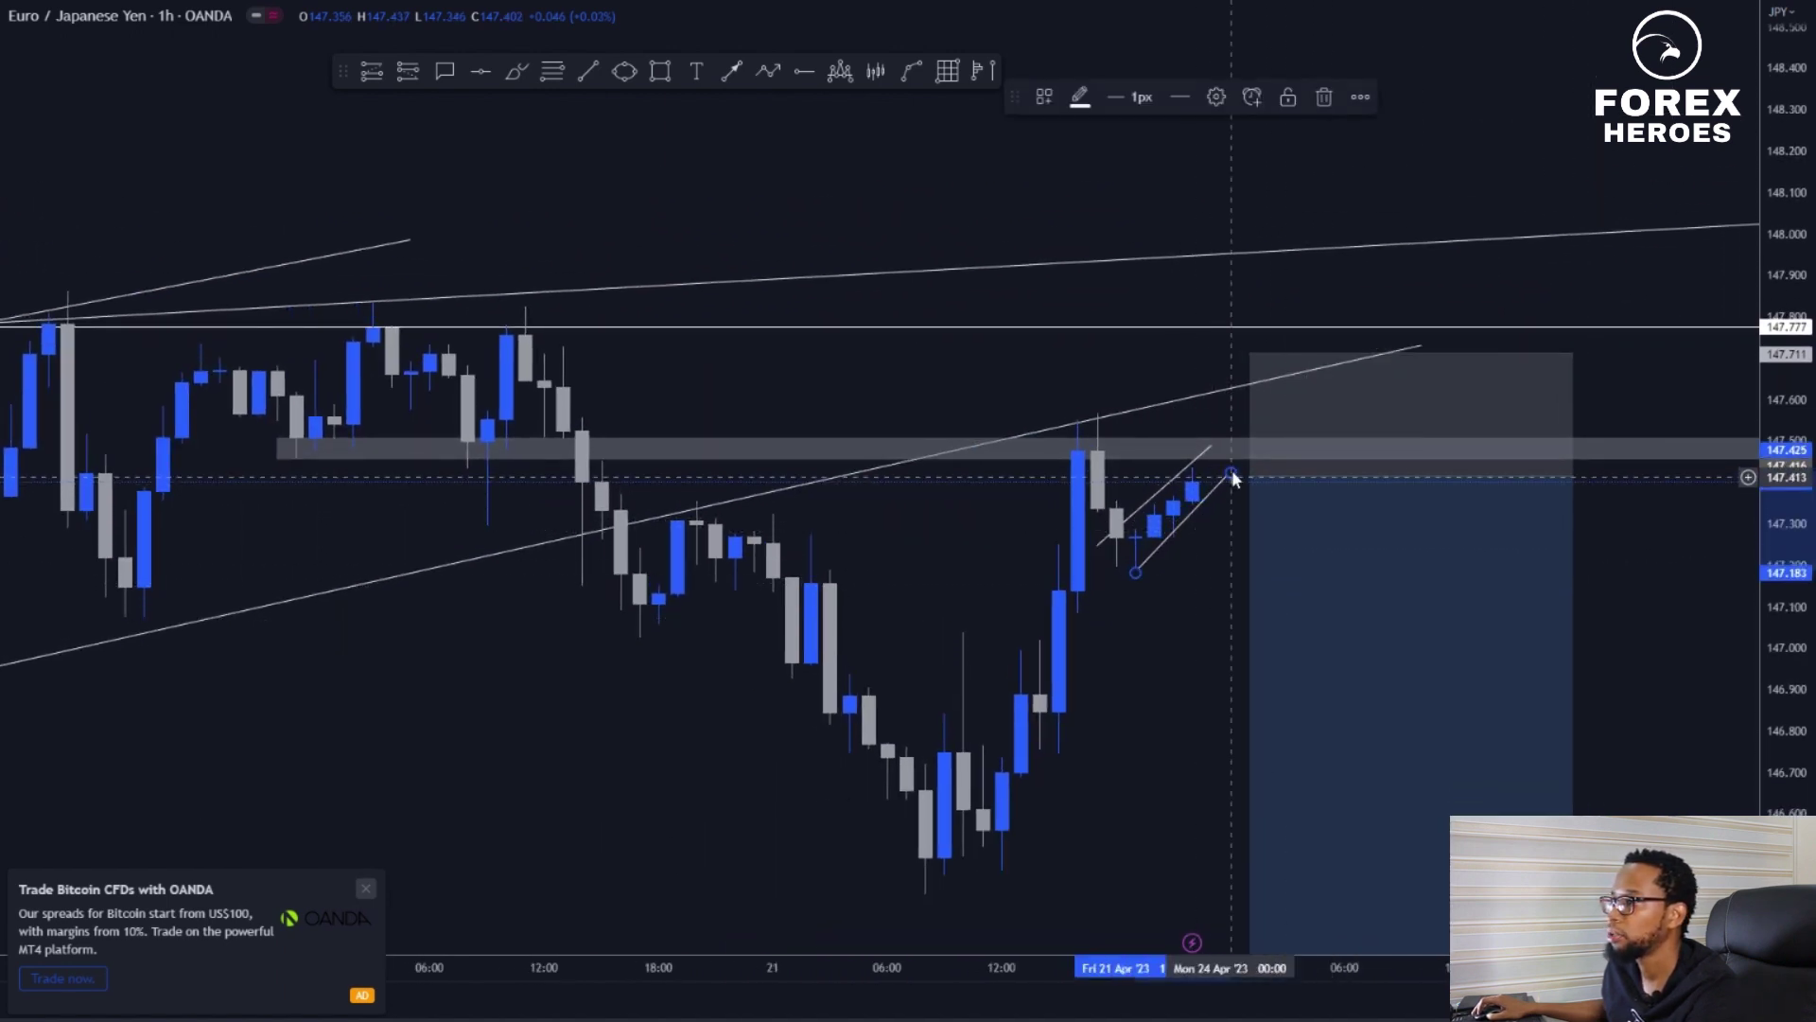
left_click_drag(1231, 475, 1269, 457)
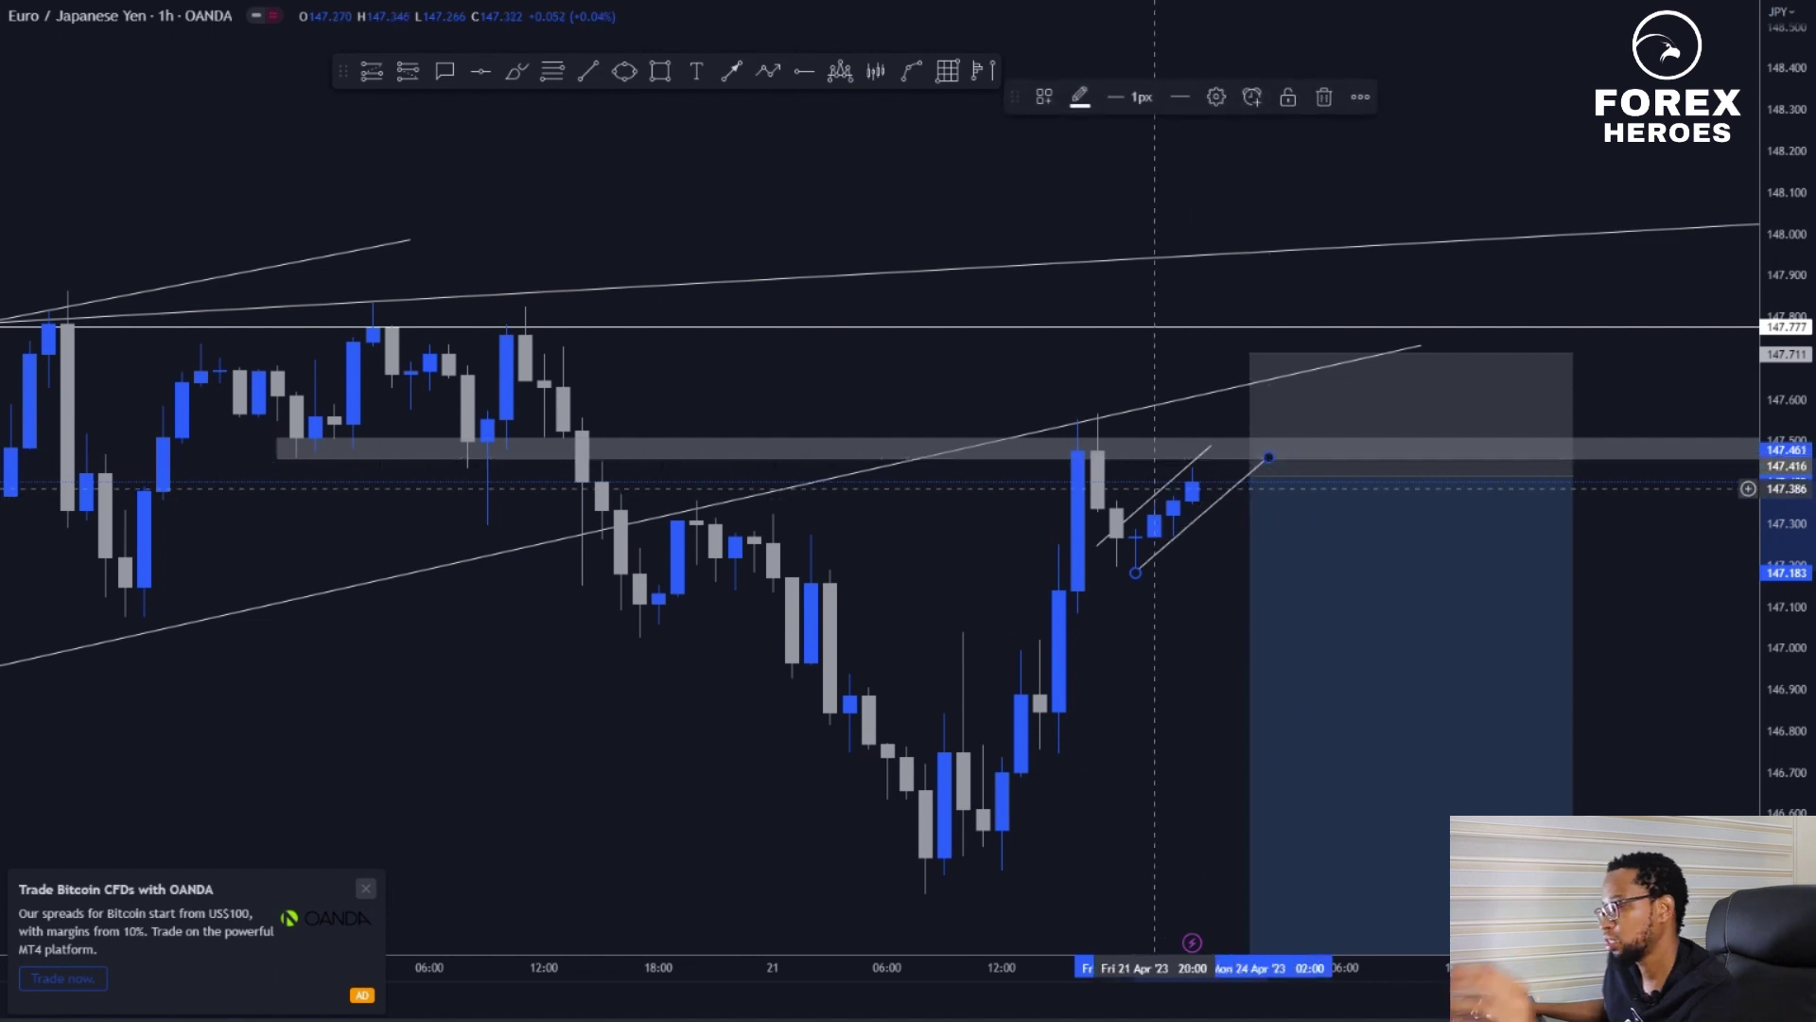
Switch to the 15-minute timeframe and refit the small channel's upper line to the candle highs, ending at about 147.50
type("15")
key("Return")
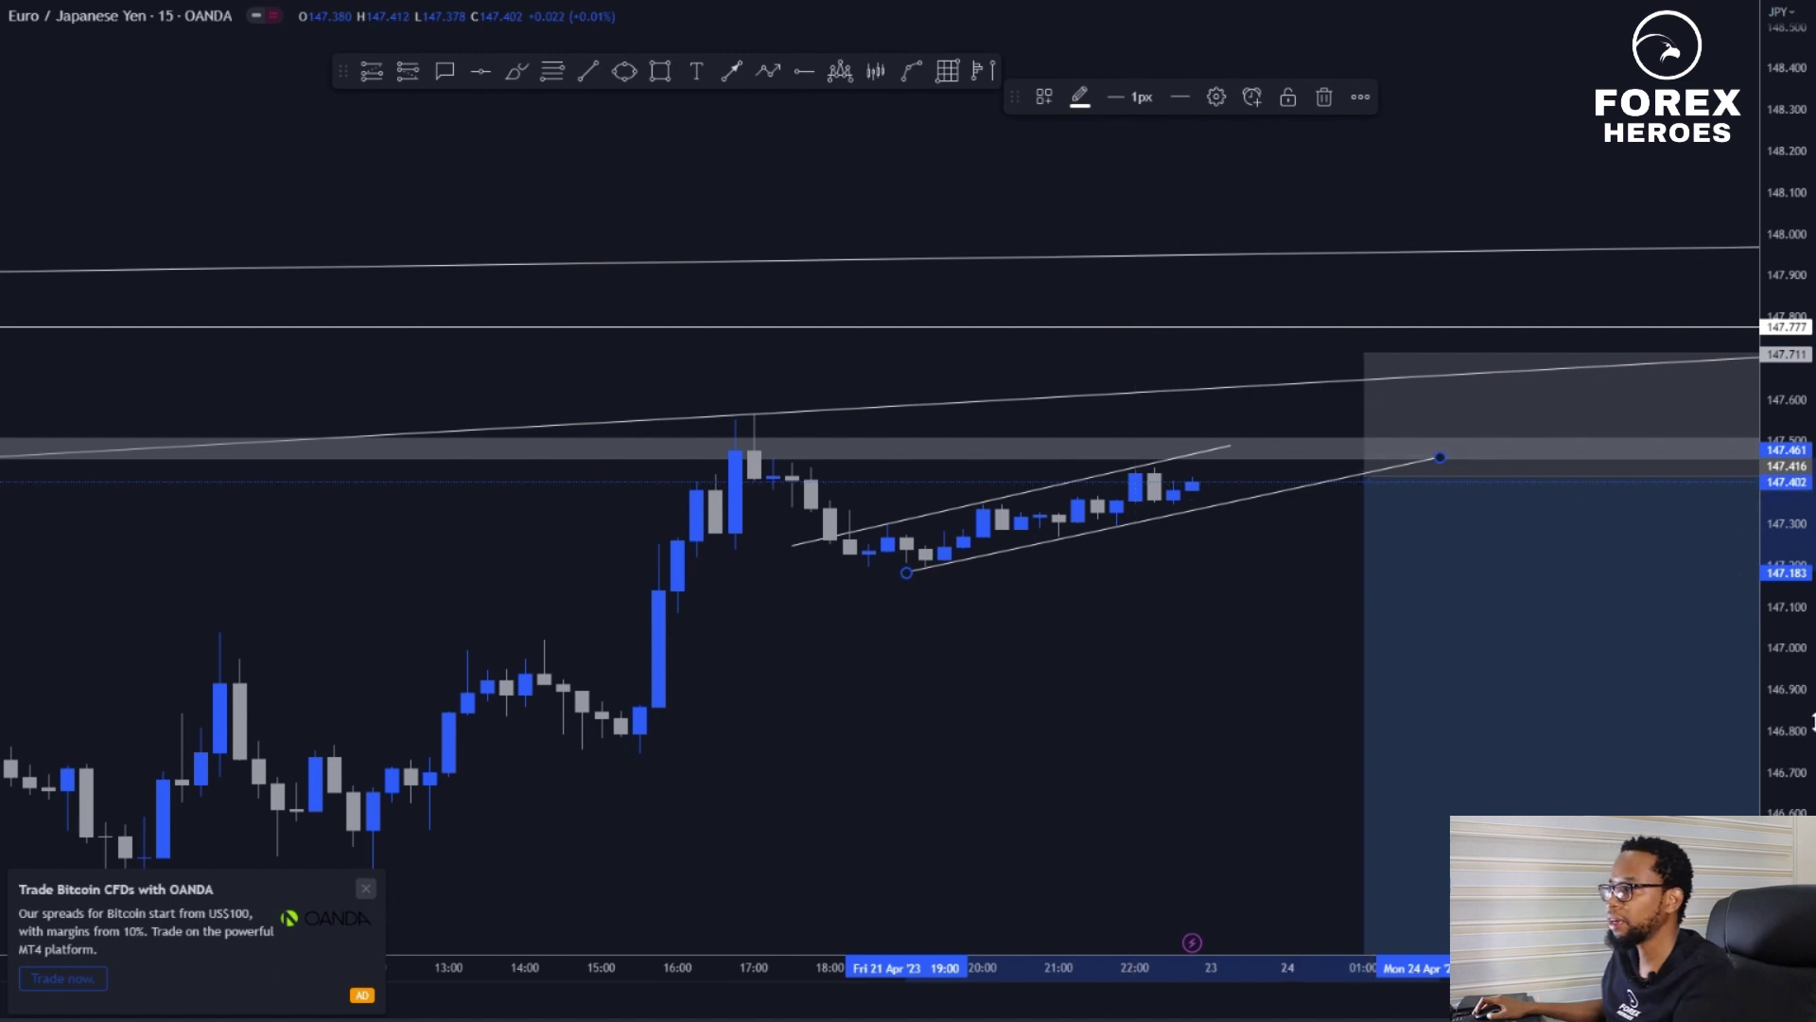
left_click_drag(1811, 723, 1805, 406)
left_click_drag(1229, 621, 985, 593)
left_click_drag(780, 476, 805, 465)
left_click_drag(1025, 376, 1031, 380)
scroll(955, 601, "down", 3)
left_click_drag(1004, 622, 846, 617)
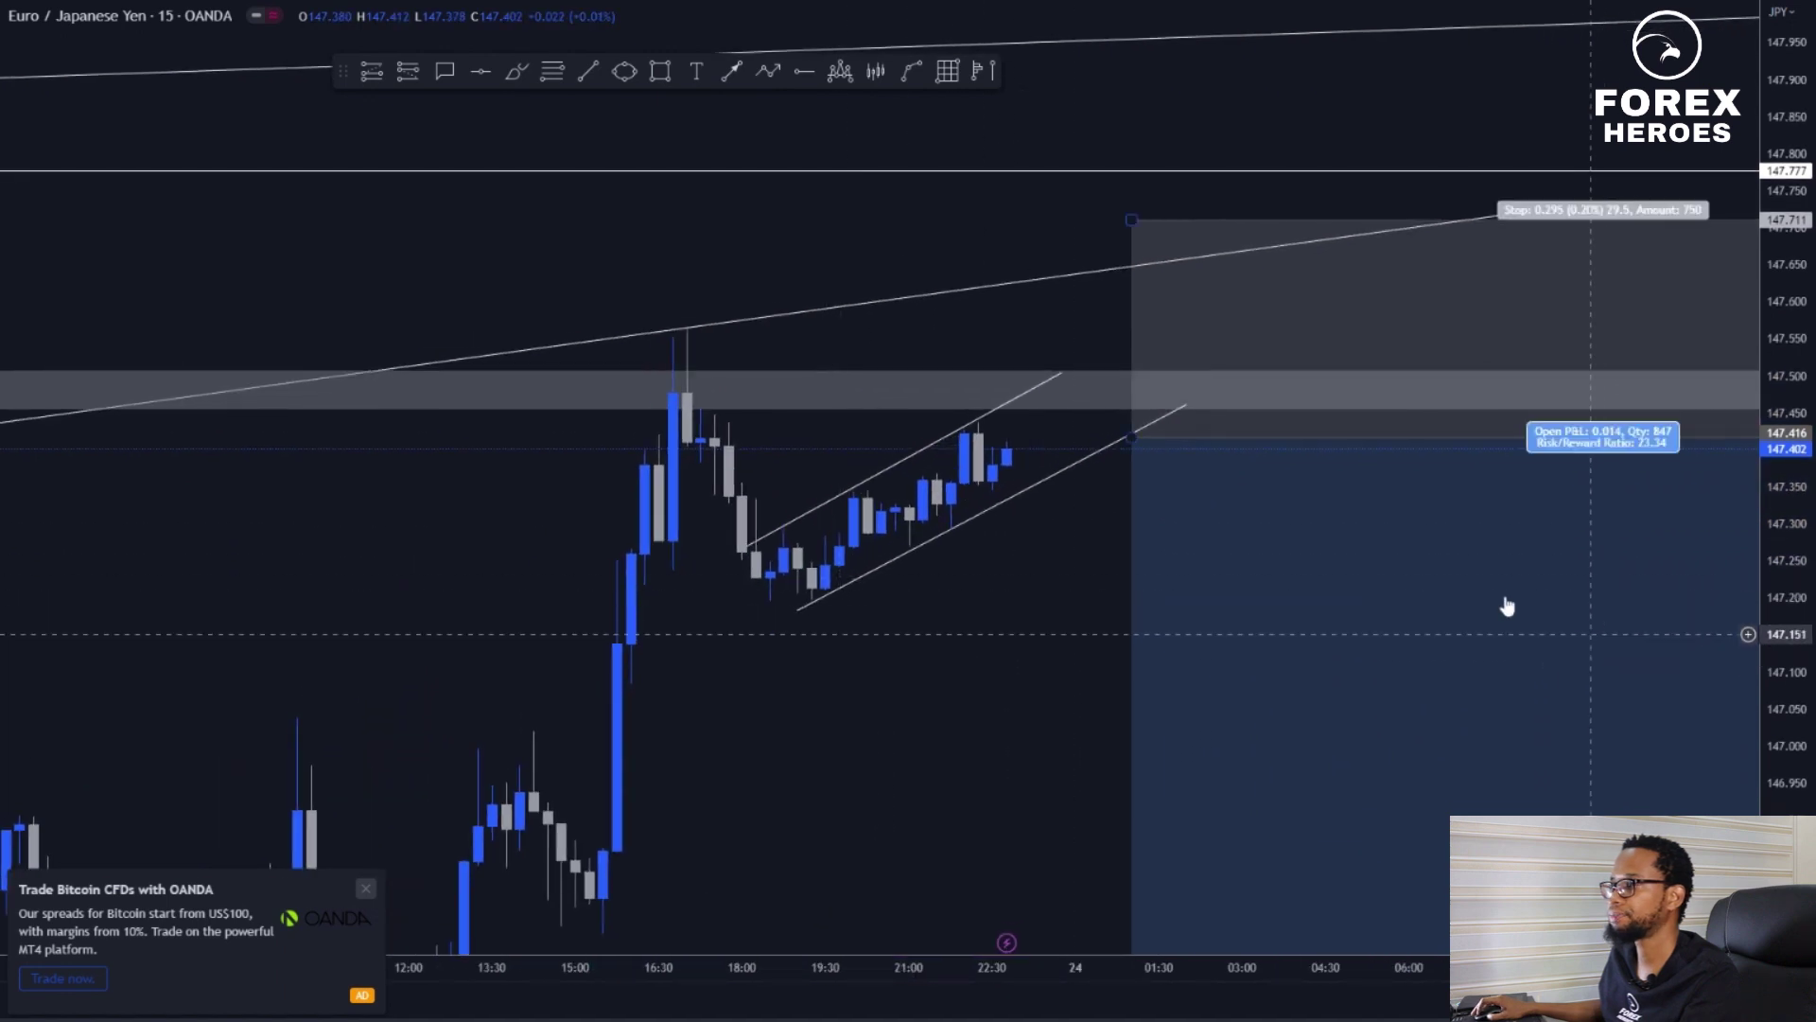
Move the short position to the small channel's lower line at 00:00 on 24 April, with its entry at 147.376 and stop at 147.671
left_click_drag(1511, 603, 1431, 637)
scroll(1553, 548, "down", 5)
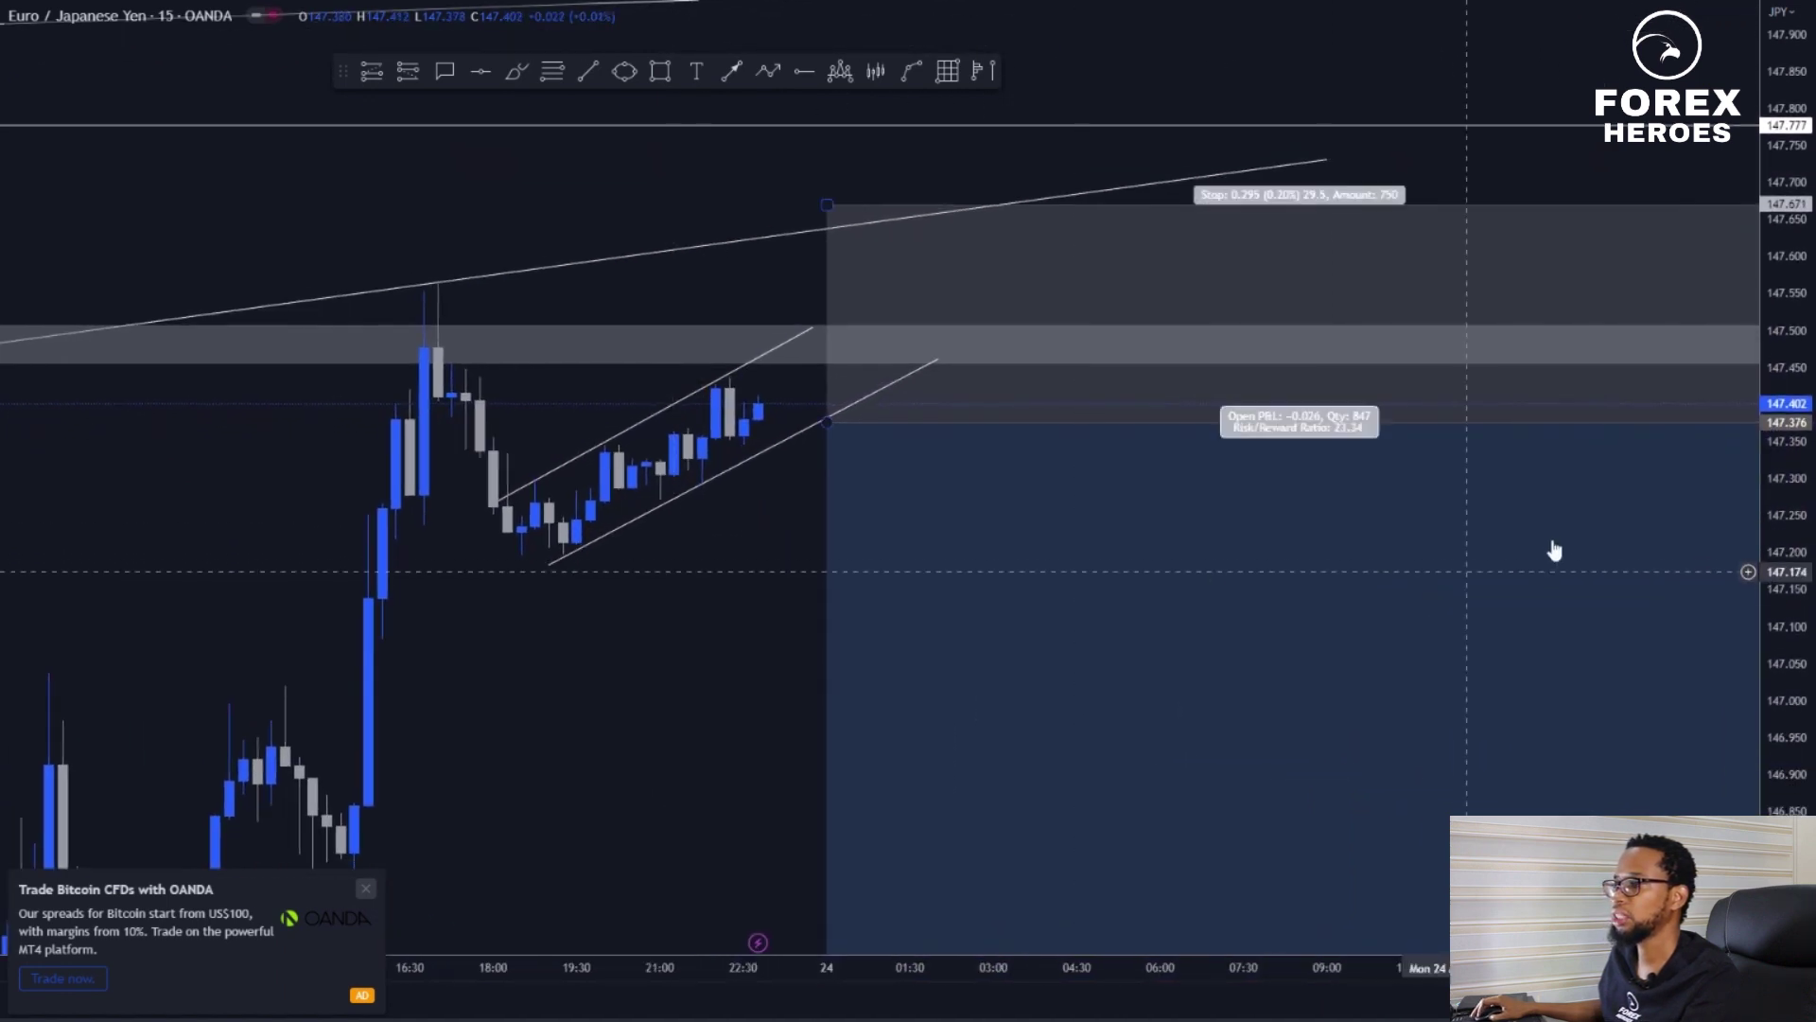
scroll(1403, 526, "down", 2)
Mark the 21 April high with a horizontal ray at 147.560 and tighten the short position's stop to 147.599
left_click_drag(1353, 587, 992, 535)
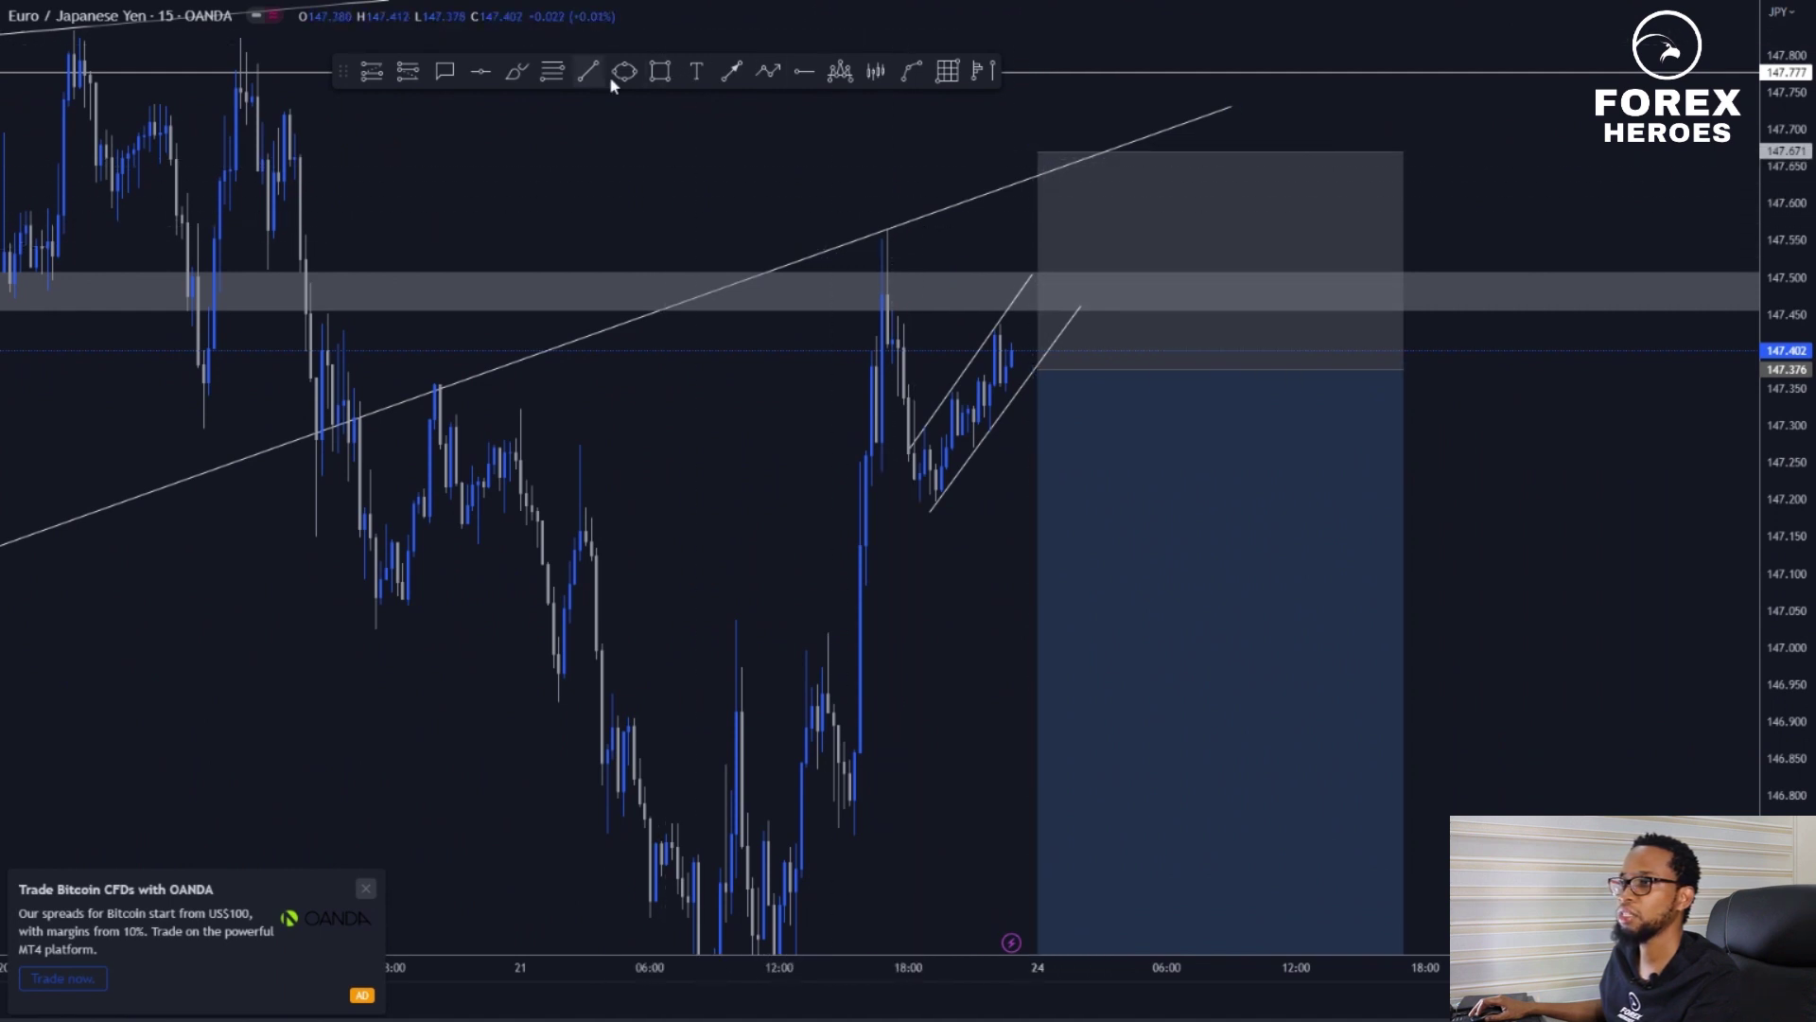
left_click(869, 234)
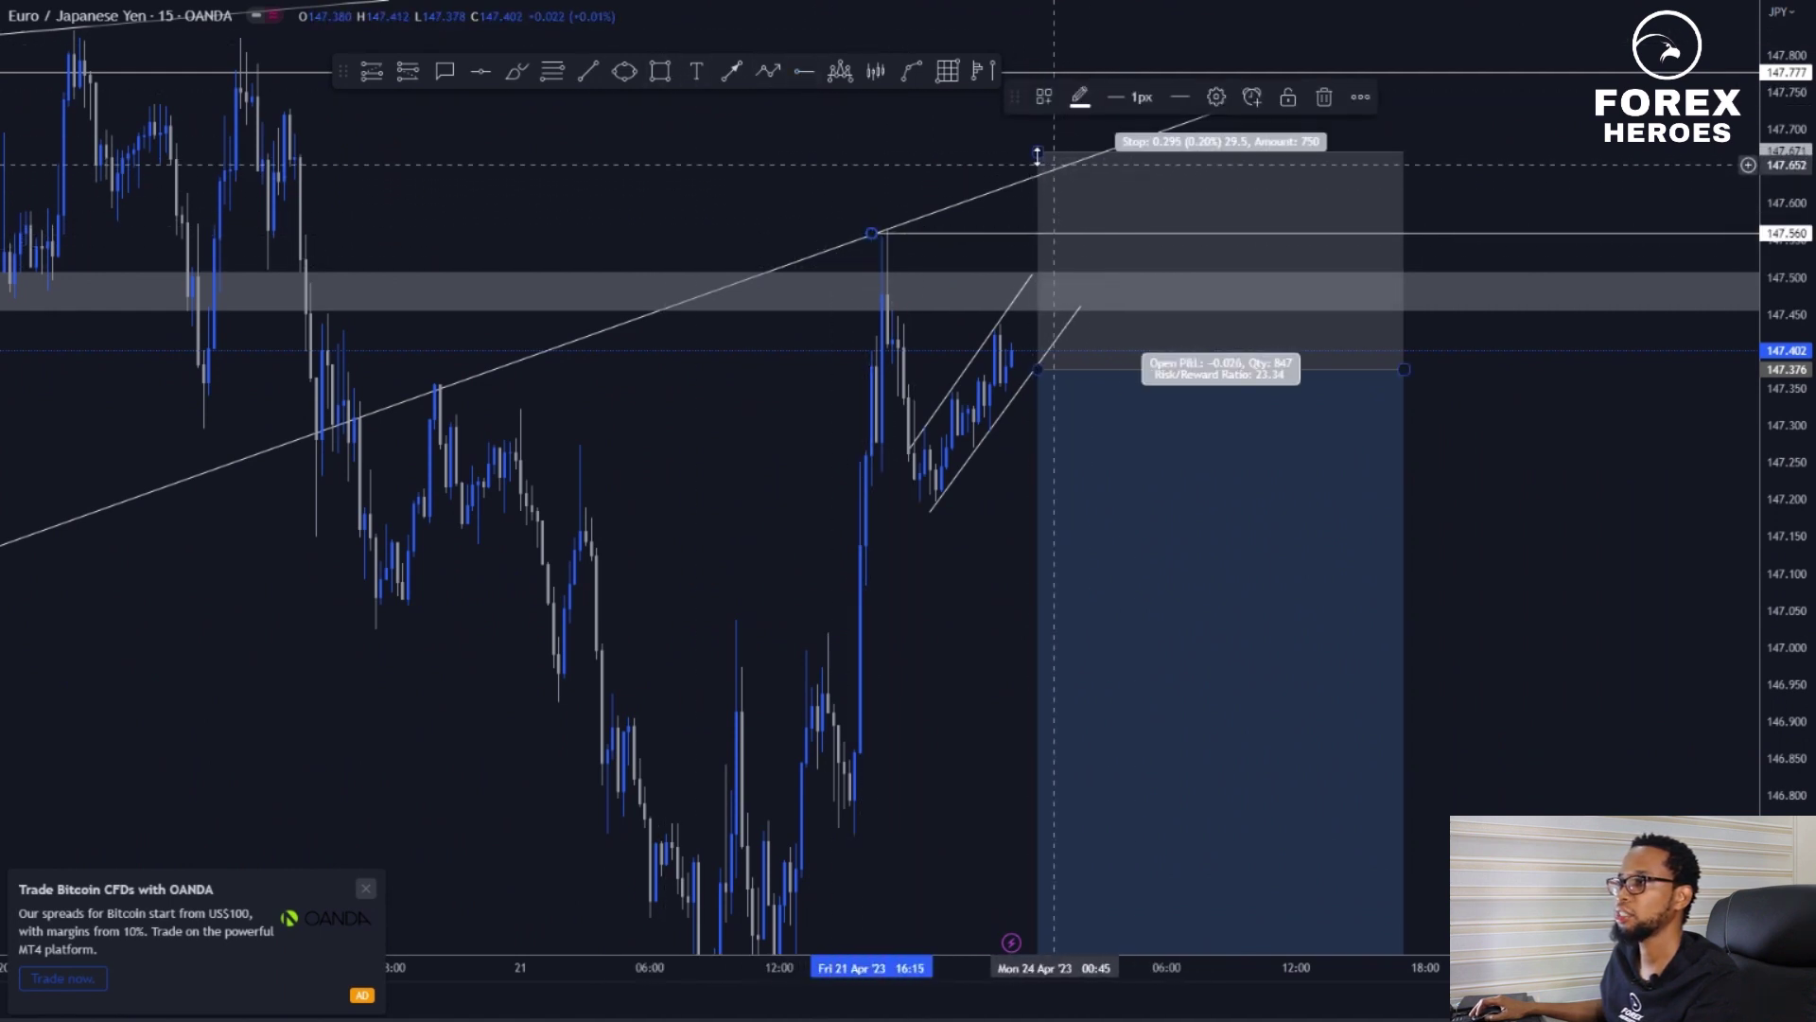
left_click_drag(1037, 156, 1044, 185)
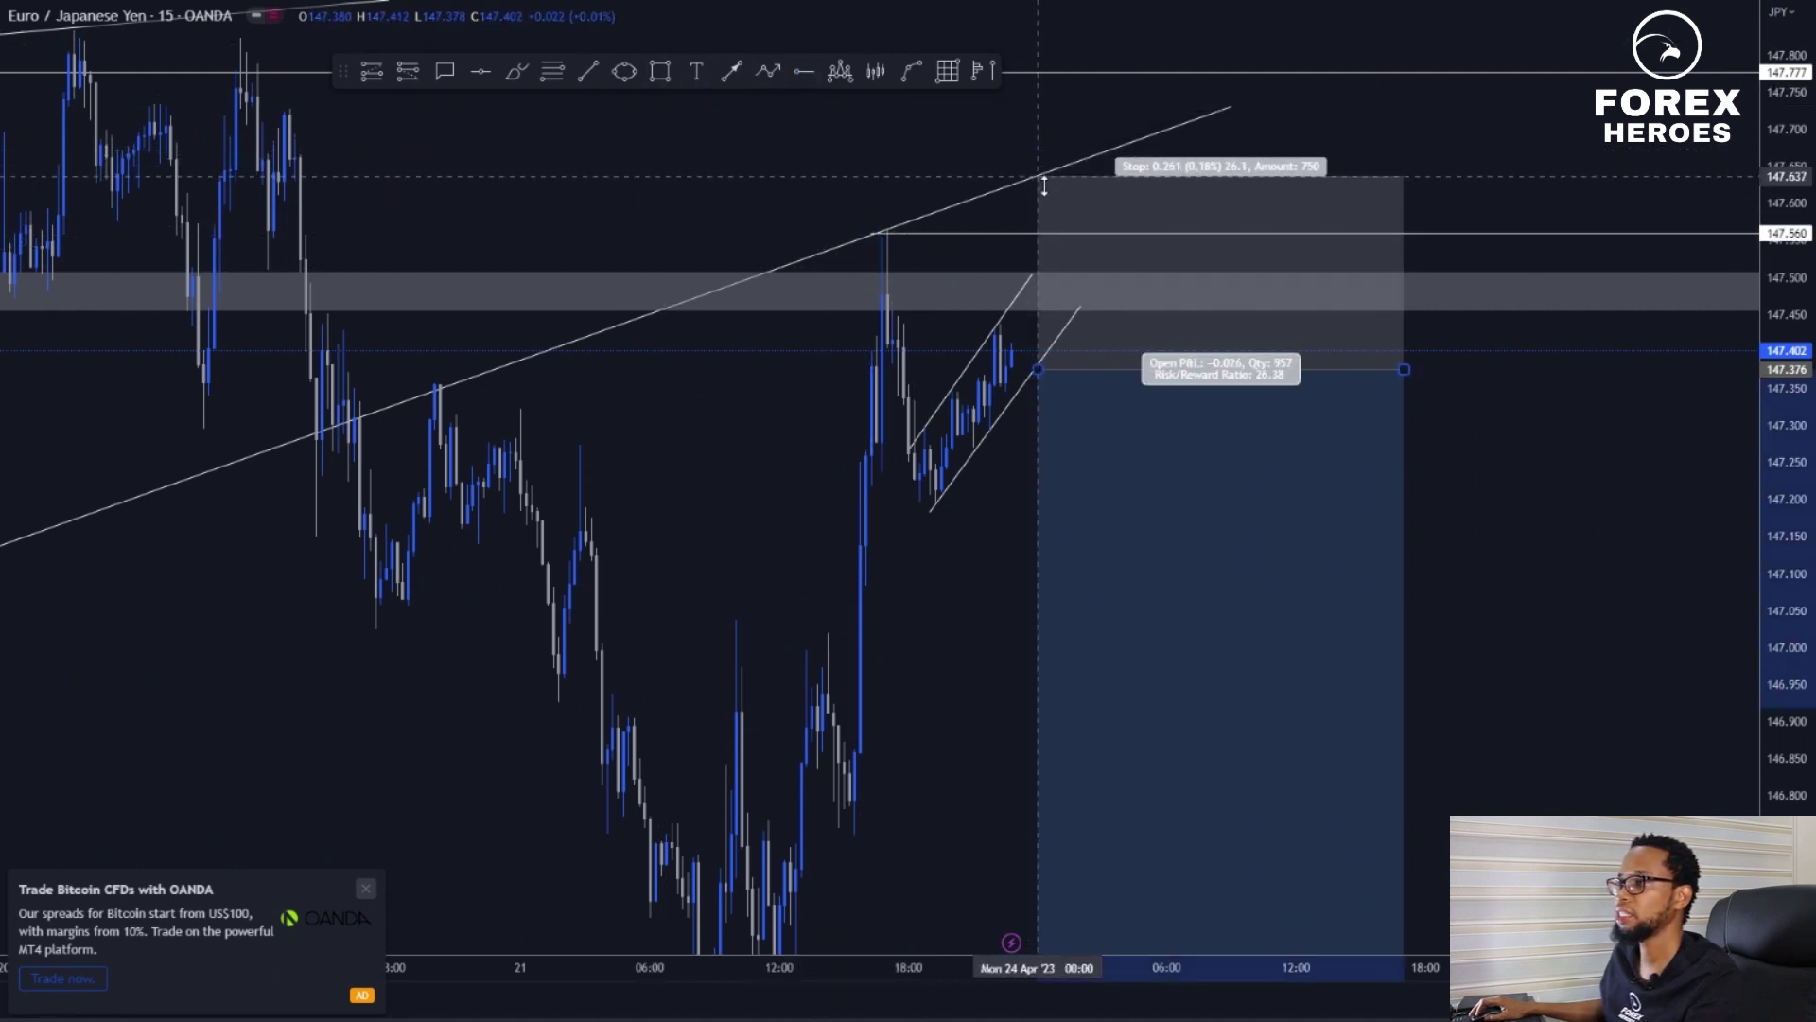
left_click(1366, 365)
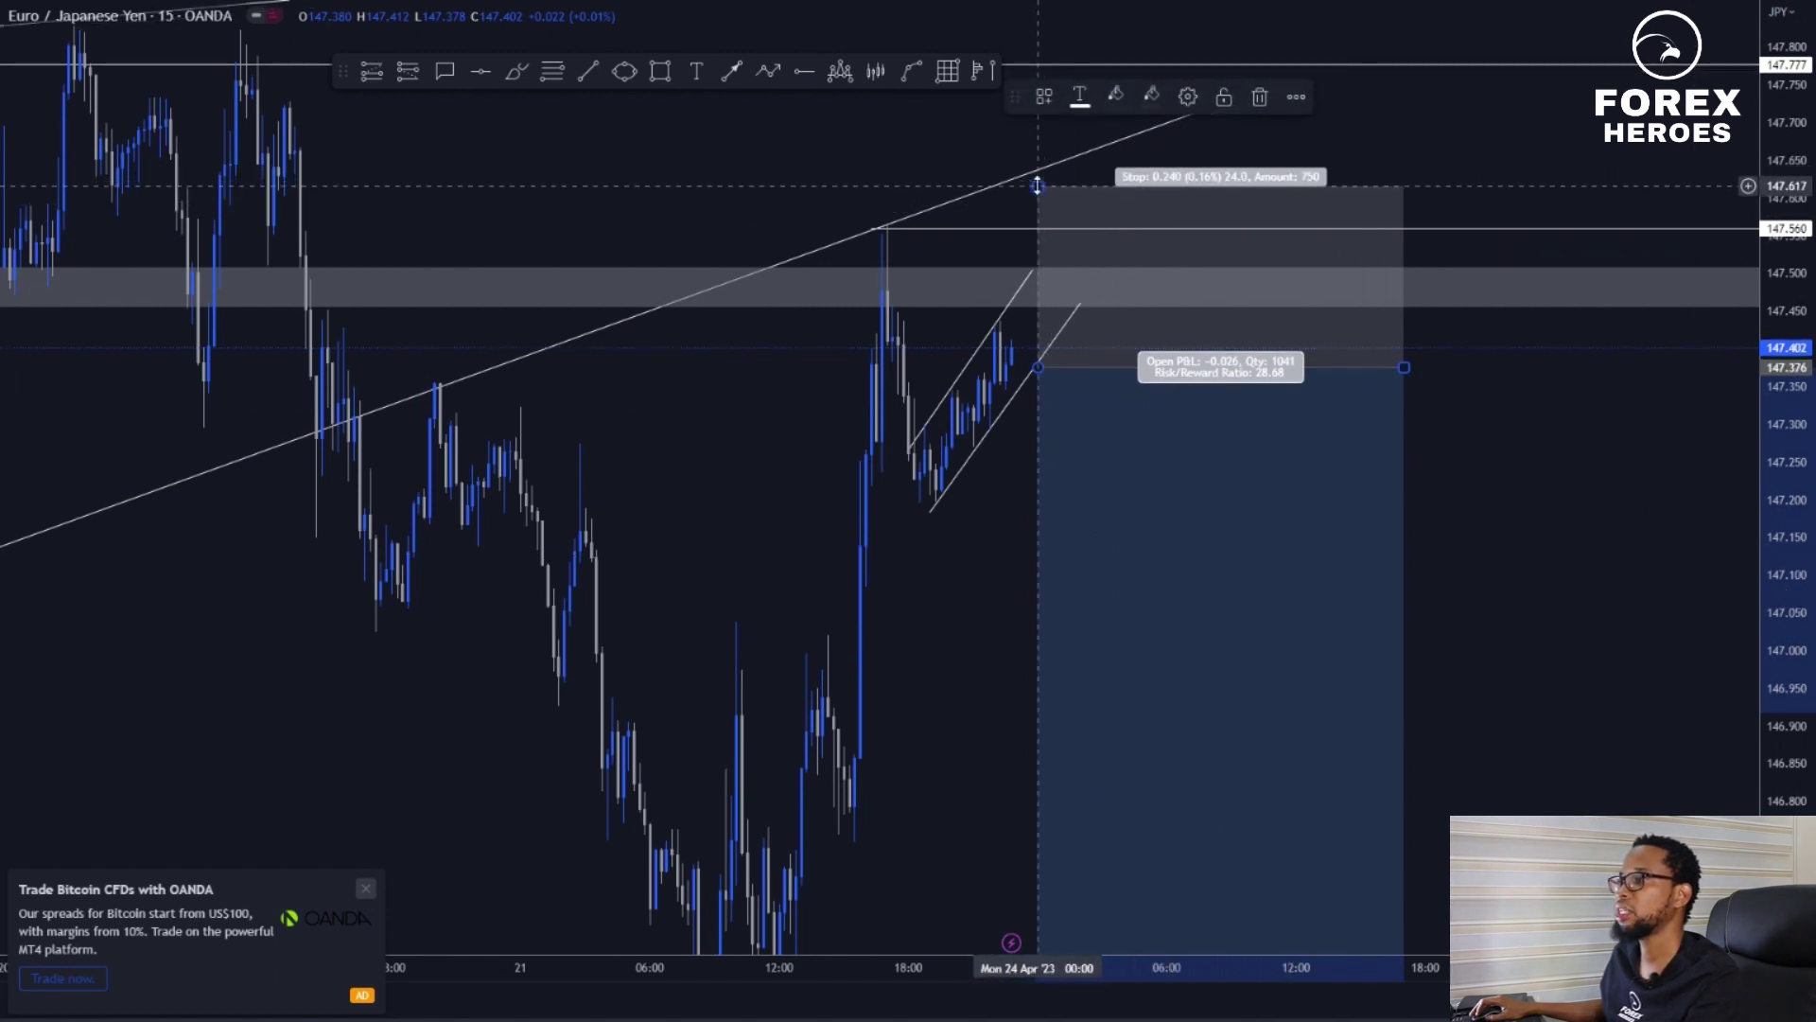
left_click_drag(1038, 186, 1040, 200)
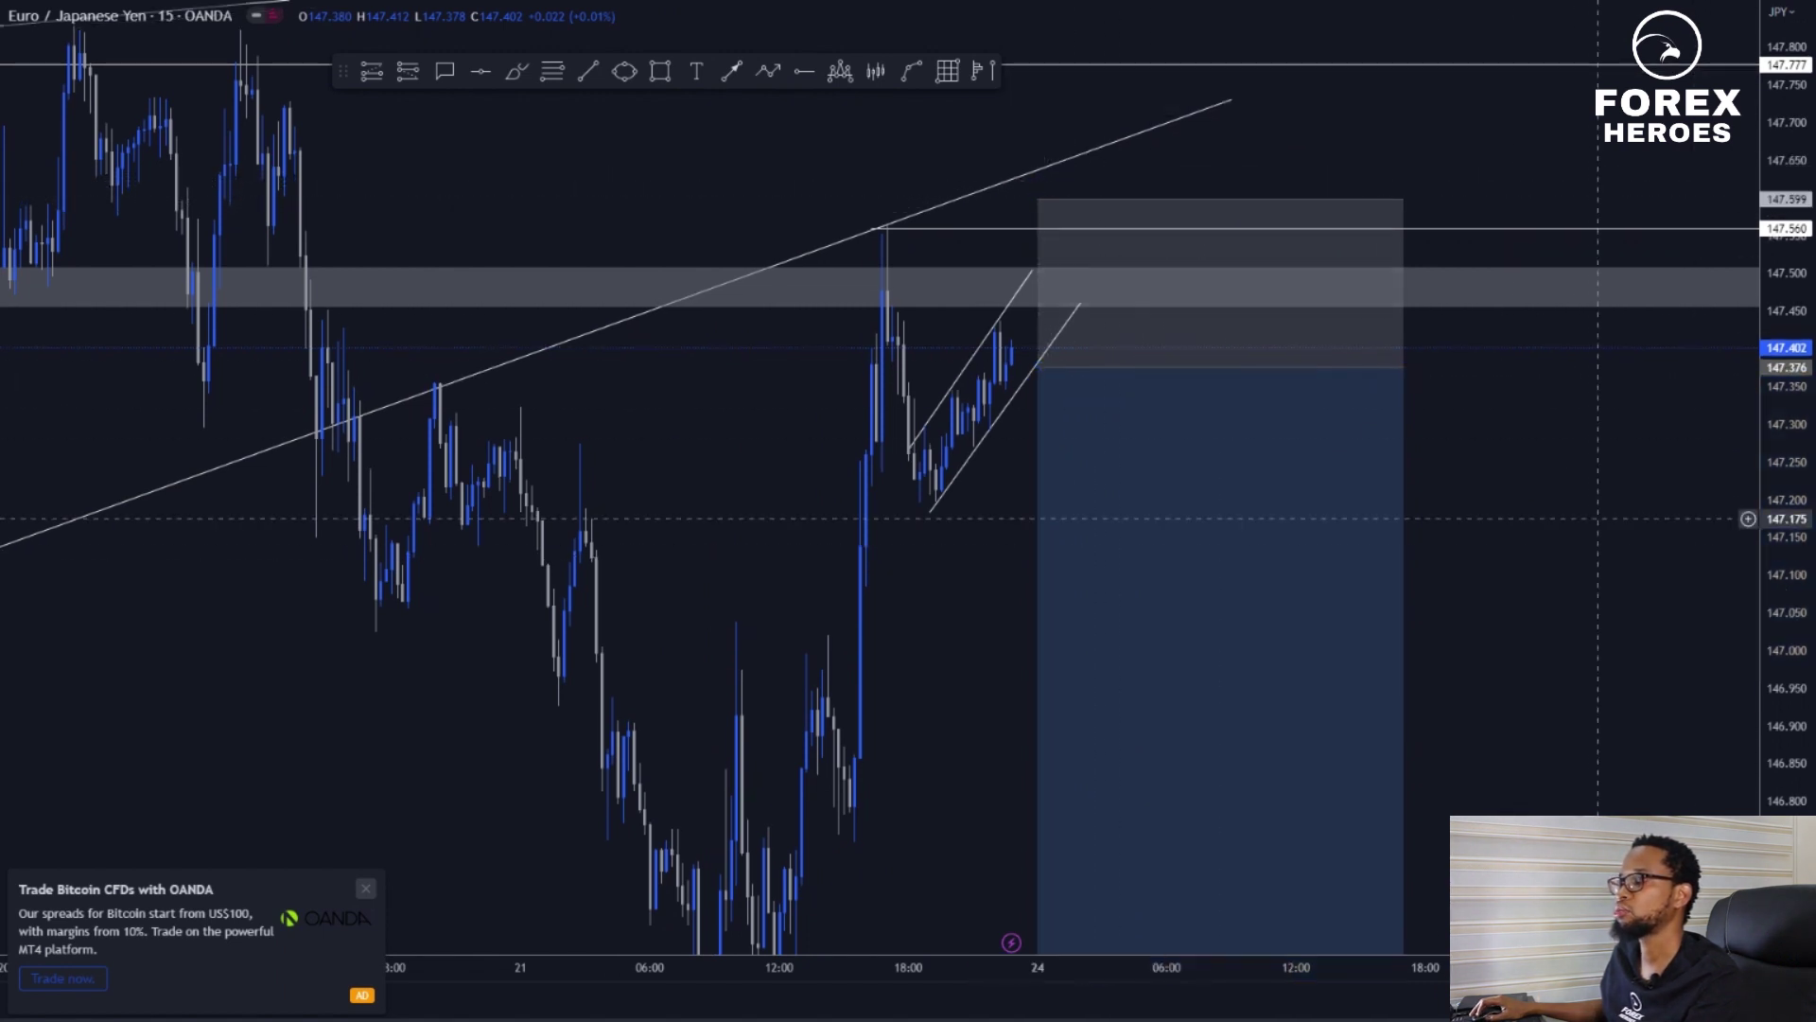
Move the short position to start at 23:00 on 23 April, with its entry at 147.407 and stop at 147.630
left_click_drag(1297, 492, 1274, 467)
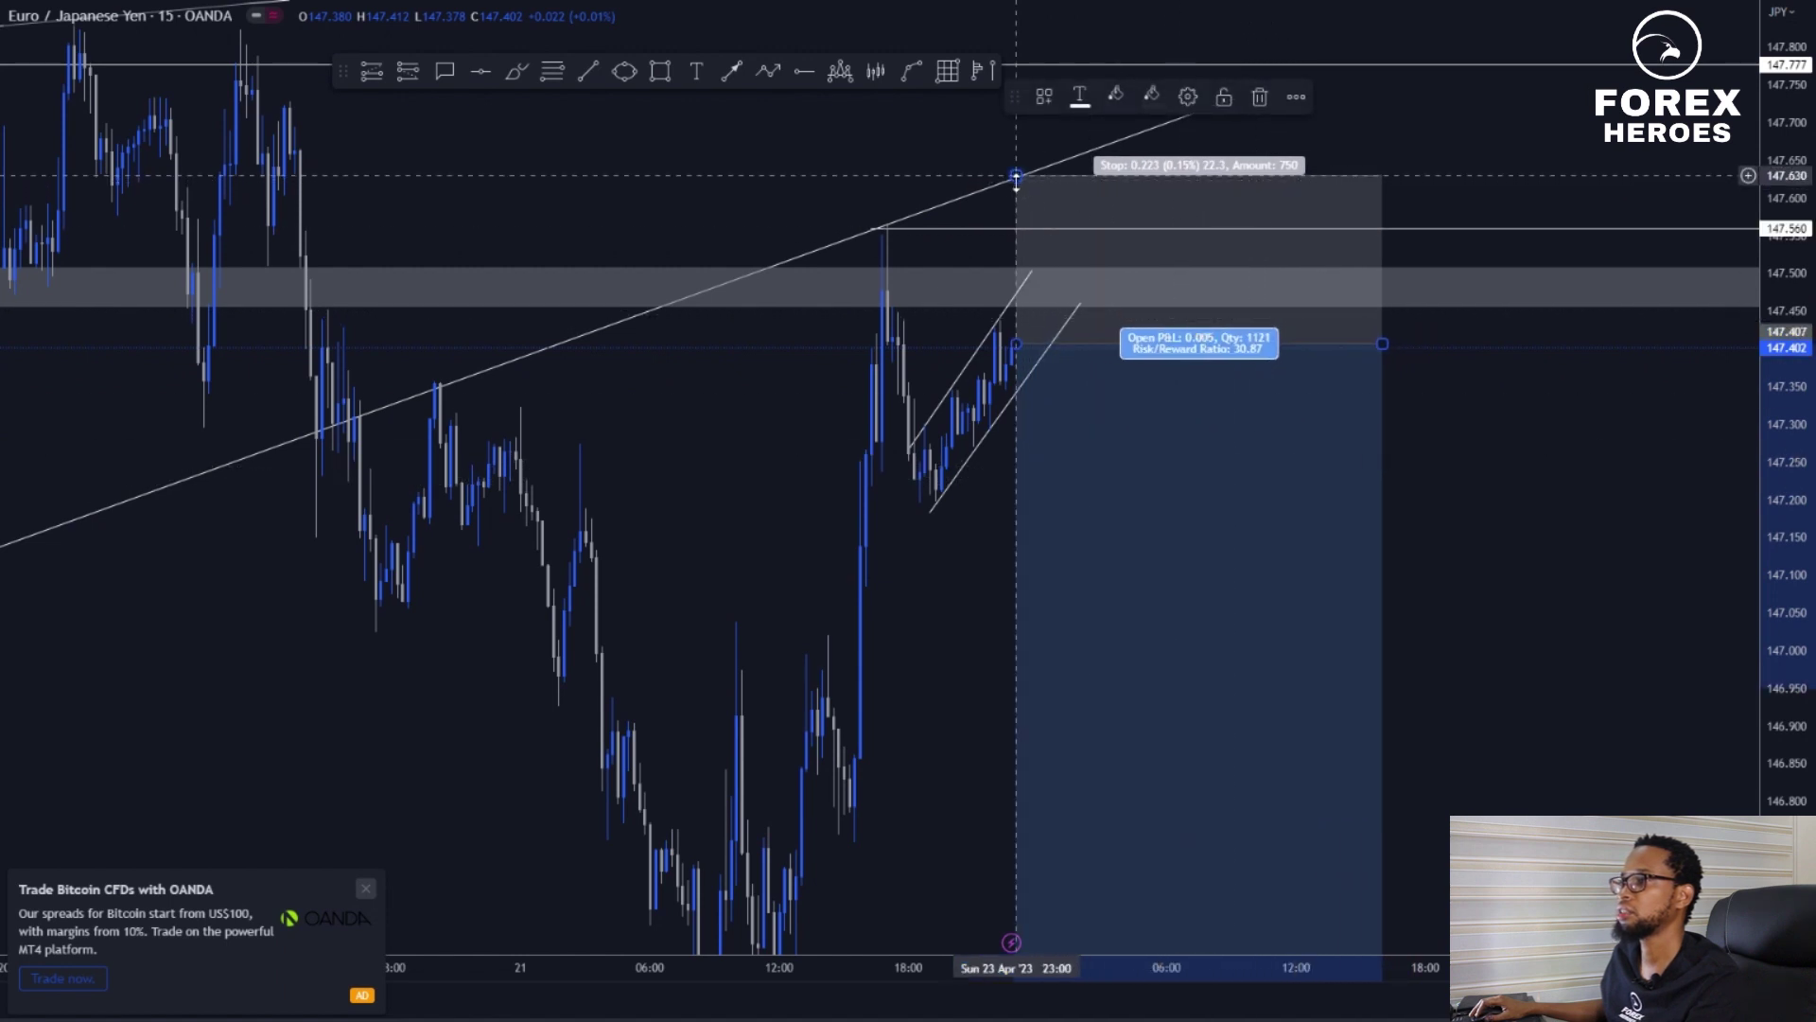
left_click(1712, 627)
left_click_drag(1775, 357, 1776, 592)
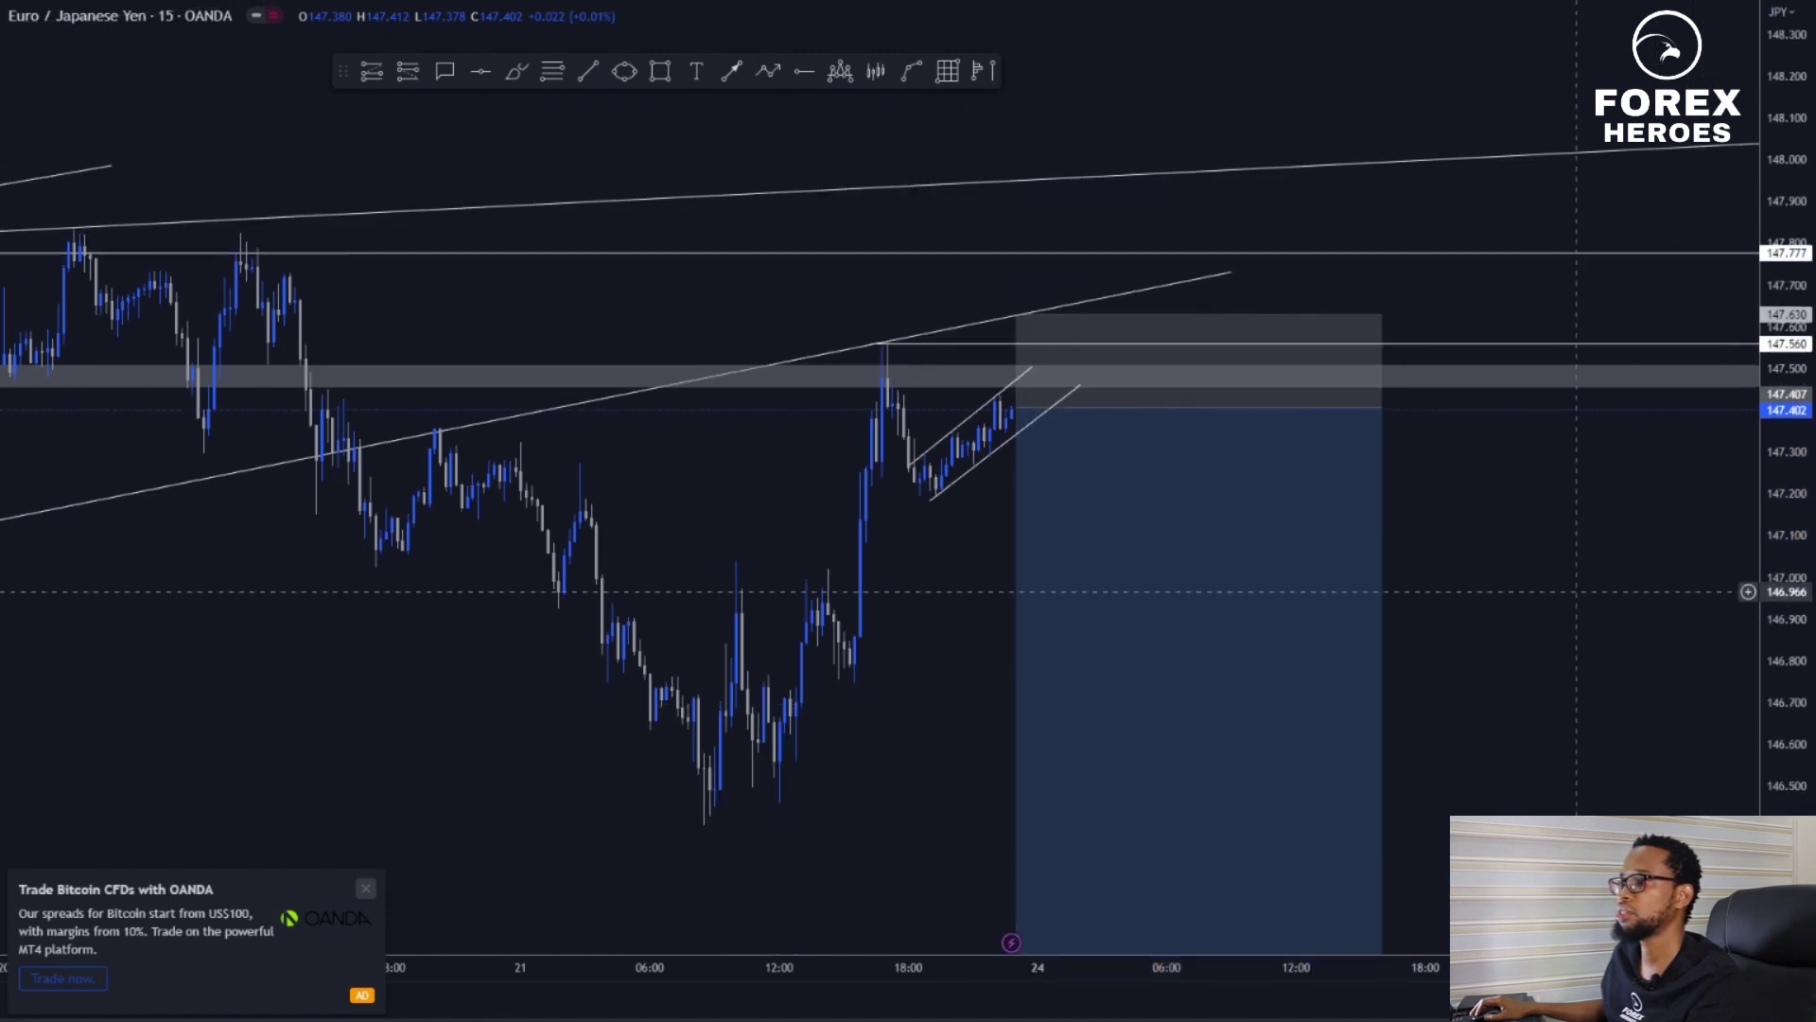
scroll(1422, 568, "down", 4)
left_click_drag(1423, 568, 1236, 446)
scroll(1236, 445, "up", 1)
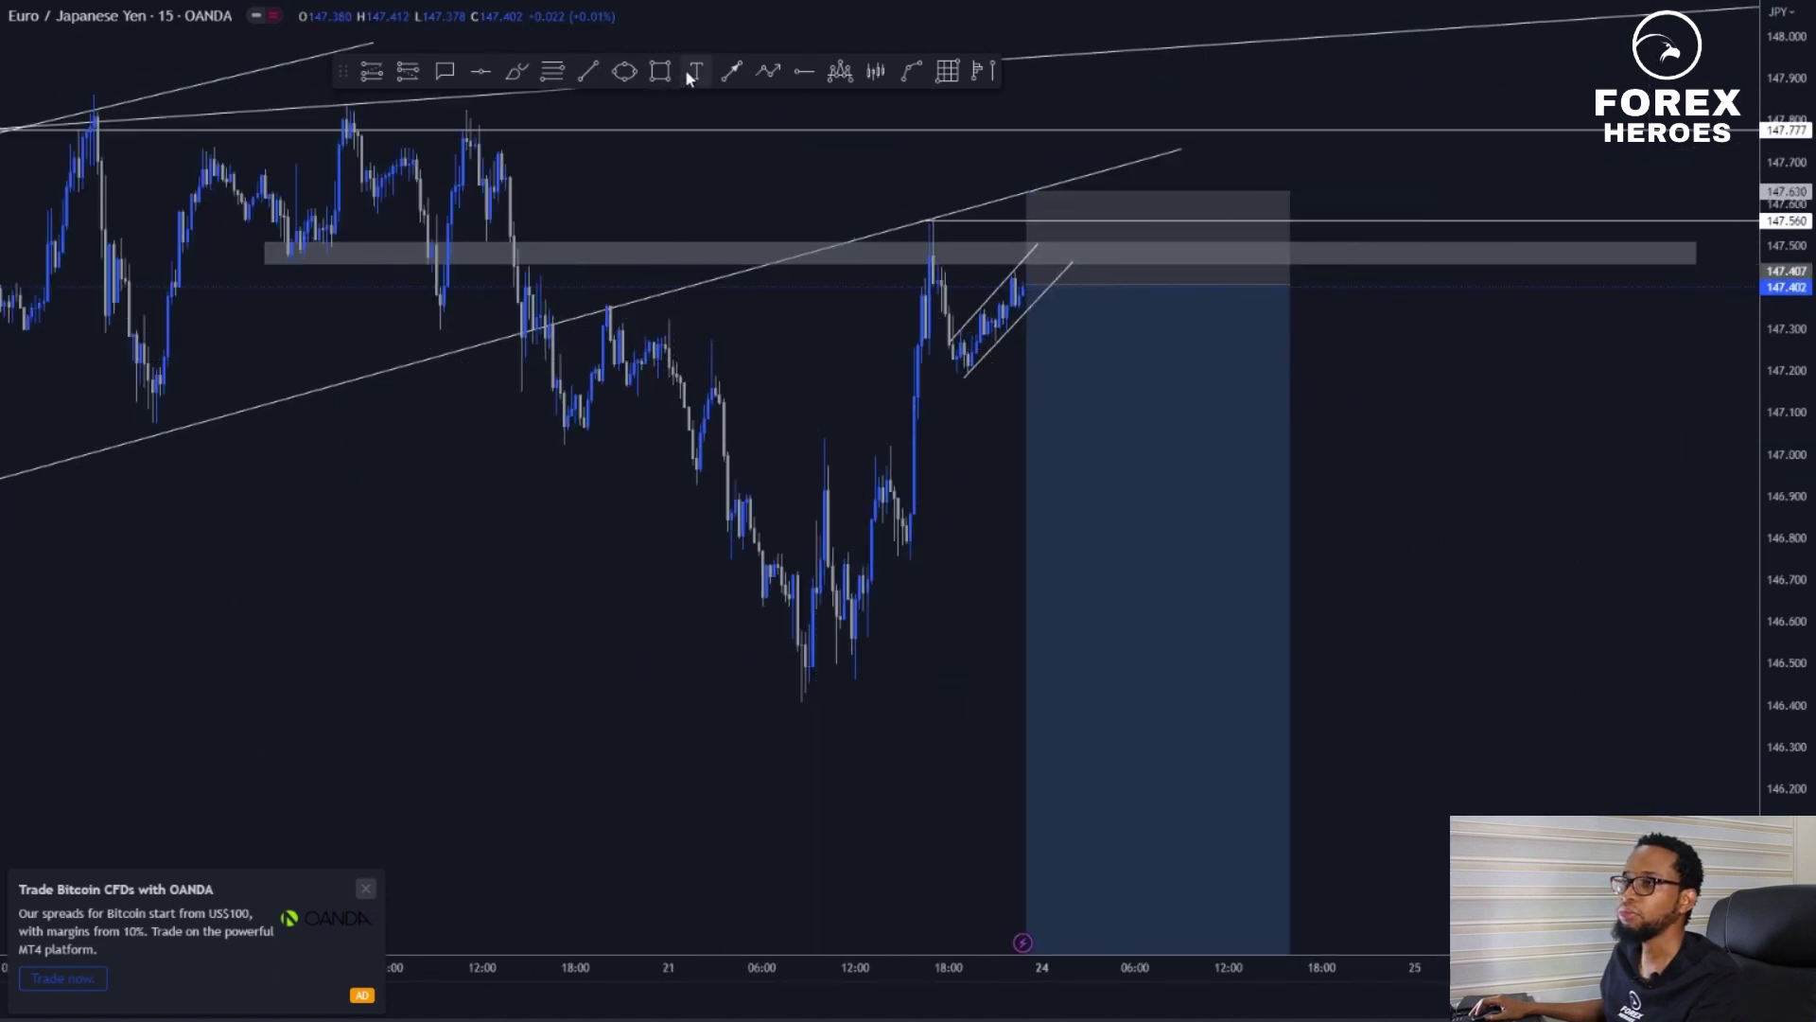
Mark the successive 21 April swing lows with horizontal rays at 147.193, 146.803, 146.554 and 146.396
left_click(800, 73)
left_click(961, 374)
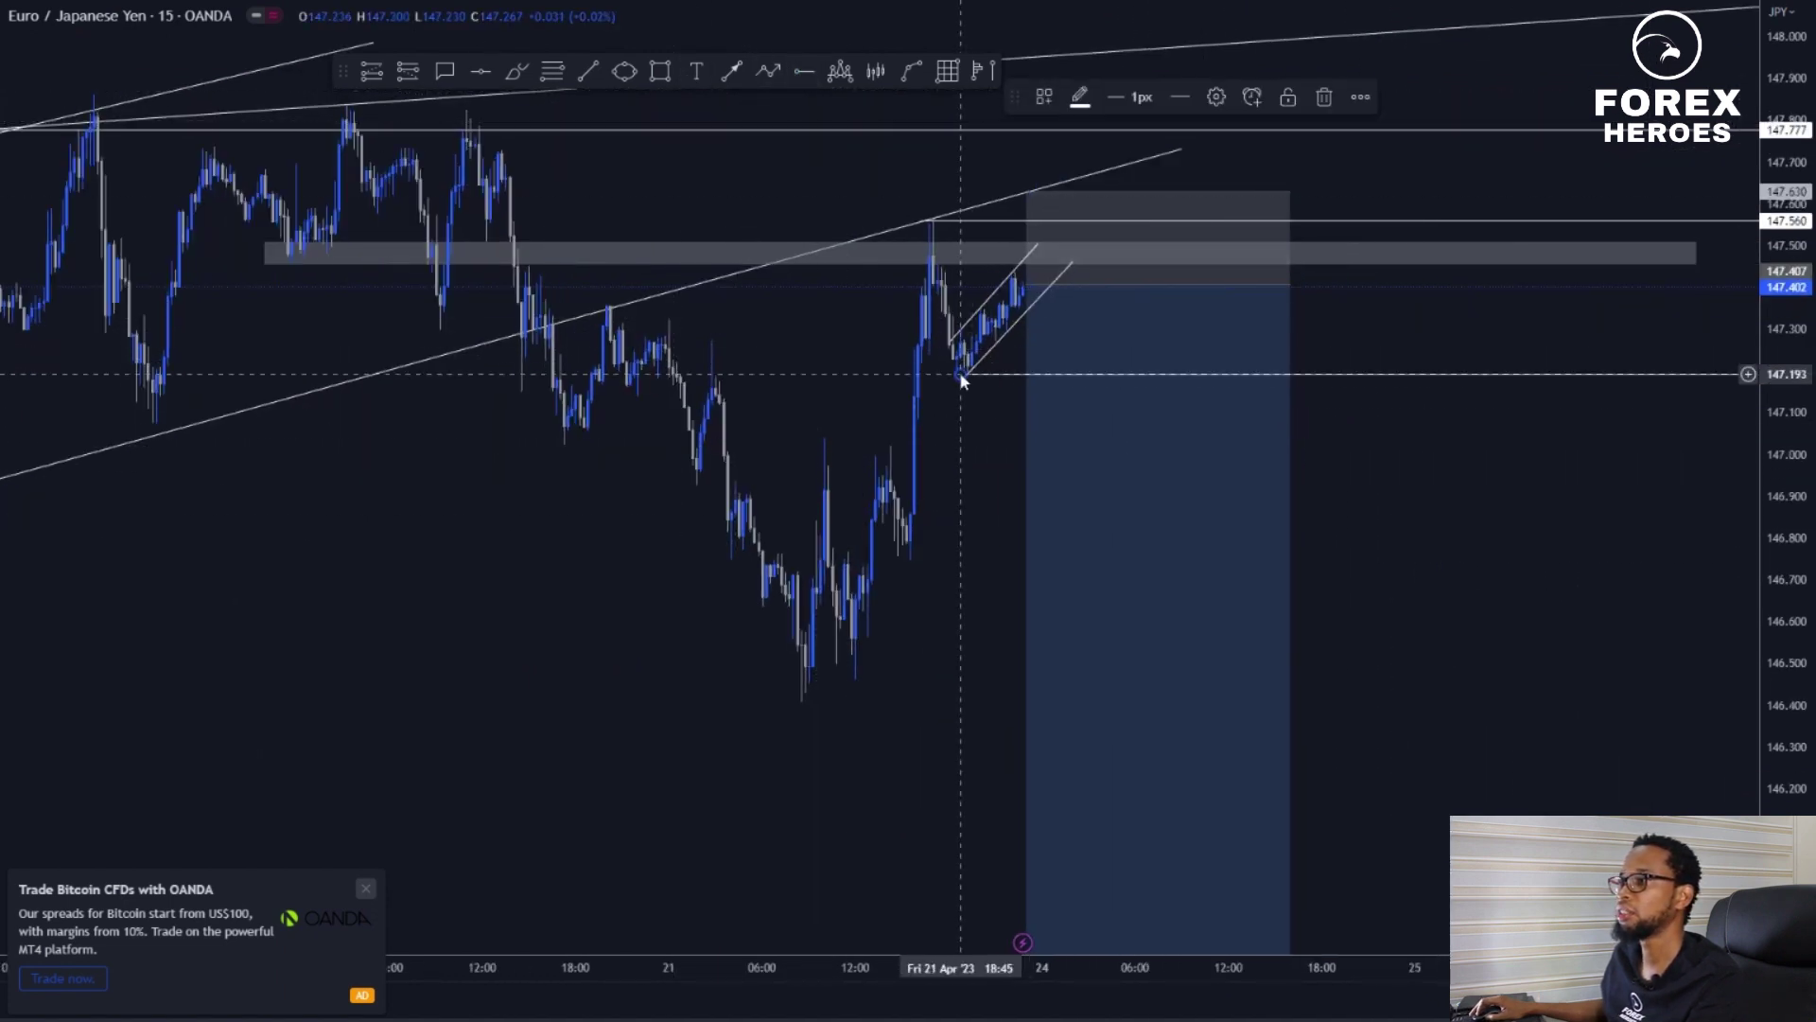
left_click(803, 72)
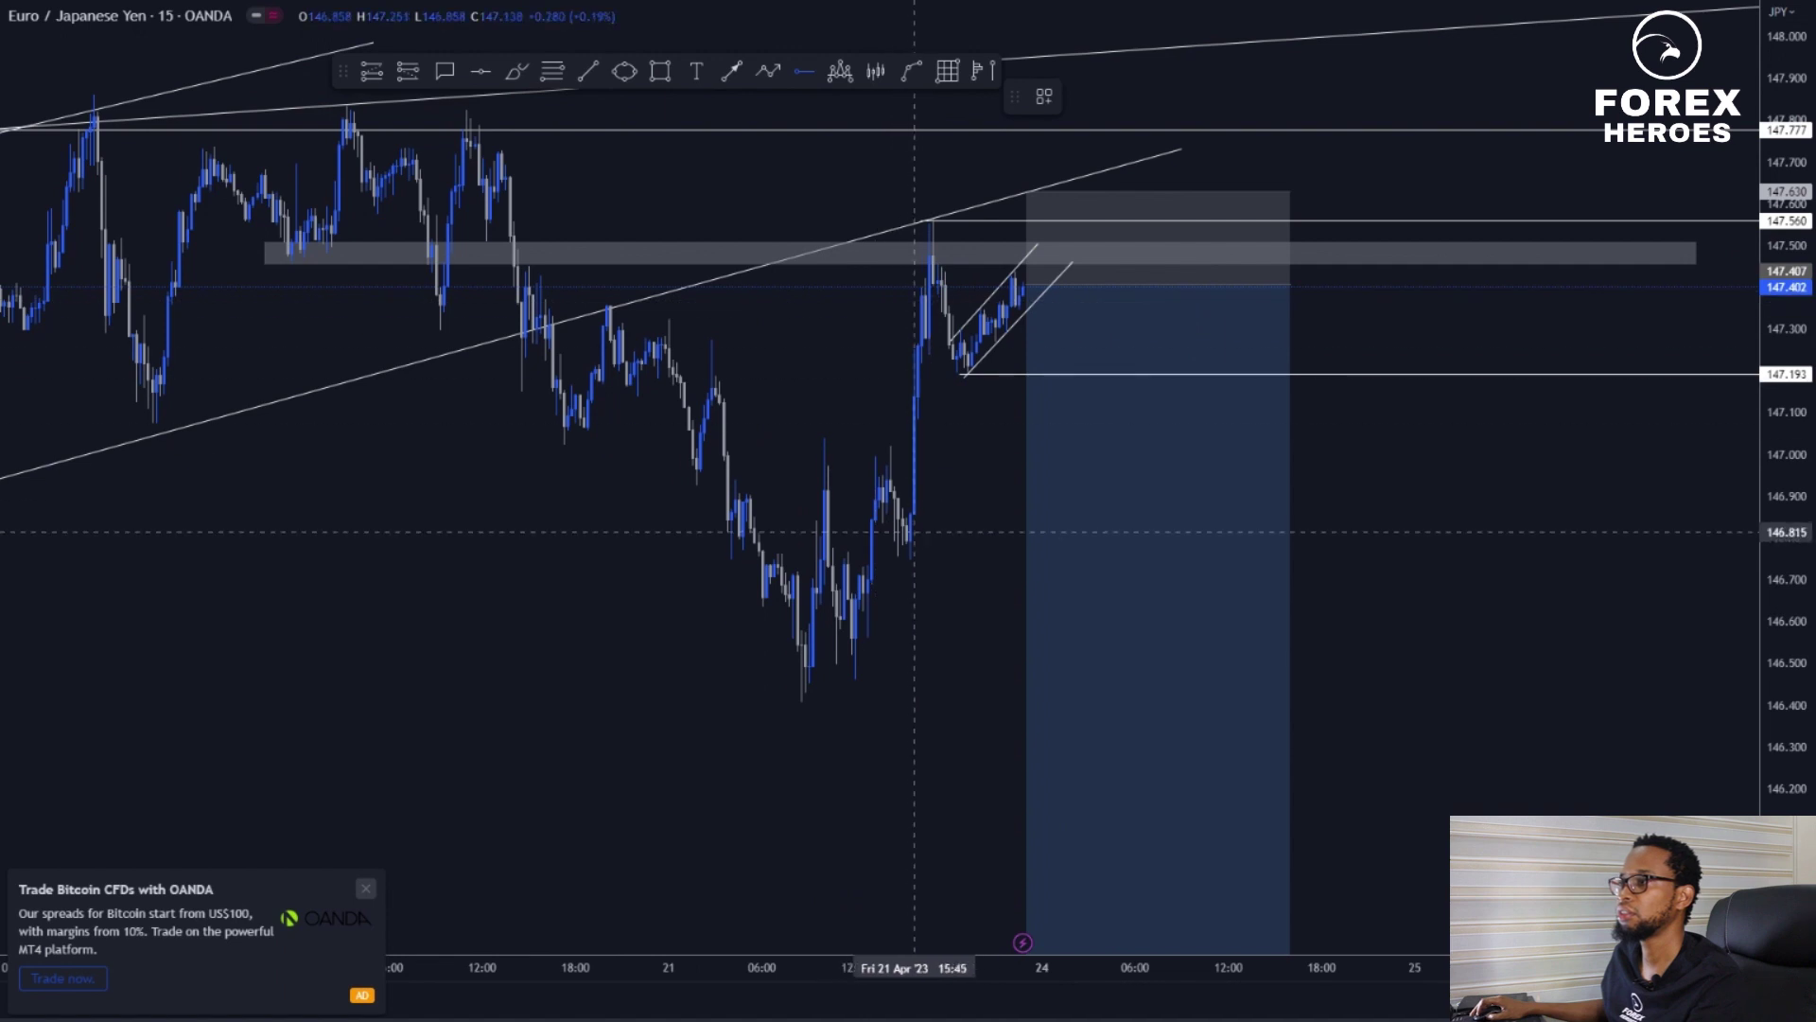
left_click(906, 537)
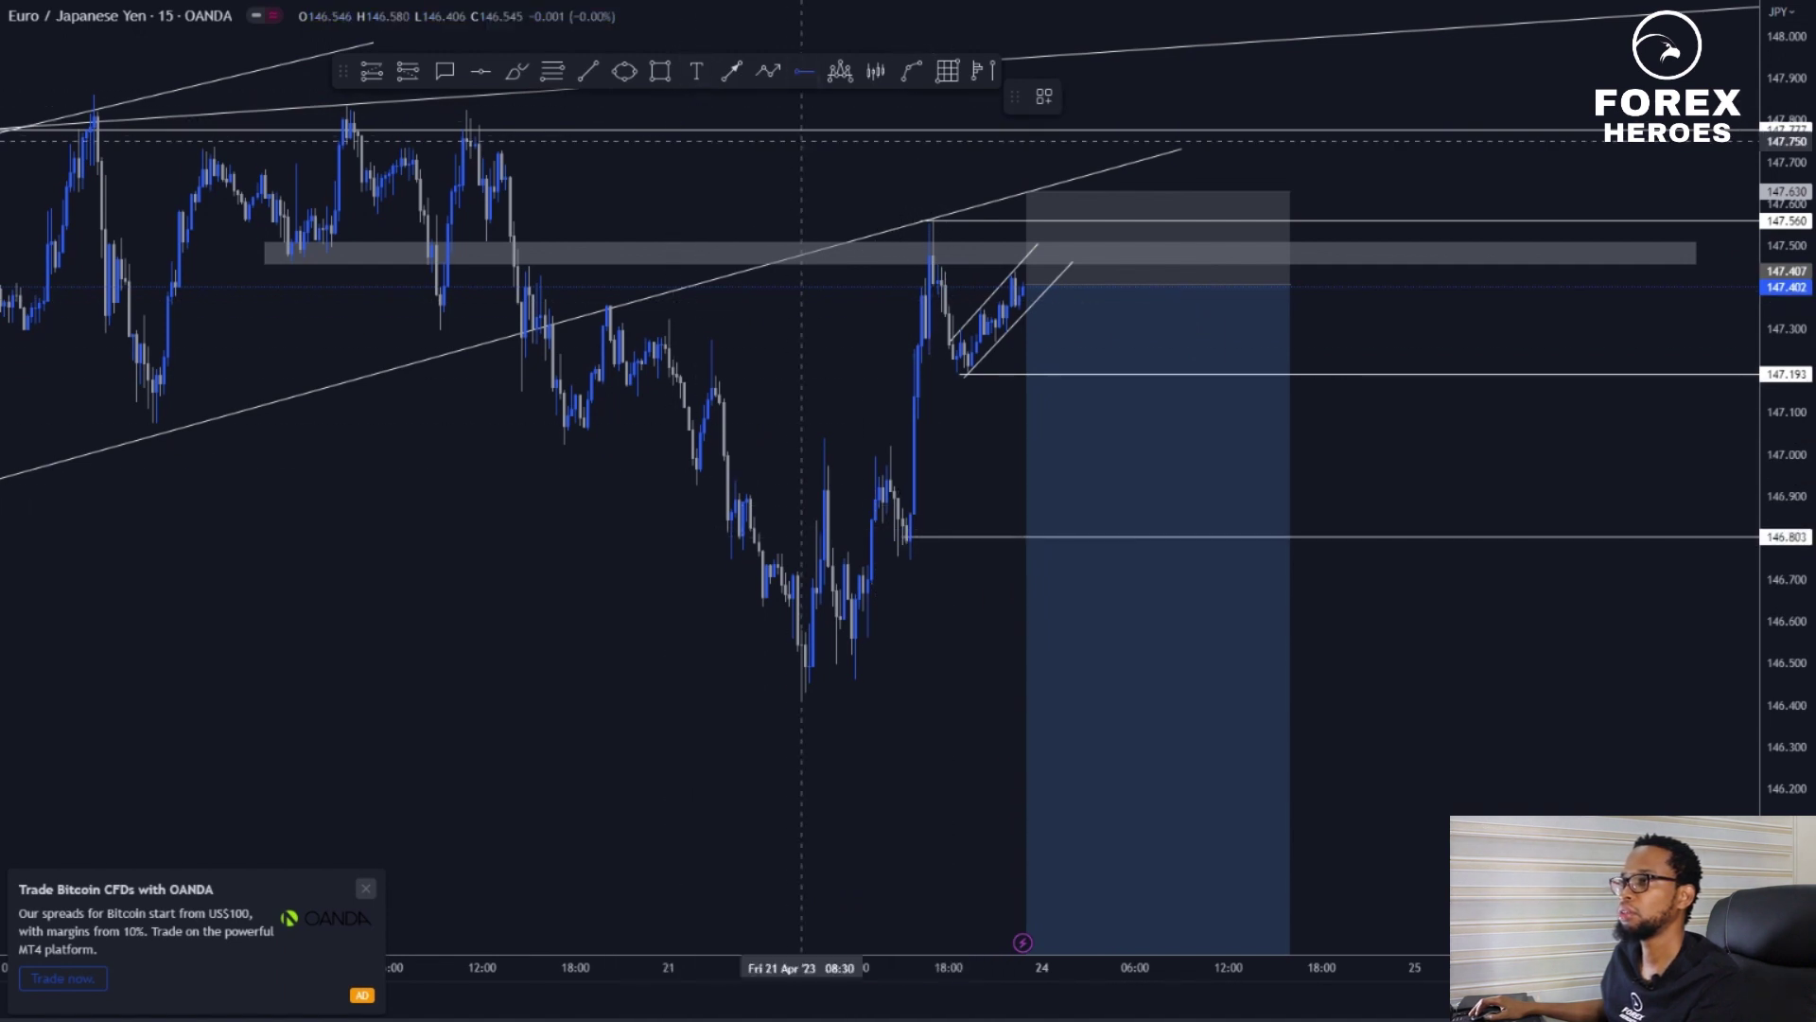
left_click(849, 640)
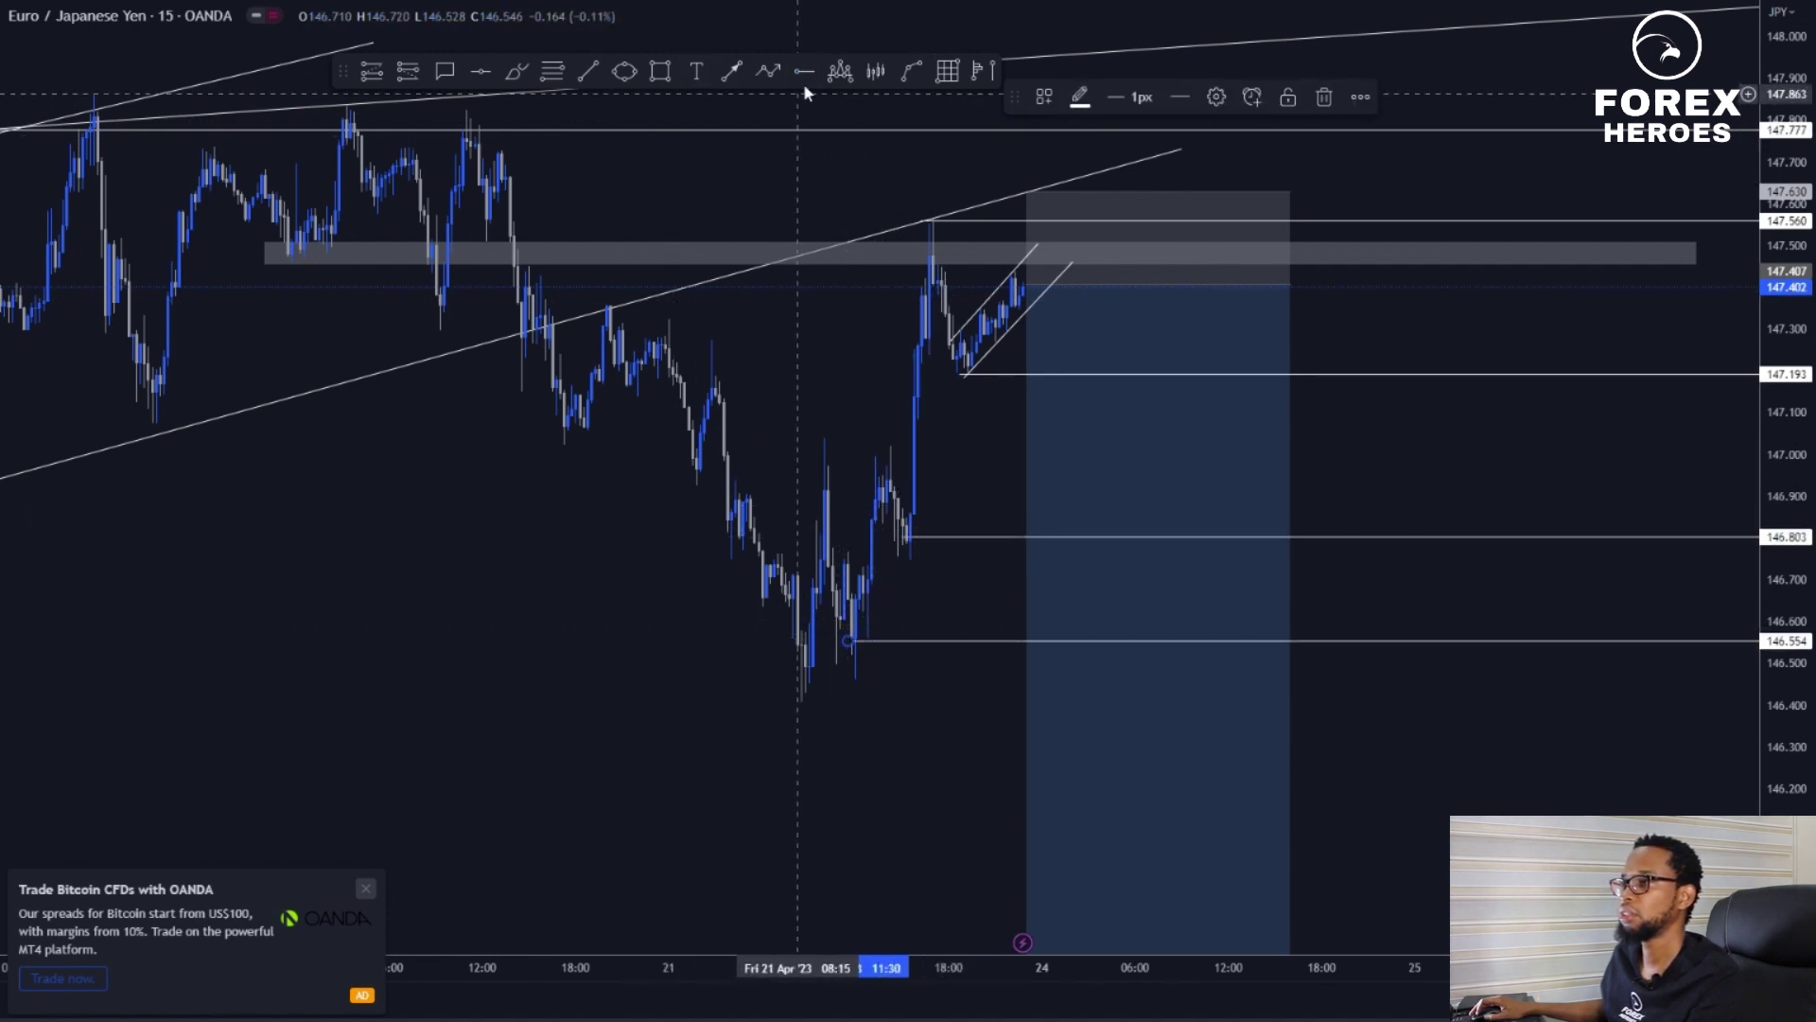
left_click(801, 706)
Raise the short position's target to 146.384, just below the lowest 21 April swing low
scroll(1527, 845, "down", 1)
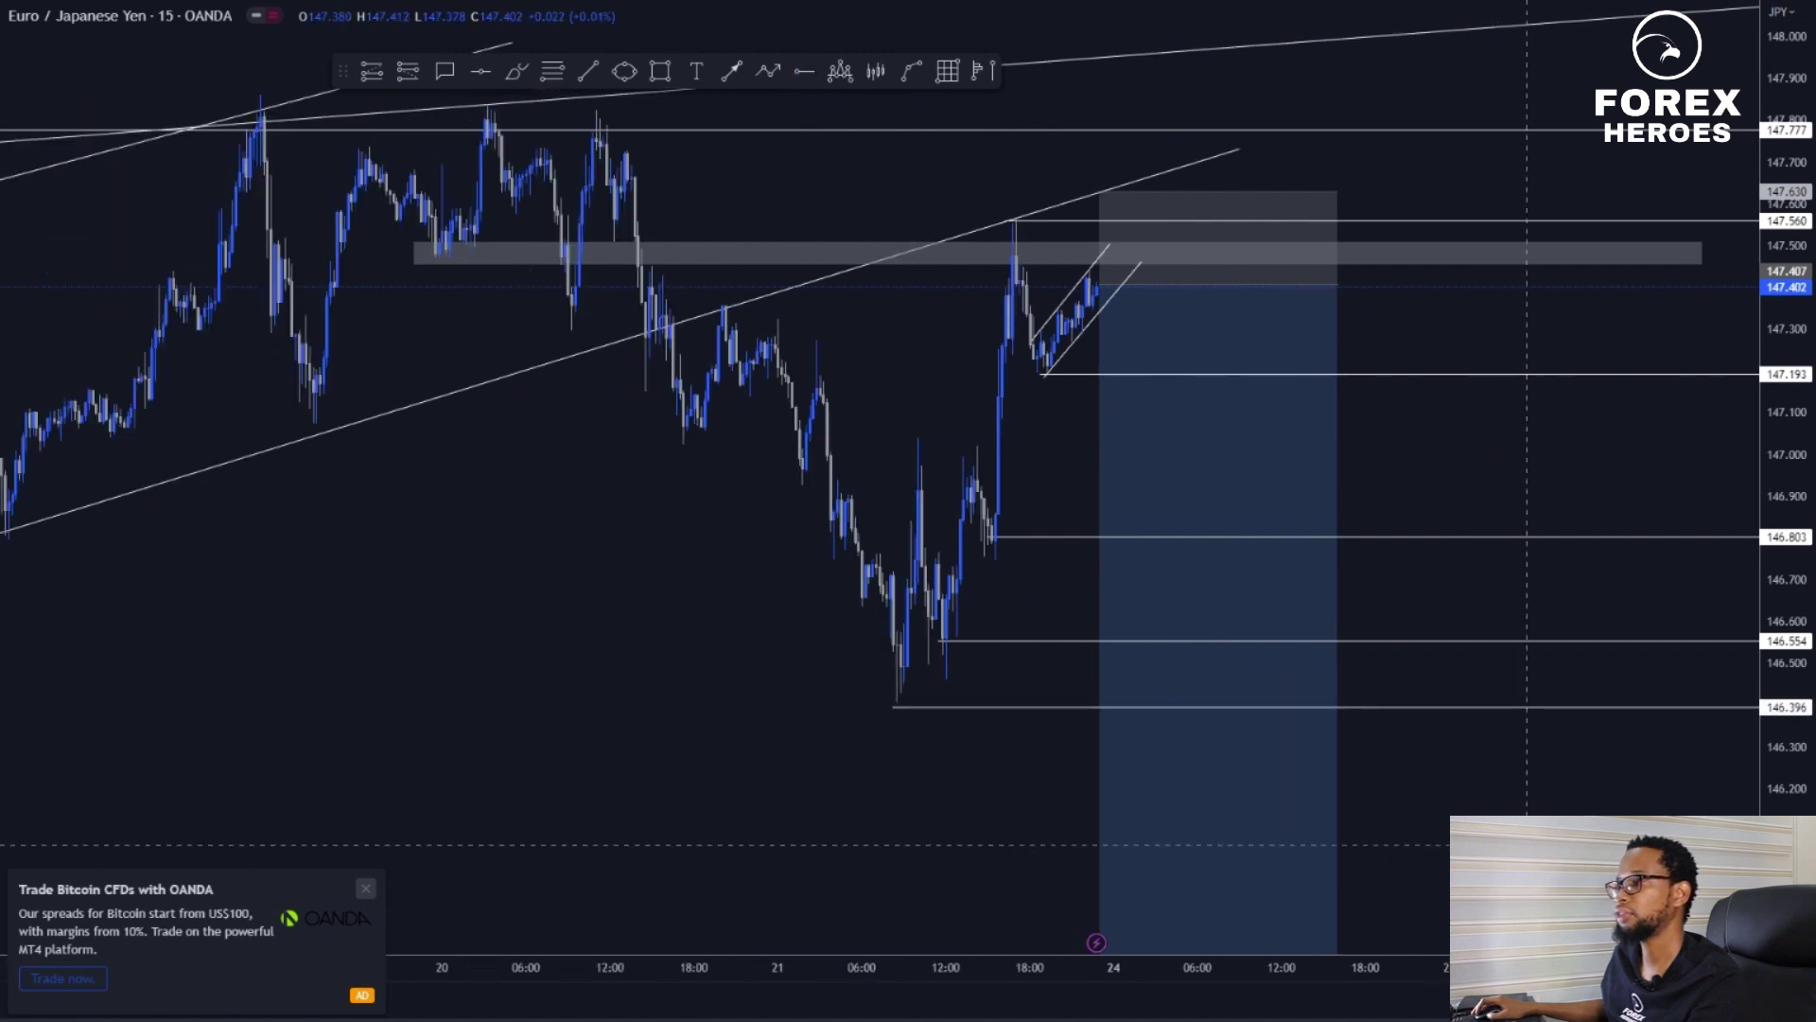
left_click_drag(1789, 324, 1789, 809)
left_click_drag(1512, 785, 1204, 560)
scroll(1173, 596, "down", 4)
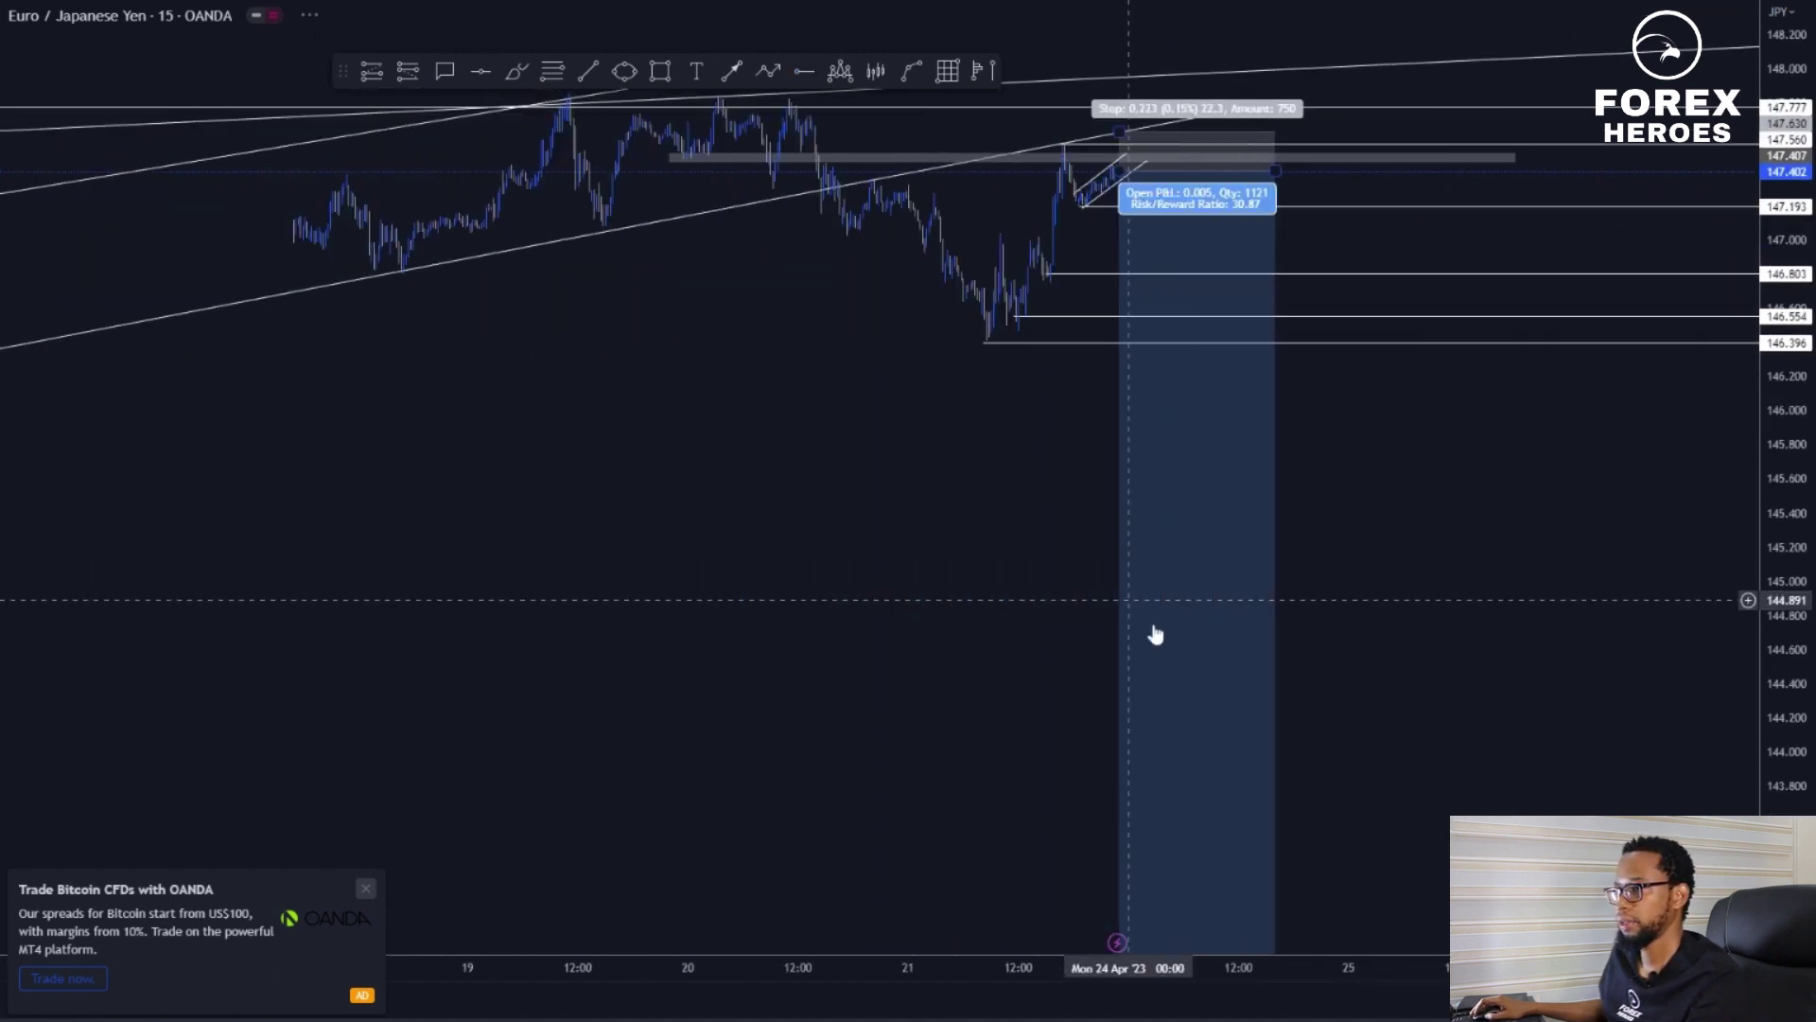
left_click_drag(1472, 689, 1352, 491)
left_click_drag(1801, 304, 1788, 946)
scroll(1259, 653, "down", 9)
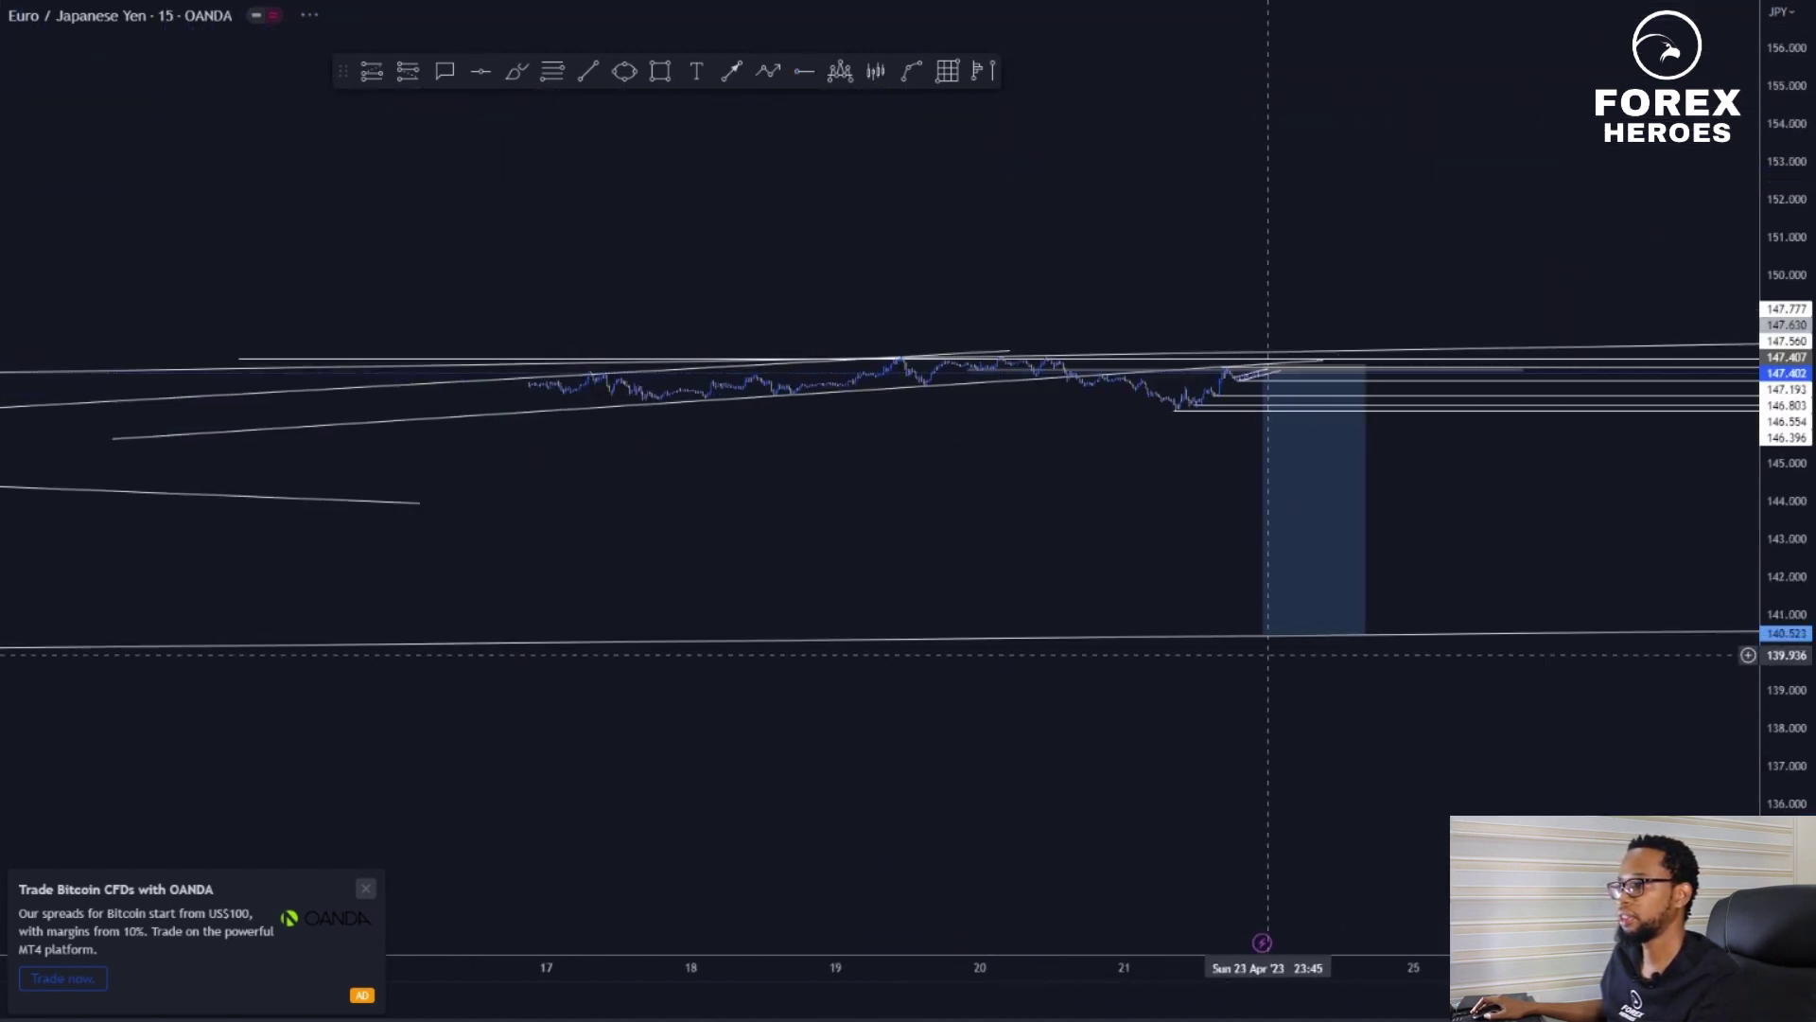
left_click_drag(1813, 580, 1787, 326)
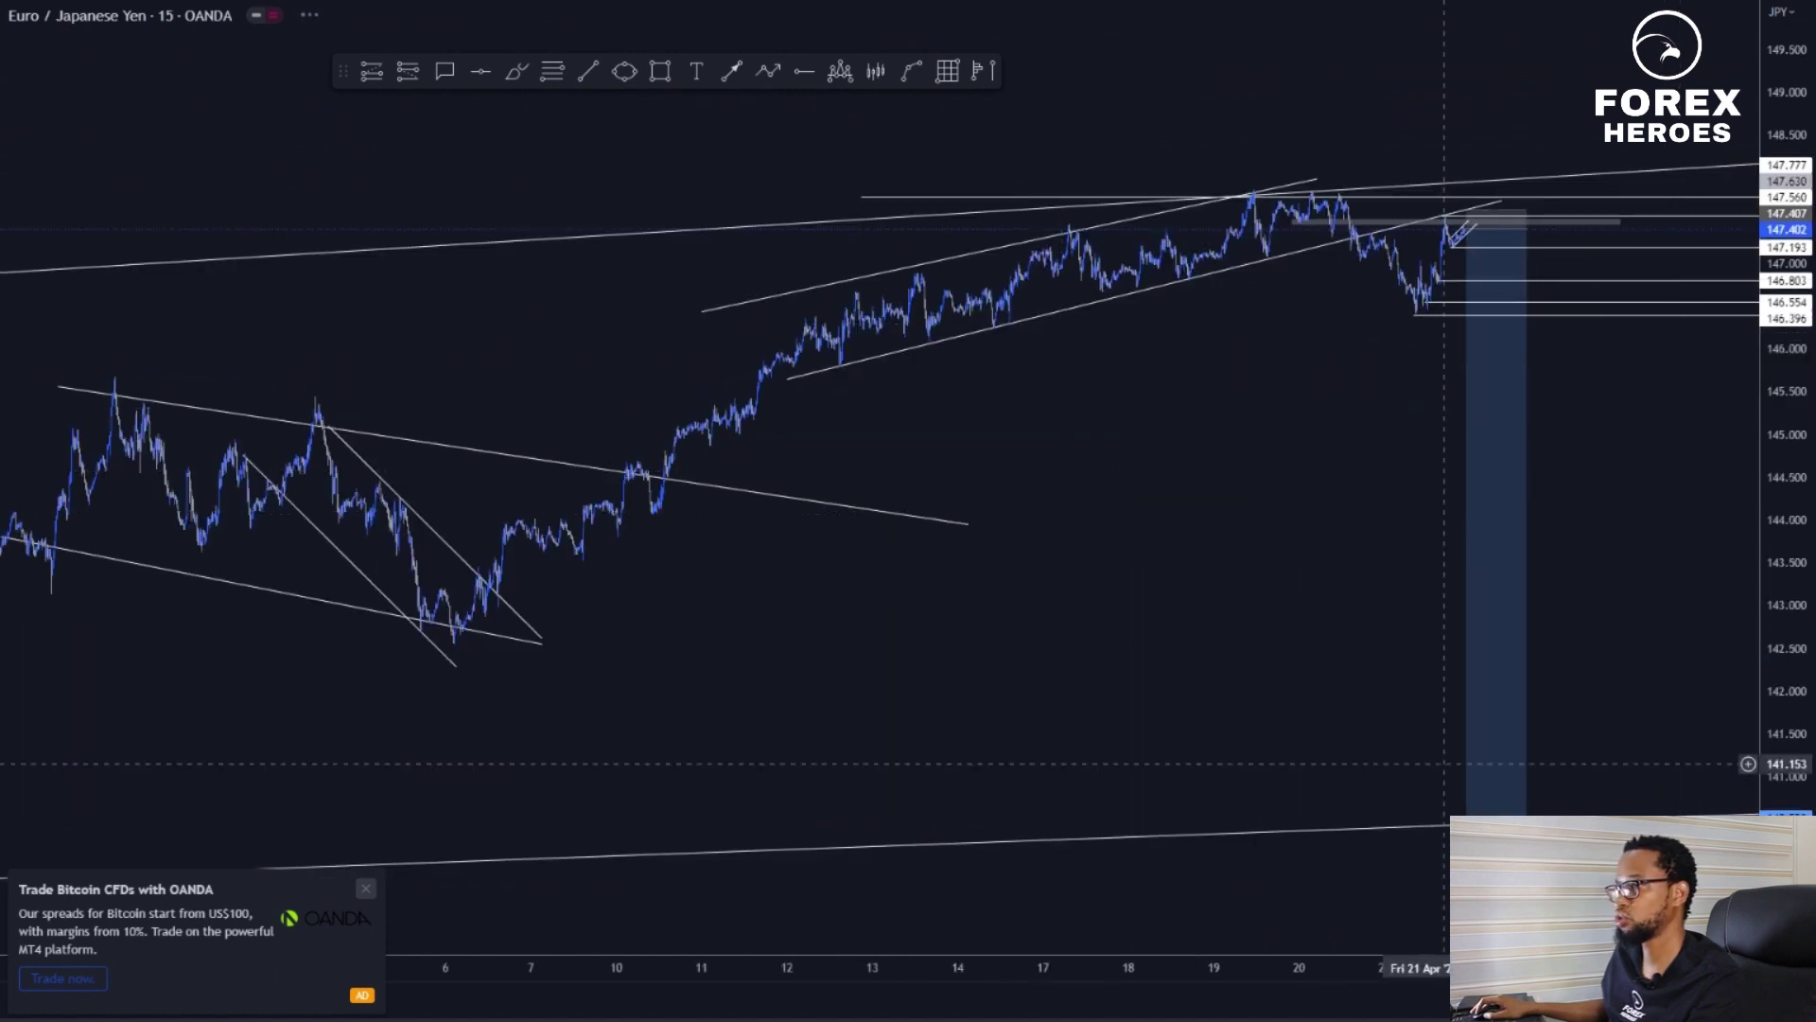
left_click_drag(1471, 814, 1484, 317)
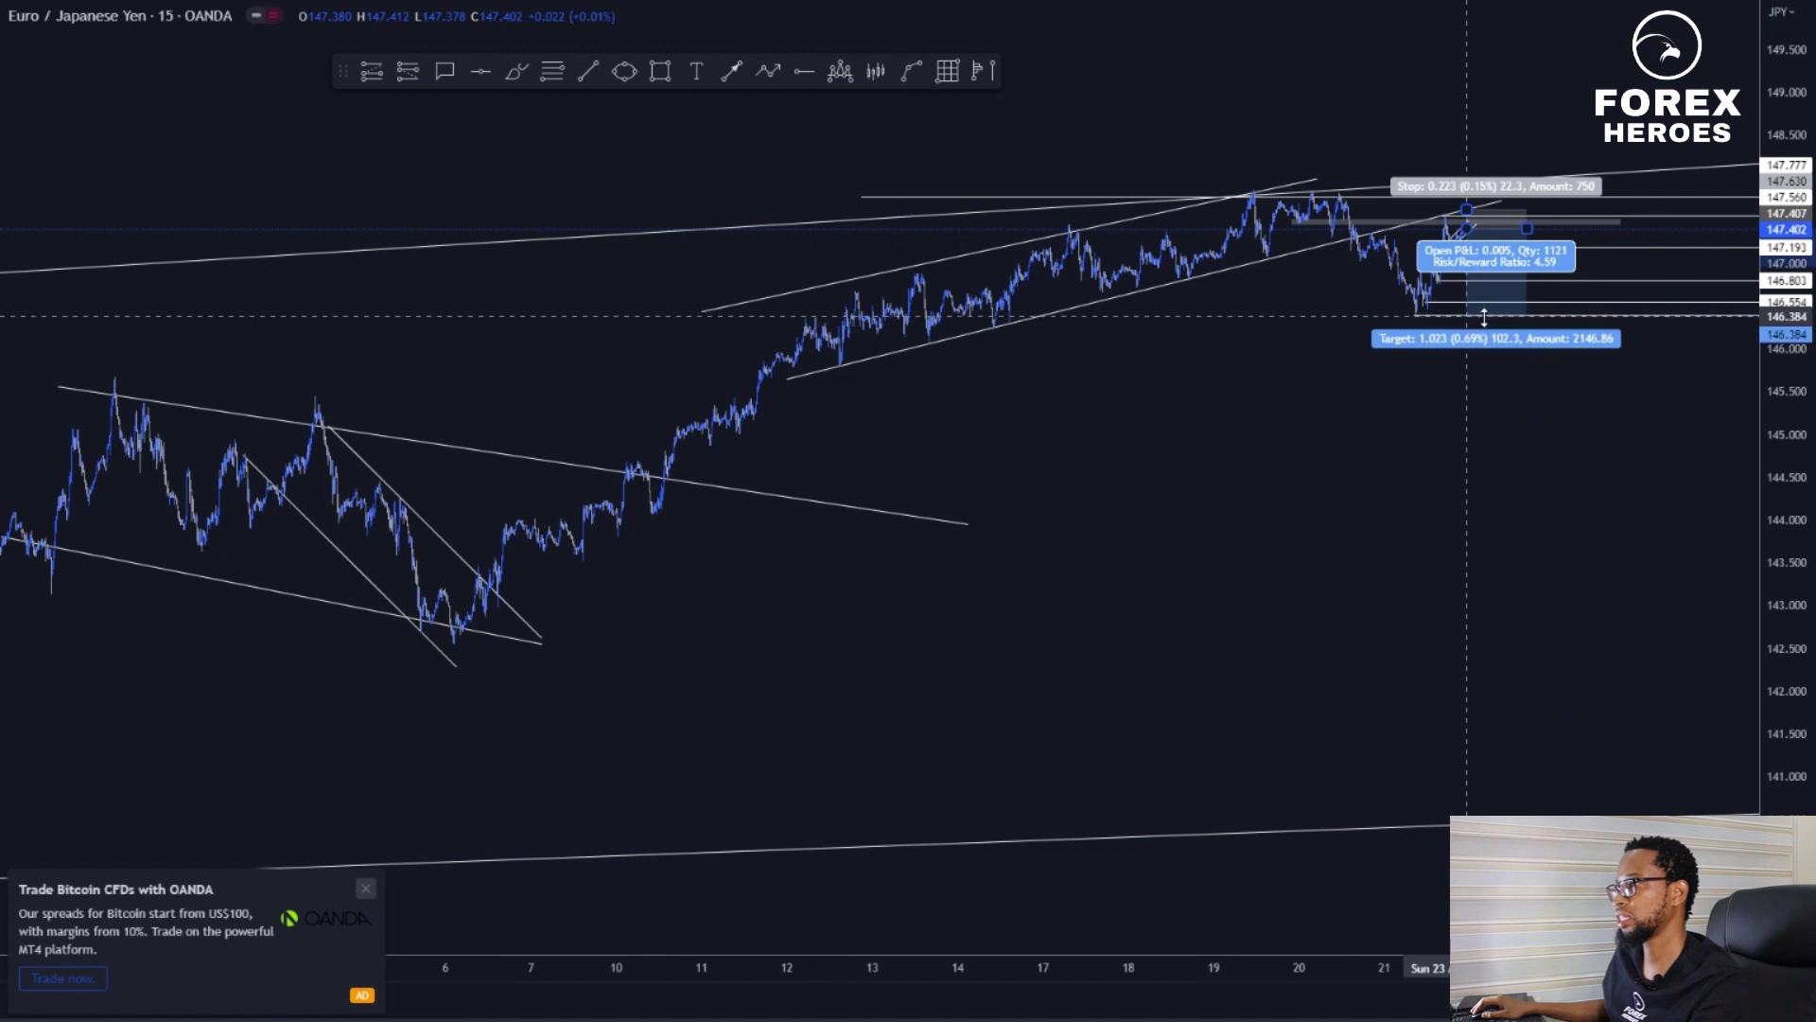
Mark the low at the start of the mid-April rising channel with a horizontal ray at 145.768
left_click_drag(1371, 528, 1050, 685)
scroll(1113, 685, "down", 5)
scroll(1112, 685, "down", 1)
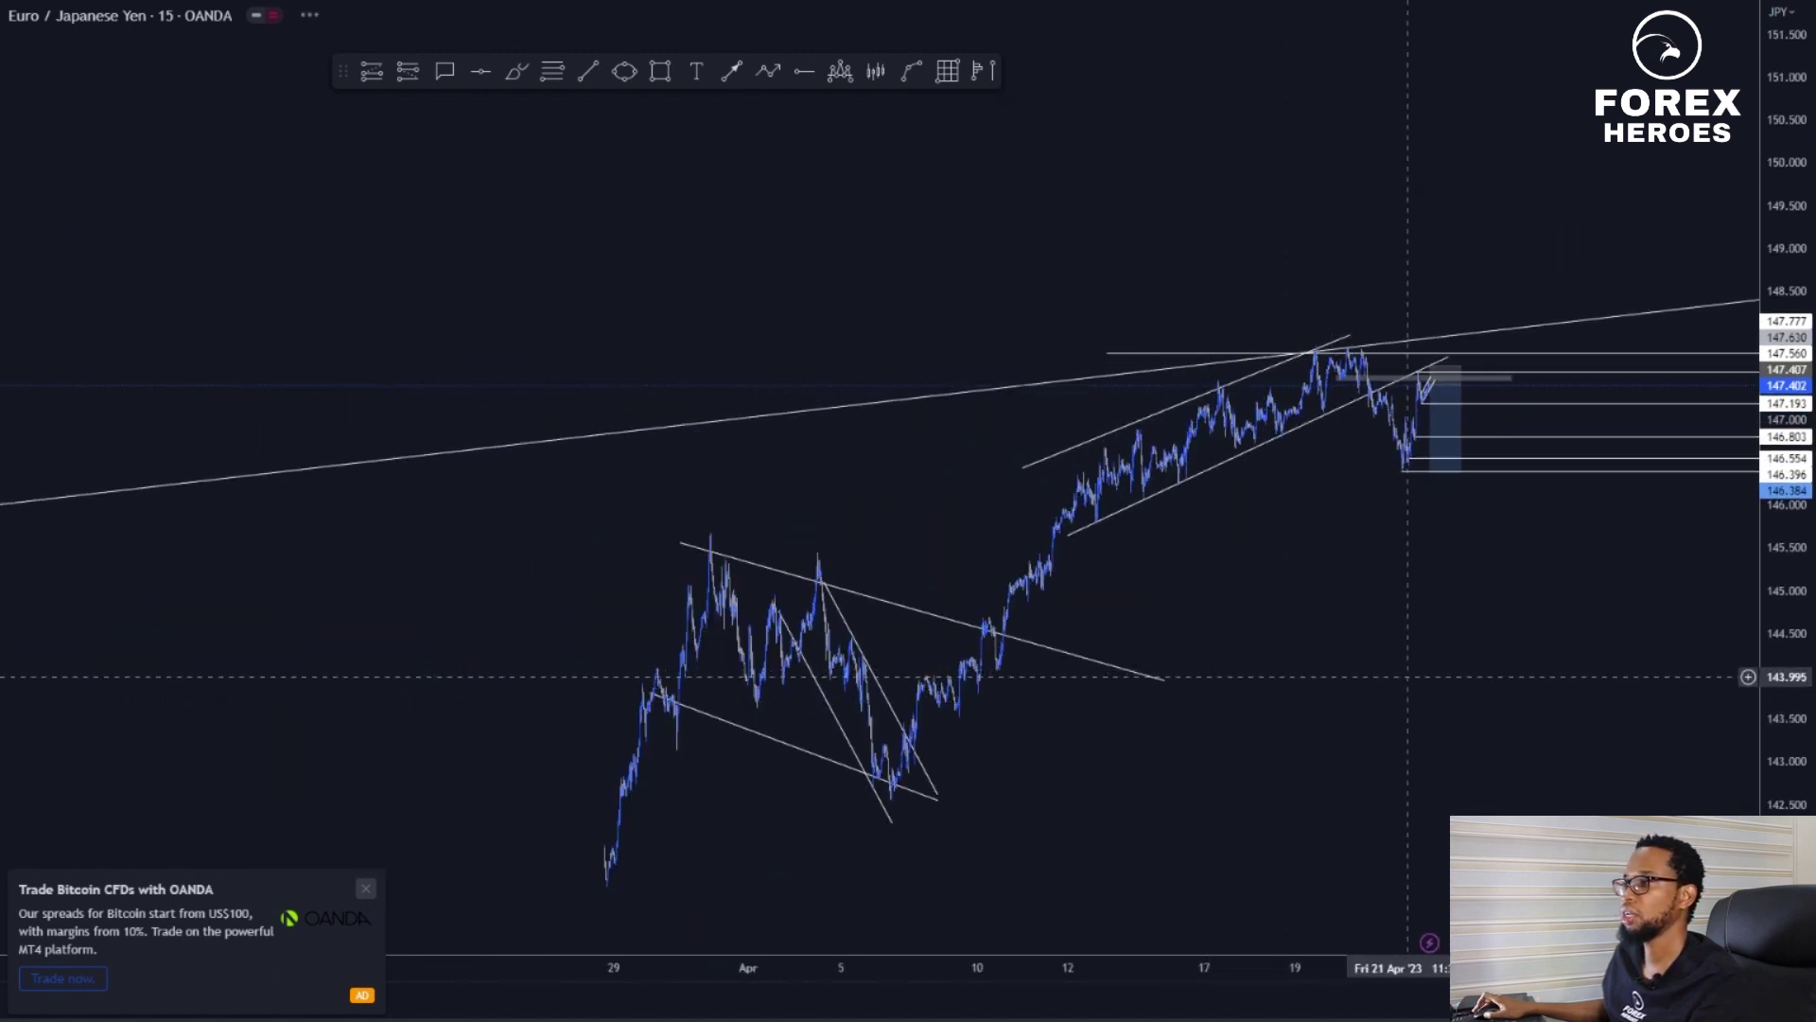
left_click_drag(1414, 689, 1177, 555)
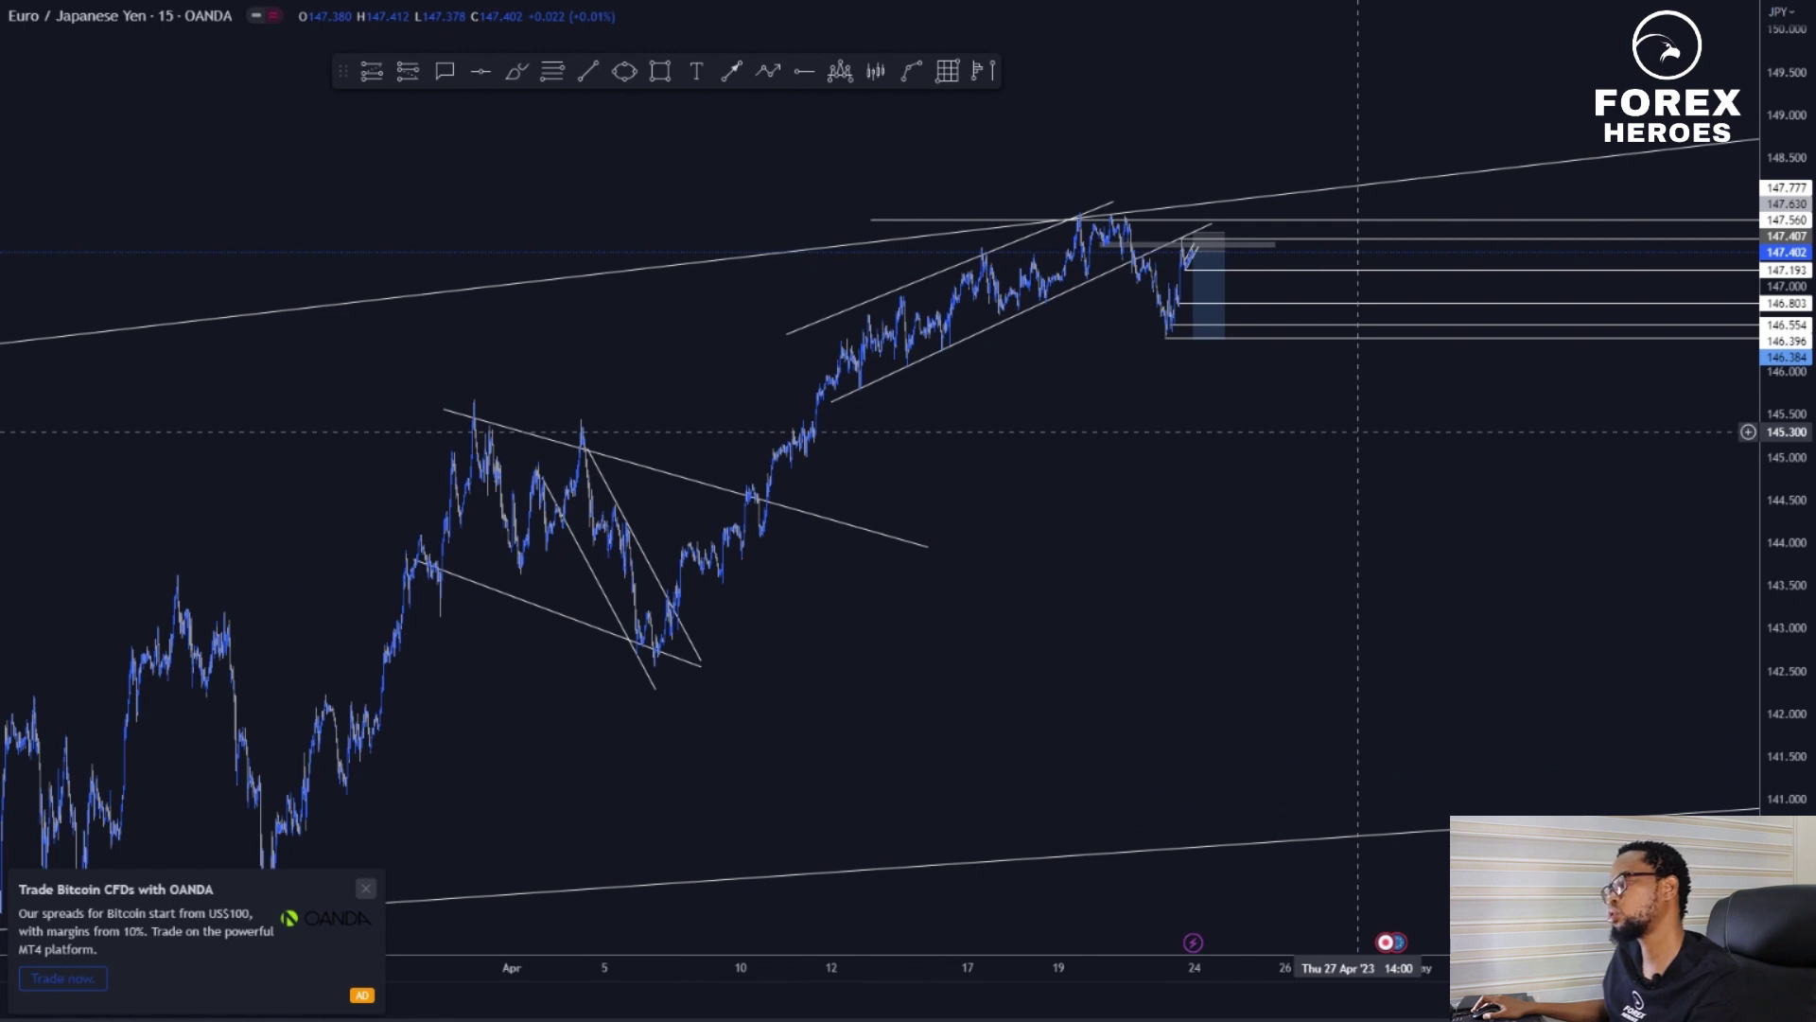
left_click_drag(1787, 487, 1787, 292)
left_click_drag(1482, 532, 1236, 596)
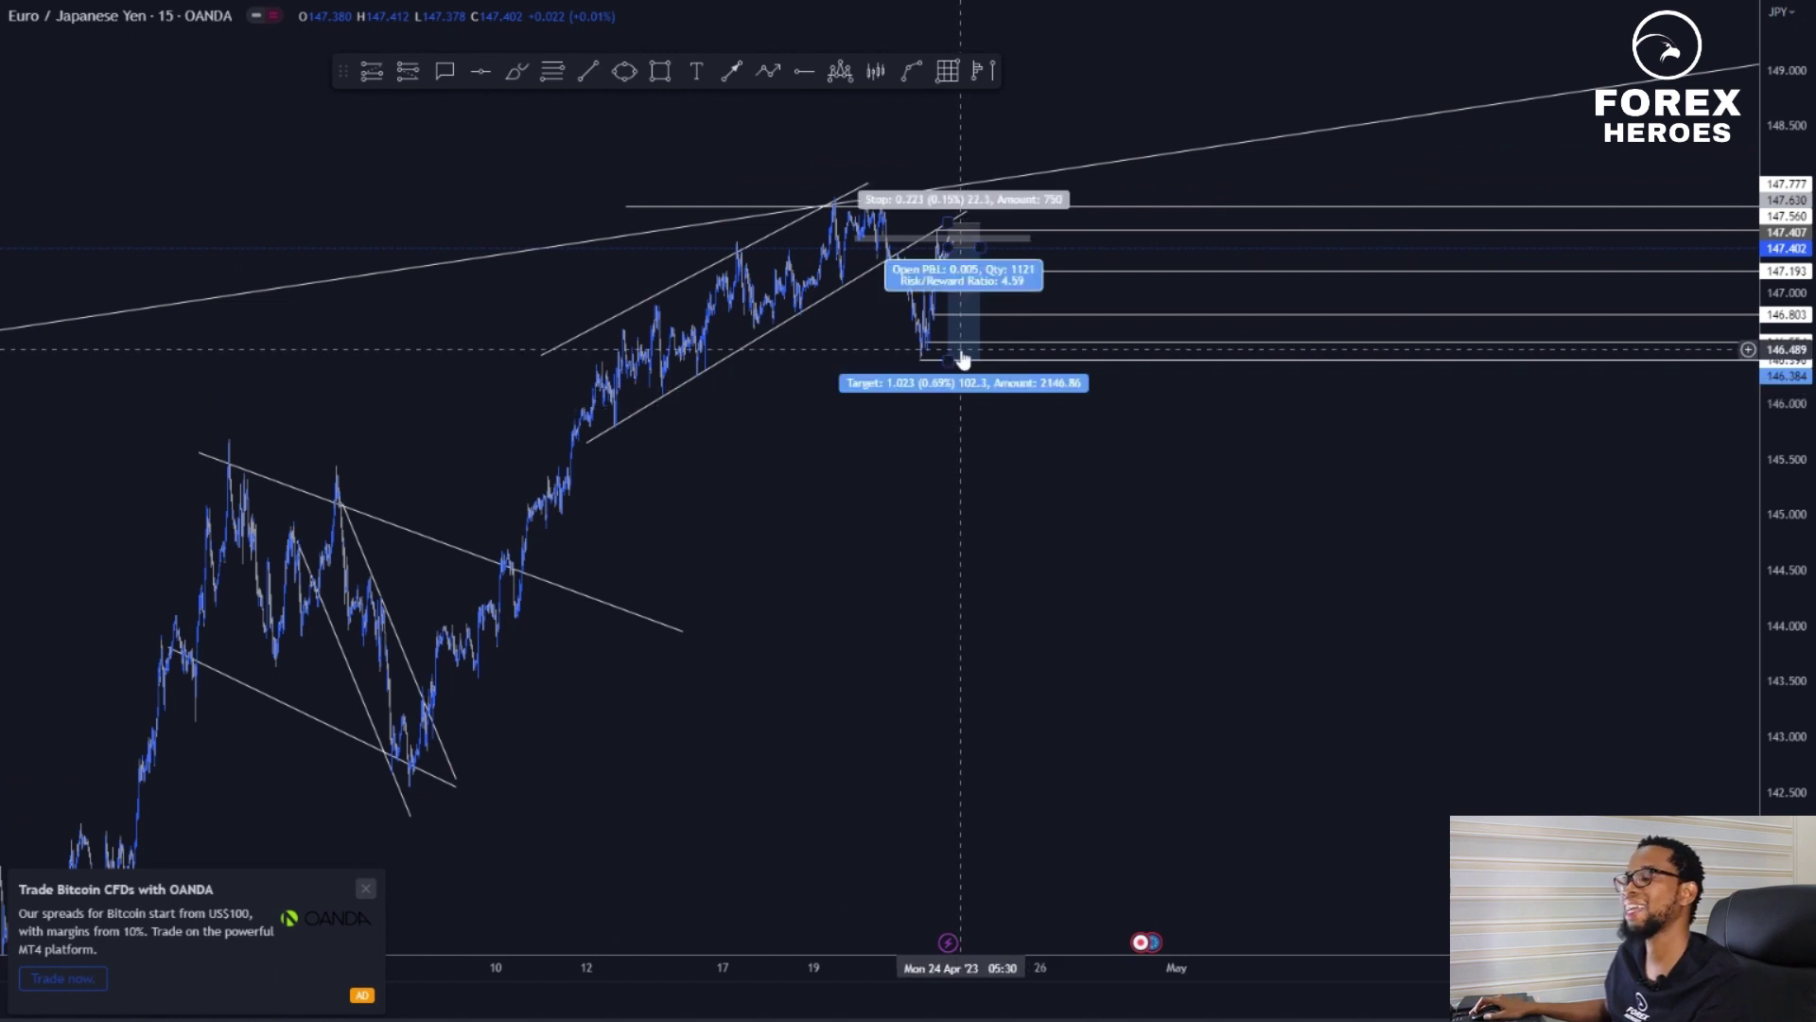
scroll(993, 344, "up", 2)
left_click_drag(1787, 528, 1787, 241)
left_click_drag(789, 476, 1315, 722)
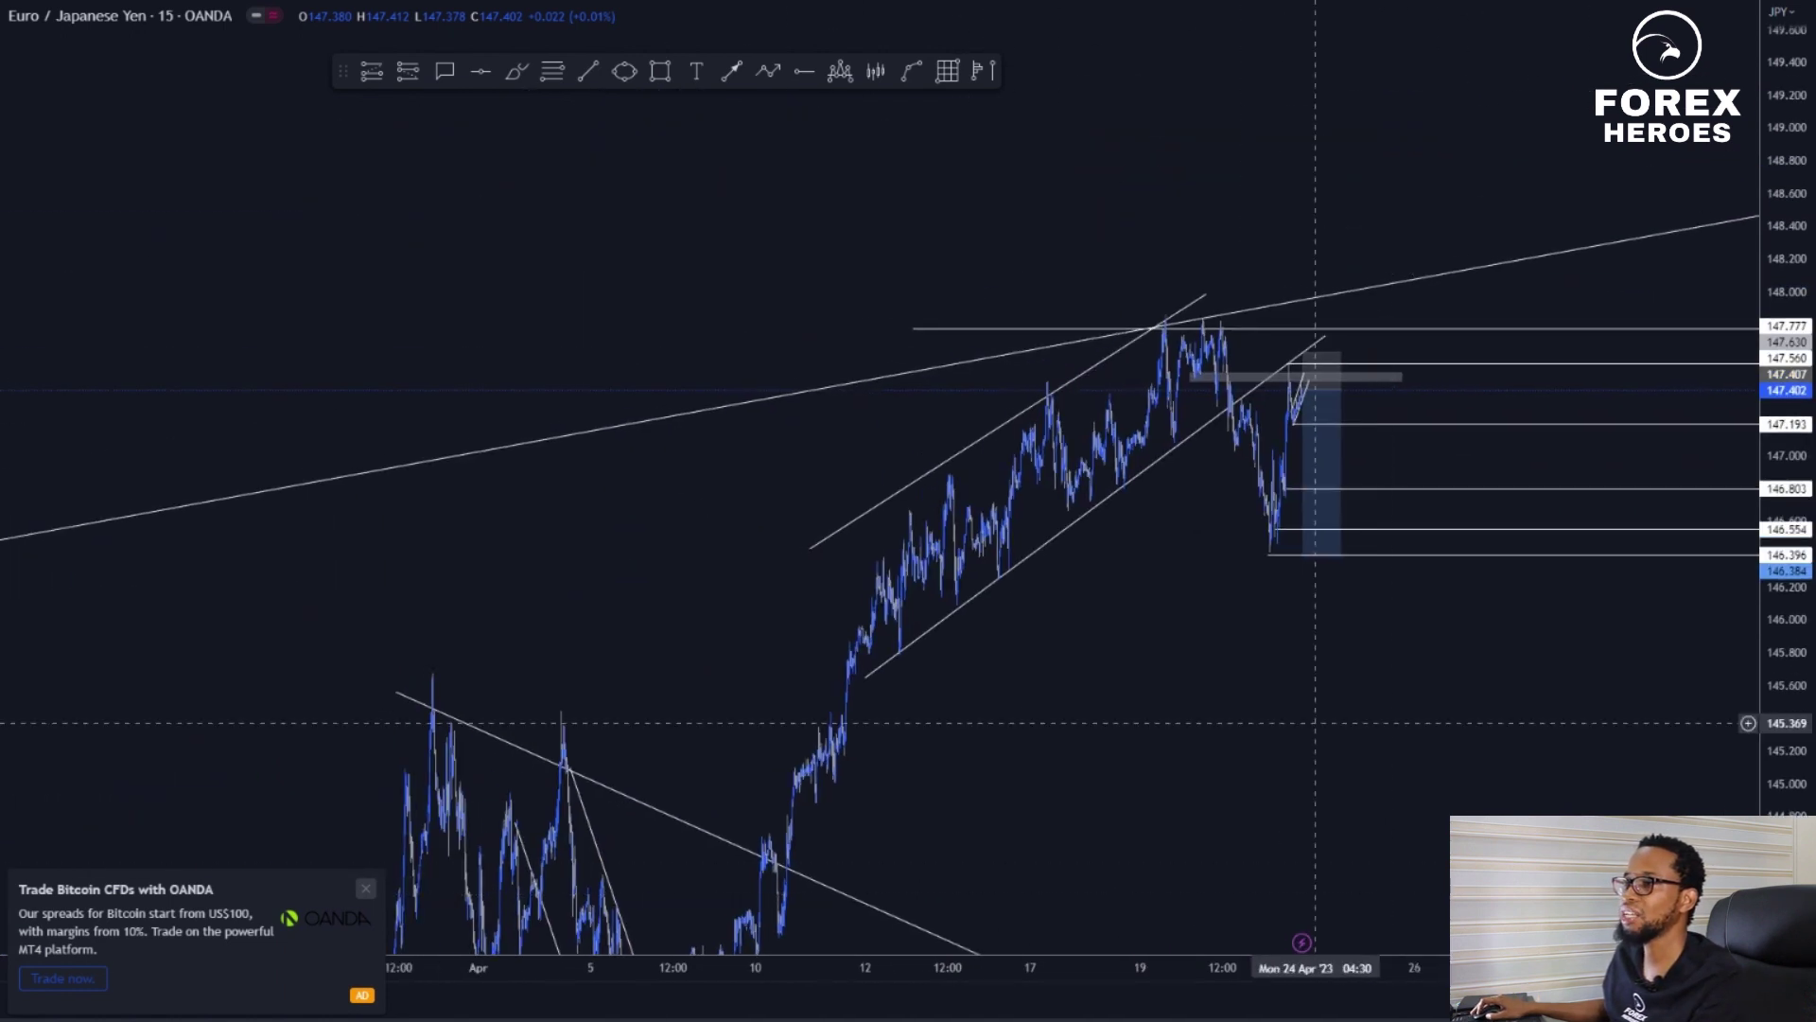
left_click(814, 82)
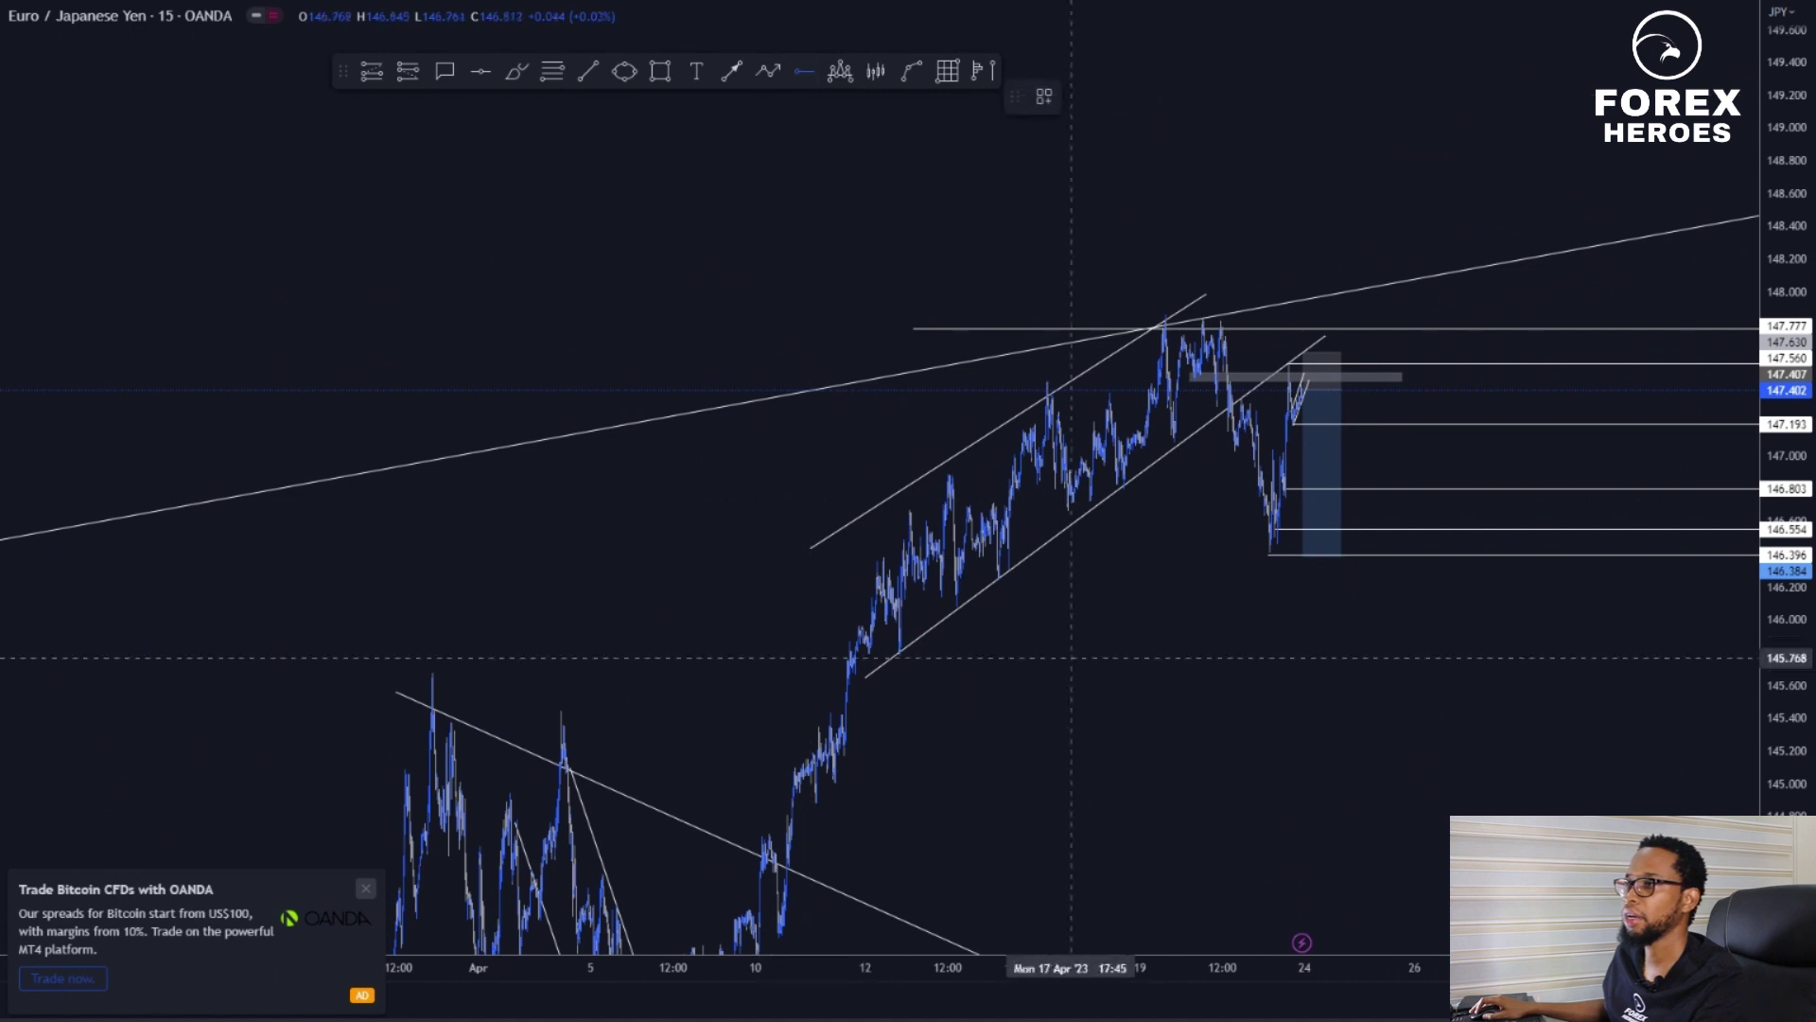
left_click(889, 657)
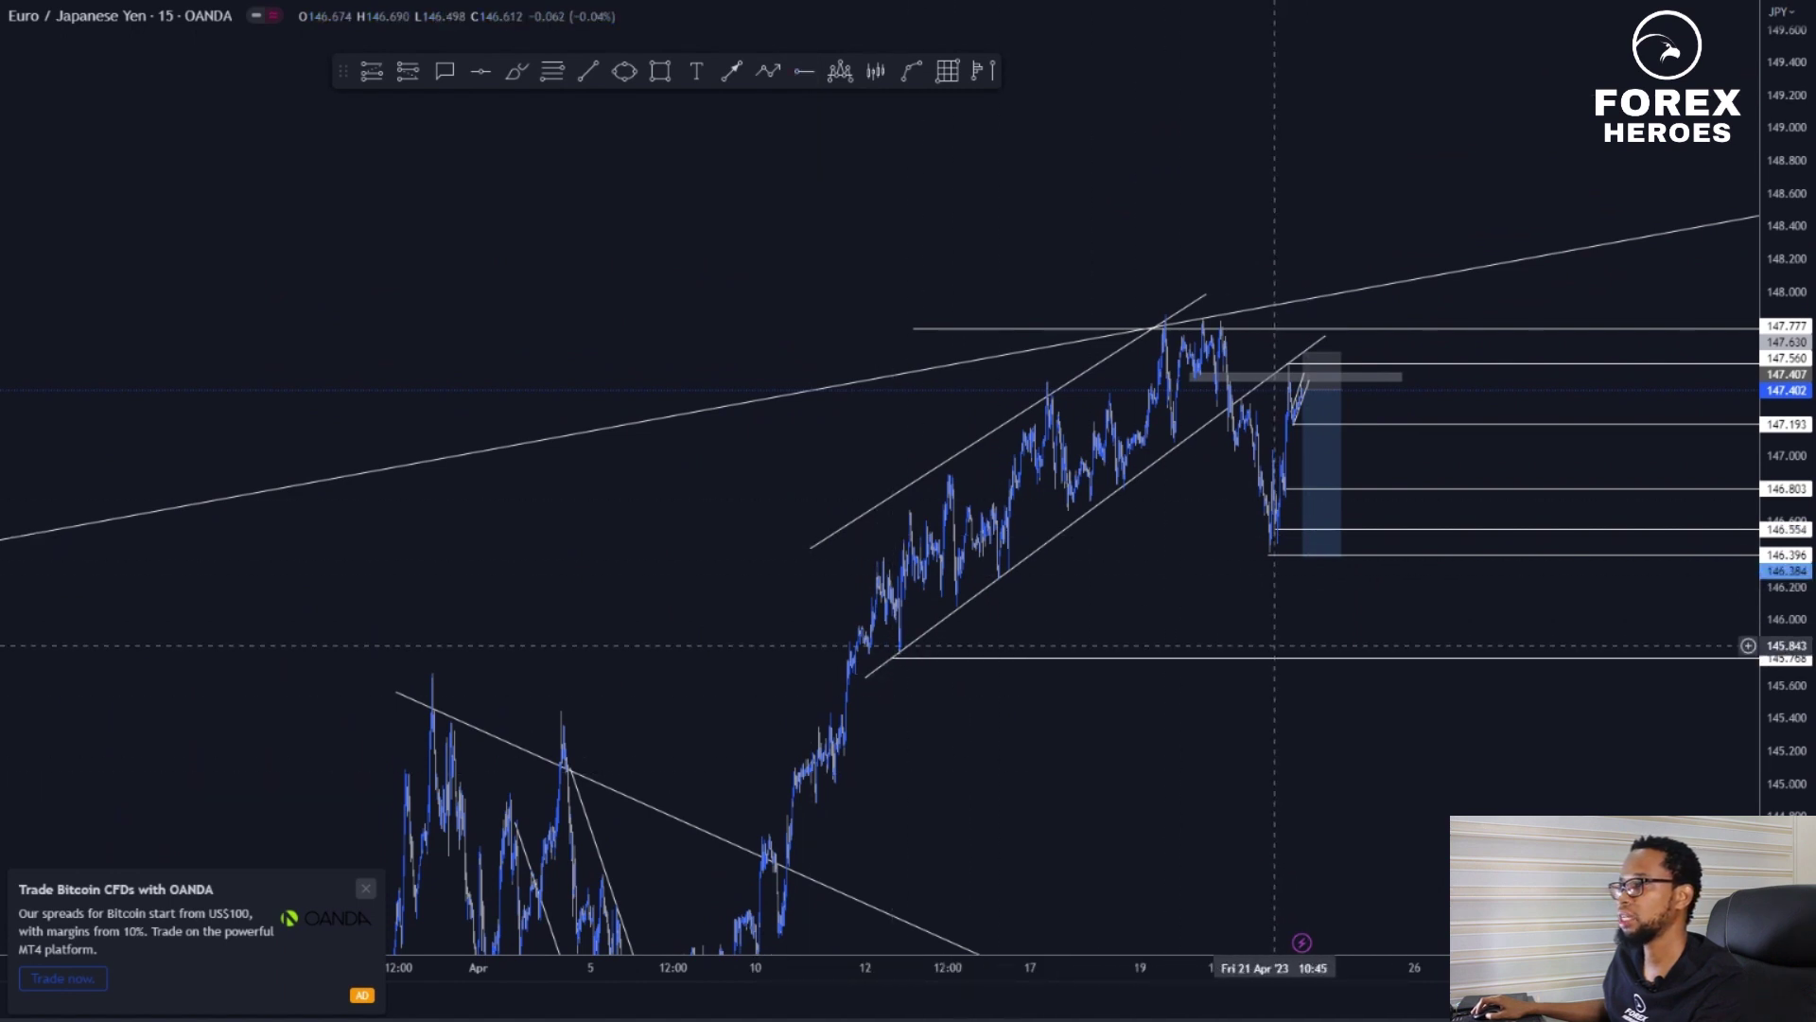
Delete the upper line of the early-April falling channel and undo the deletion
left_click_drag(929, 942, 894, 724)
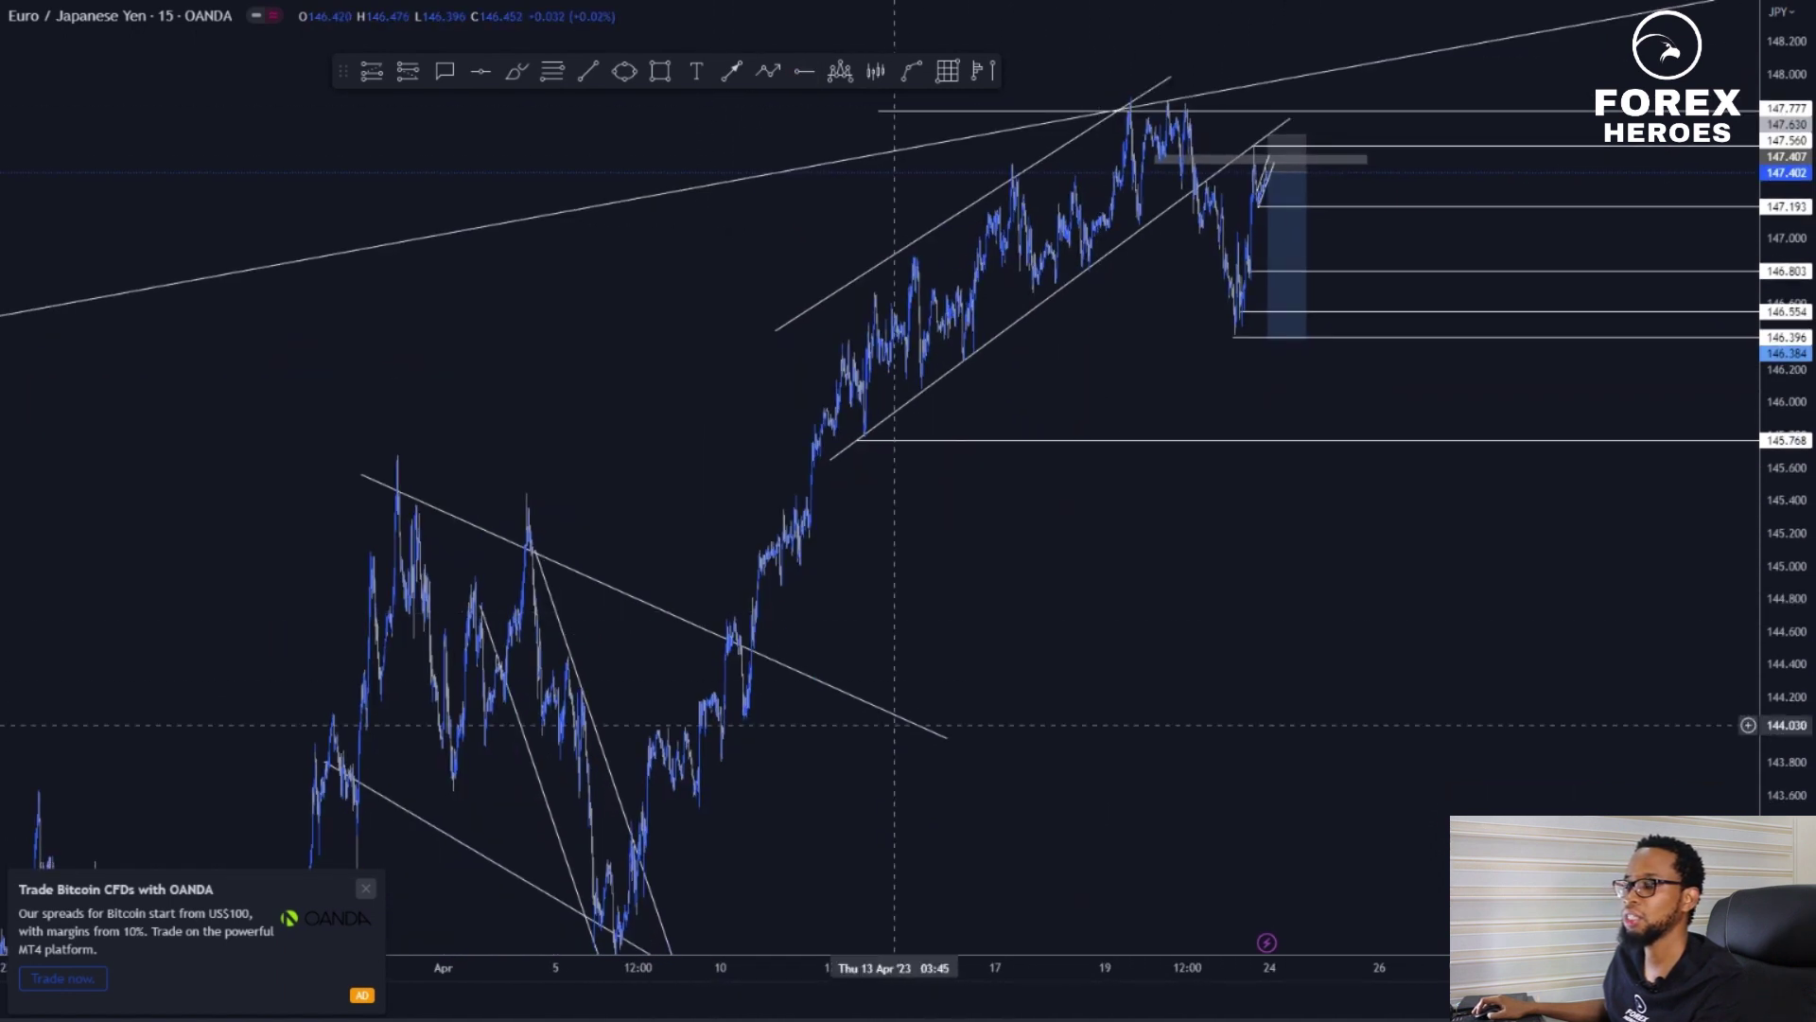
left_click(846, 694)
key("Delete")
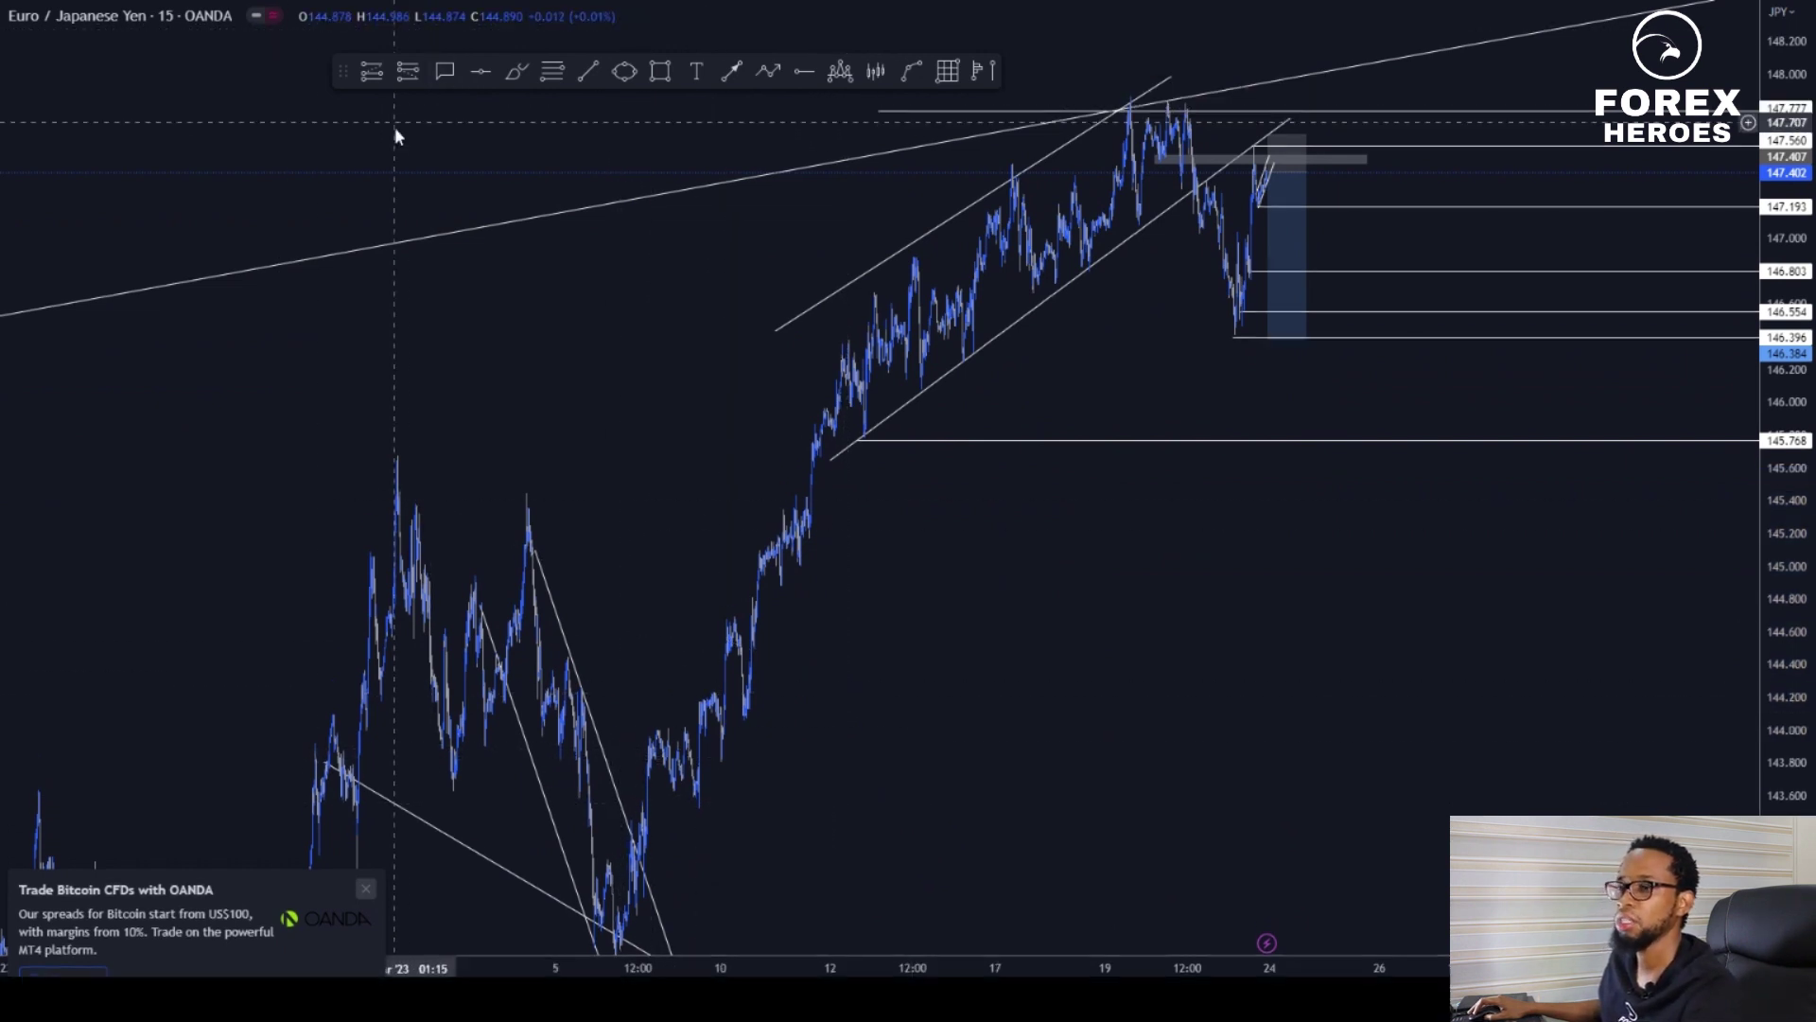
key("Escape")
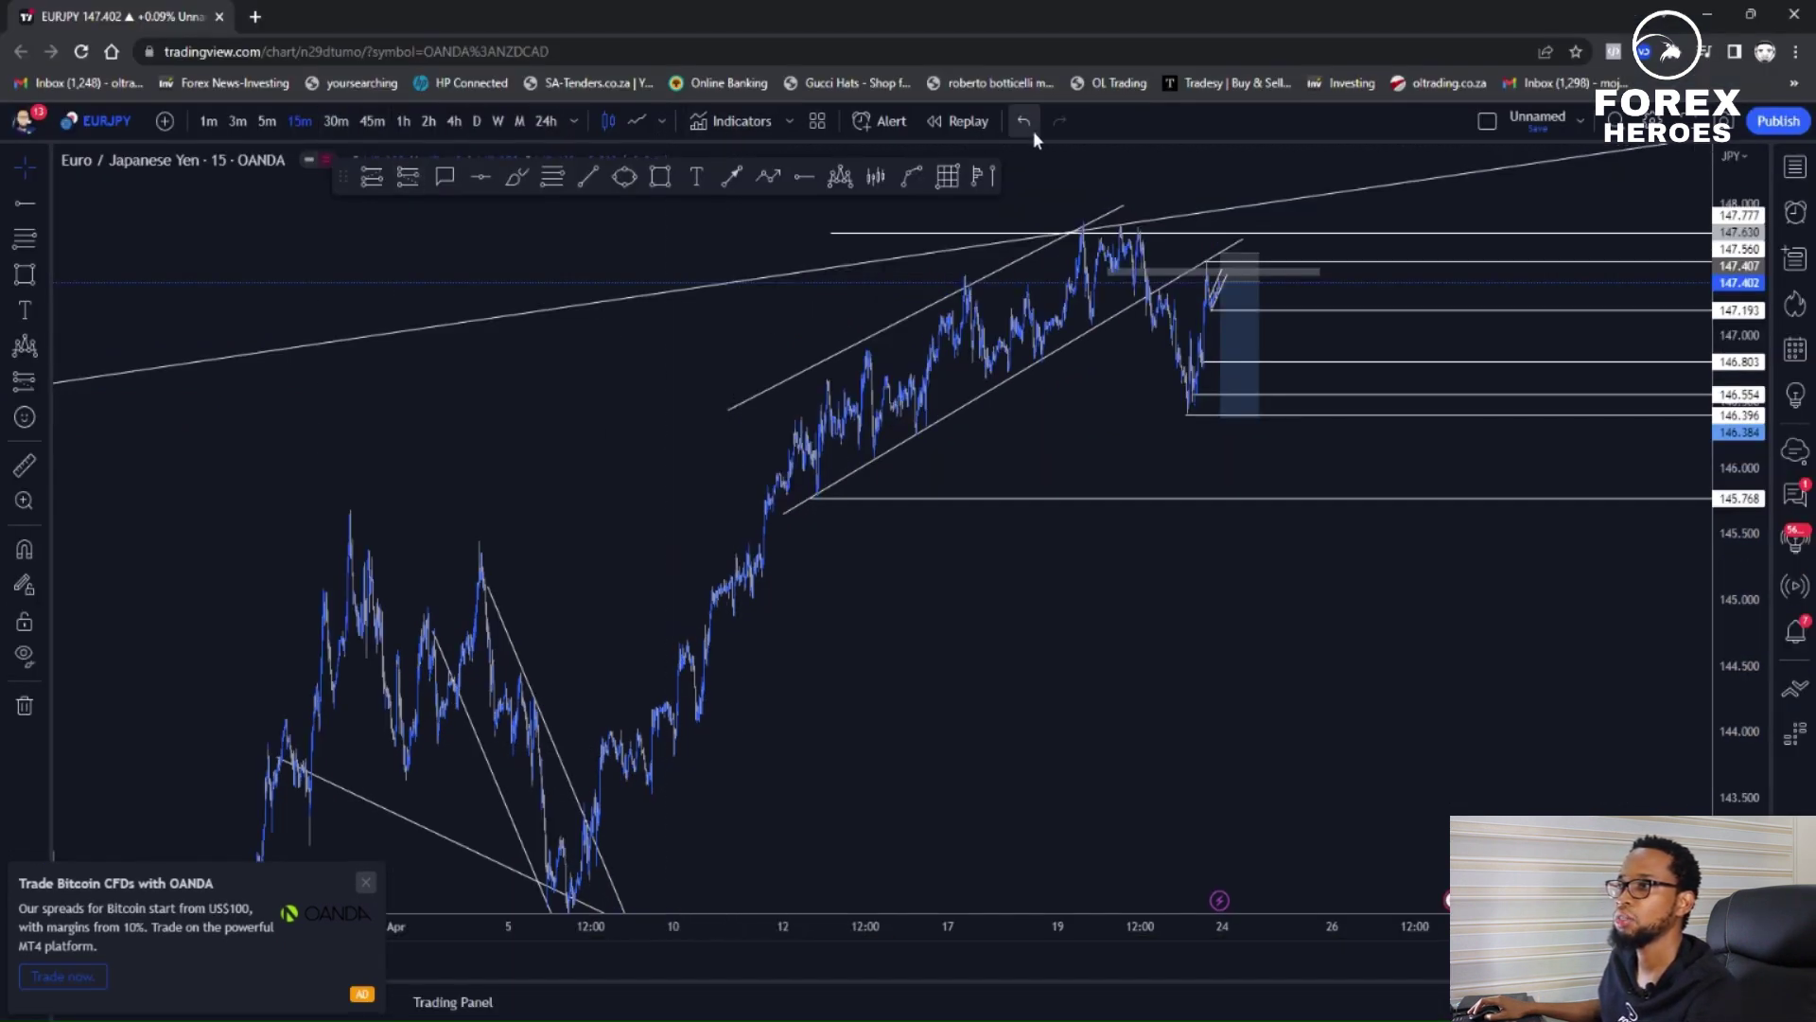
key("shift+f")
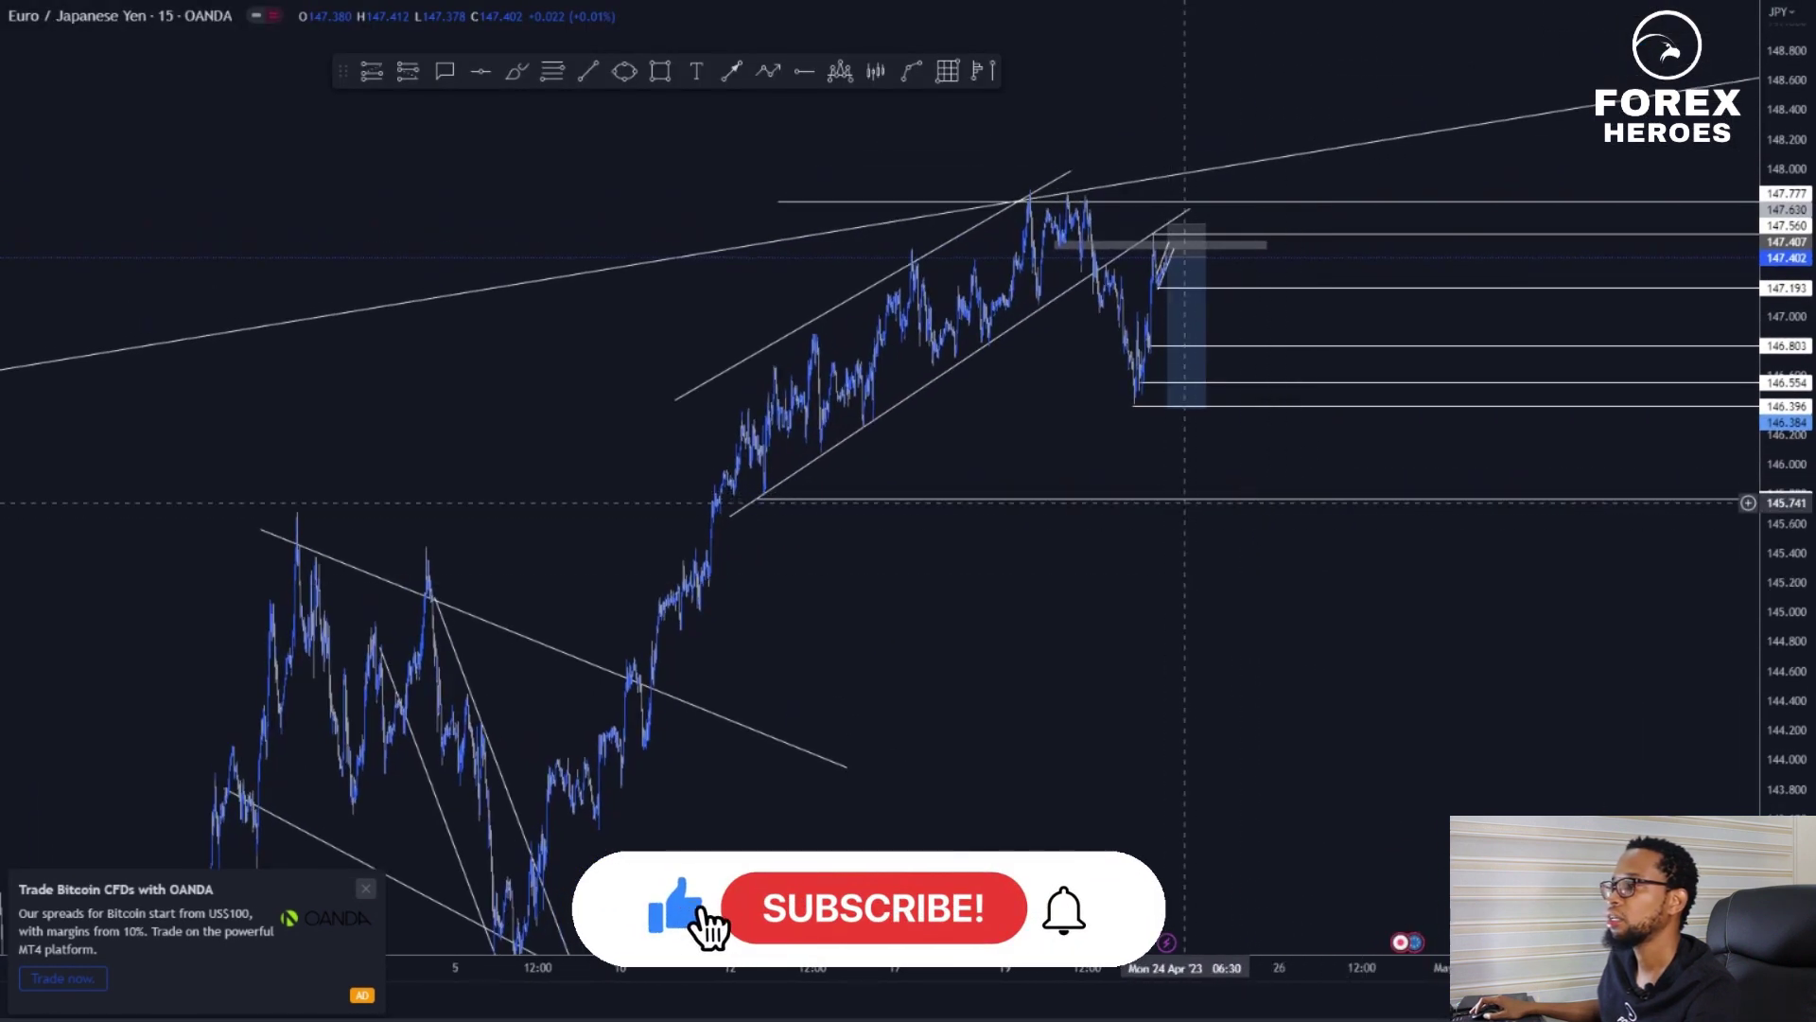
Extend the short position's target down to 145.773, at the ray marking the rising channel's starting low
left_click_drag(1168, 405, 1164, 499)
left_click(1273, 583)
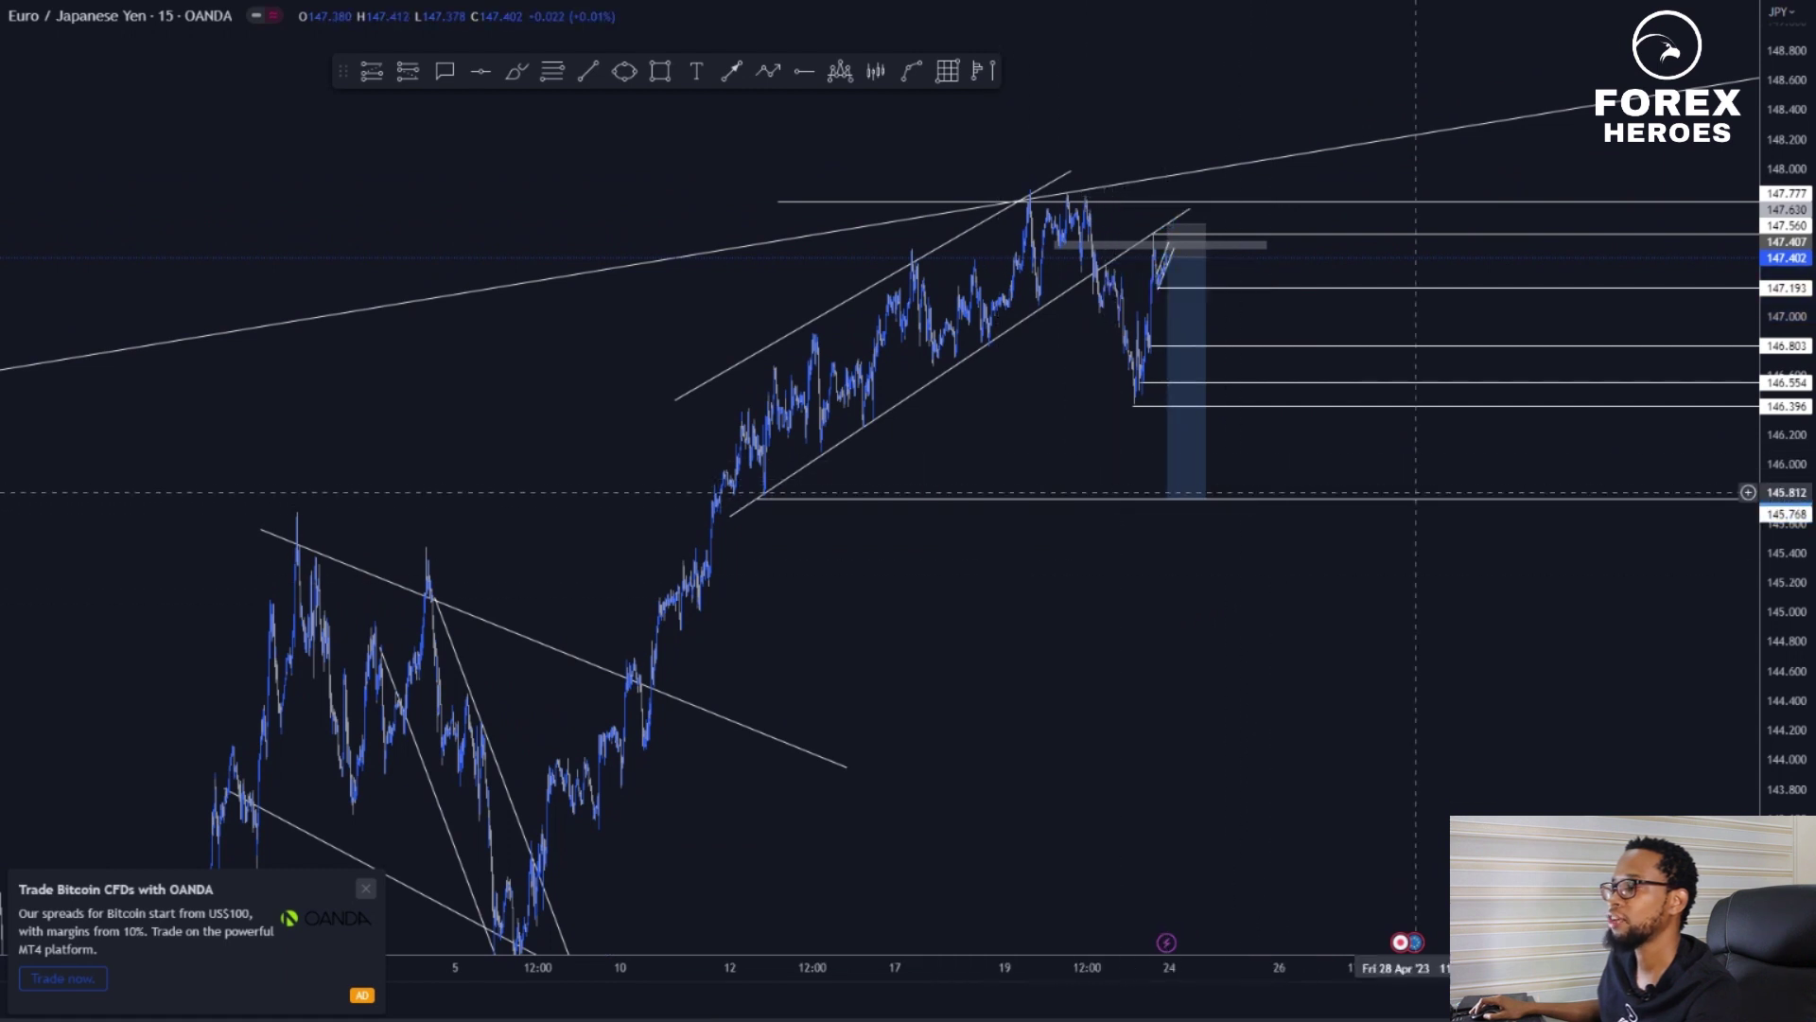
left_click_drag(1786, 511, 1786, 436)
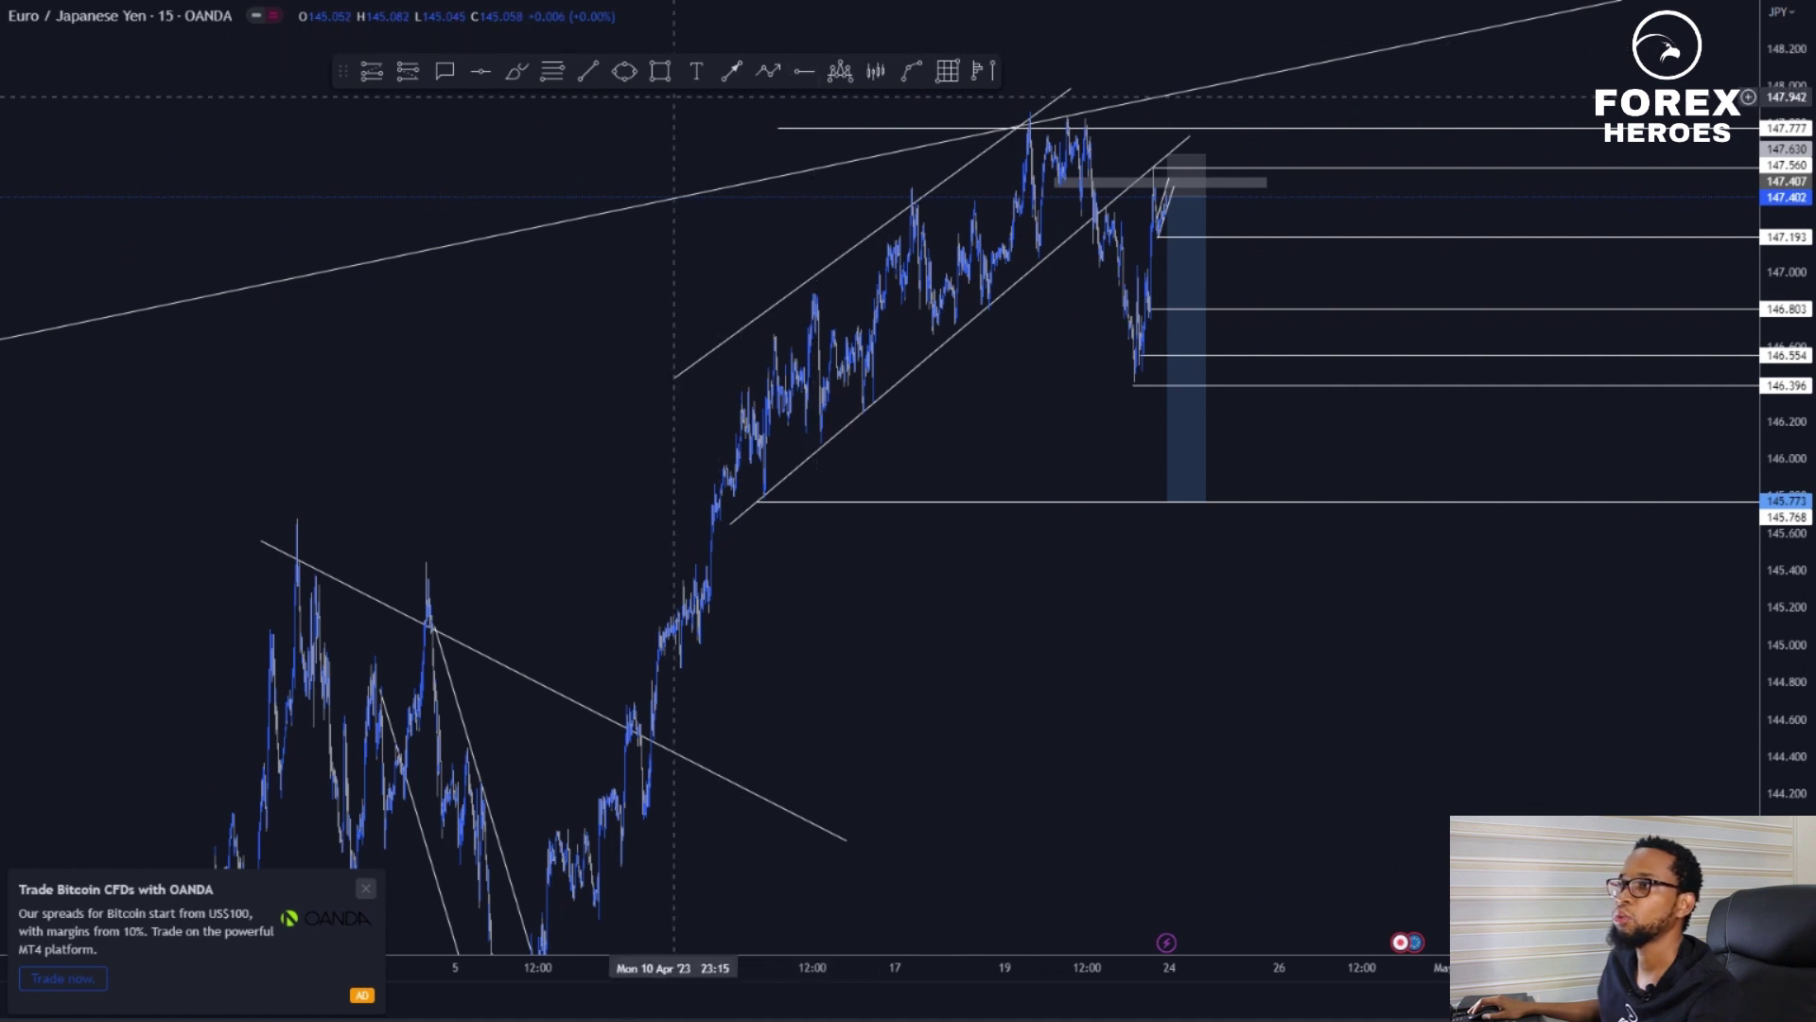
Circle the whole mid-April rising channel with a freehand brush loop
left_click(518, 75)
left_click_drag(982, 72, 839, 72)
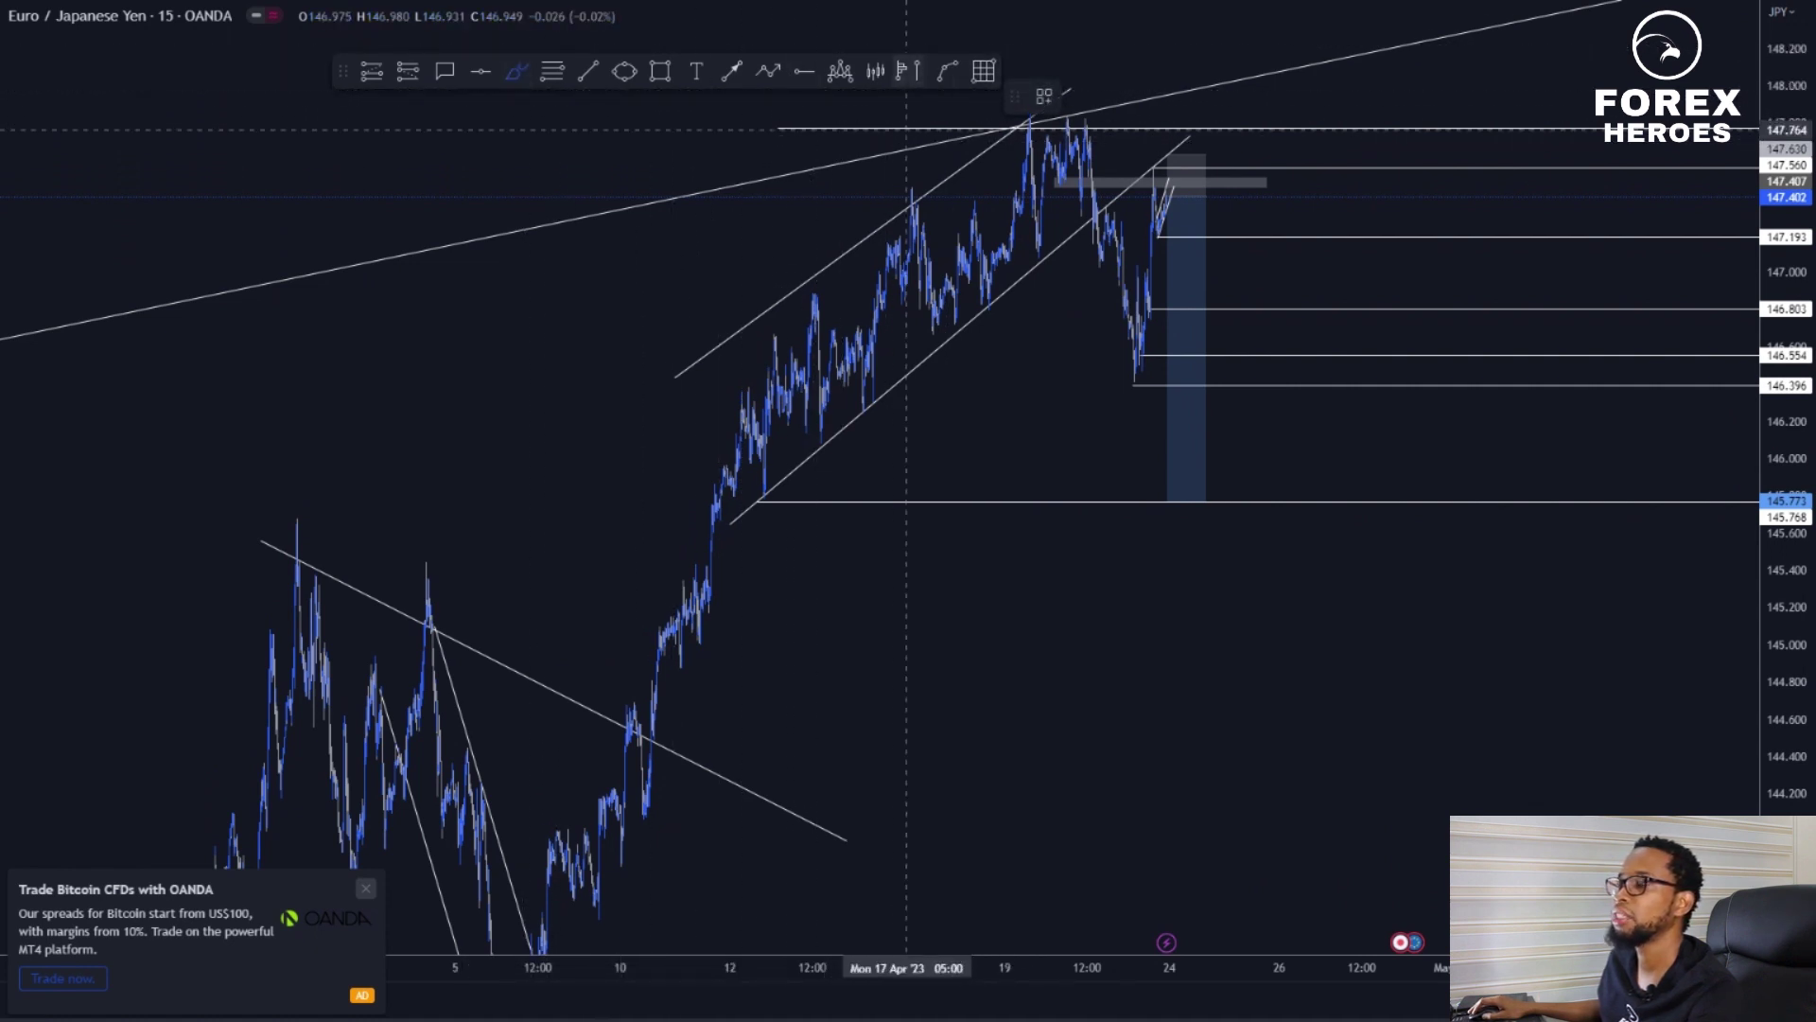
mouse_move(1026, 123)
left_mouse_down()
mouse_move(756, 350)
mouse_move(719, 525)
mouse_move(1104, 153)
mouse_move(991, 138)
left_mouse_up()
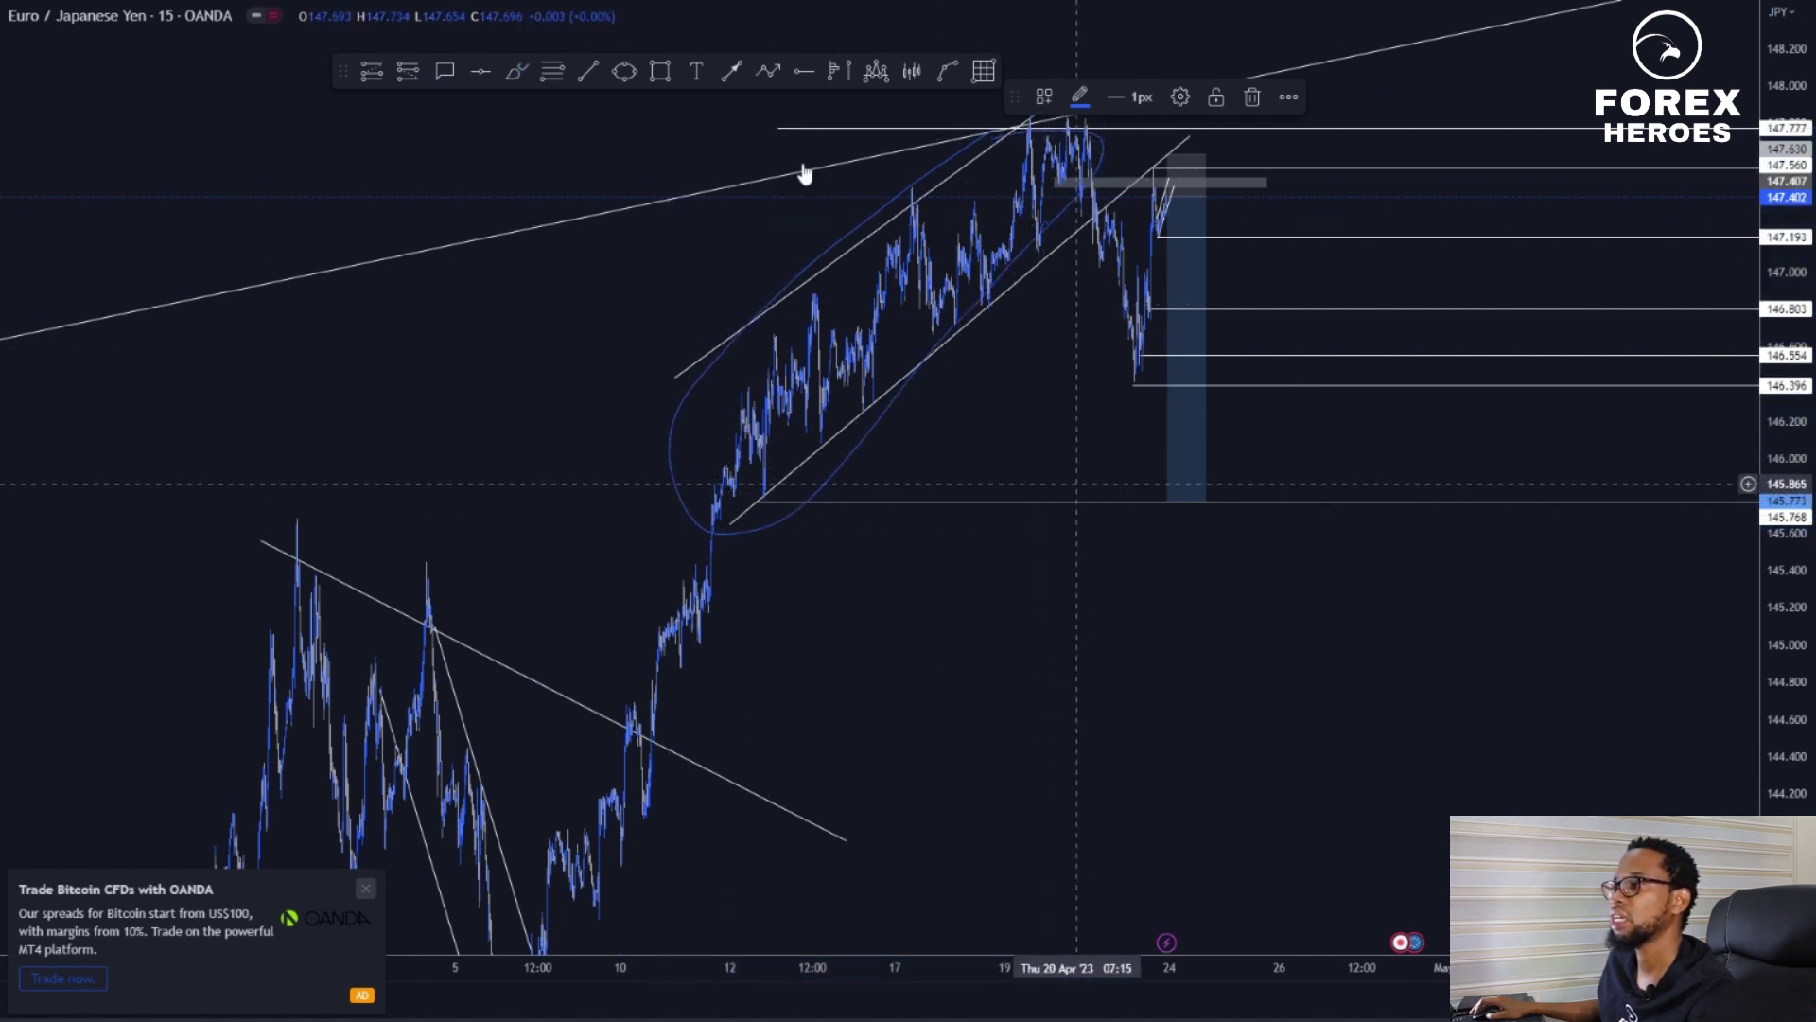
Add the text label "90%" just above the 145.768 ray, around 18 April
left_click(696, 71)
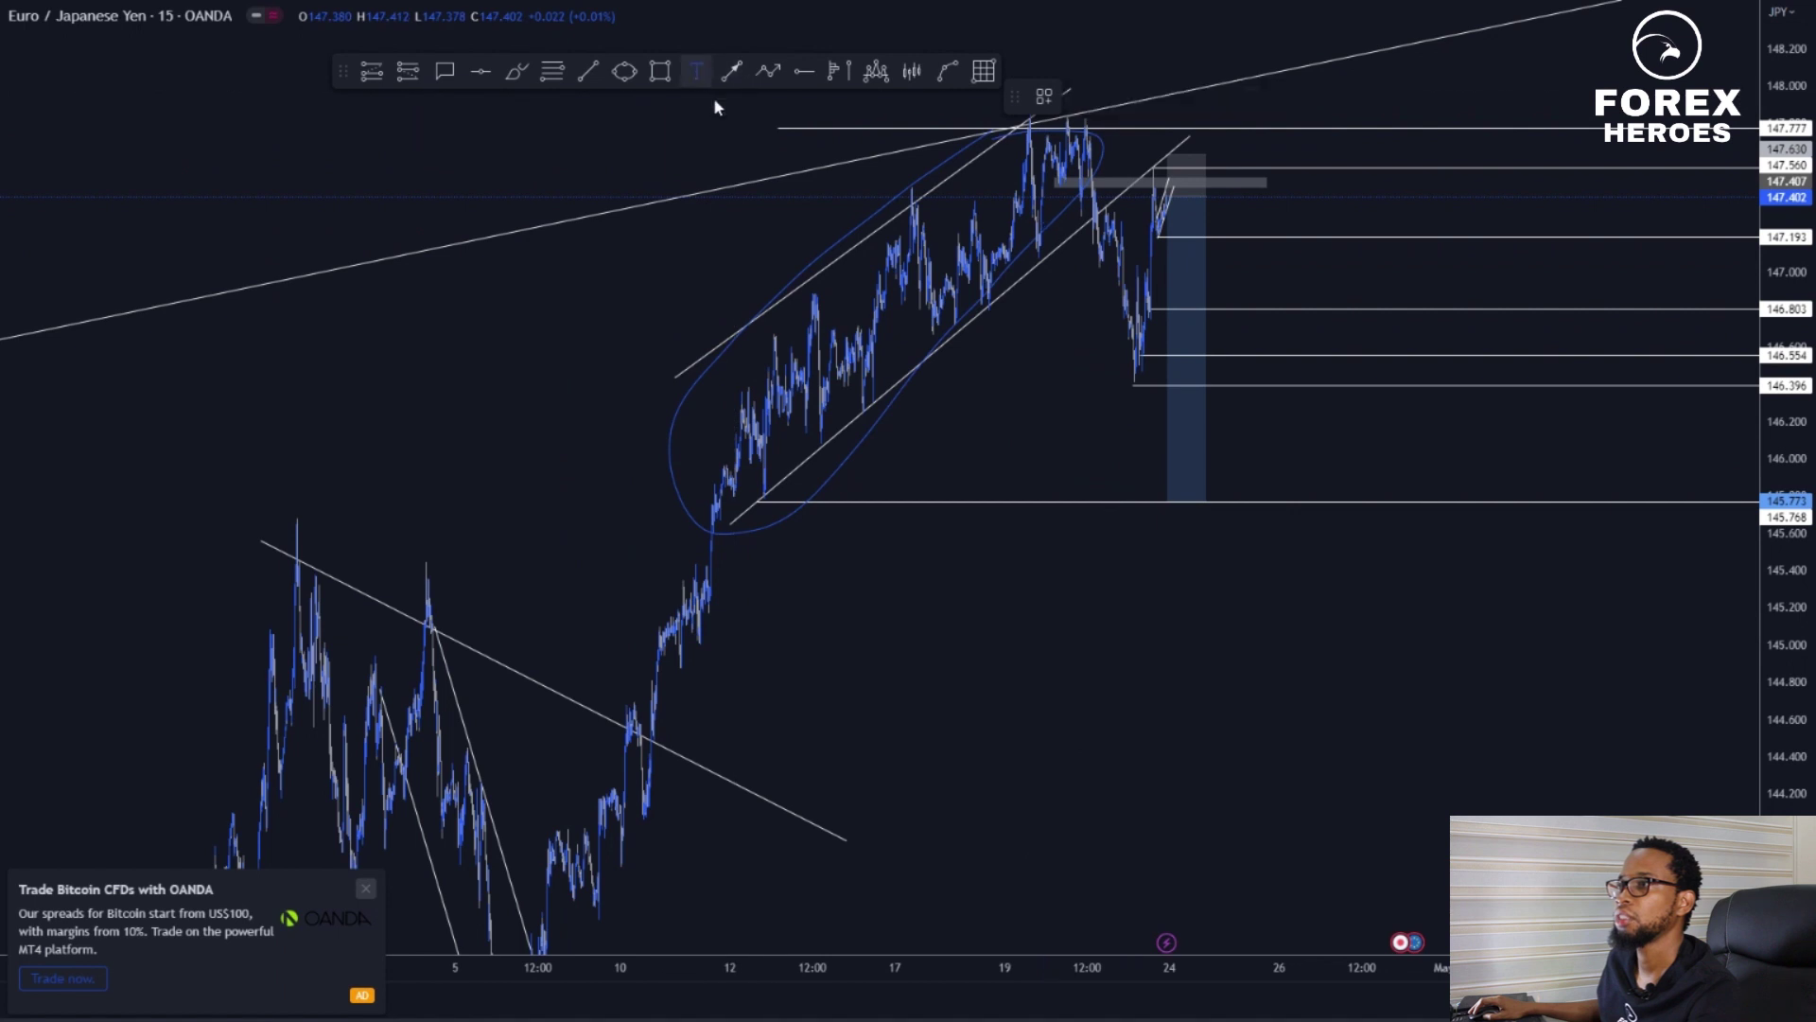
left_click(967, 470)
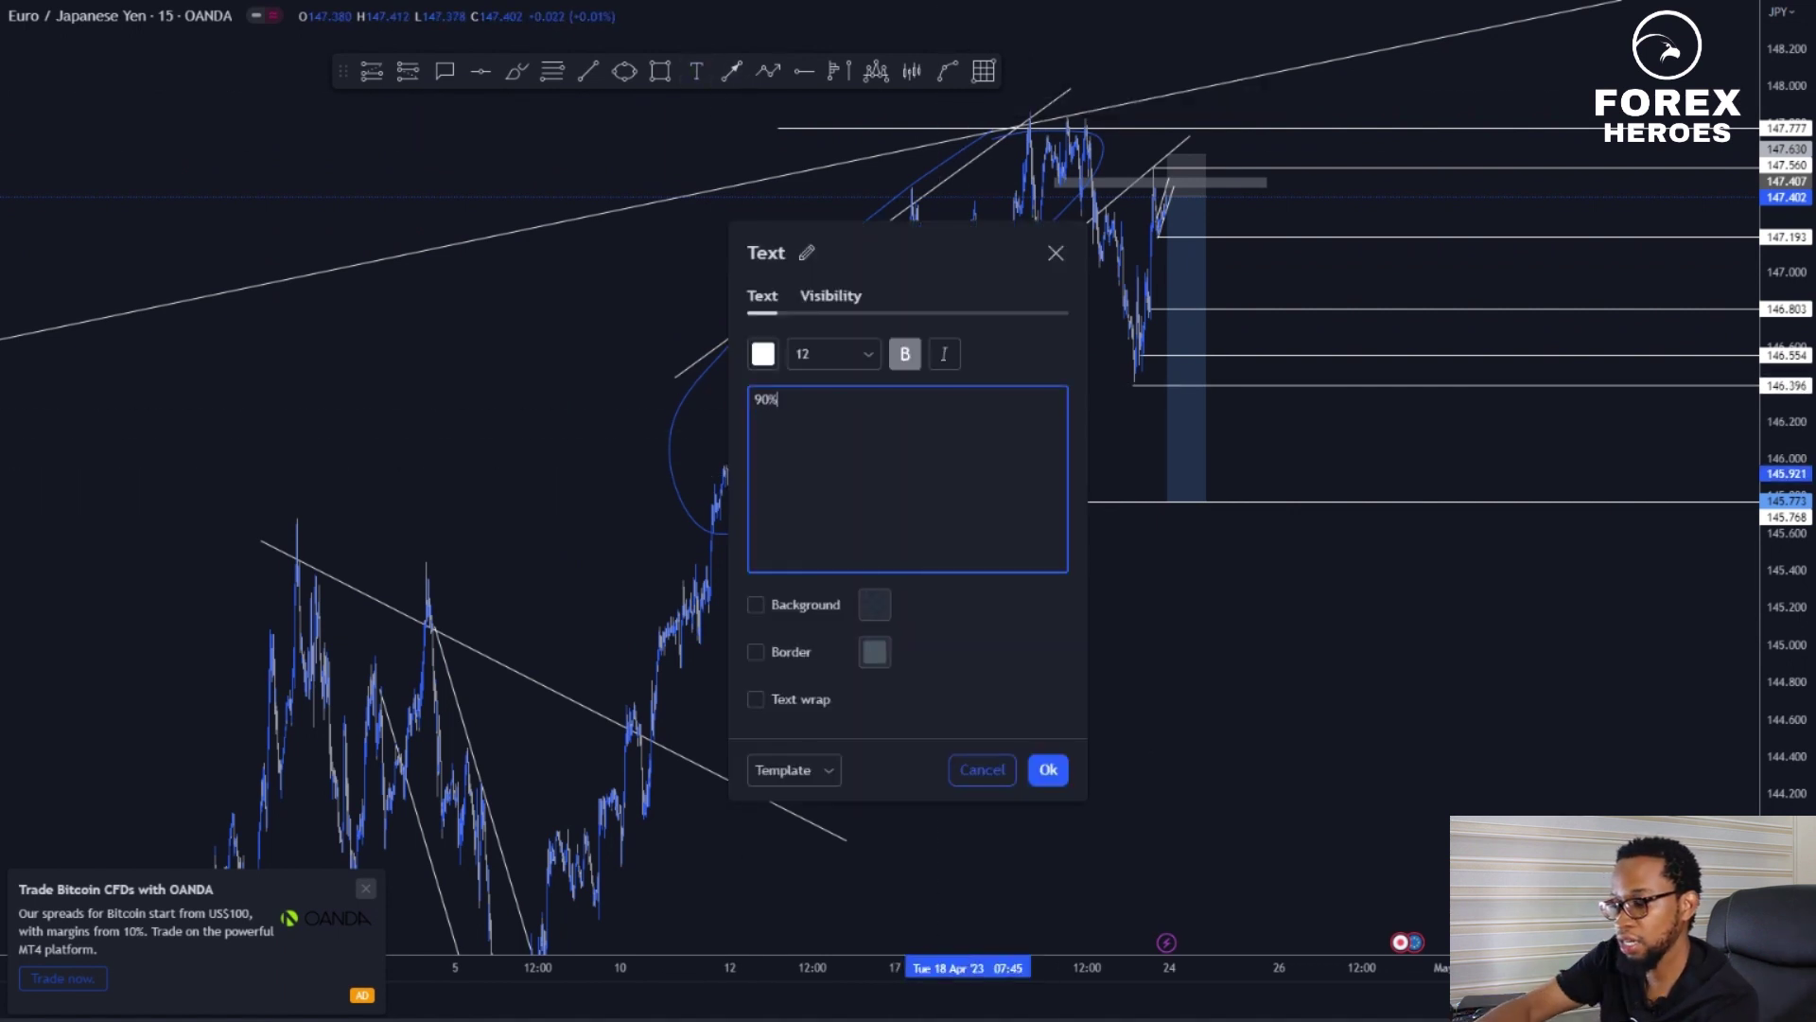
type("90%")
left_click(1048, 769)
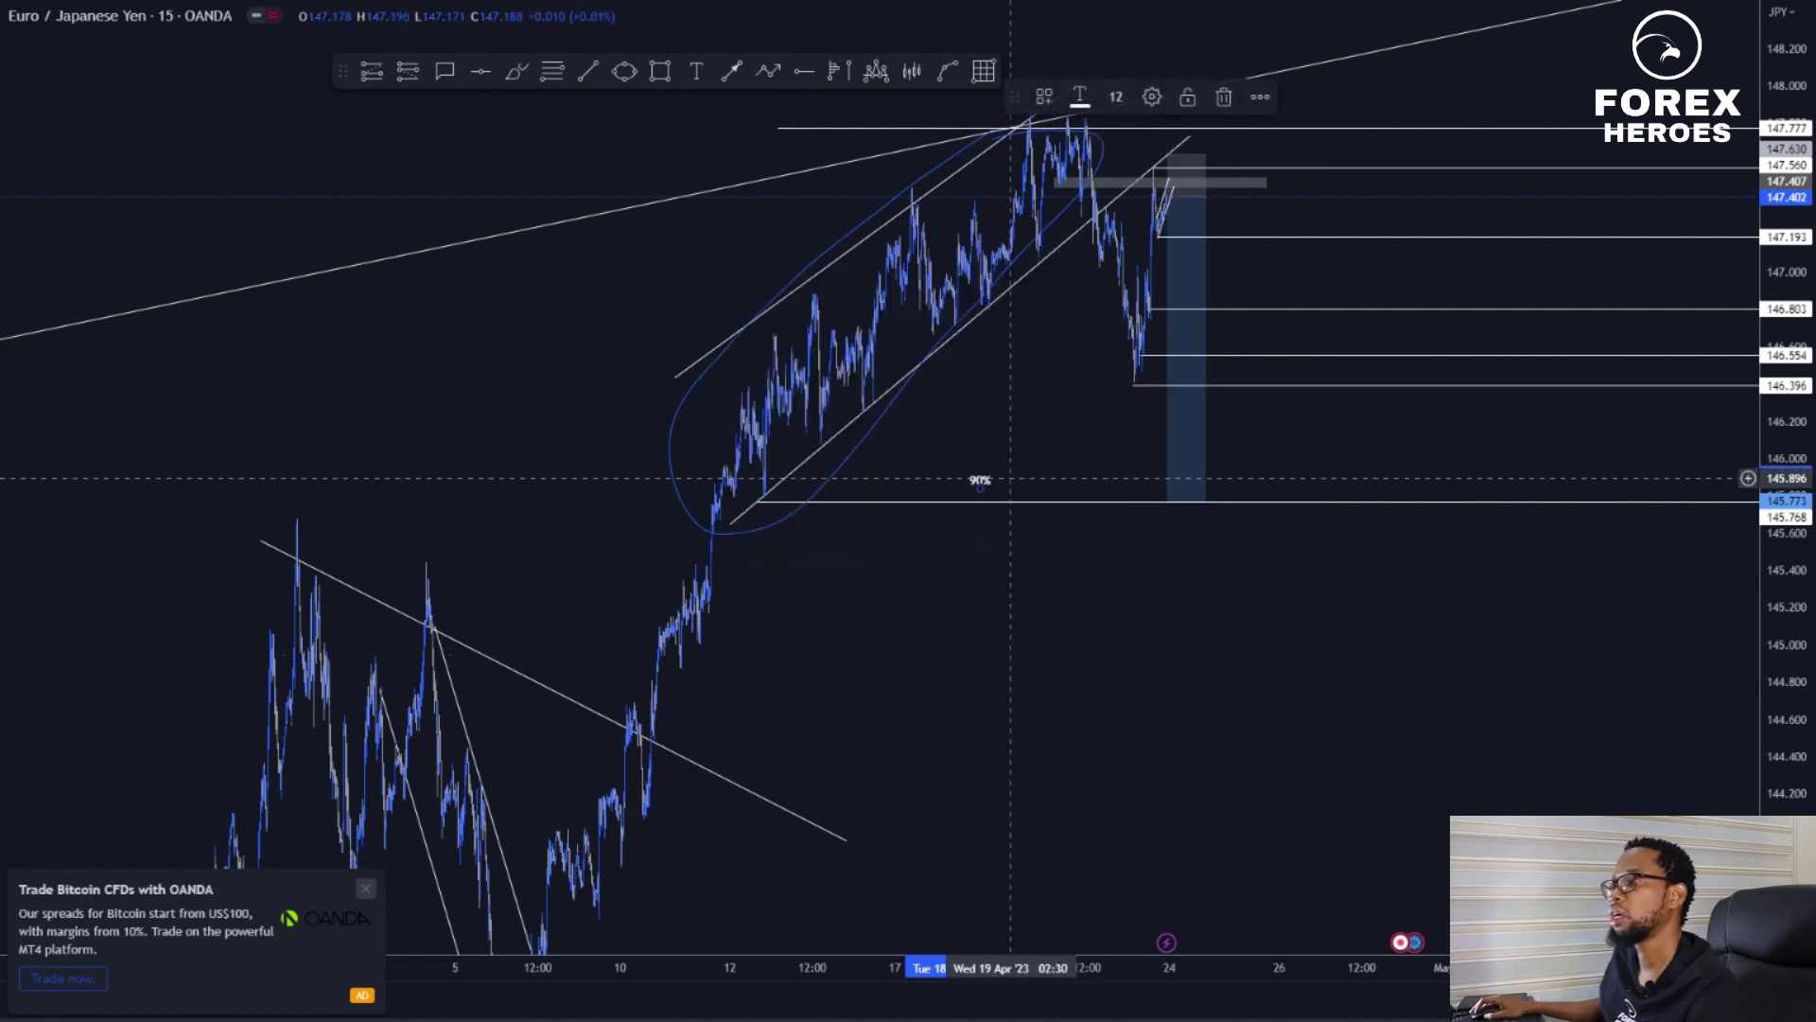
left_click(987, 492)
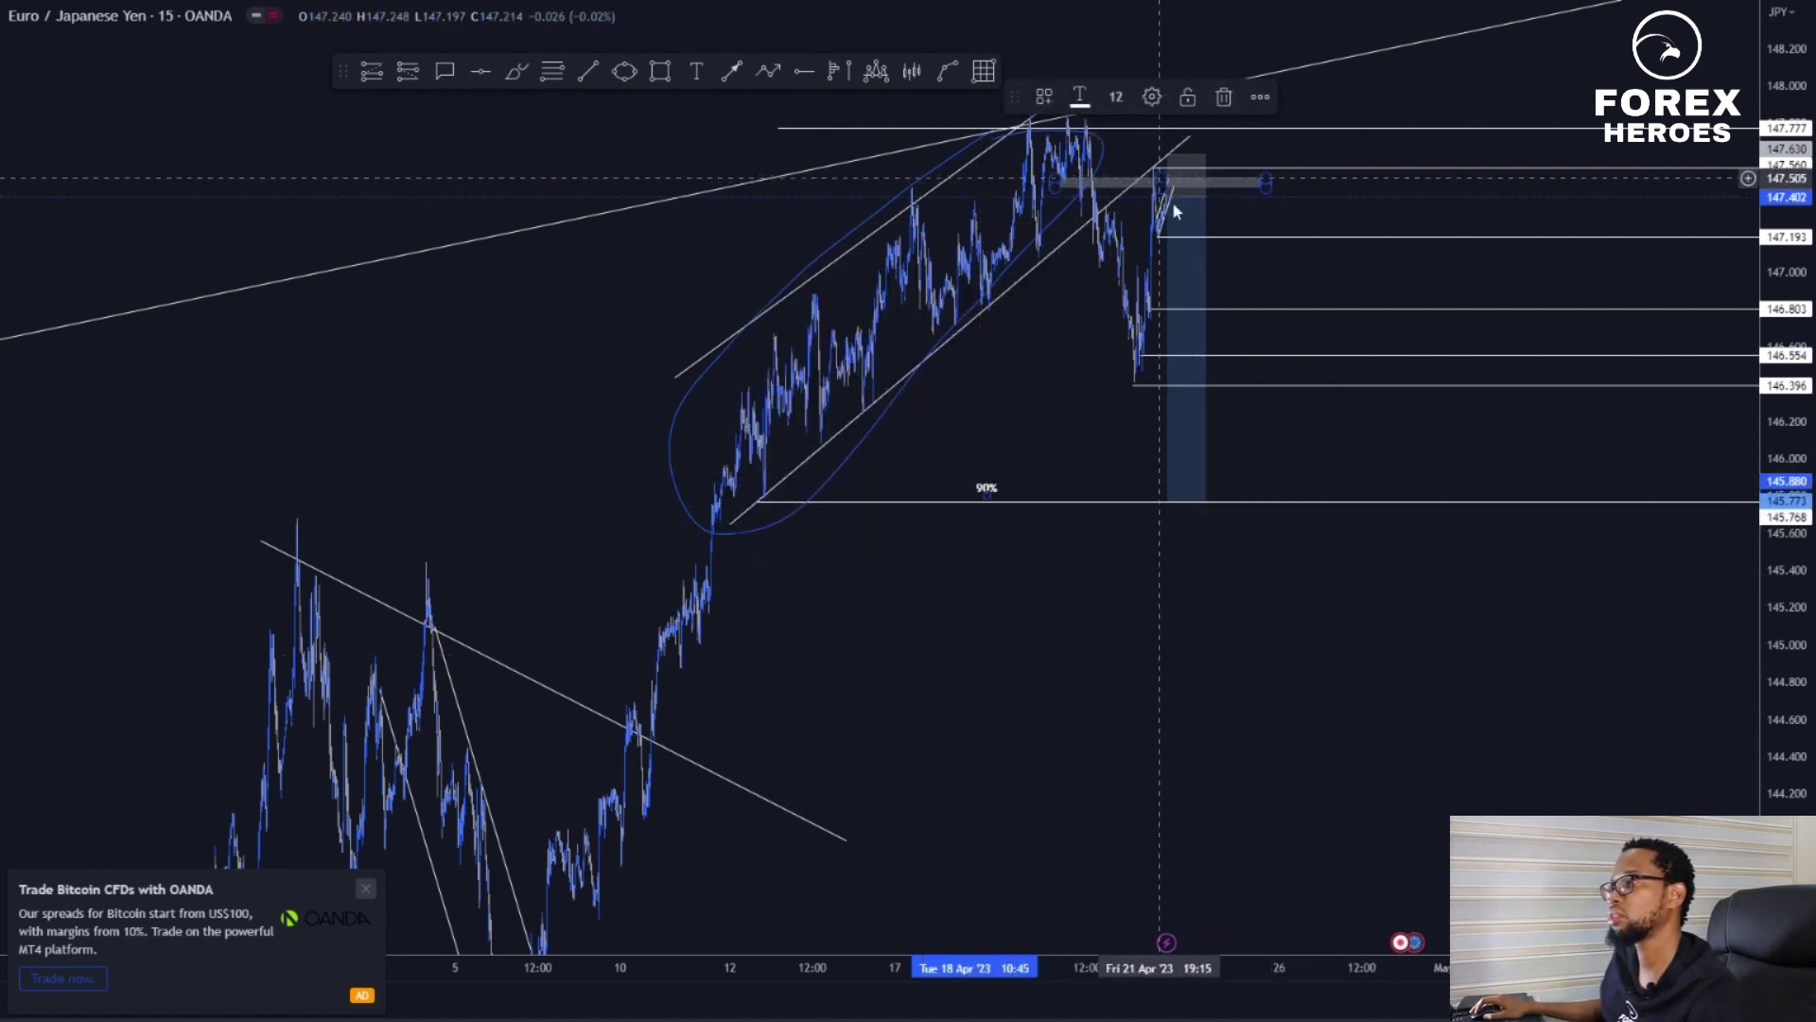
Draw a projected price path zigzagging from about 146.75 down to the 145.768 ray, then rising to about 147.70
left_click_drag(1255, 386, 1133, 408)
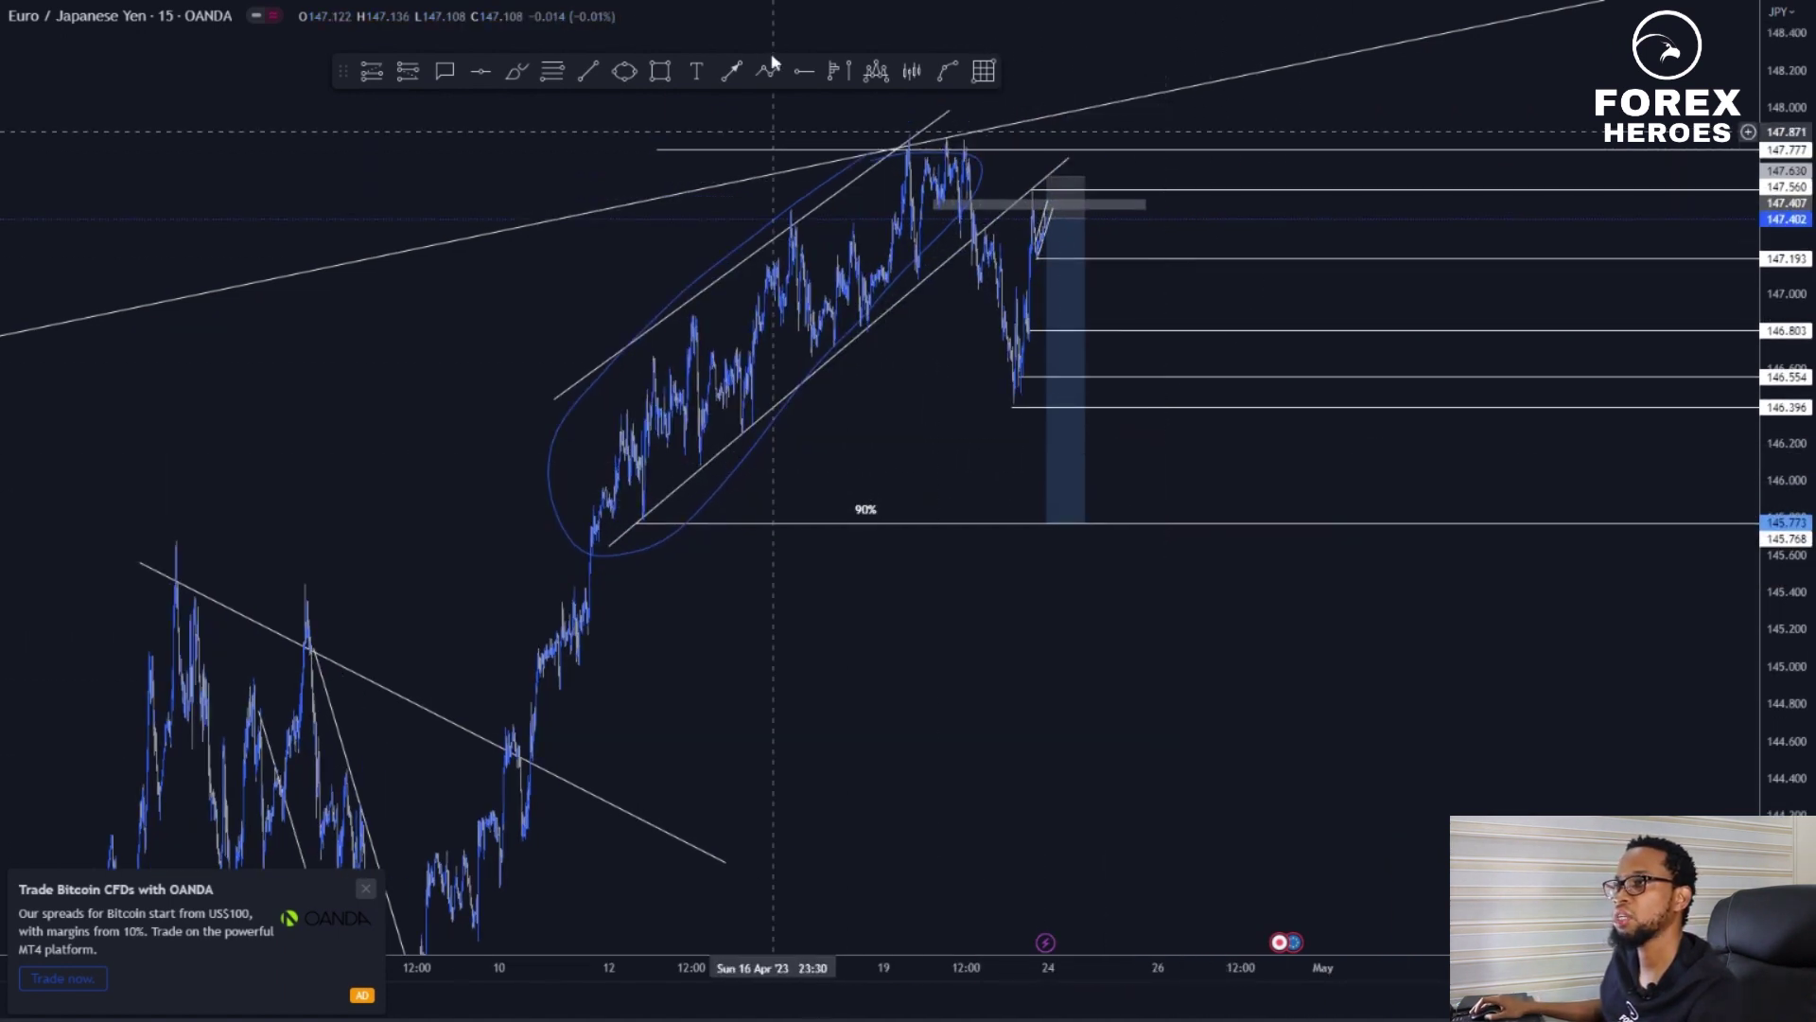
left_click(774, 82)
left_click(1067, 341)
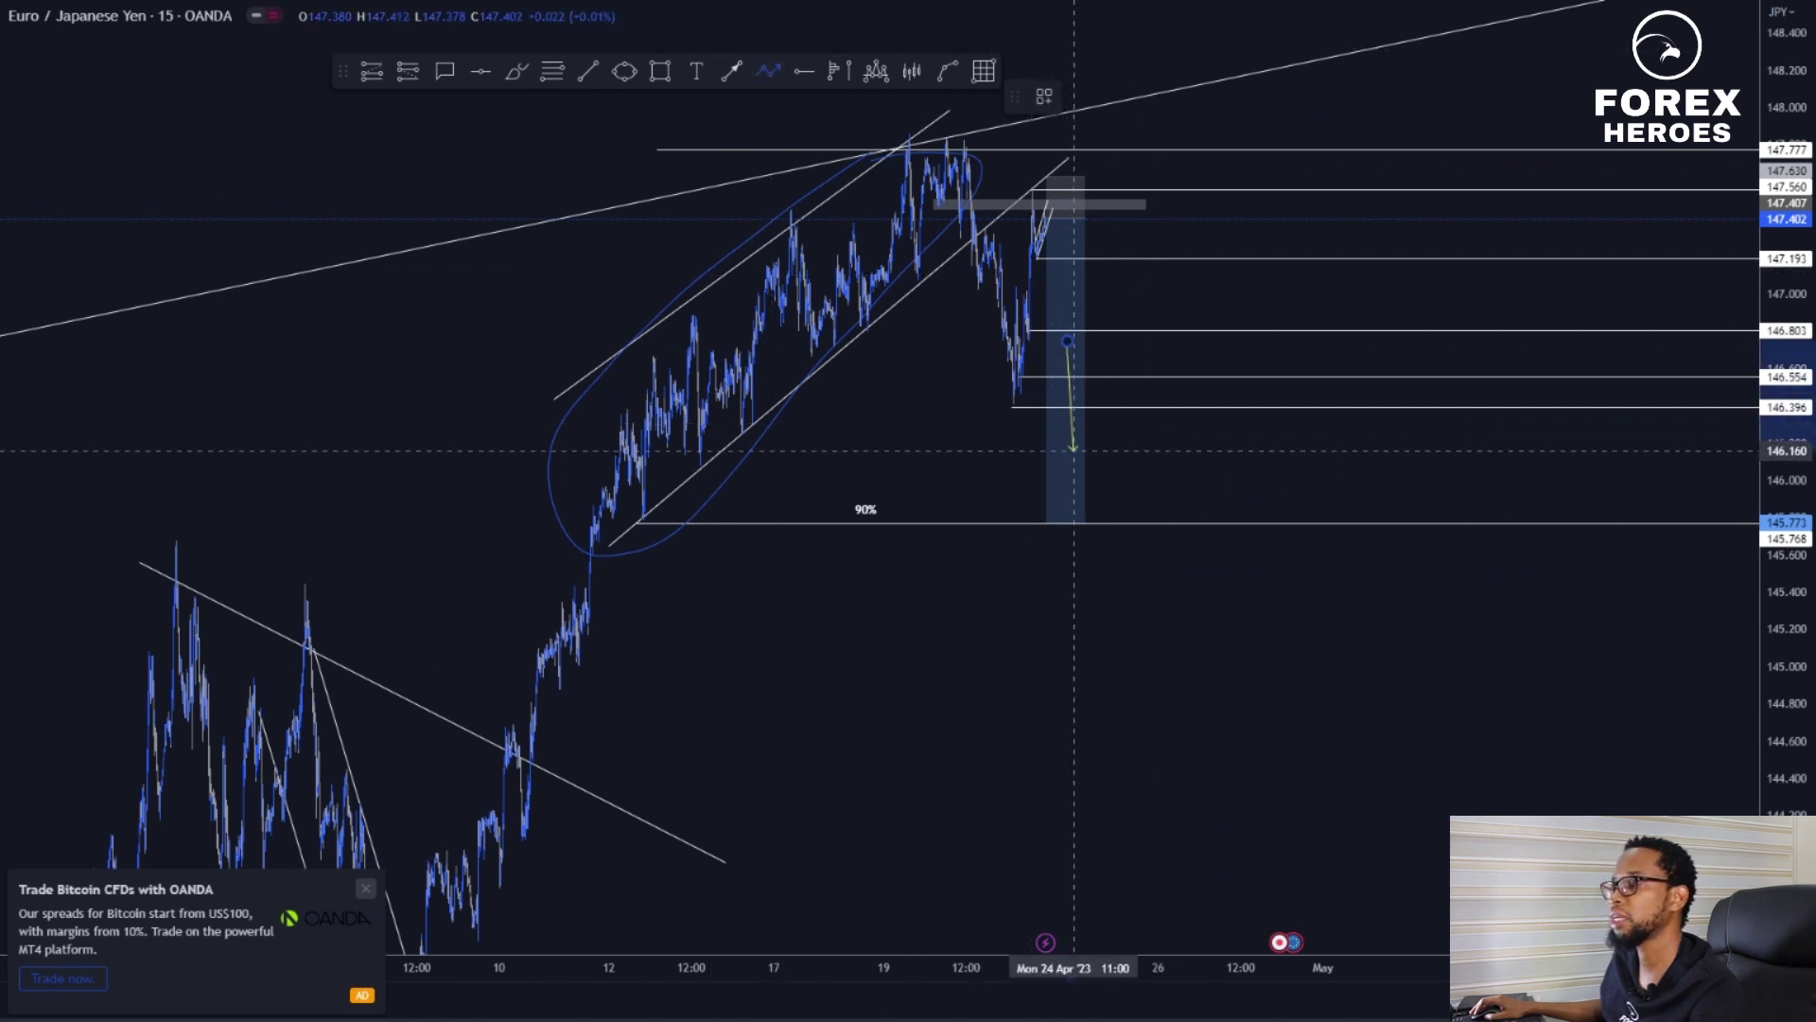
left_click(1076, 449)
left_click(1126, 398)
left_click(1202, 518)
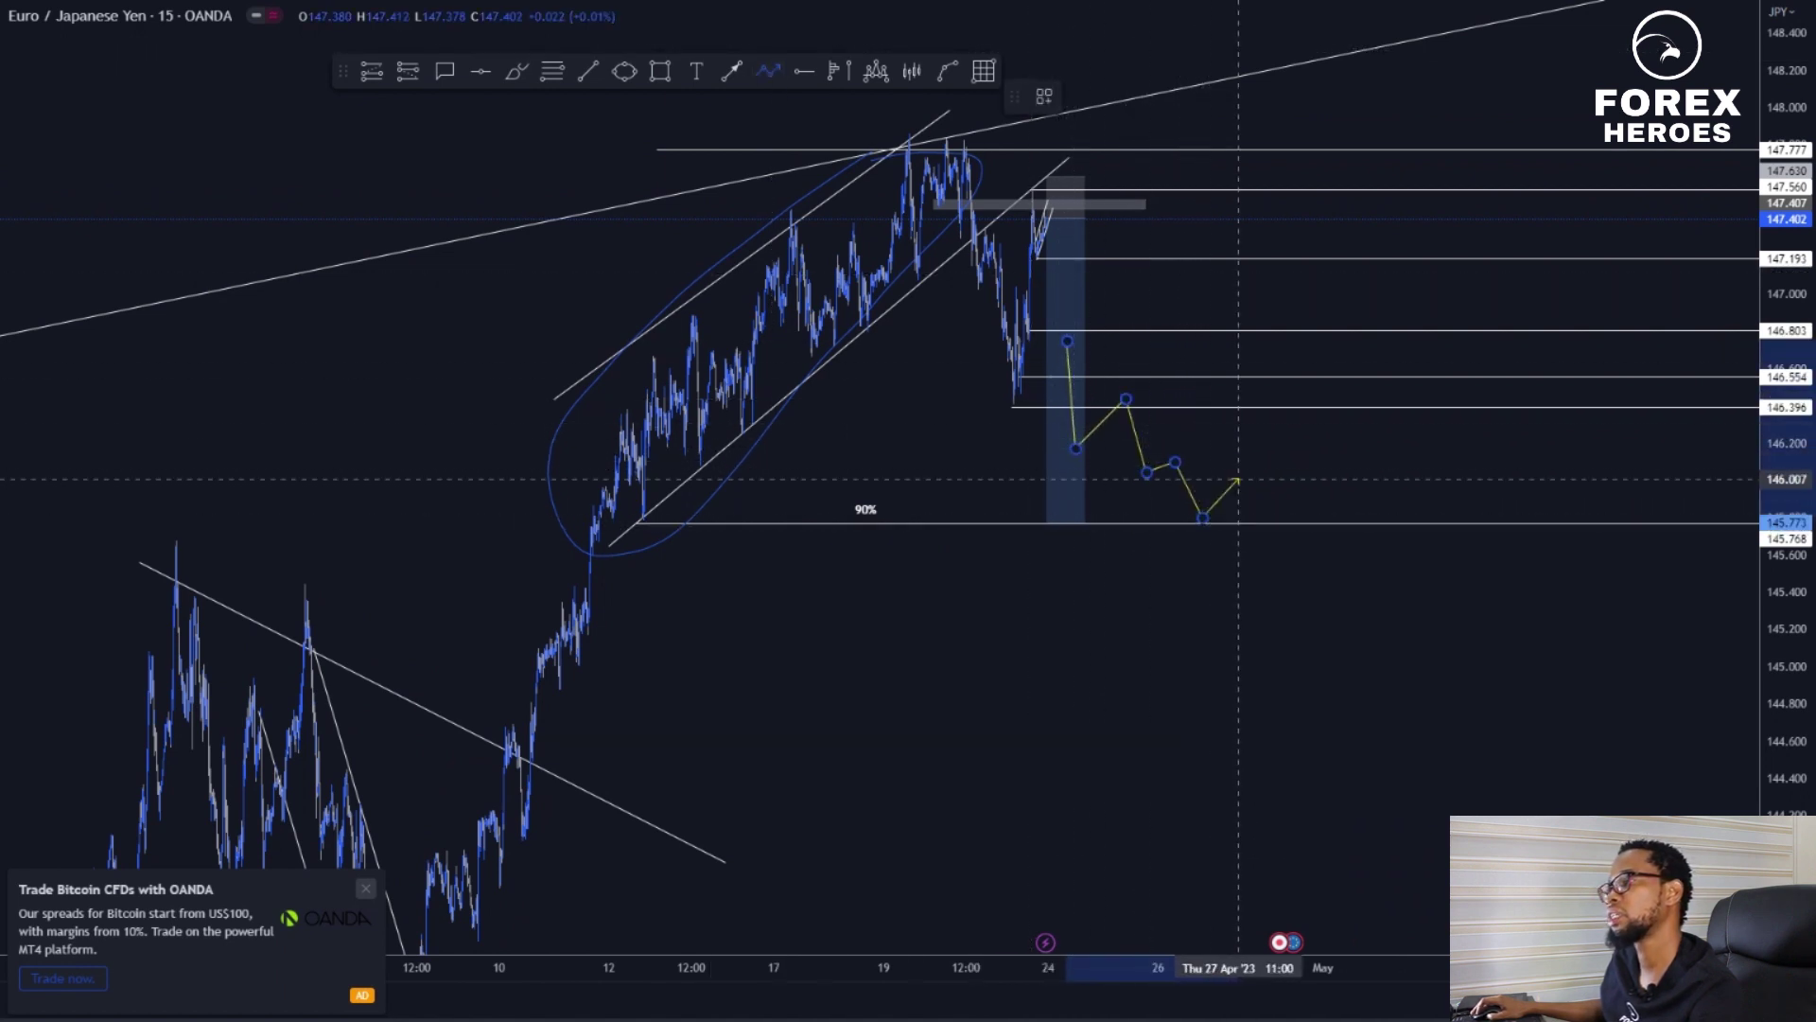
left_click(1433, 166)
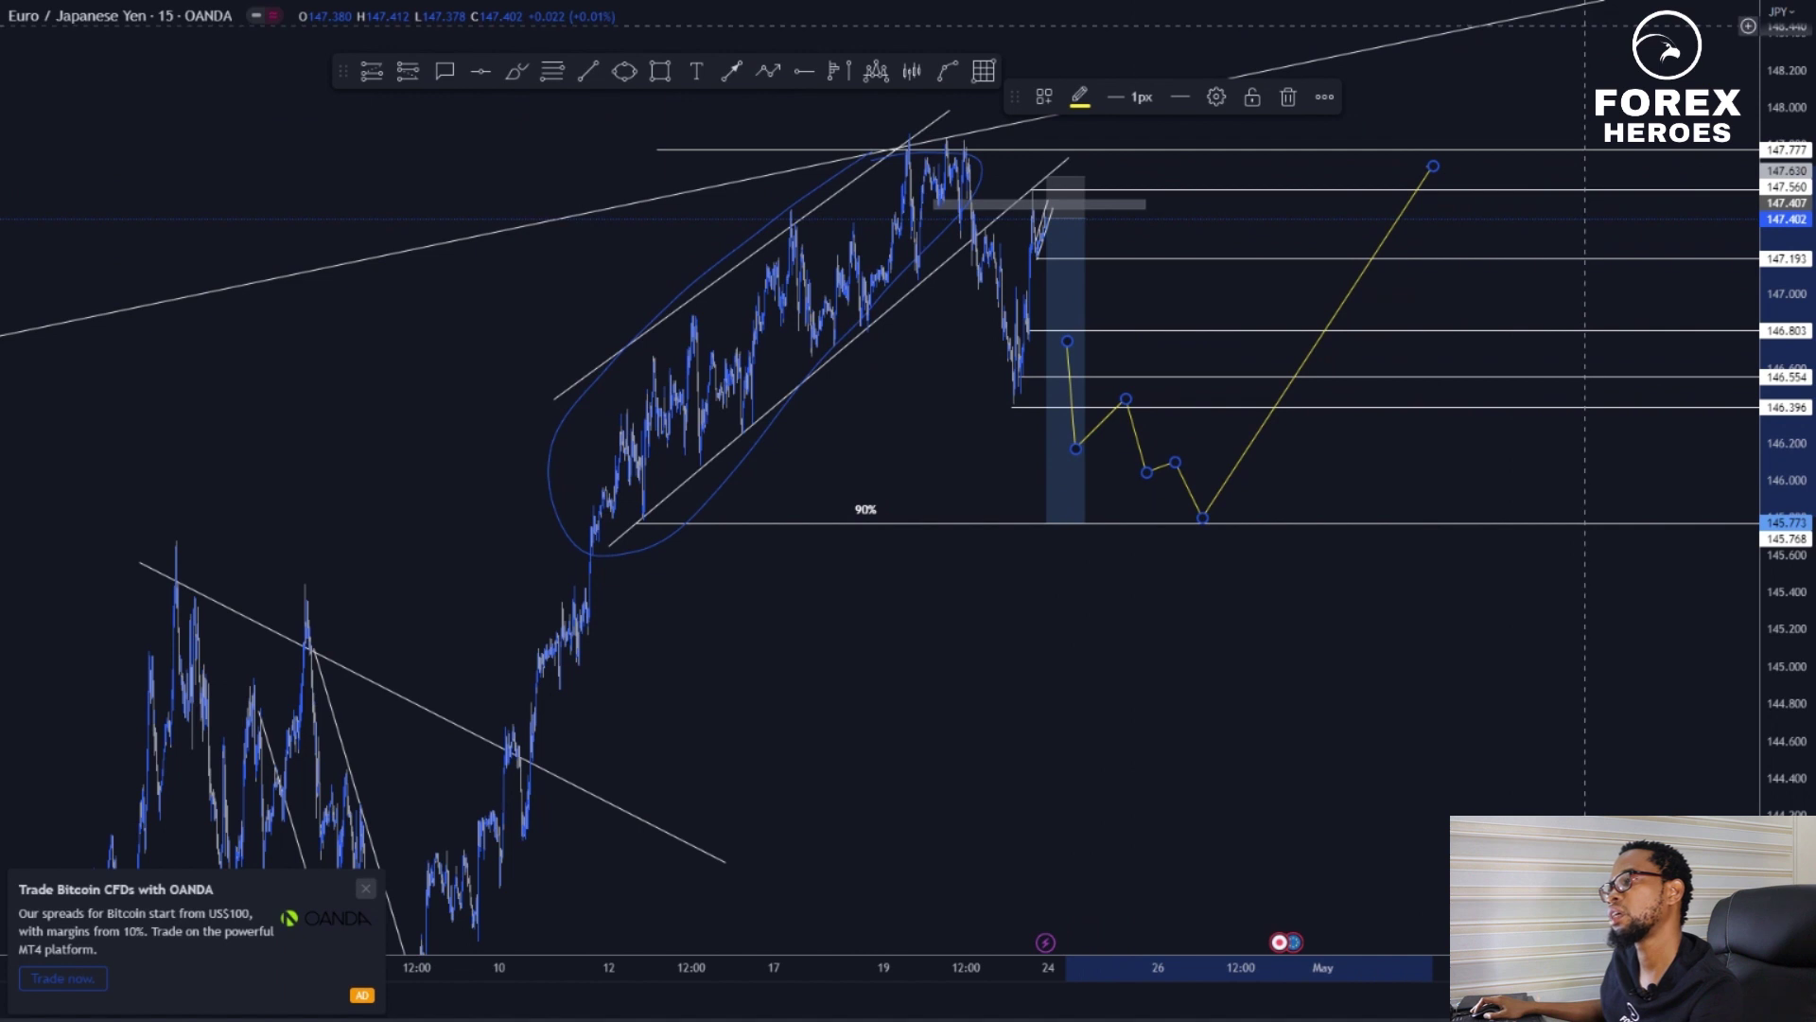
Draw an arrow from the projected path's end at 147.703 down to 144.723
left_click(1412, 199)
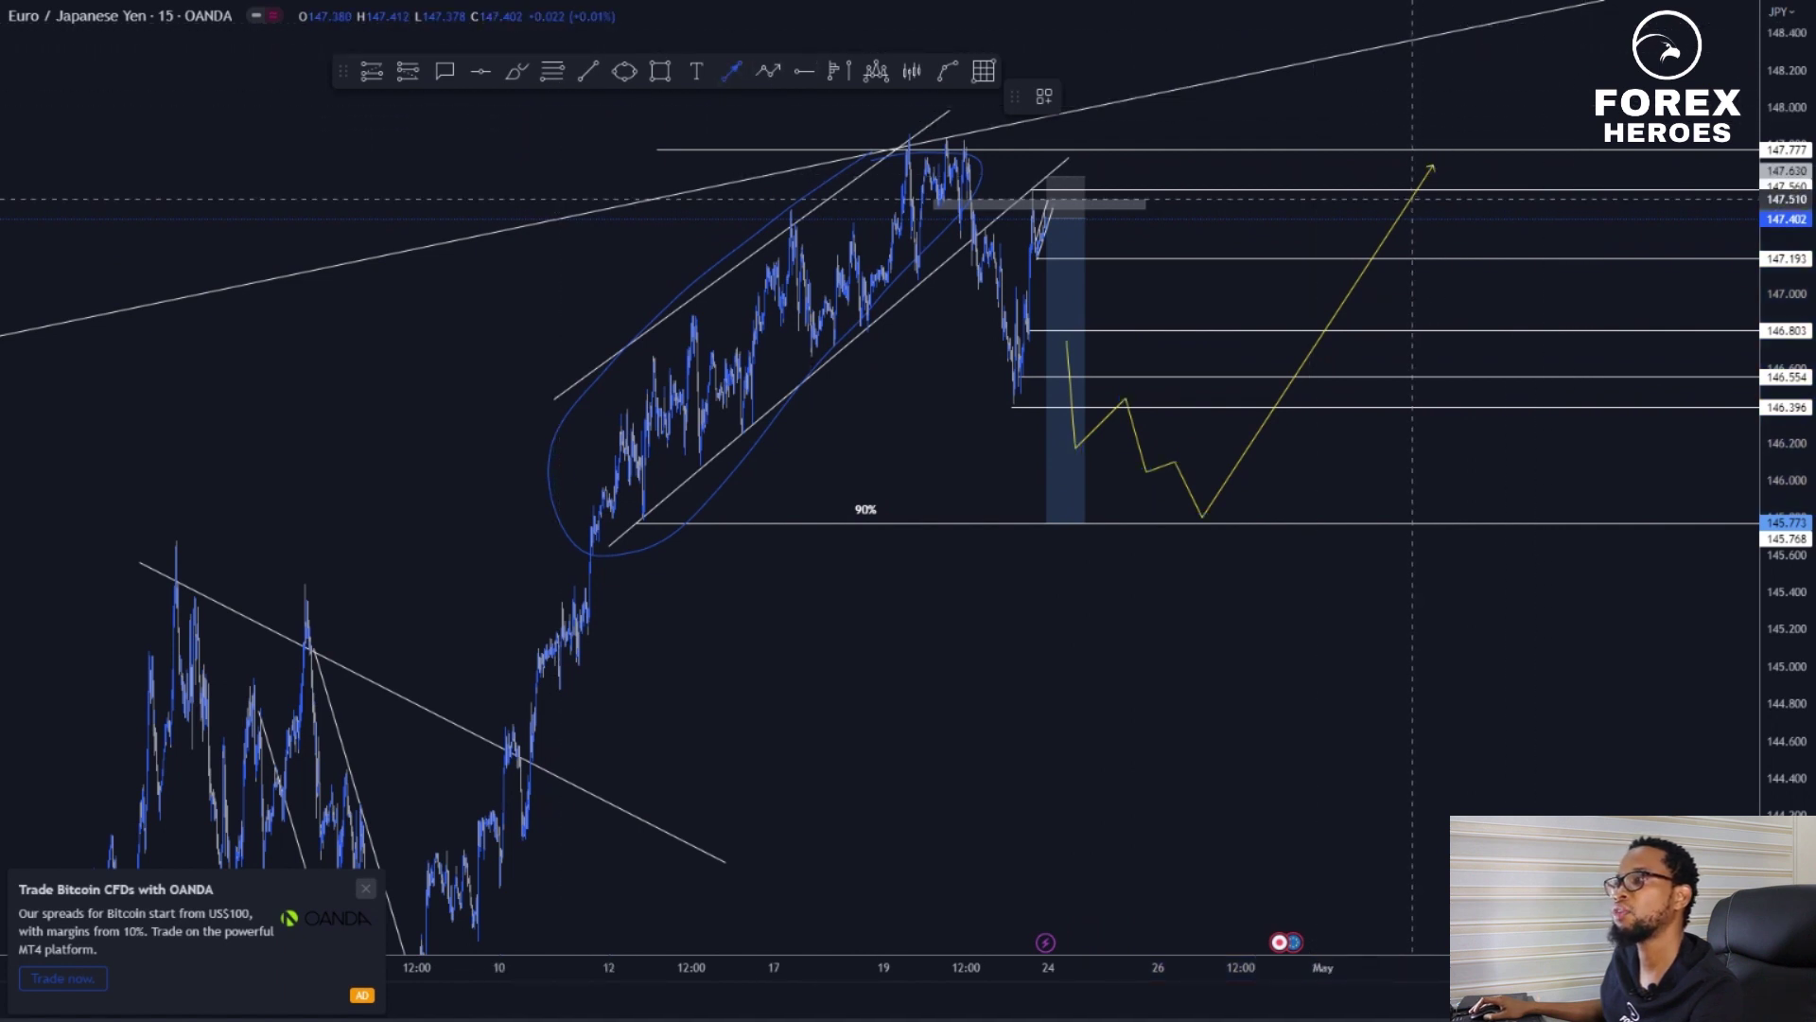
left_click(1443, 163)
double_click(1627, 716)
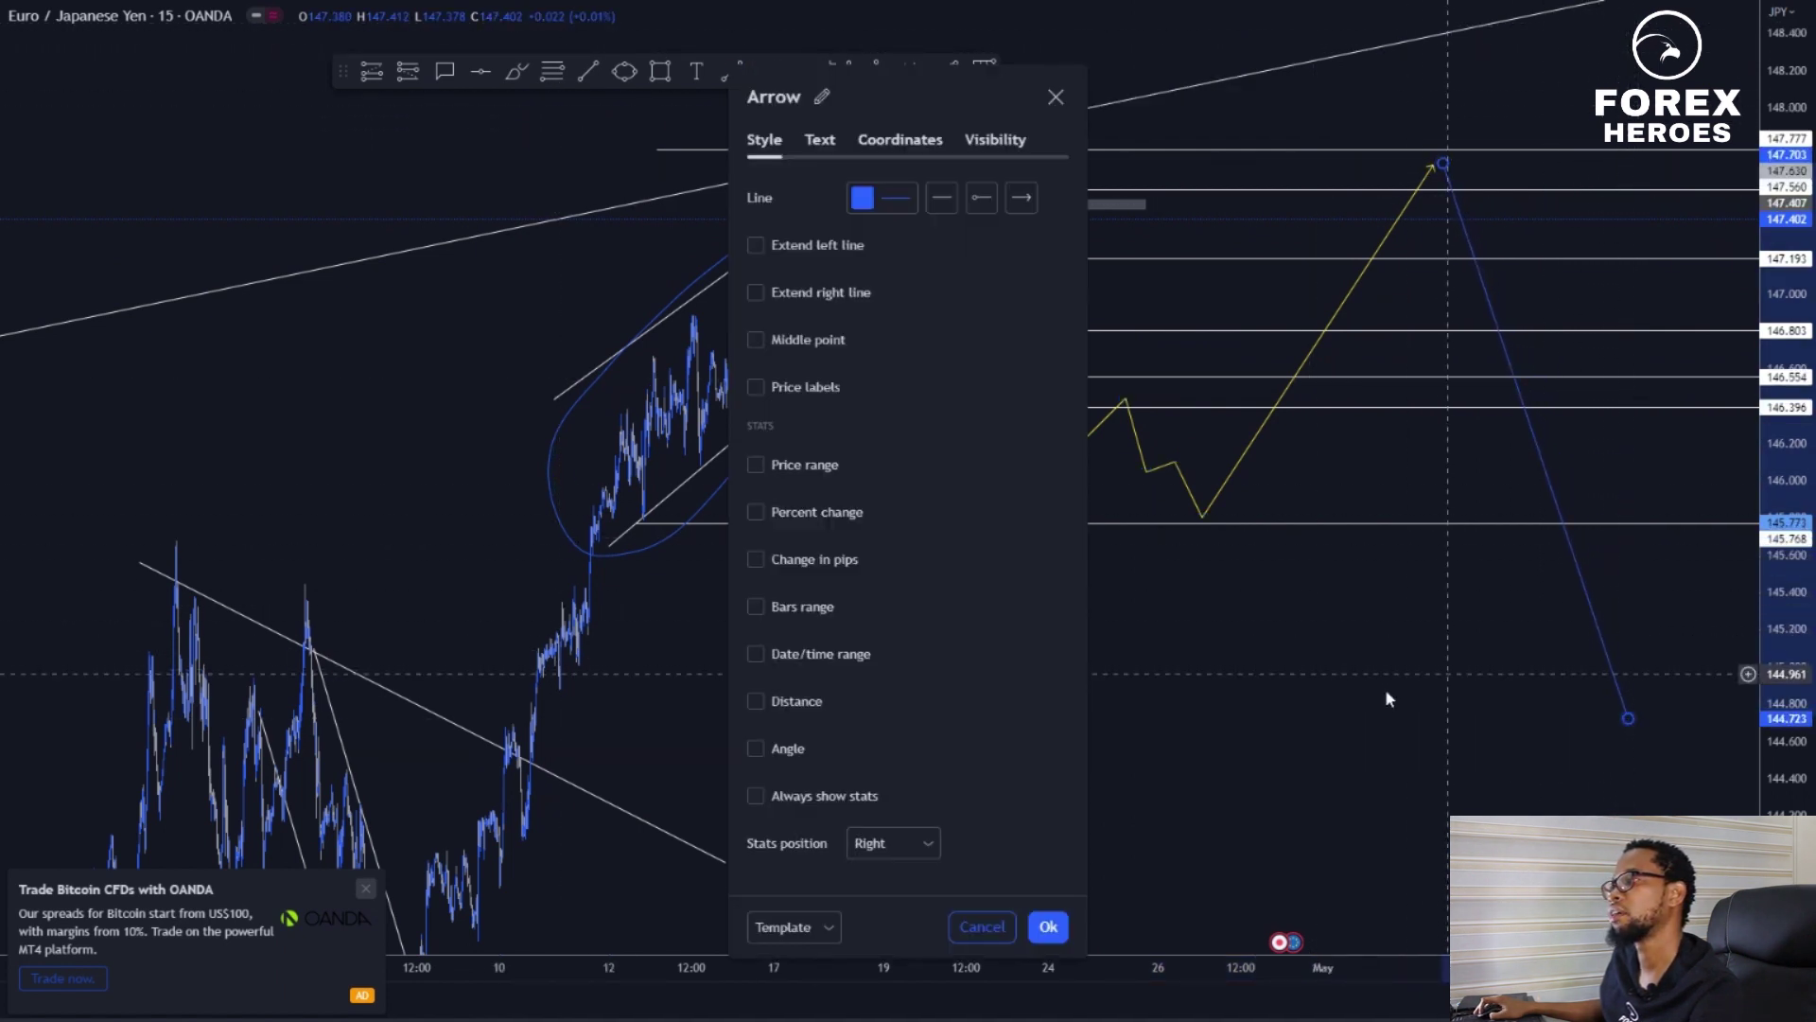
key("Escape")
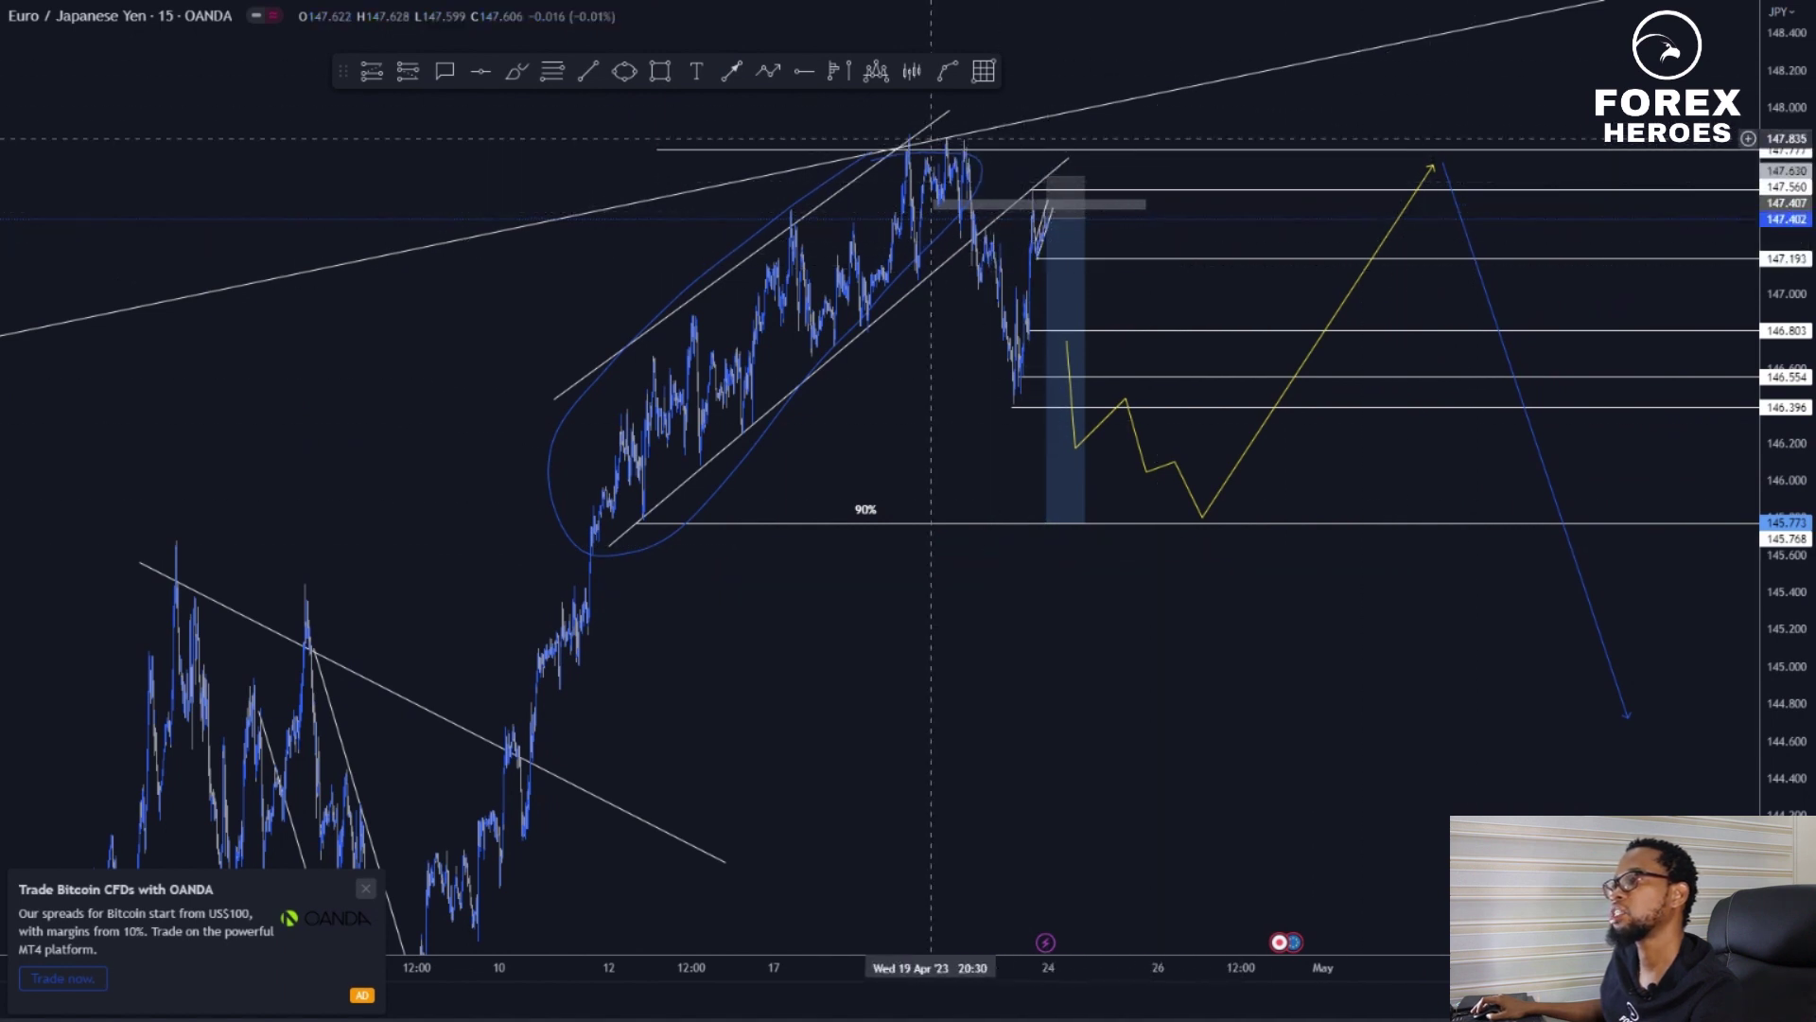
Draw a rectangle zone from the 147.777 ray down to about 147.65, spanning the recent highs and the projected path's peak
left_click(660, 72)
mouse_move(832, 149)
left_mouse_down()
mouse_move(1662, 157)
mouse_move(1663, 172)
left_mouse_up()
left_click(1504, 272)
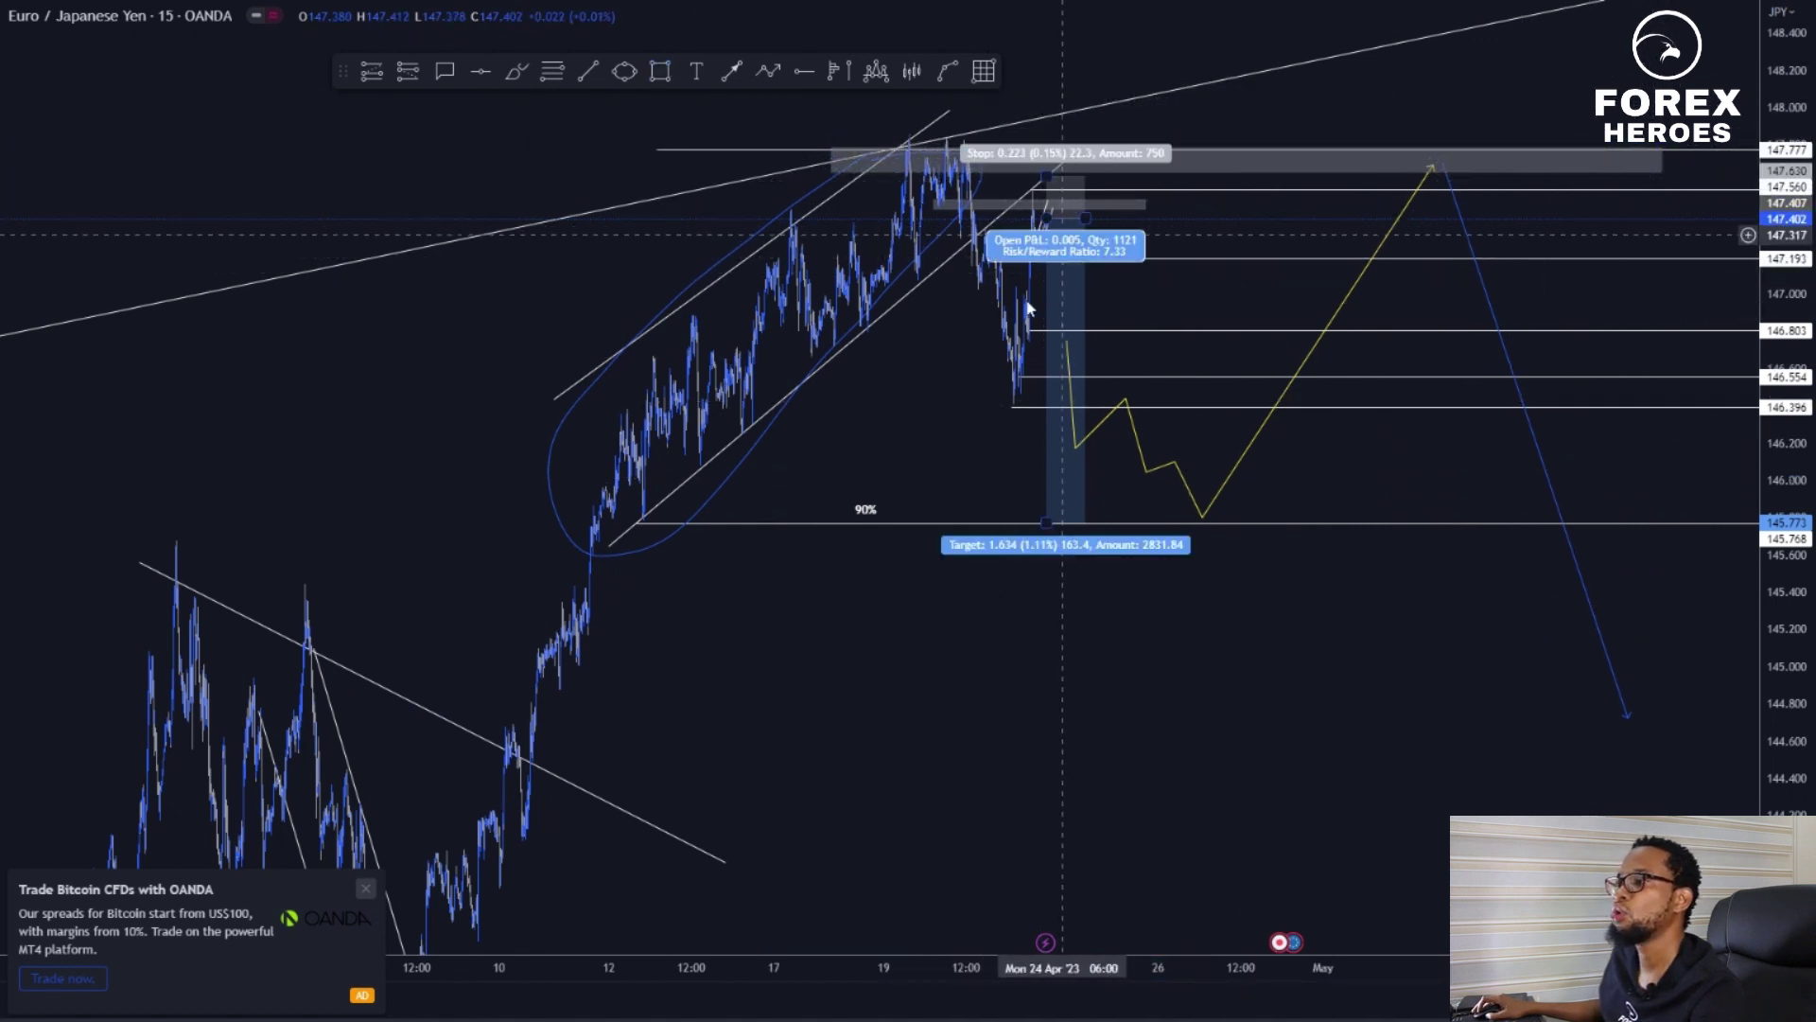
Draw a second projected path zigzagging down from just below the 145.768 ray through about 144.3, 145.1, 143.8 and 144.5 to about 142.0
left_click(1448, 170)
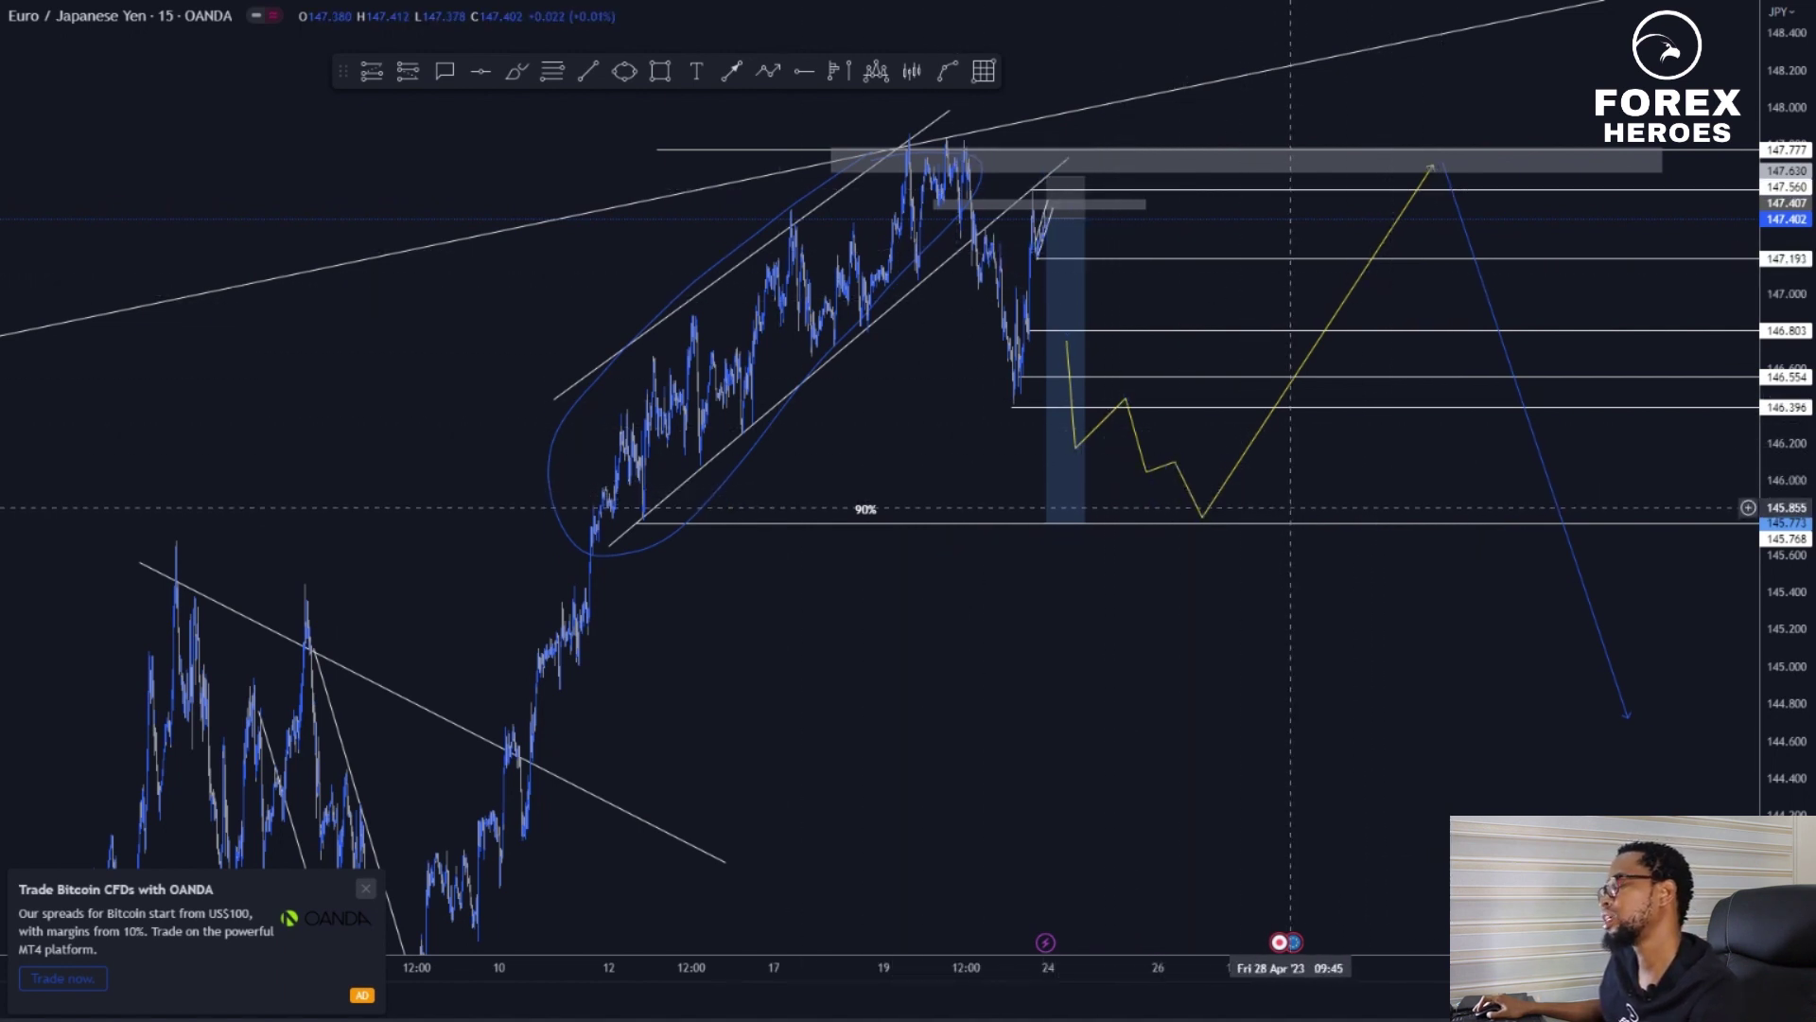
left_click(1221, 490)
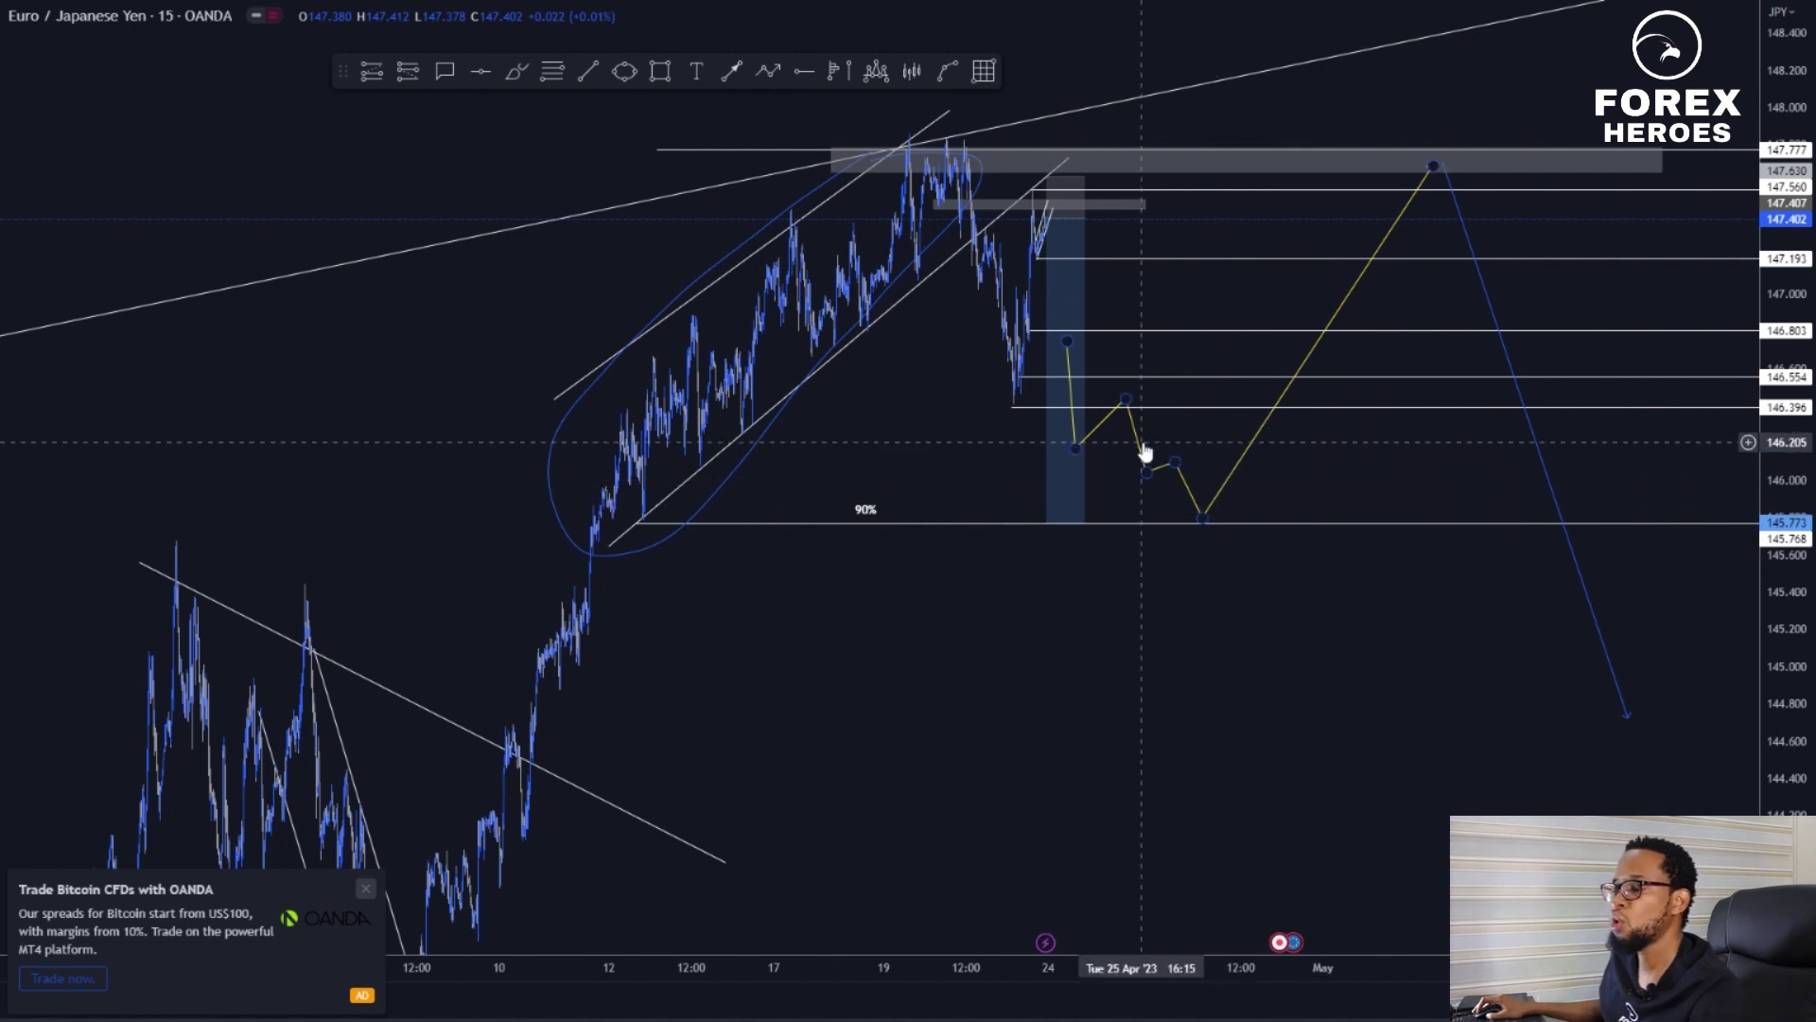
left_click_drag(1786, 511, 1786, 662)
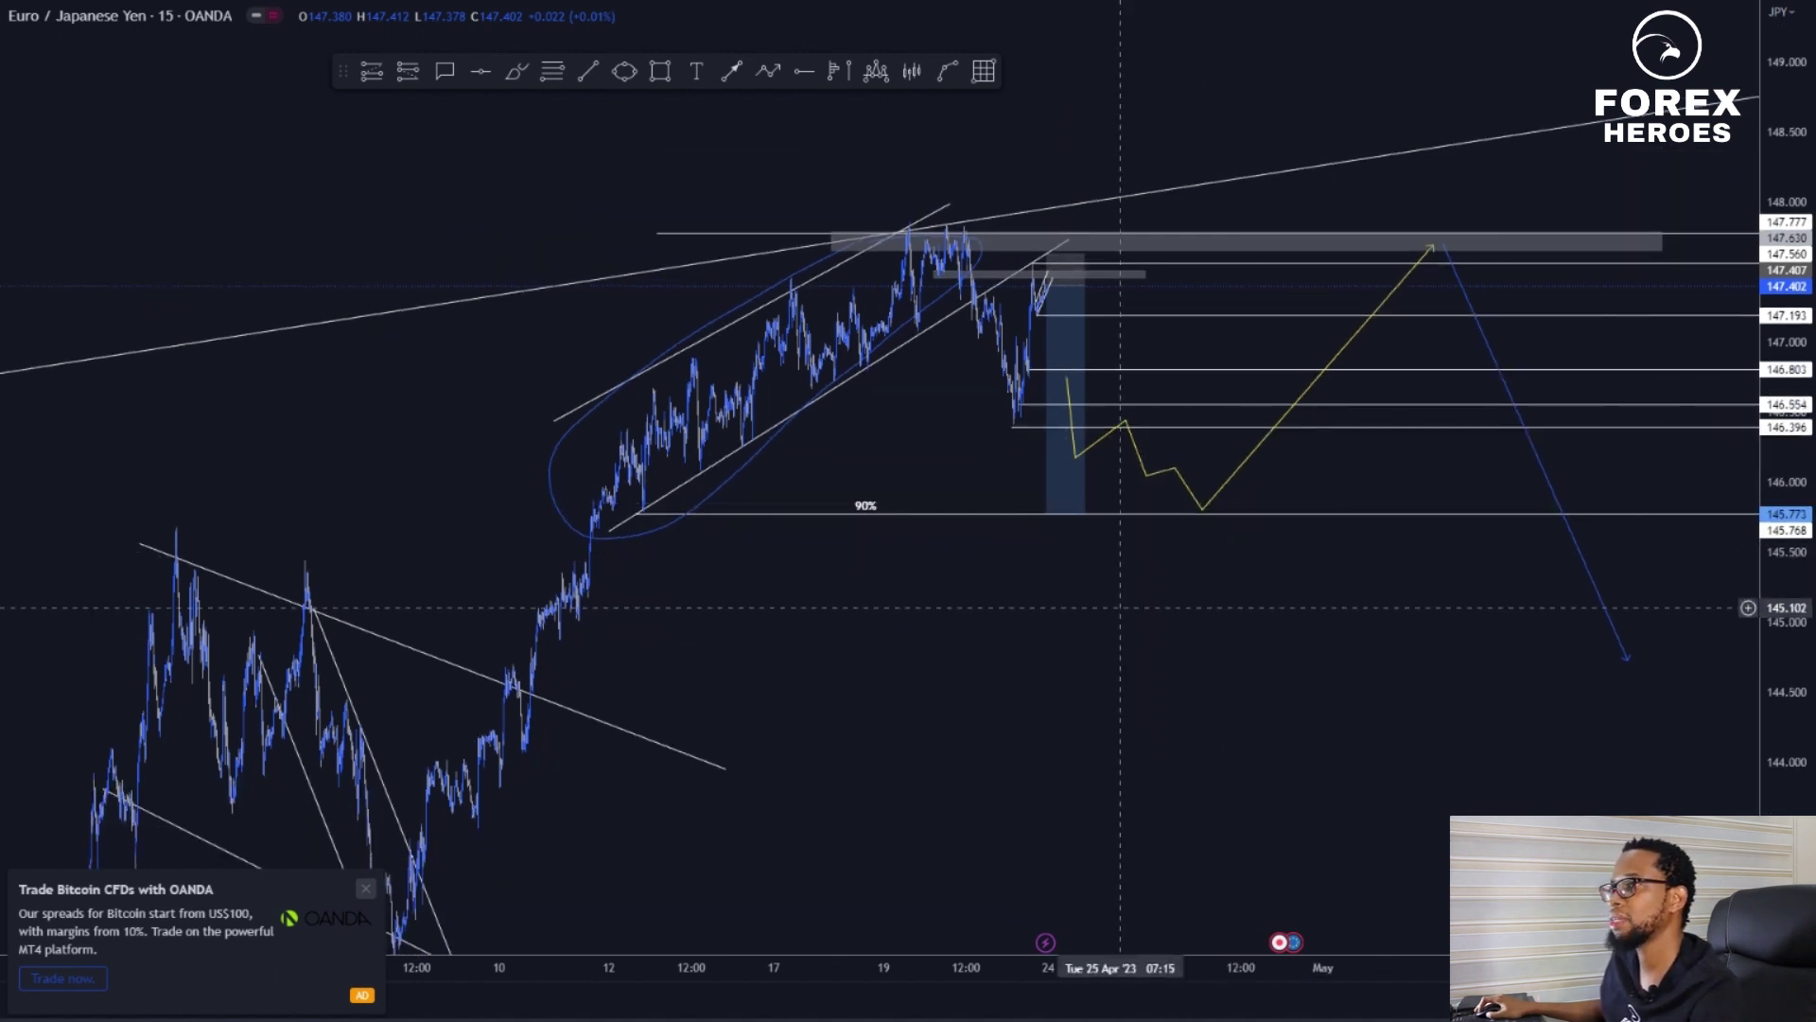
scroll(1088, 639, "down", 2)
left_click_drag(1341, 668, 1045, 487)
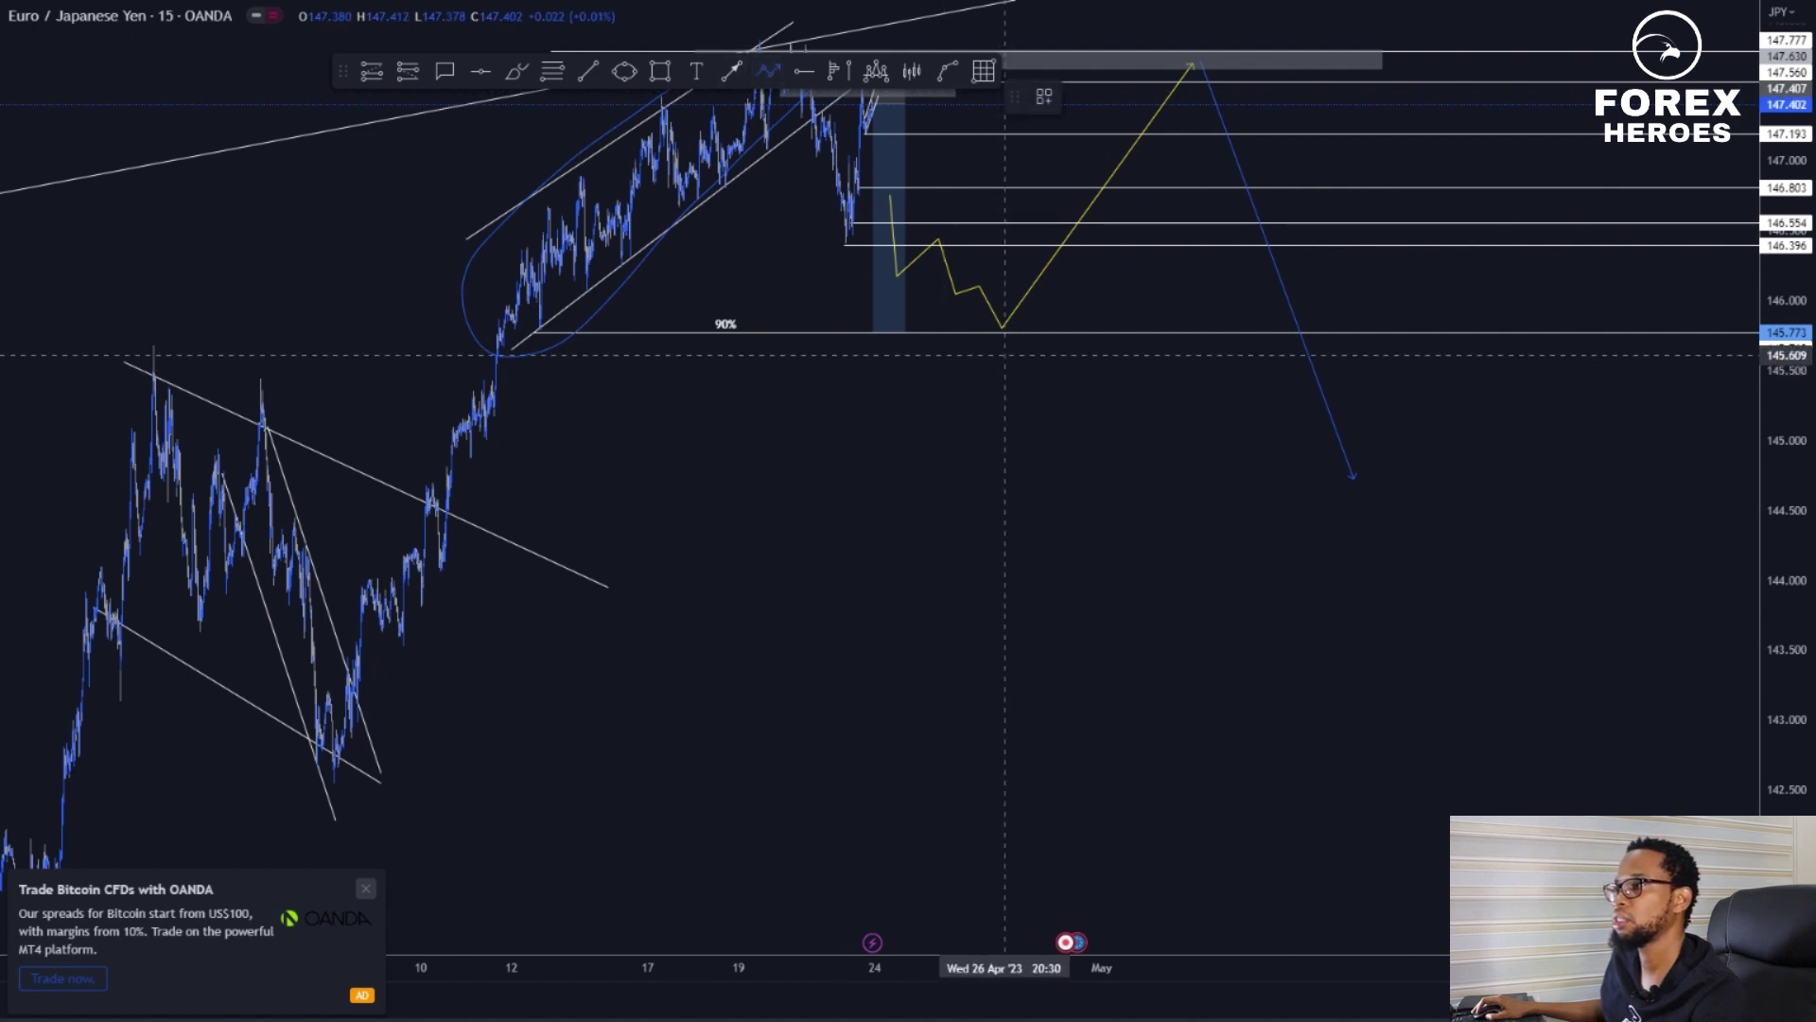
left_click(1013, 341)
left_click(1099, 535)
left_click(1148, 422)
left_click(1211, 608)
left_click(1303, 506)
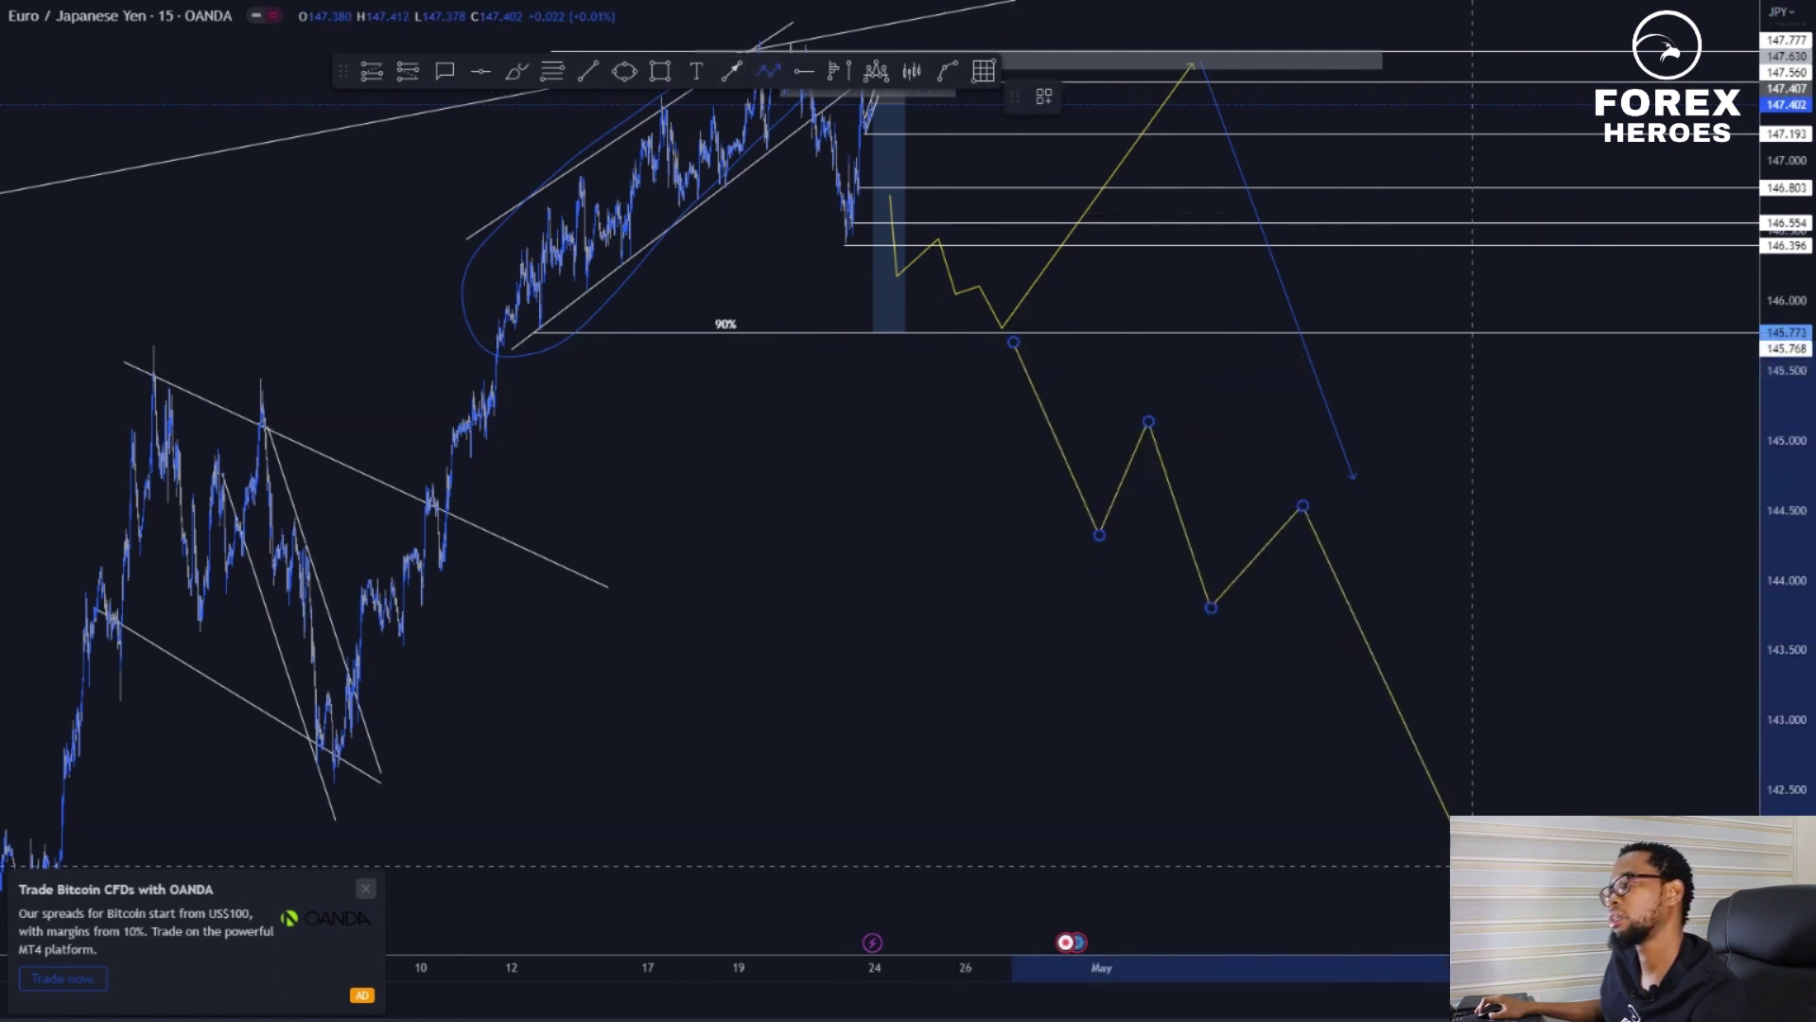
double_click(1490, 898)
left_click(1277, 644)
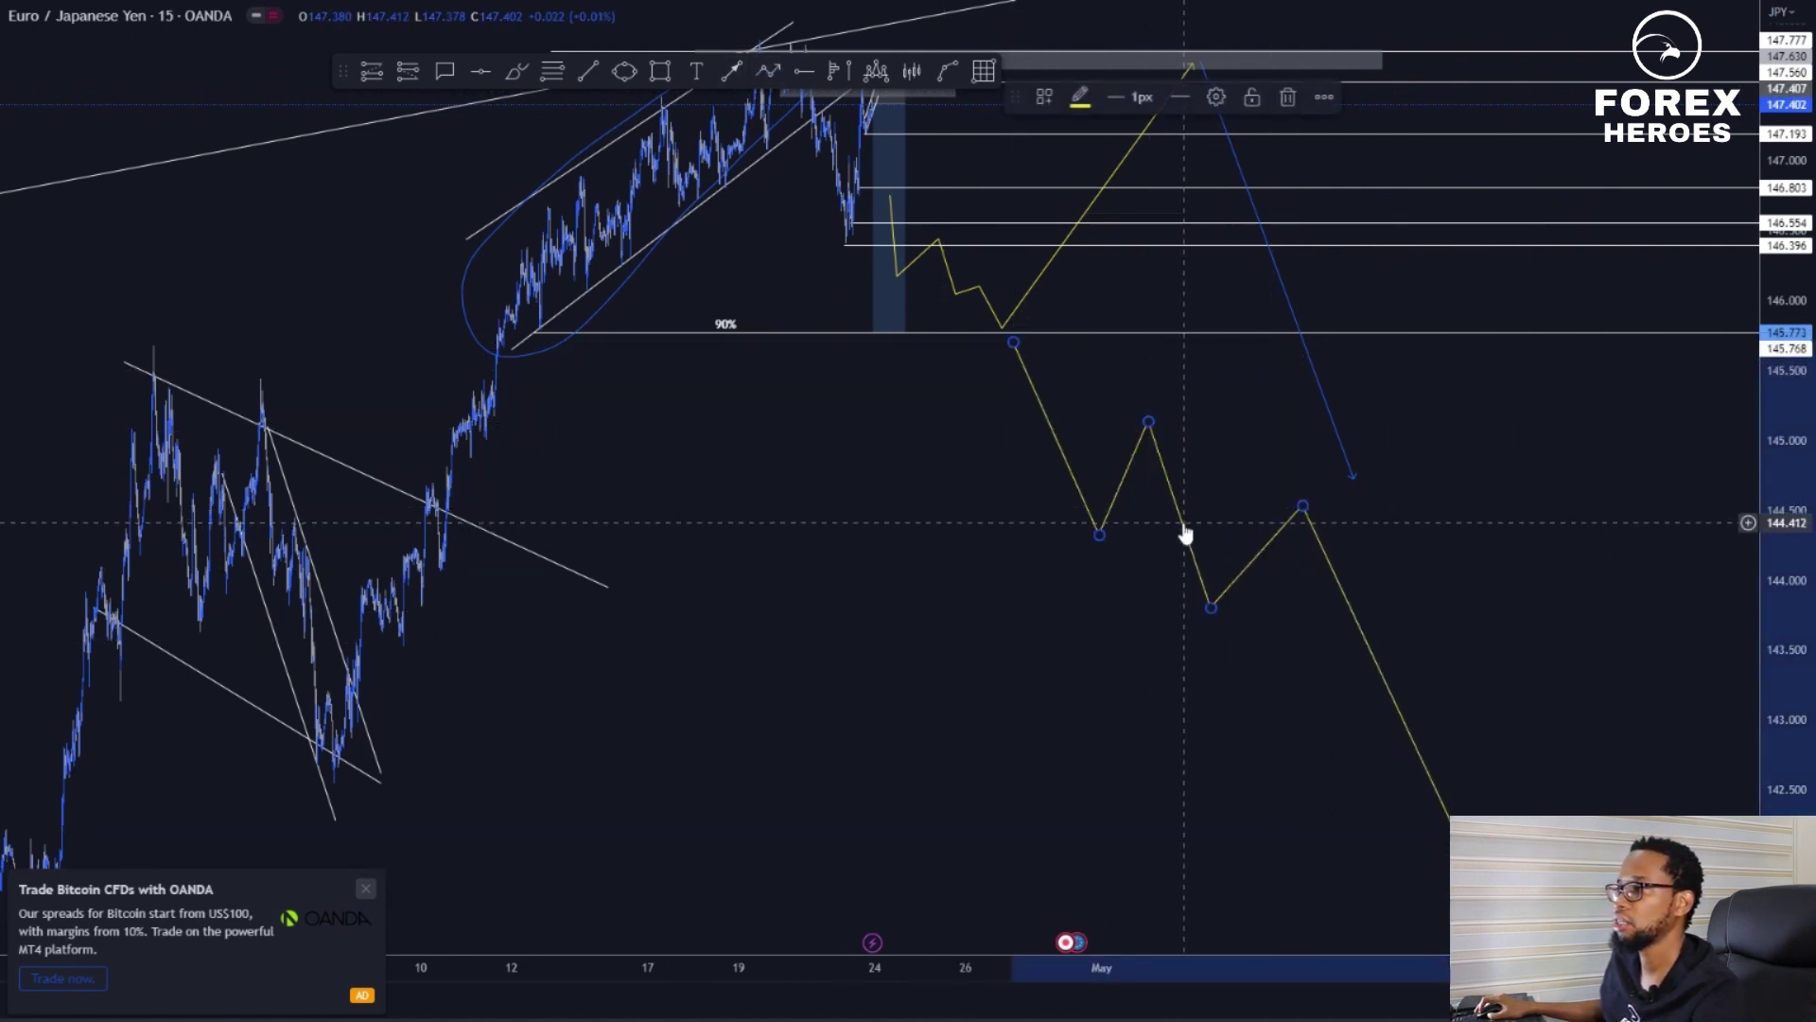
Switch the chart to the 1-hour interval and show the full wide rising channel from December 2022 onwards
left_click_drag(1681, 363, 1154, 462)
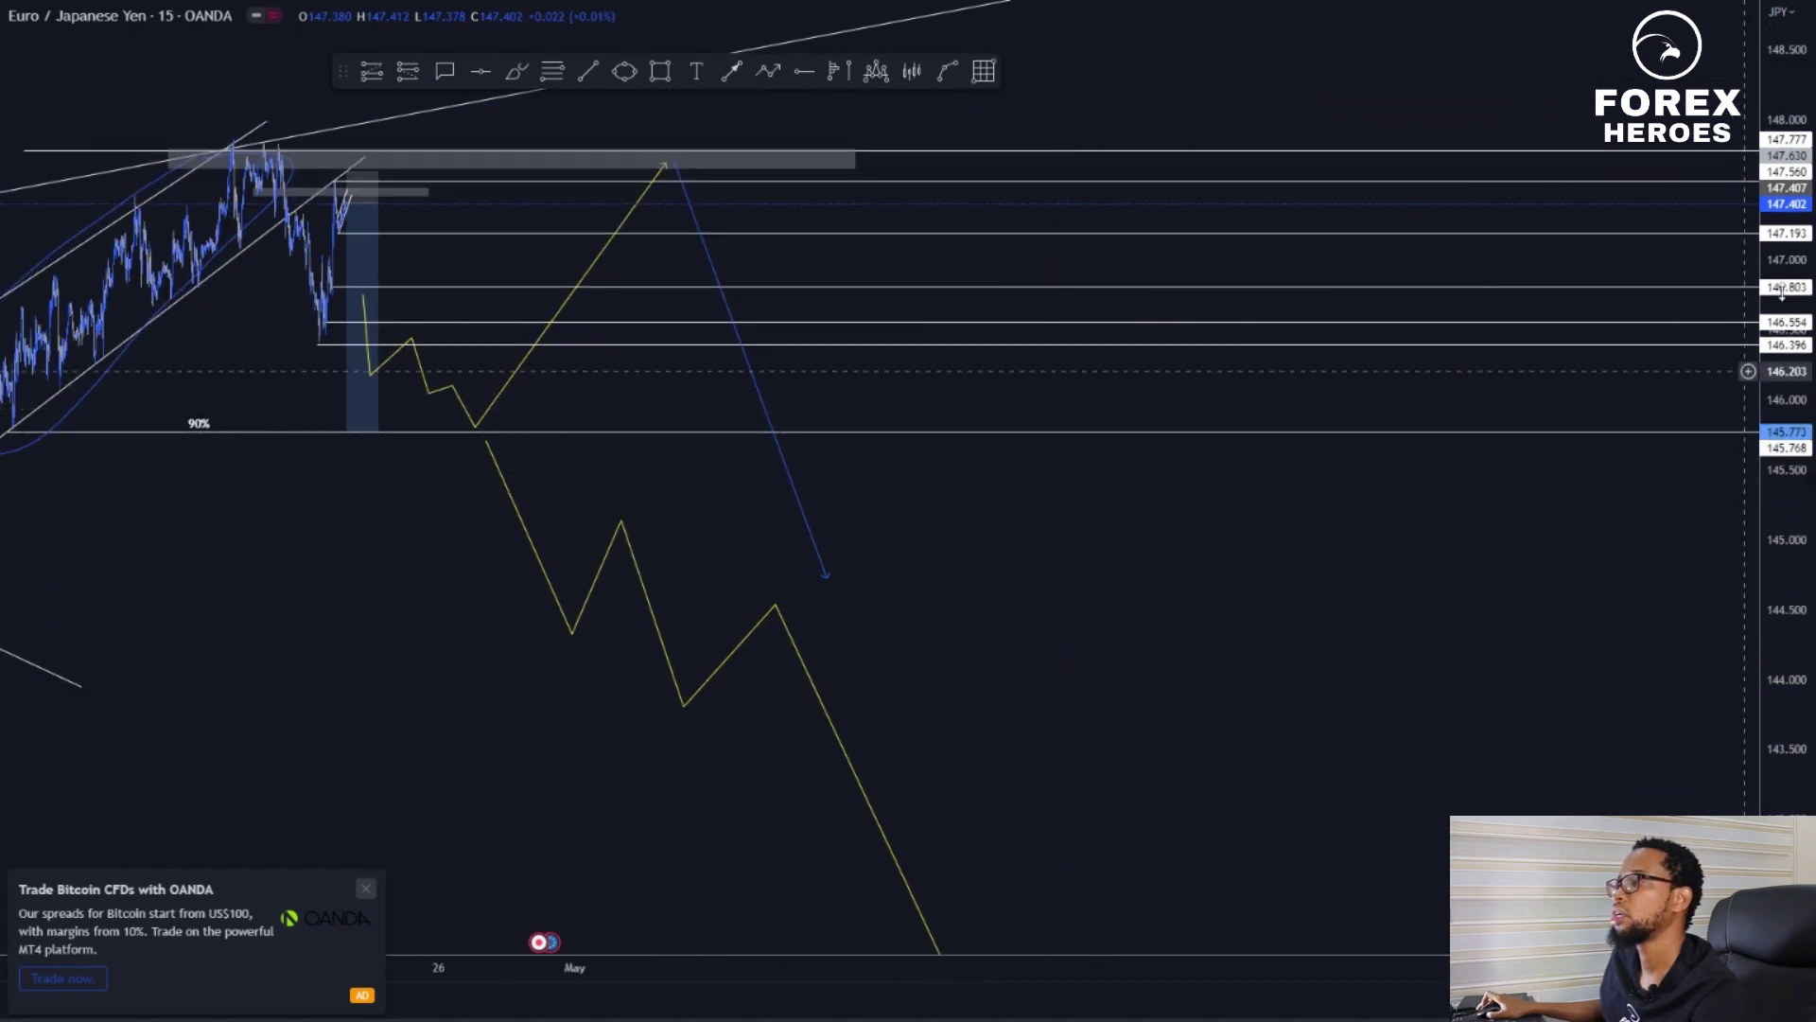
left_click_drag(1782, 294, 1782, 421)
left_click_drag(1088, 615, 1452, 519)
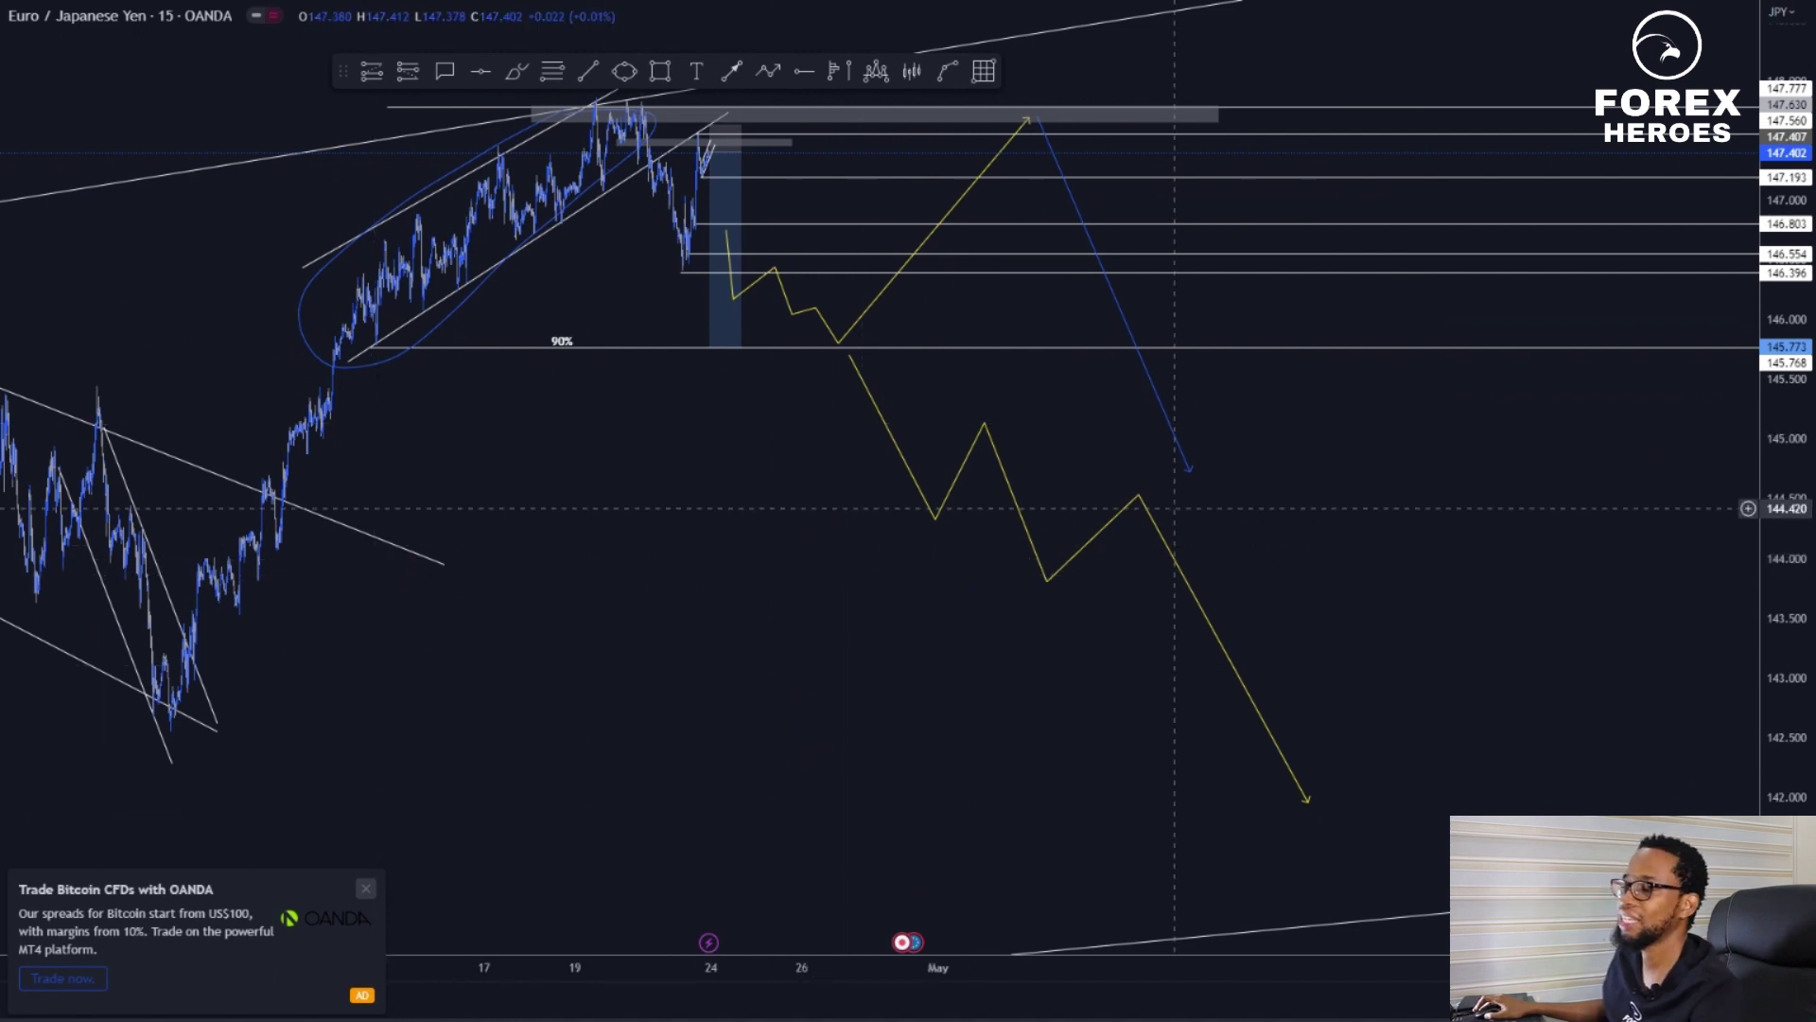
scroll(1033, 574, "left", 12)
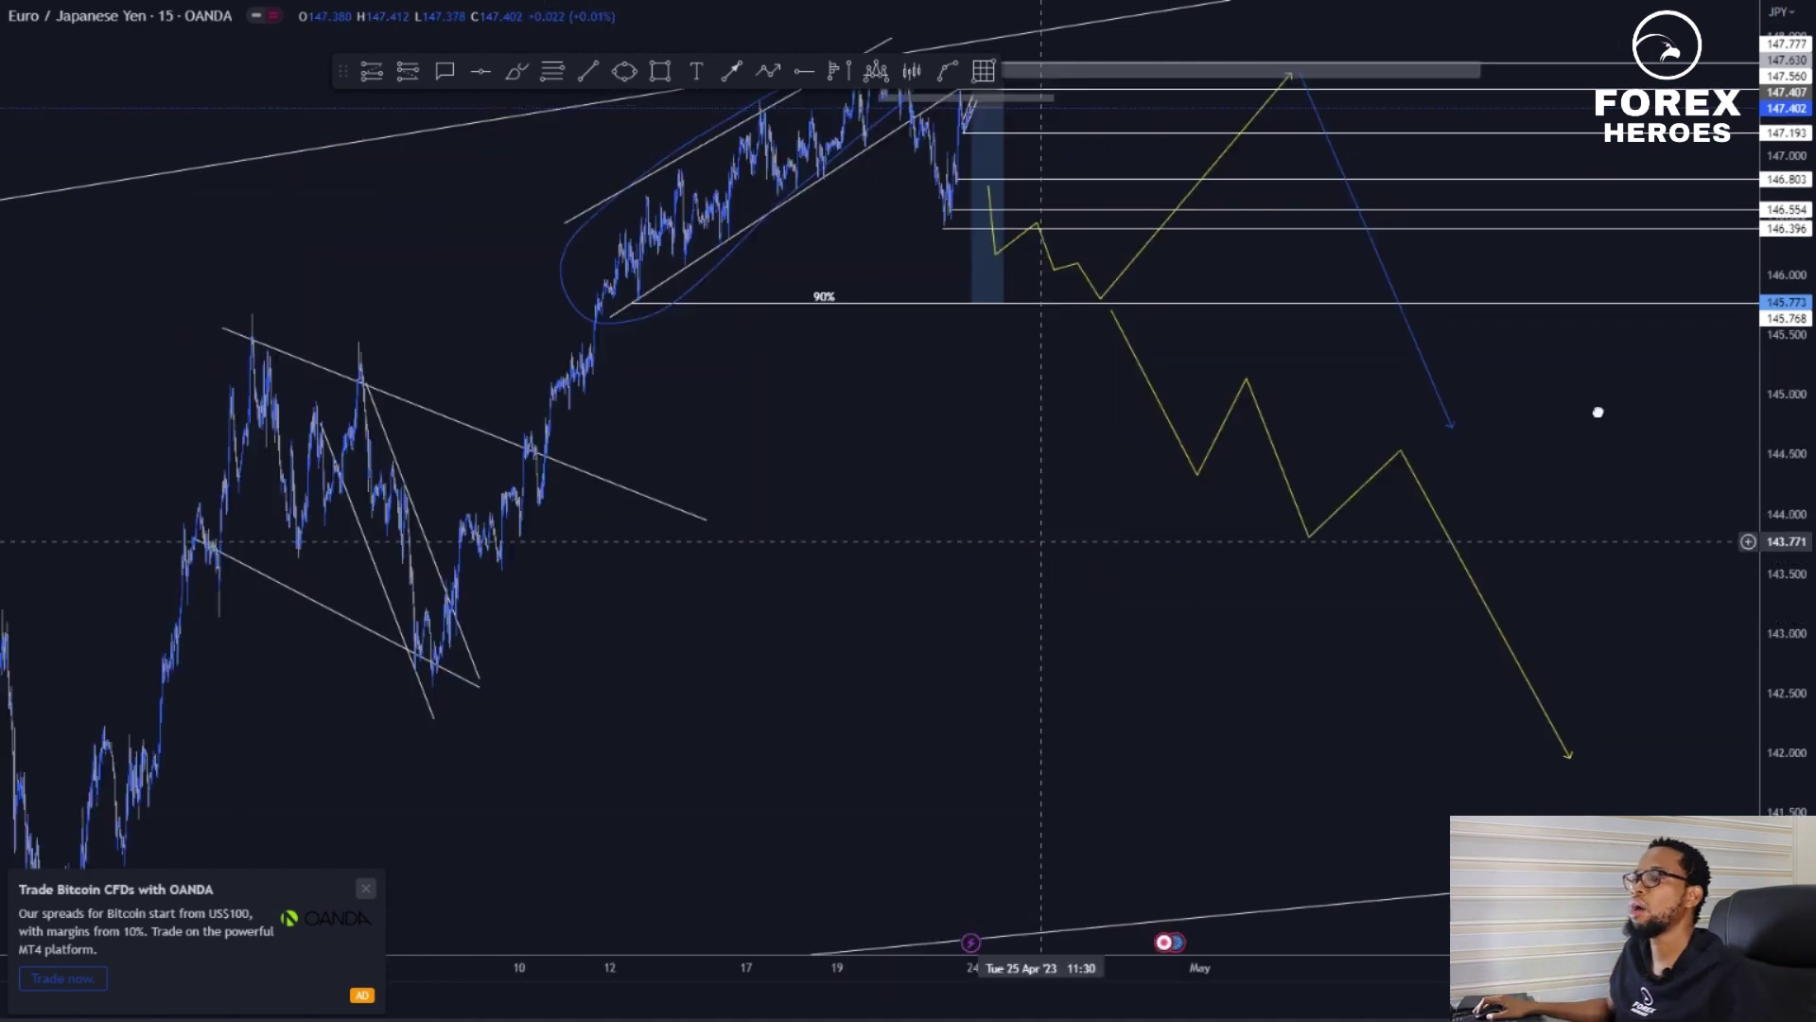
type("60")
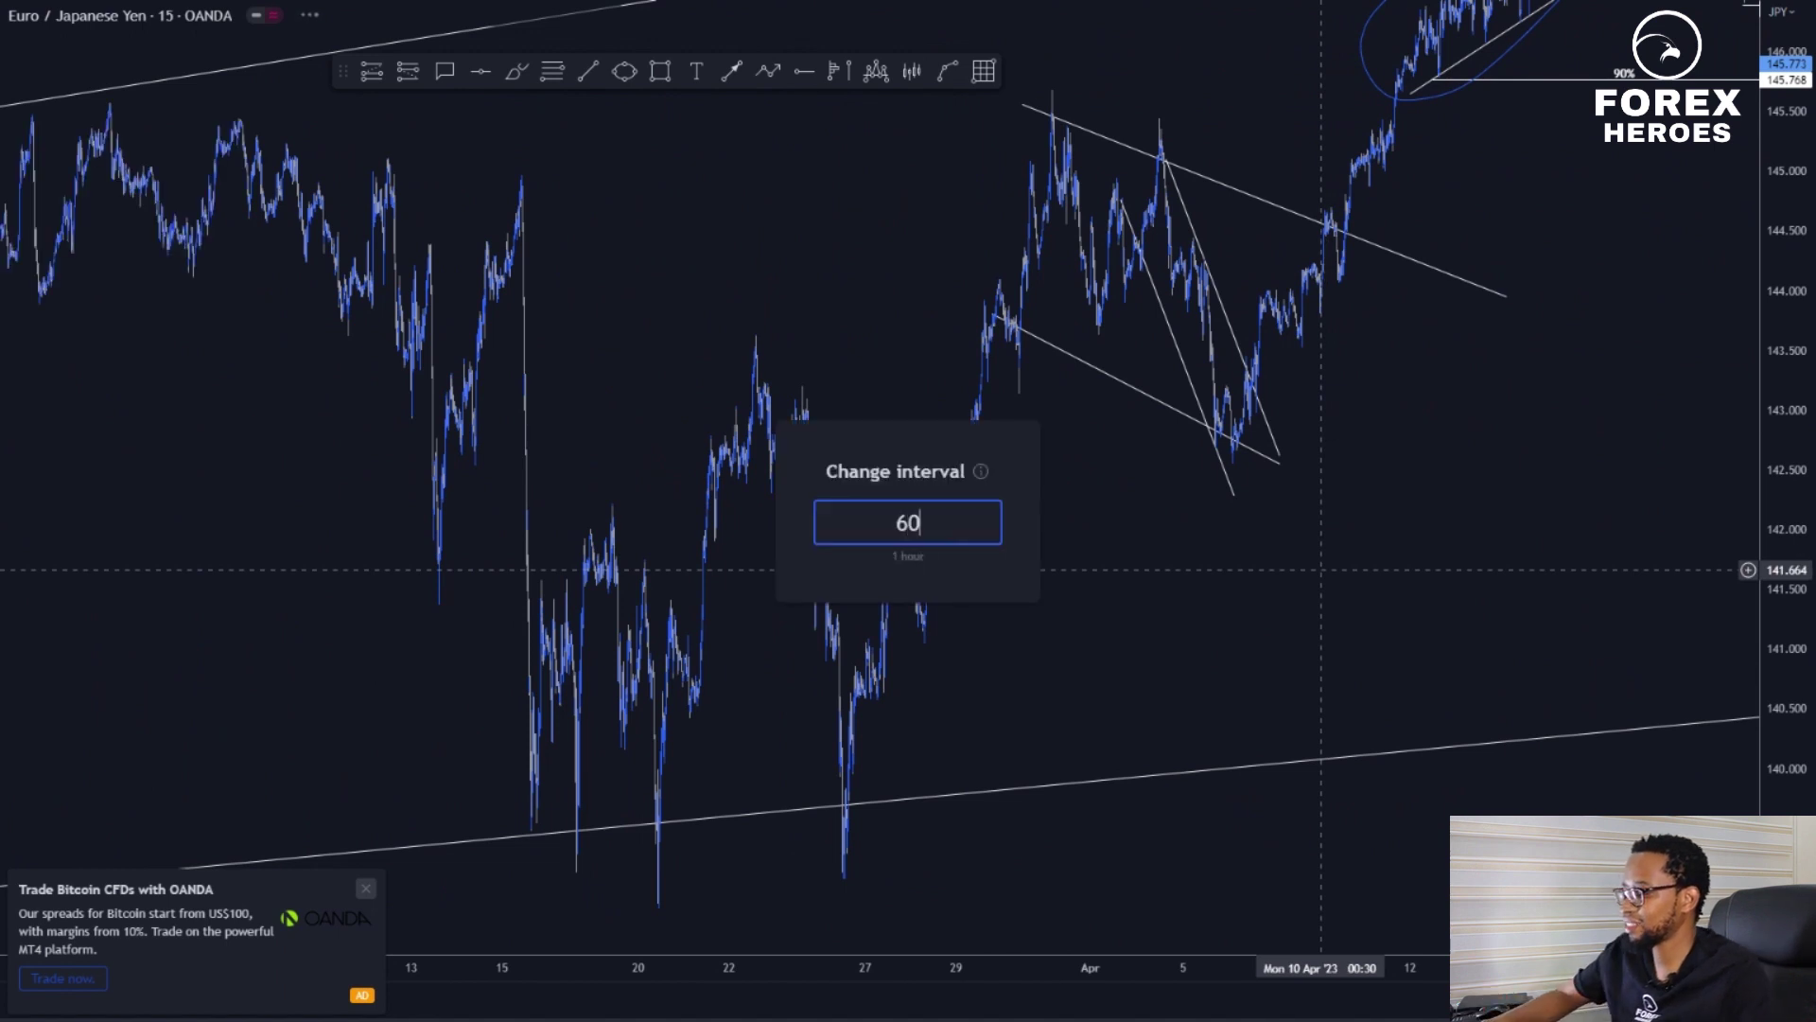
key("Return")
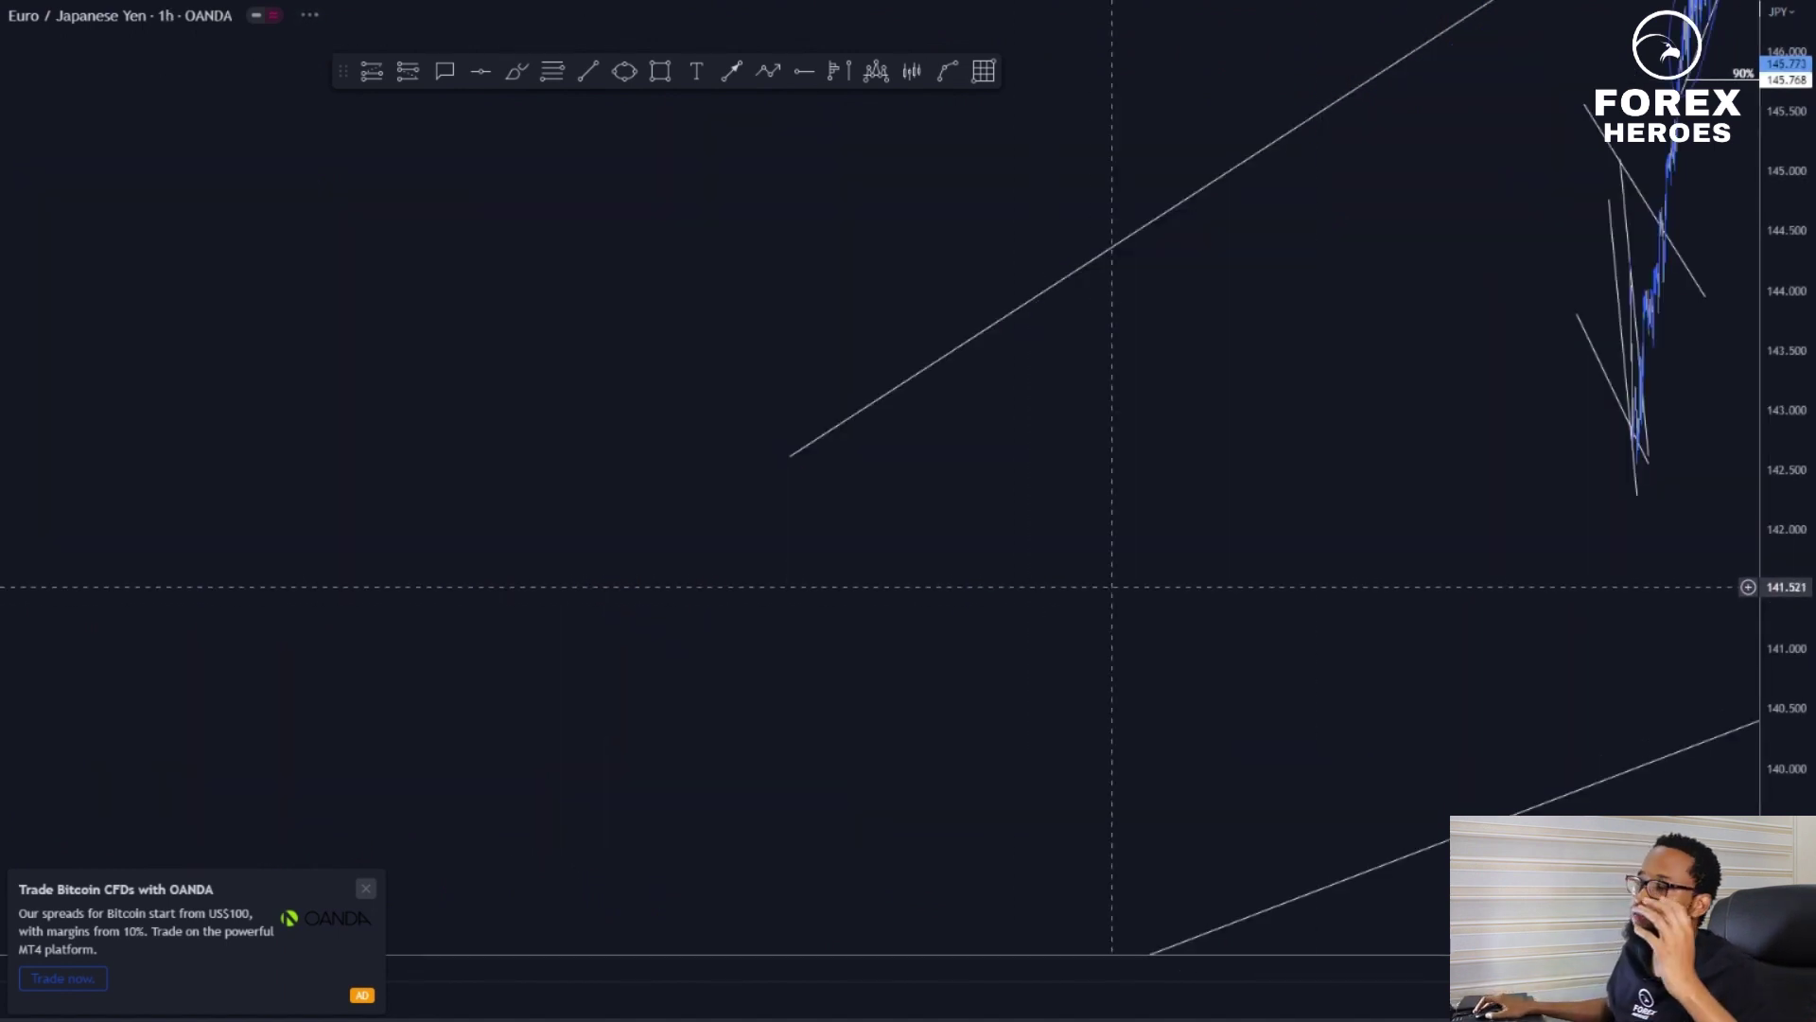
left_click_drag(1803, 301, 1789, 768)
left_click_drag(1291, 565, 1278, 619)
scroll(1342, 606, "up", 2)
left_click_drag(1807, 724, 1790, 558)
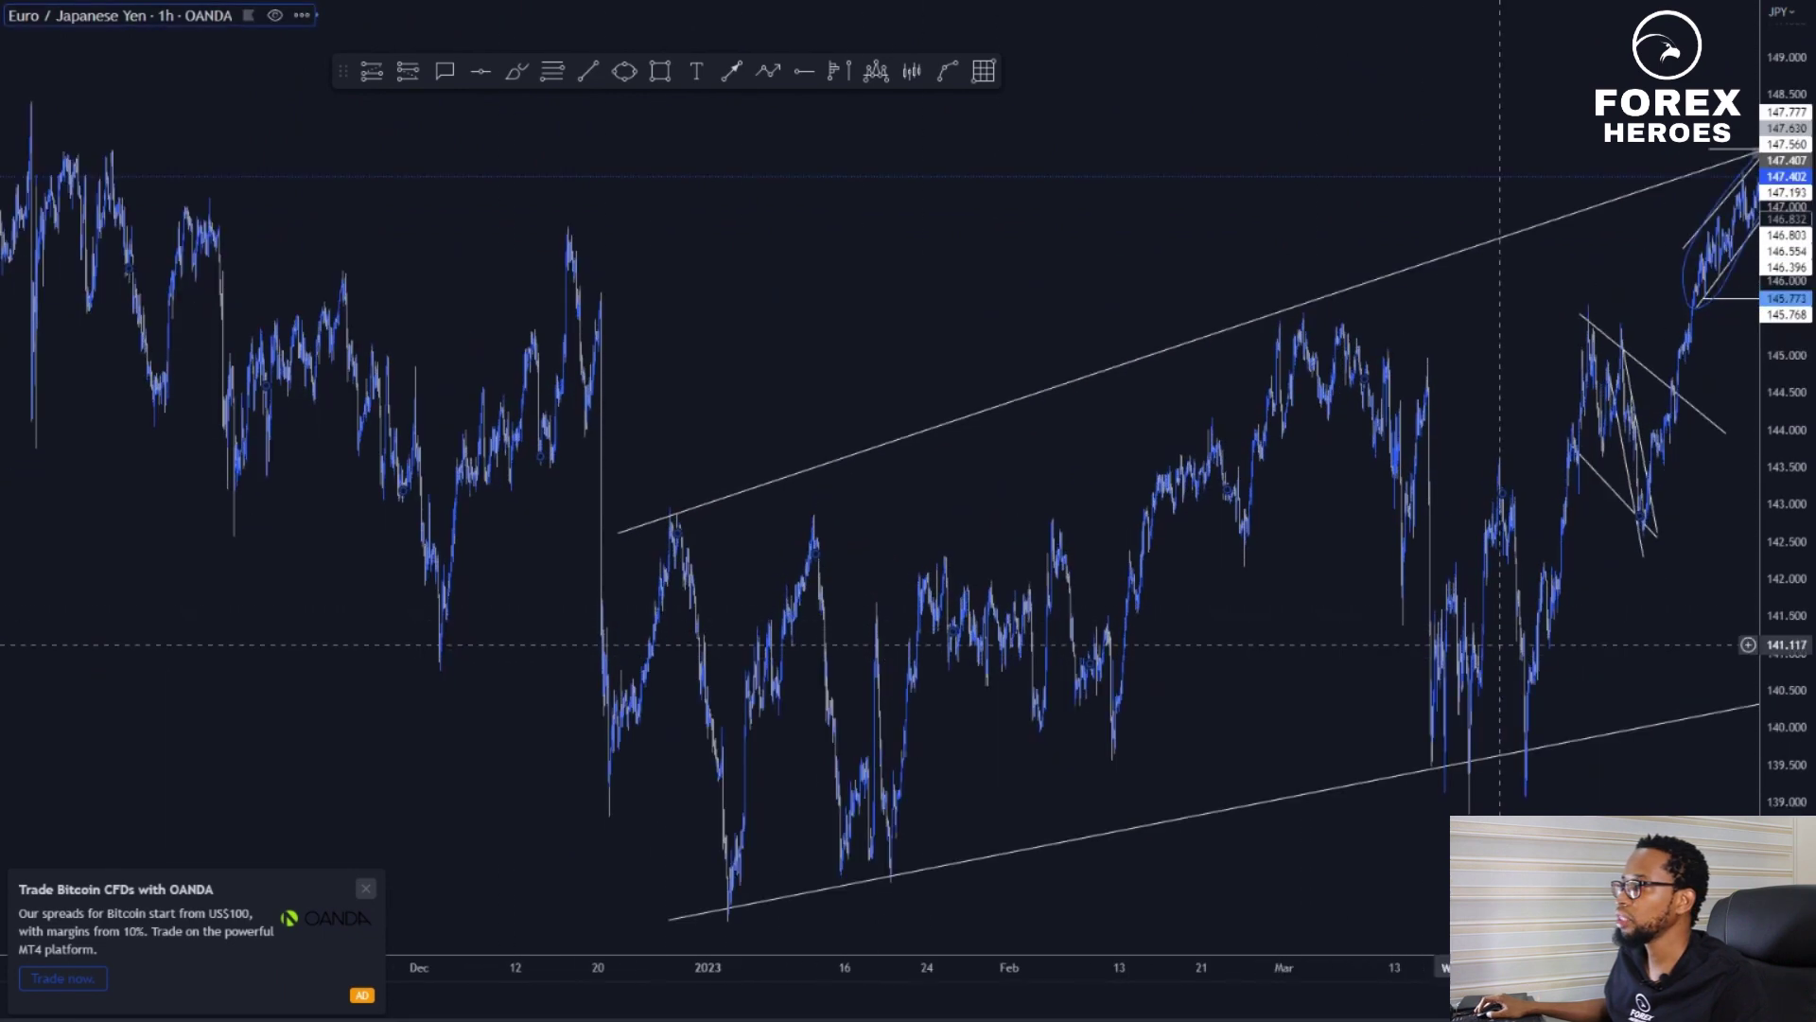
Draw trend lines around the late January to mid-February swings, from 140.837 down to 139.007 and from 142.311 up to about 143.1
left_click_drag(1353, 677, 776, 603)
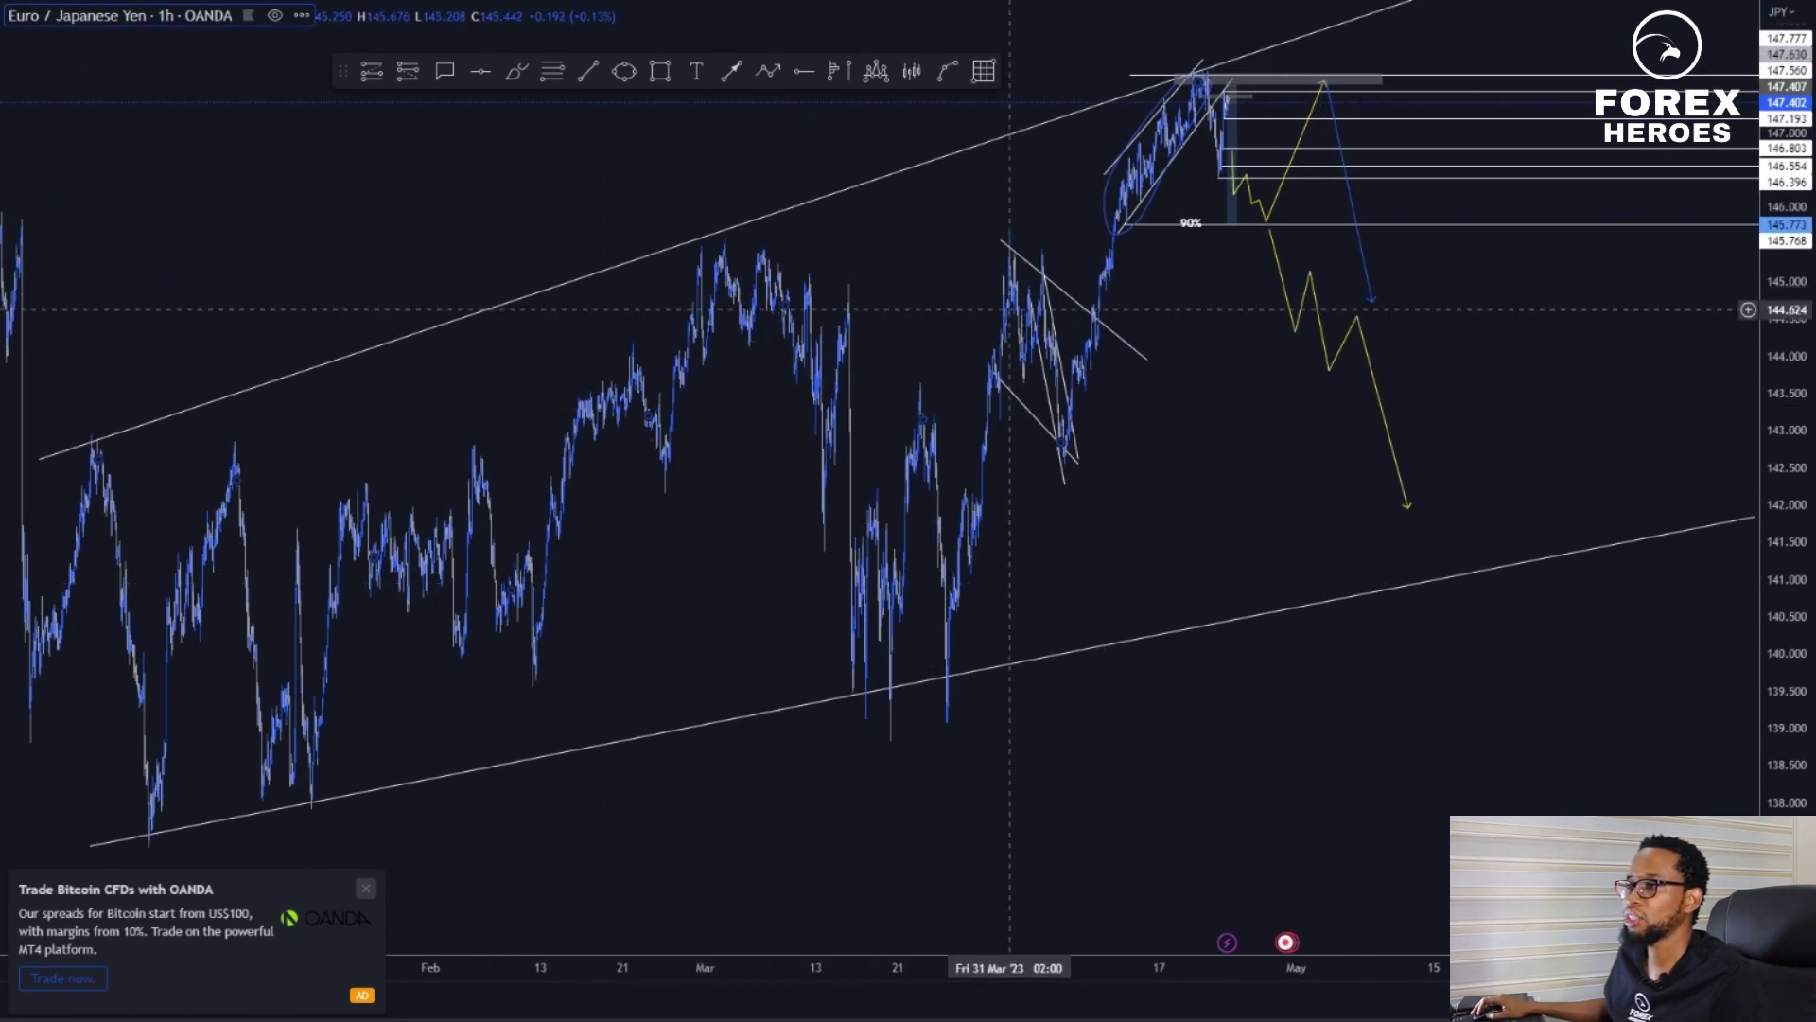
left_click_drag(933, 536, 1353, 488)
scroll(1354, 488, "up", 3)
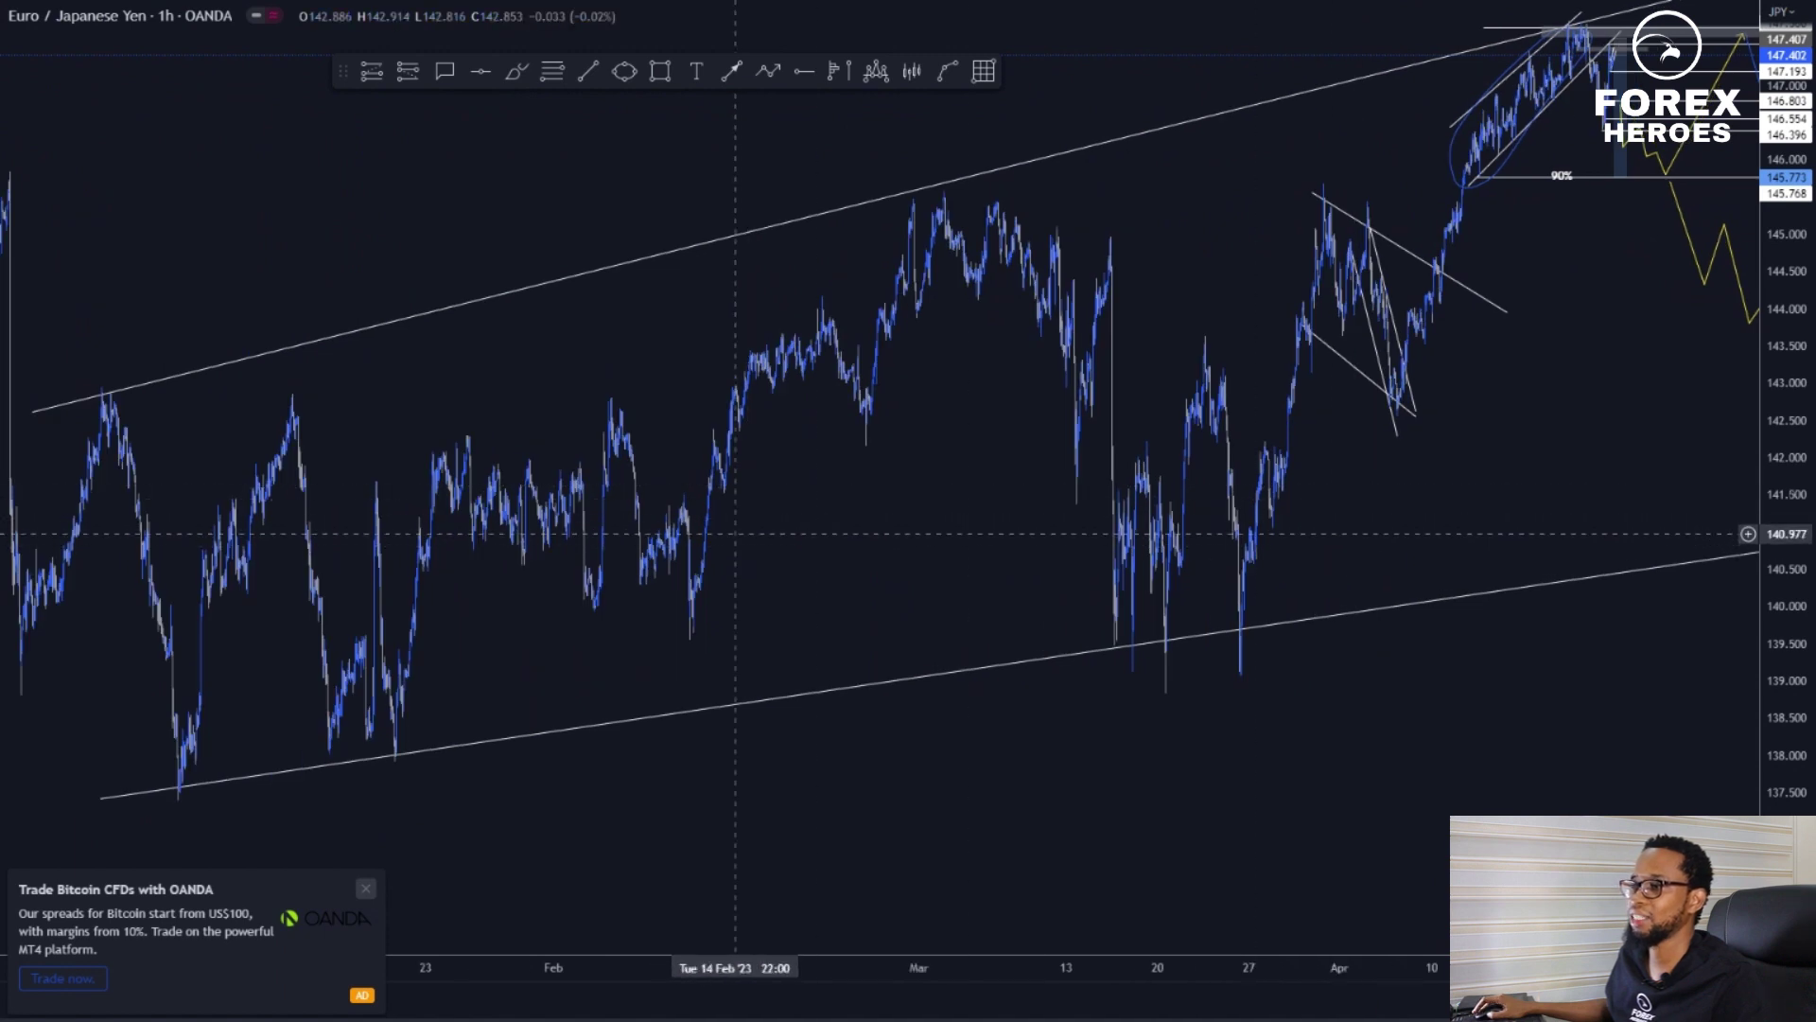
left_click_drag(700, 271, 846, 236)
left_click_drag(716, 575, 740, 588)
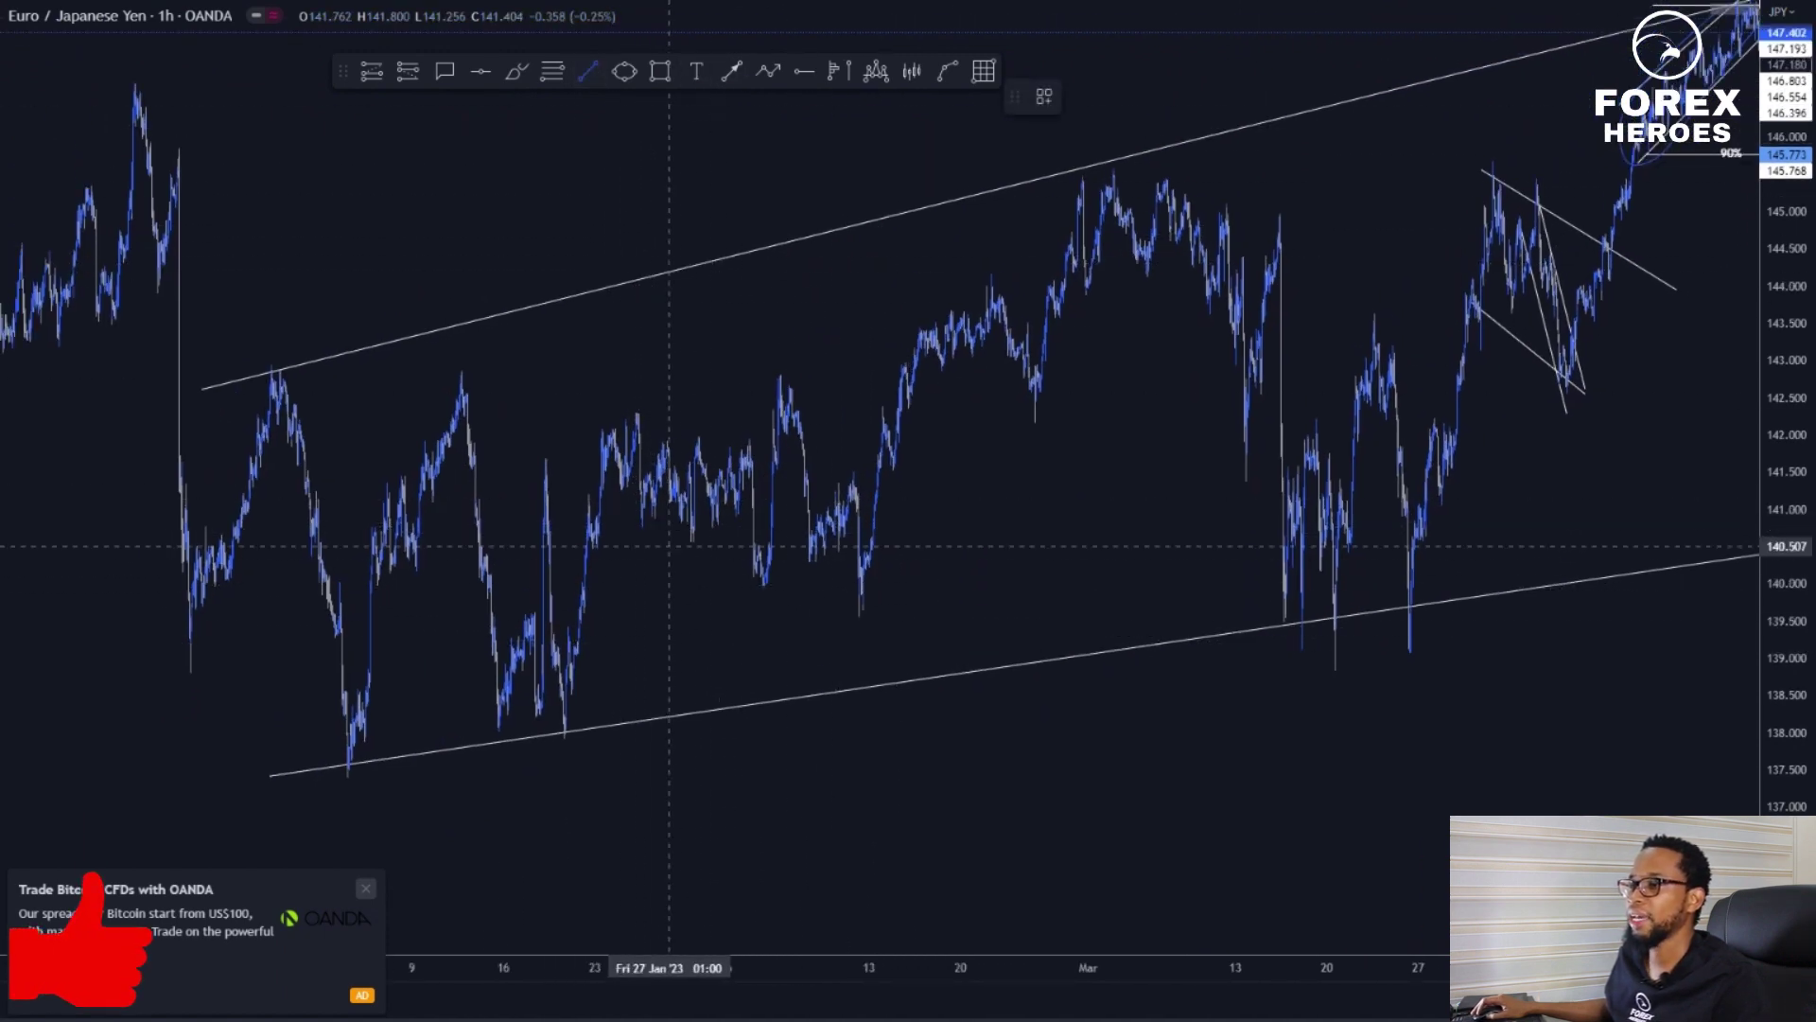
left_click(650, 521)
left_click(886, 657)
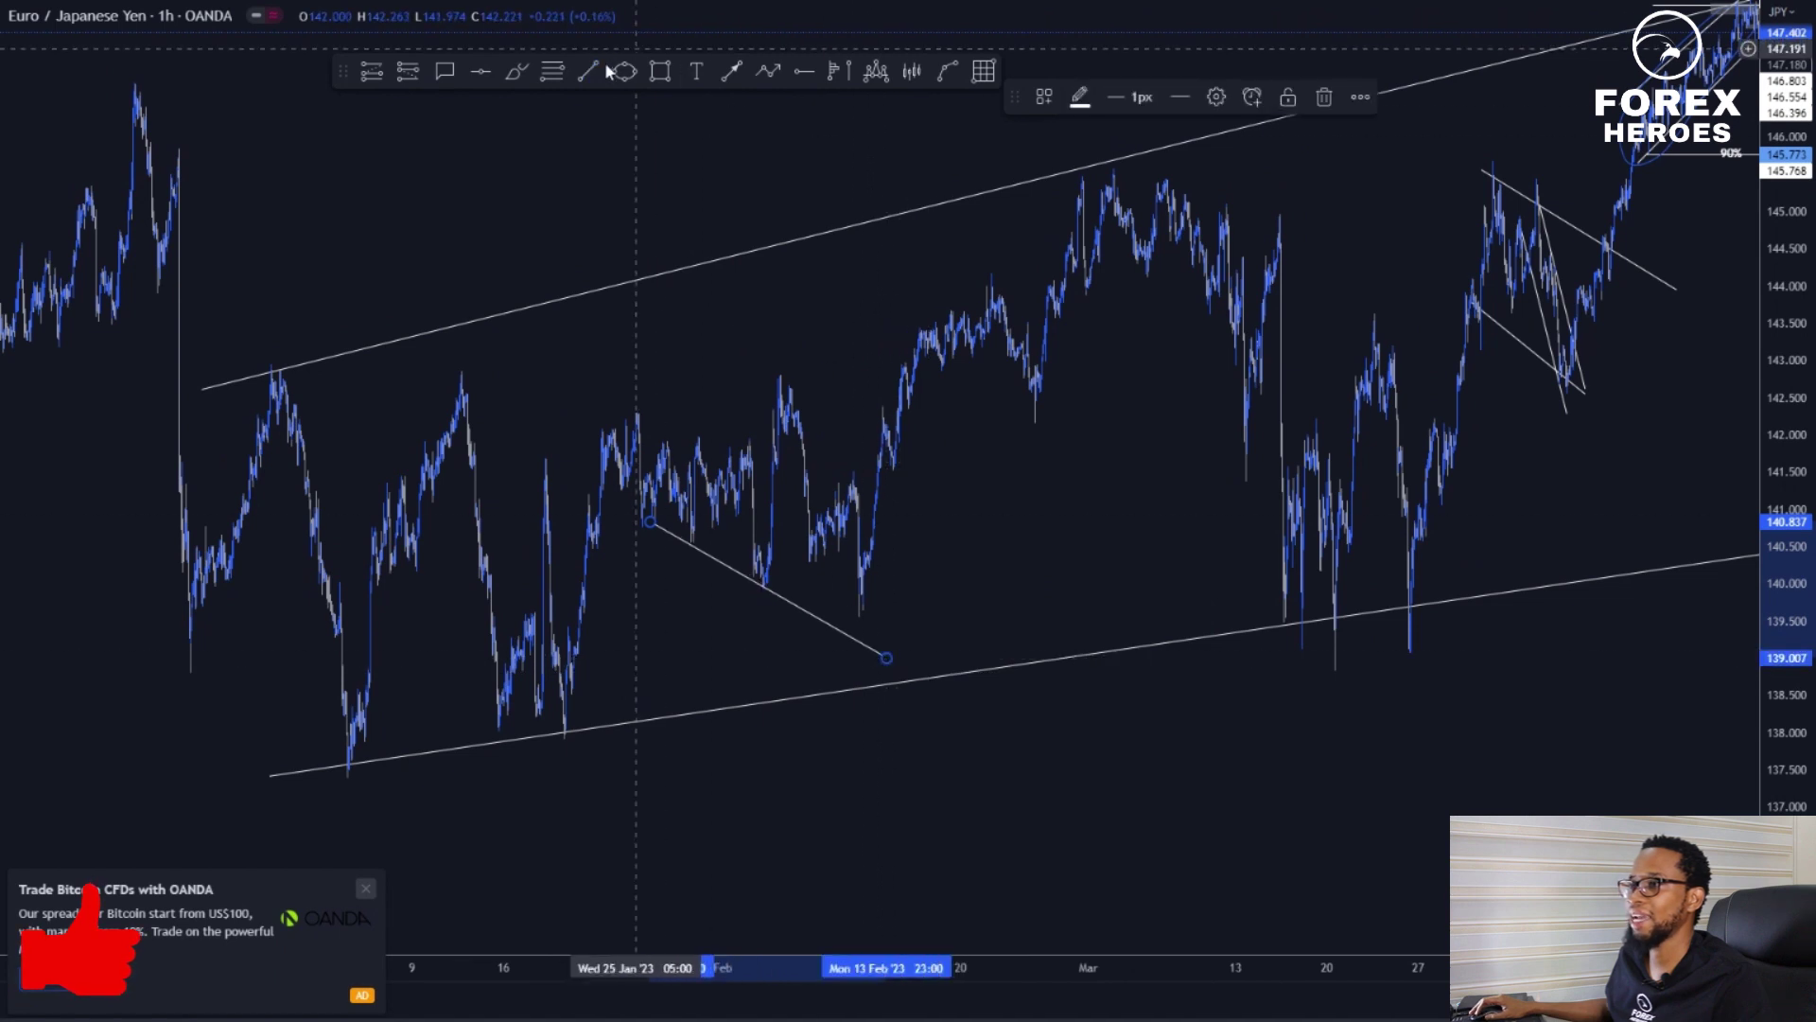
key("alt+t")
left_click(627, 412)
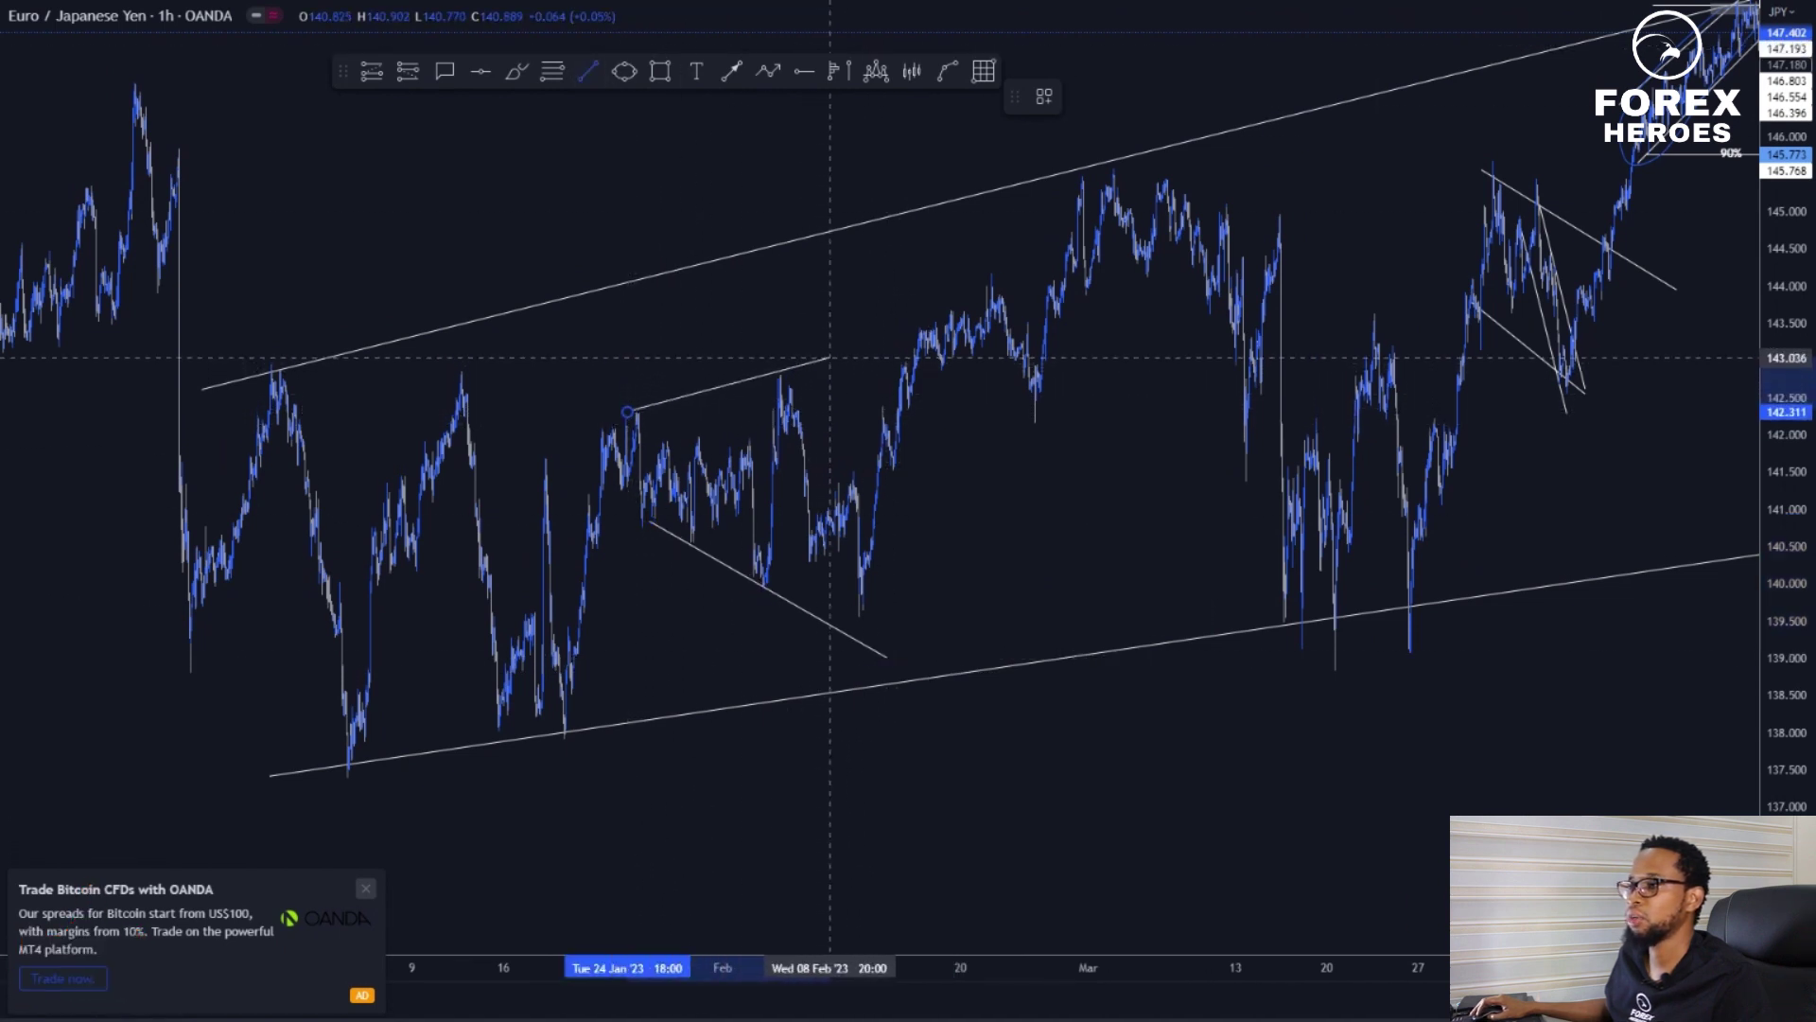
left_click(871, 354)
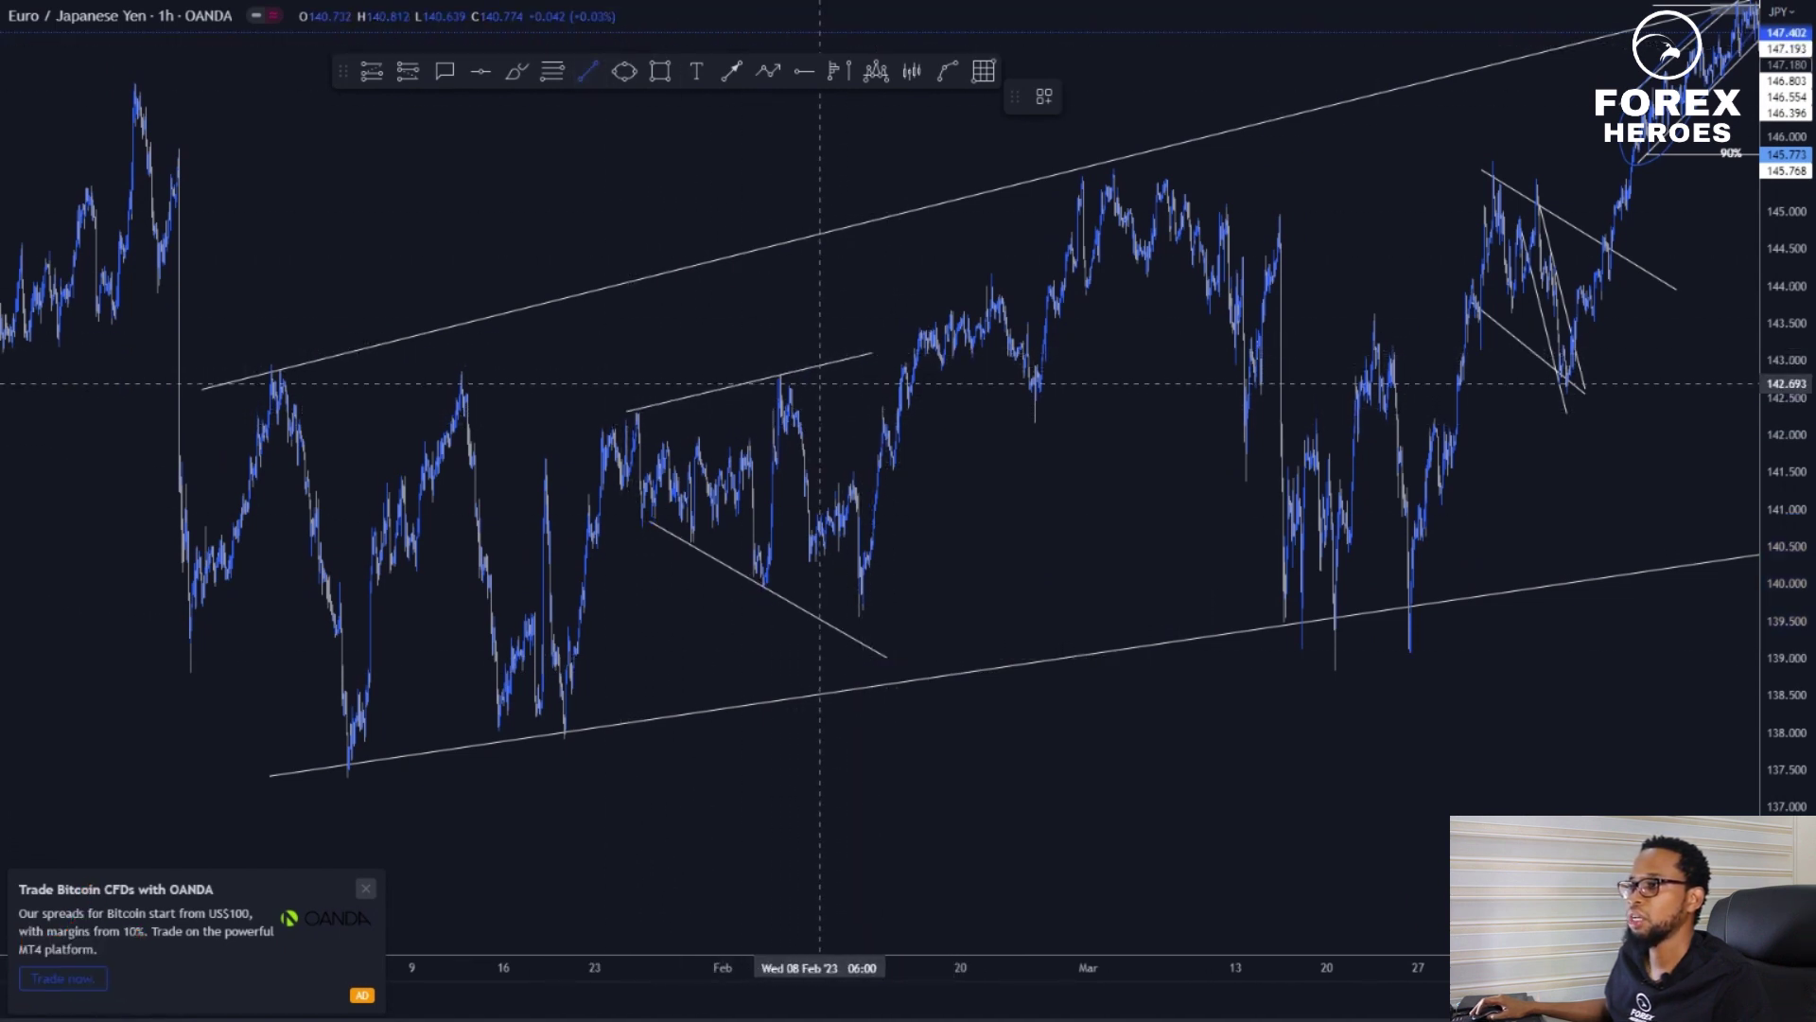
Mark the smaller falling channel in February with lines from about 142.75 to 140.43 and from about 140.65 to 139.223
left_click(778, 377)
left_click(920, 551)
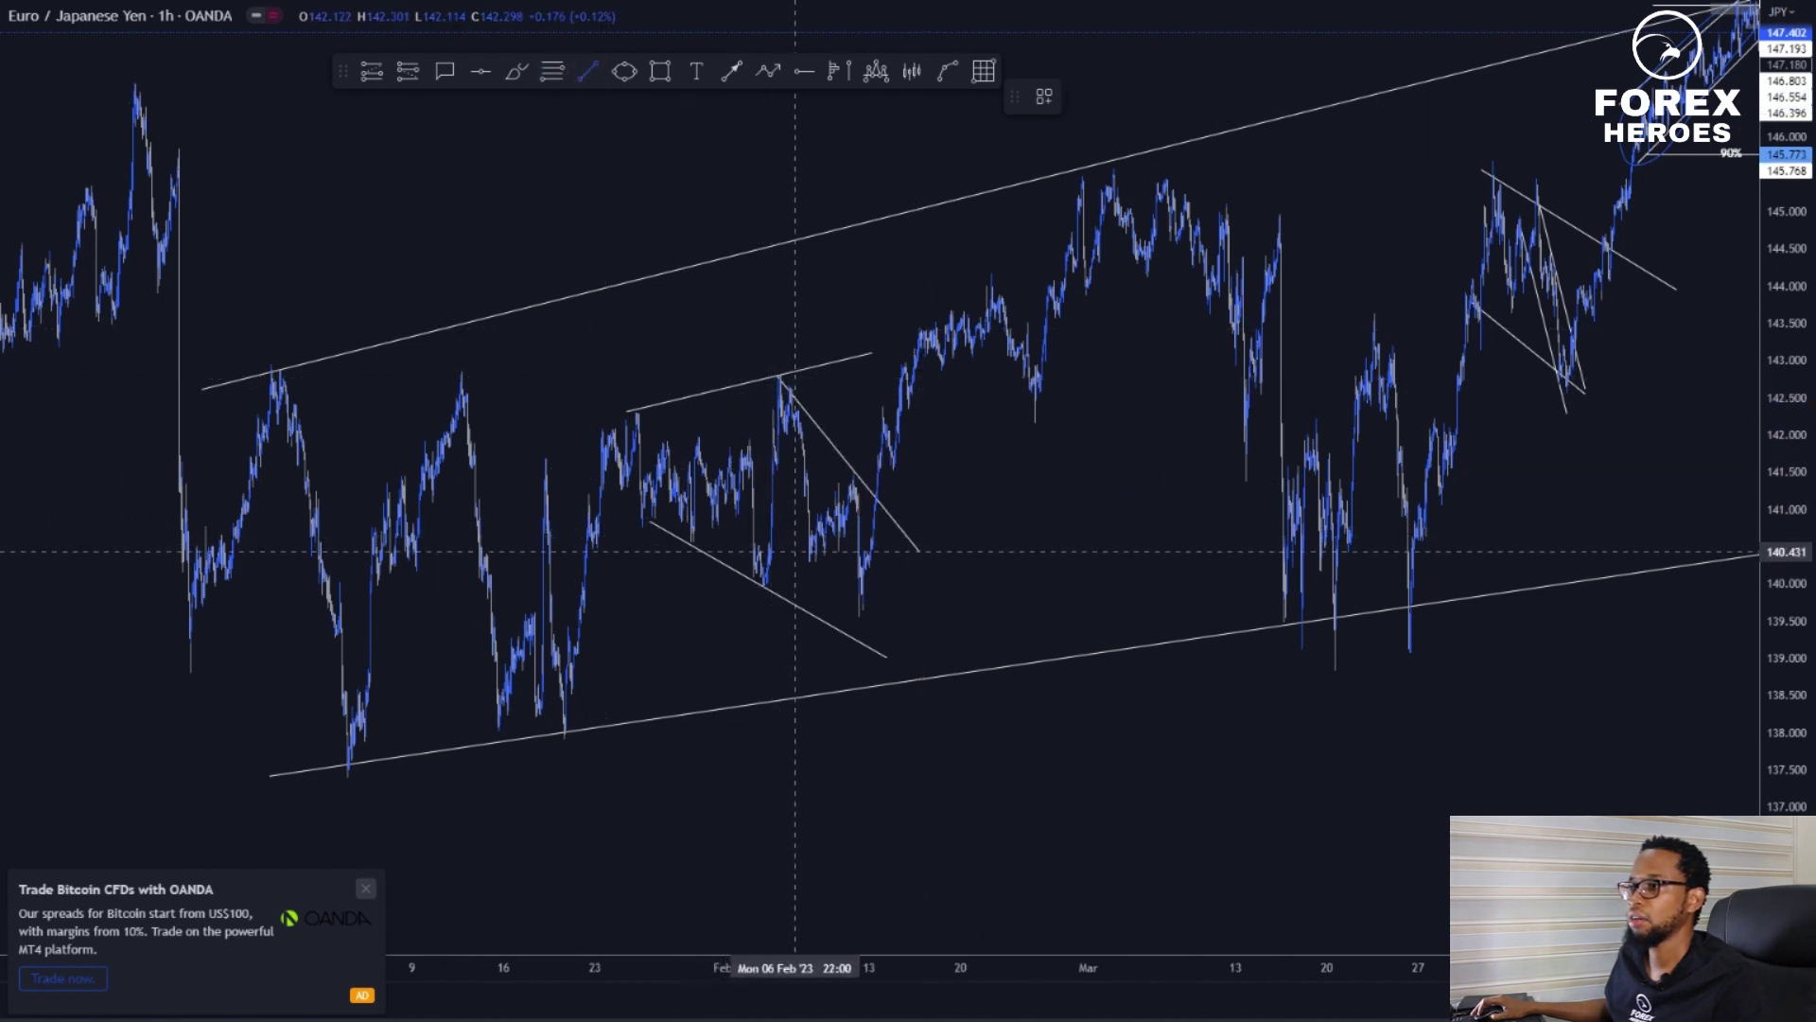
left_click(797, 554)
left_click(883, 641)
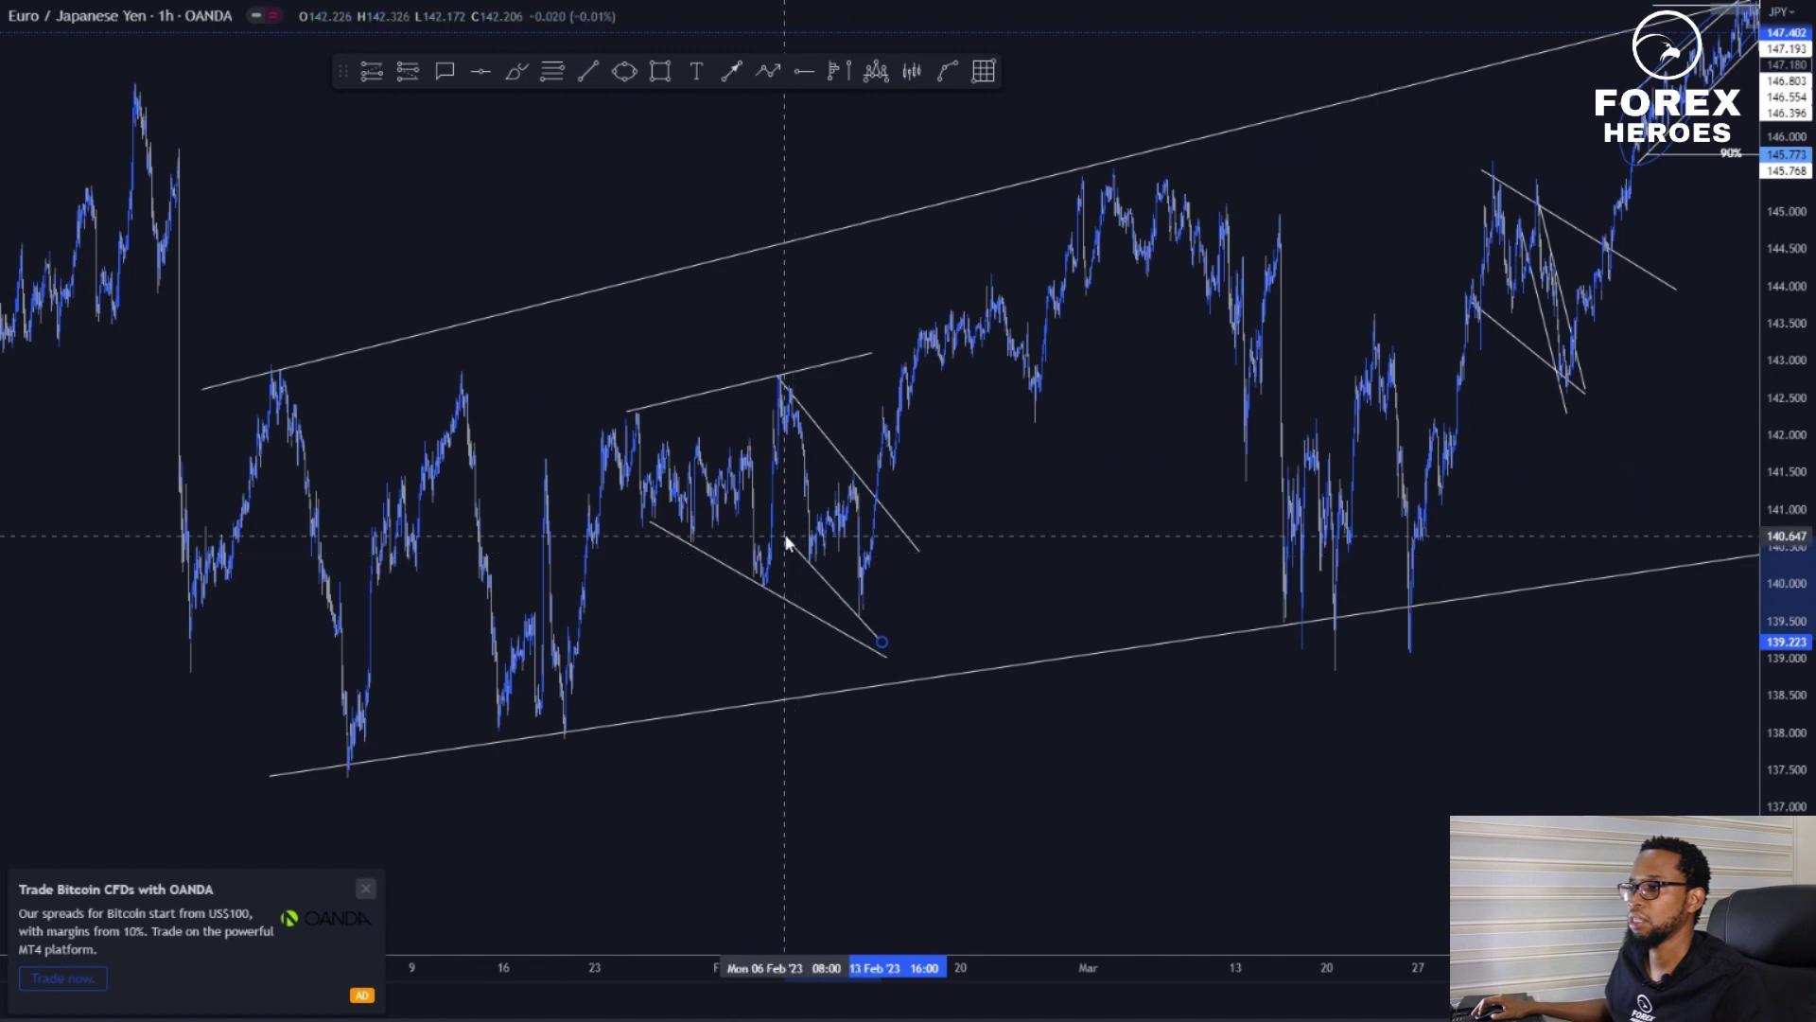
left_click(1063, 564)
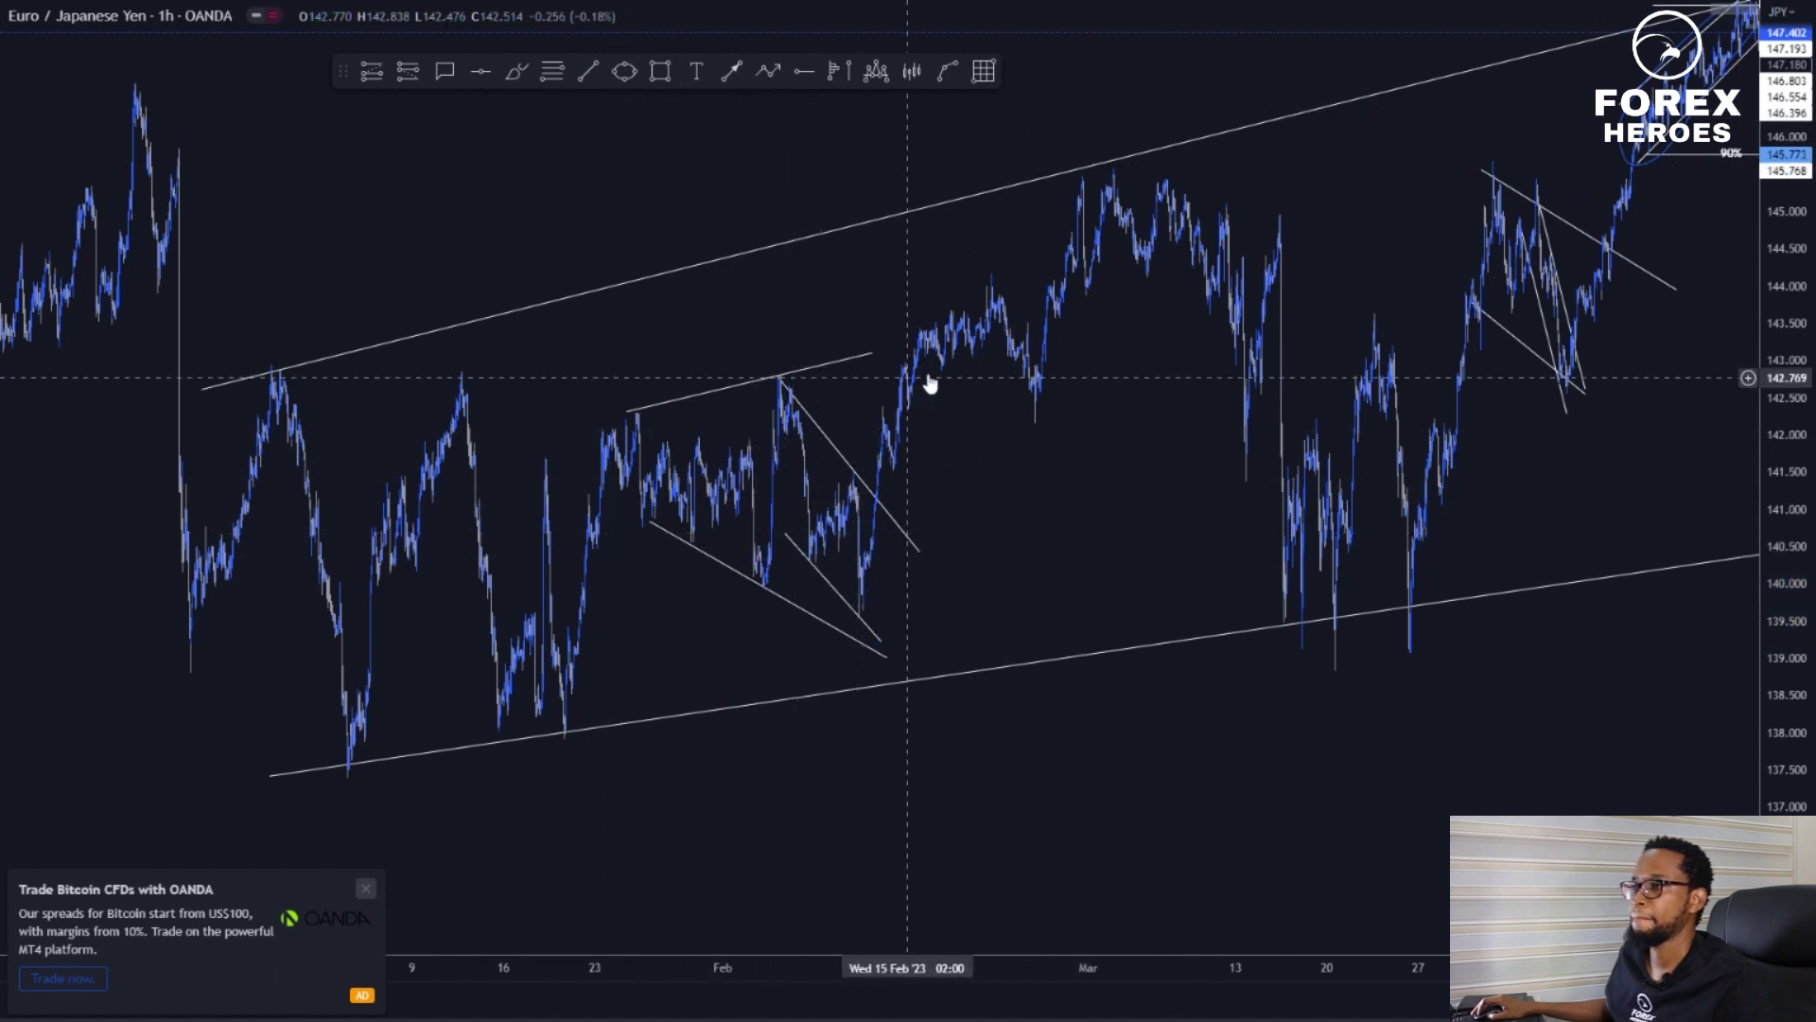
Compare the February and April corrective structures and the projected paths within the wide rising channel
scroll(1057, 430, "down", 2)
scroll(1057, 430, "down", 2)
scroll(1116, 520, "up", 3)
left_click_drag(1241, 464, 1031, 507)
scroll(1082, 312, "up", 3)
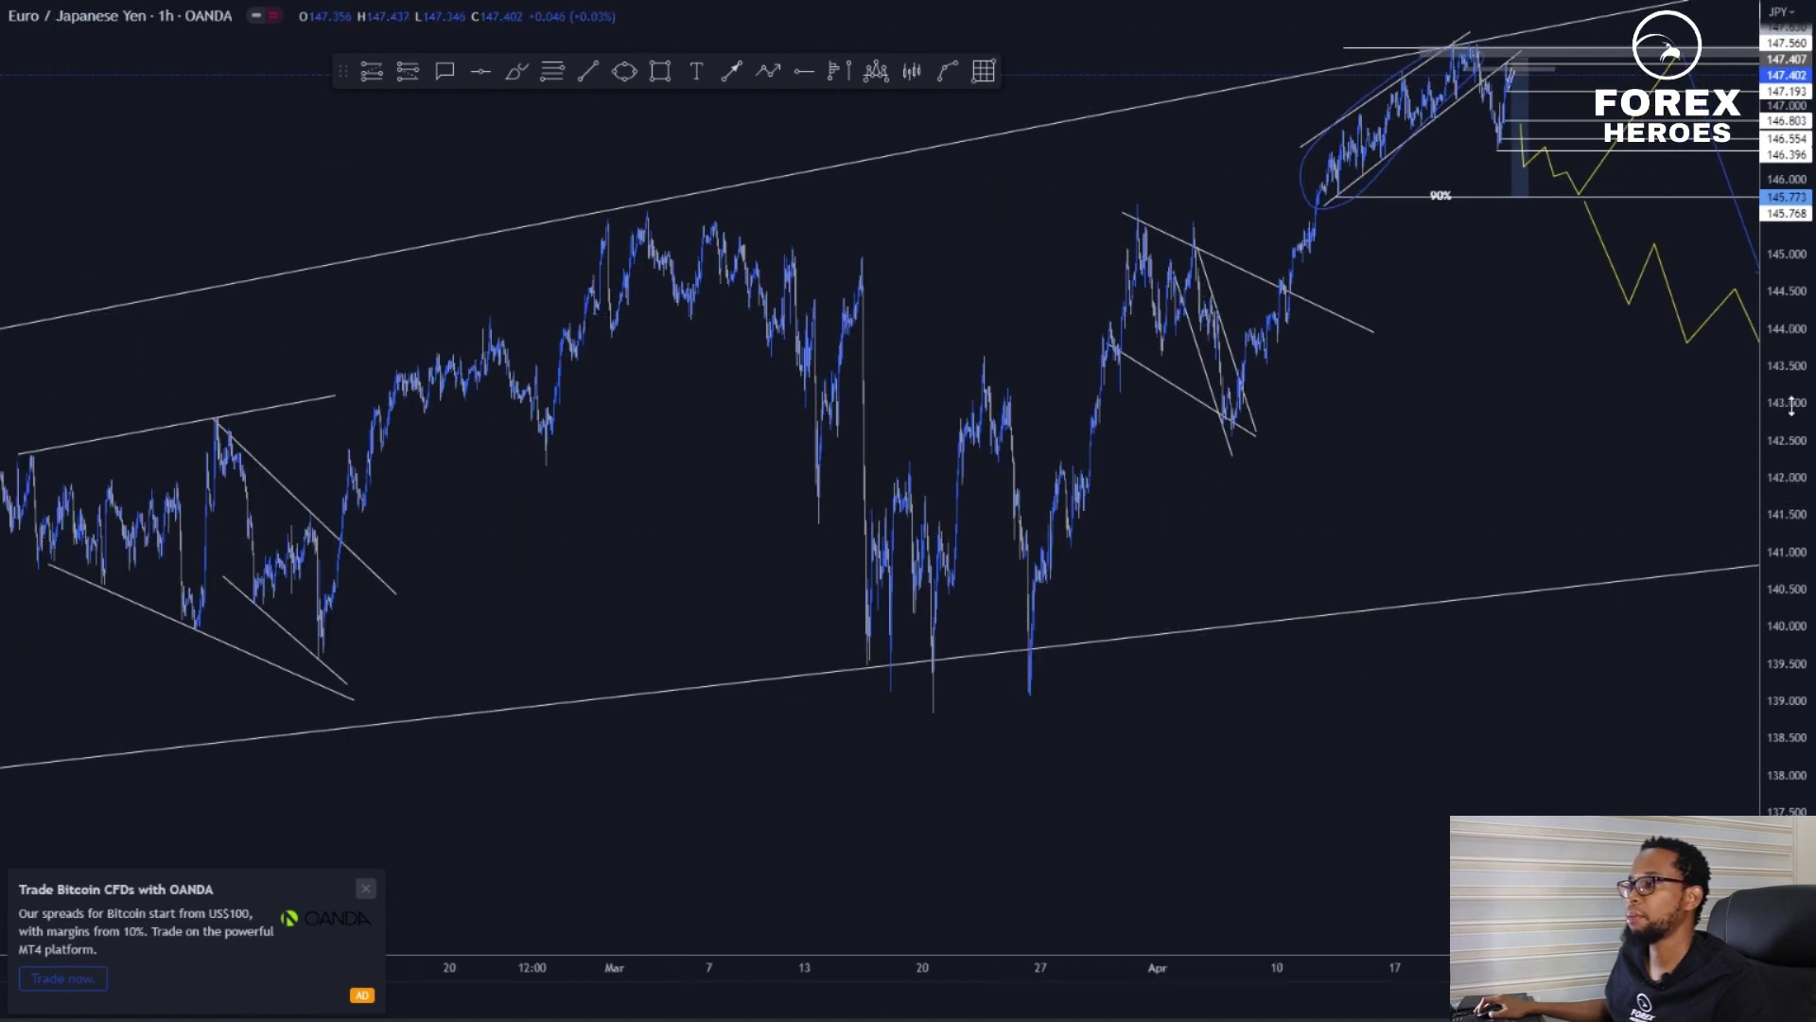
left_click_drag(1791, 406, 1788, 615)
left_click_drag(1506, 532, 1015, 534)
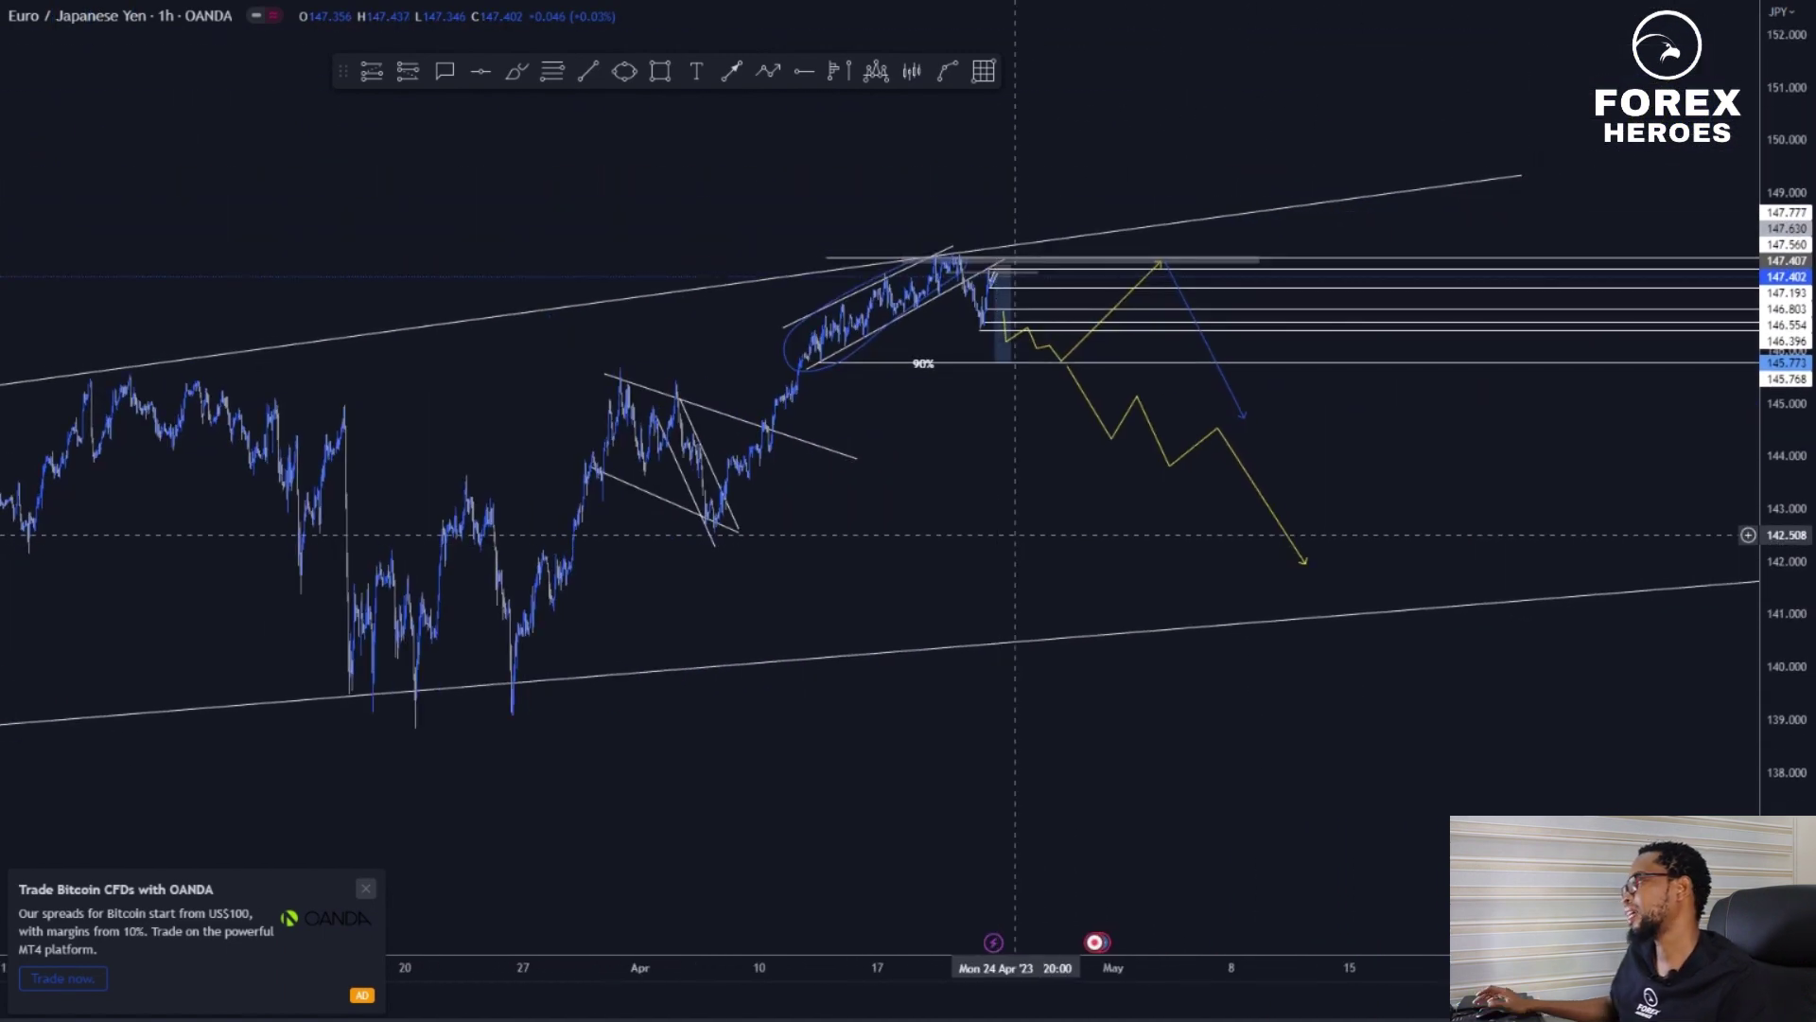